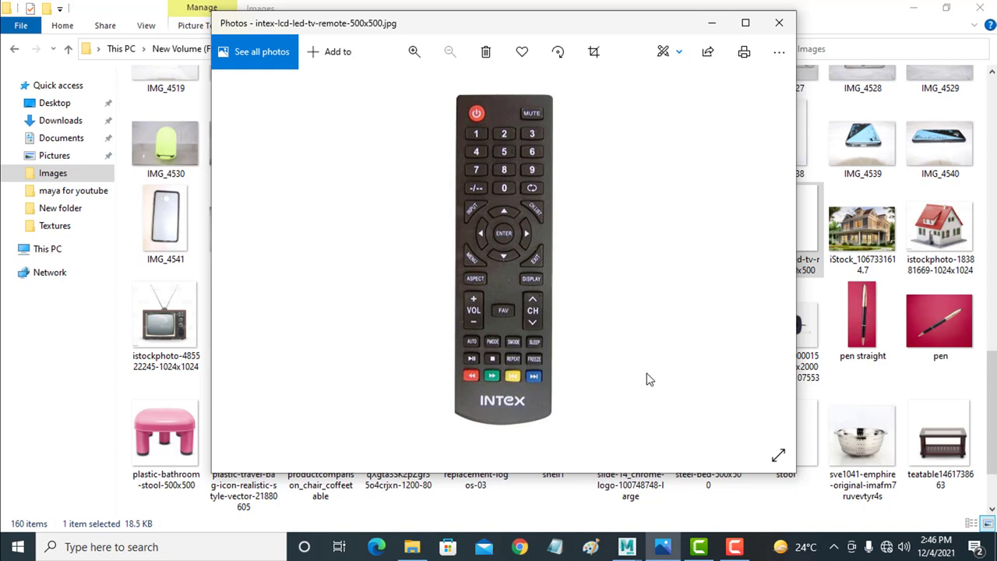
# Switch from the Photos viewer to Maya and maximize the top view as a single viewport.
pyautogui.click(627, 546)
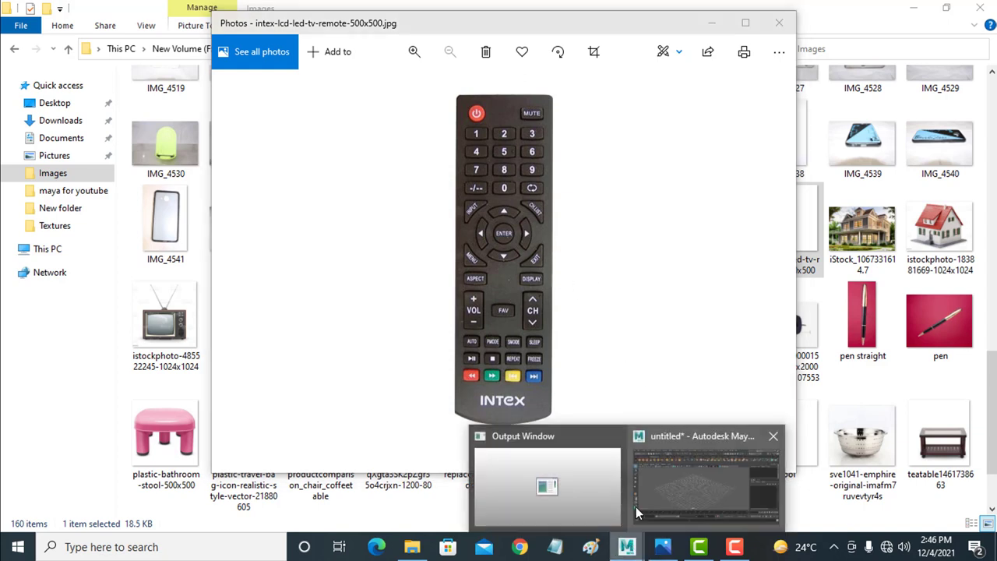
pyautogui.click(676, 483)
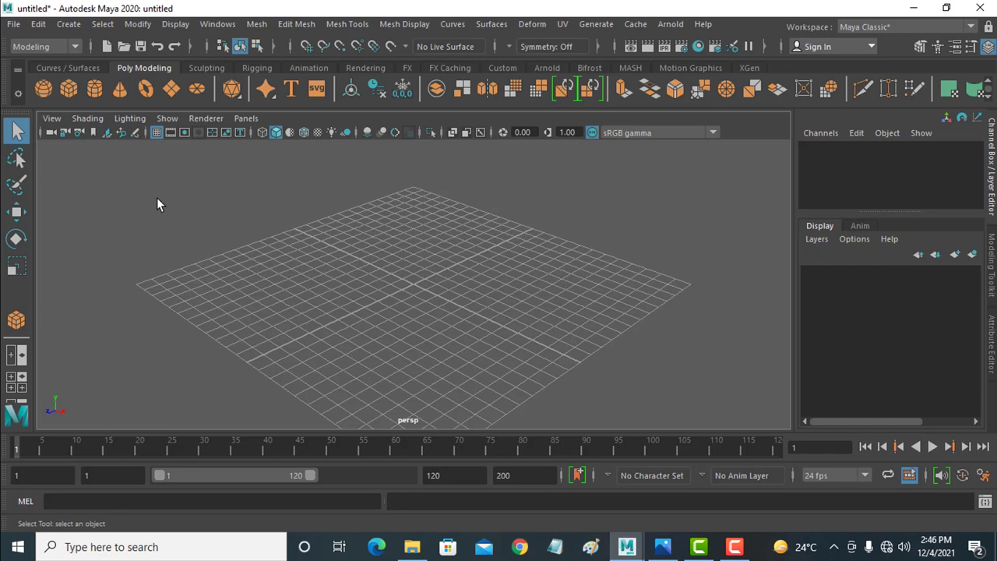
pyautogui.press('space')
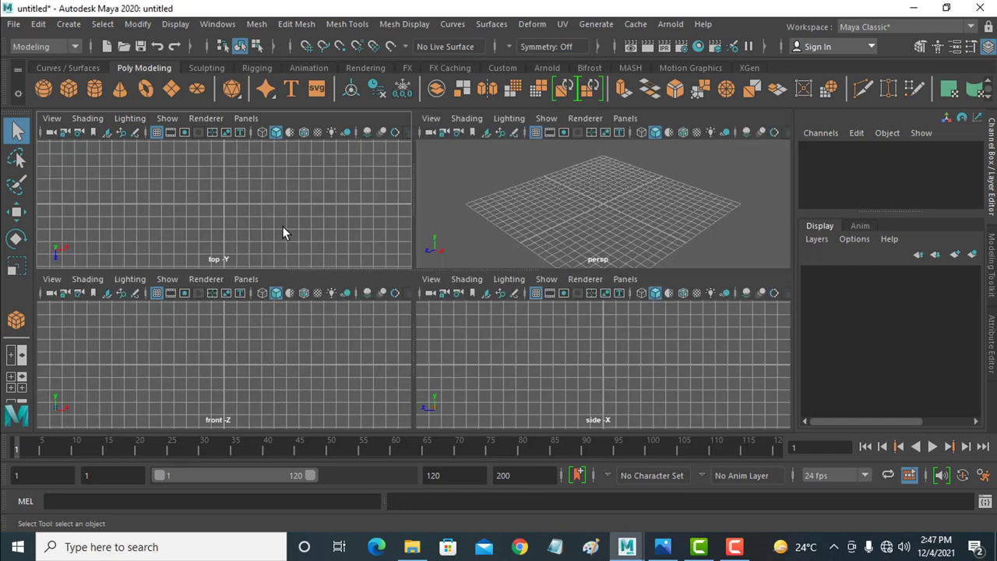
pyautogui.press('space')
pyautogui.click(51, 118)
pyautogui.moveTo(80, 444)
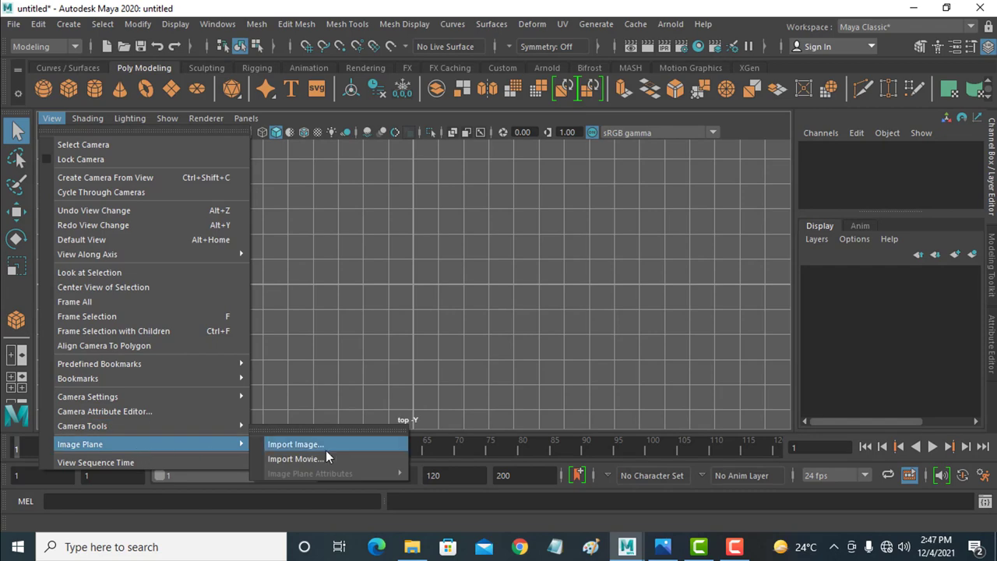
# Start an image-plane import and copy the F:\for modeling\images folder path from File Explorer.
pyautogui.click(311, 445)
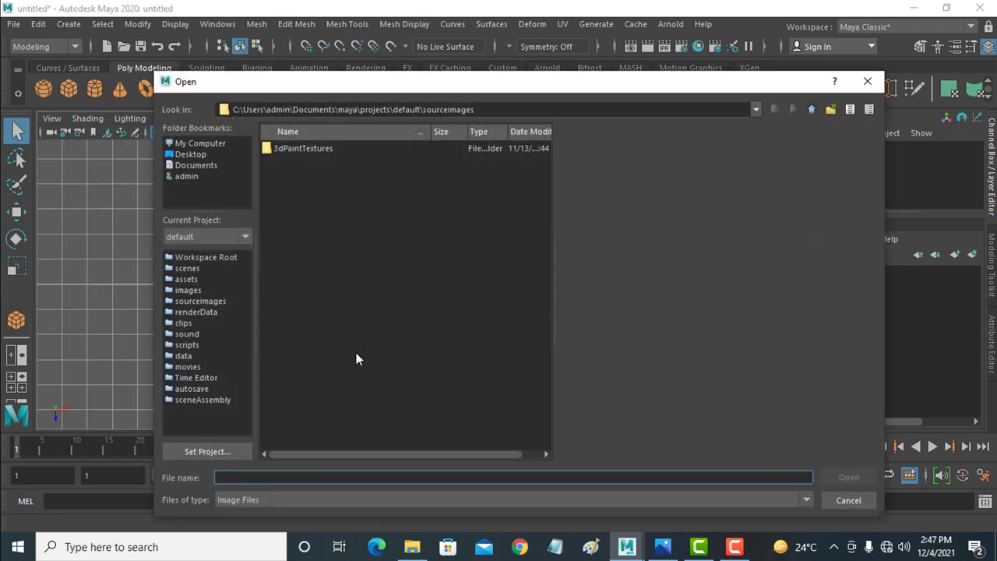
pyautogui.click(412, 547)
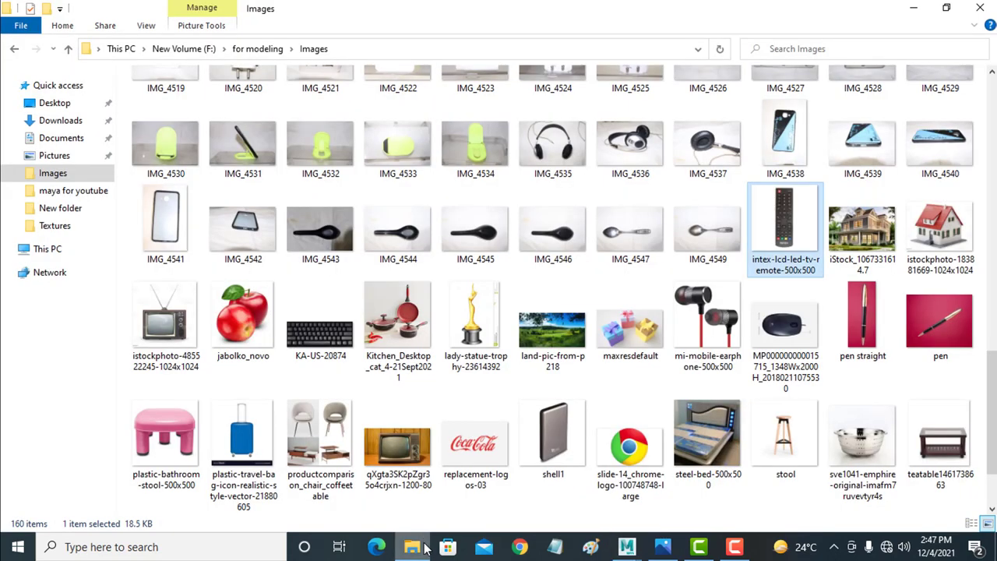
pyautogui.click(476, 50)
pyautogui.rightClick(492, 45)
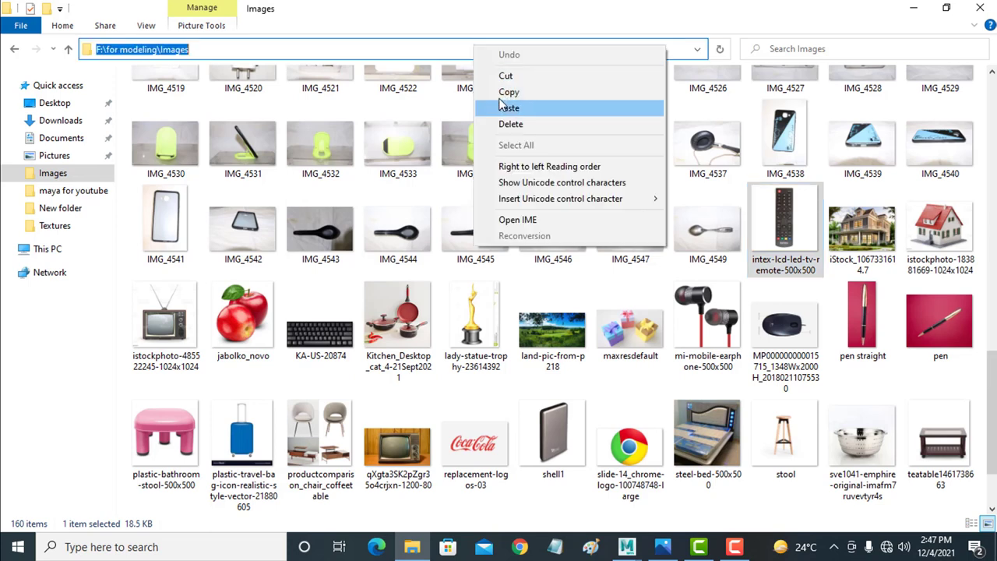
pyautogui.click(502, 92)
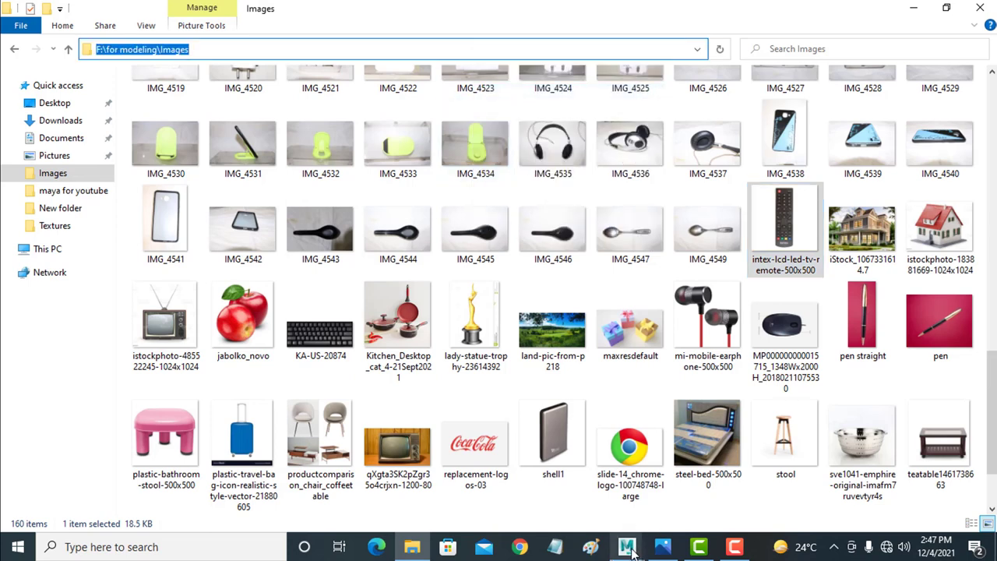
# Paste the images folder path into Maya's file dialog and go to that folder.
pyautogui.moveTo(626, 546)
pyautogui.click(680, 504)
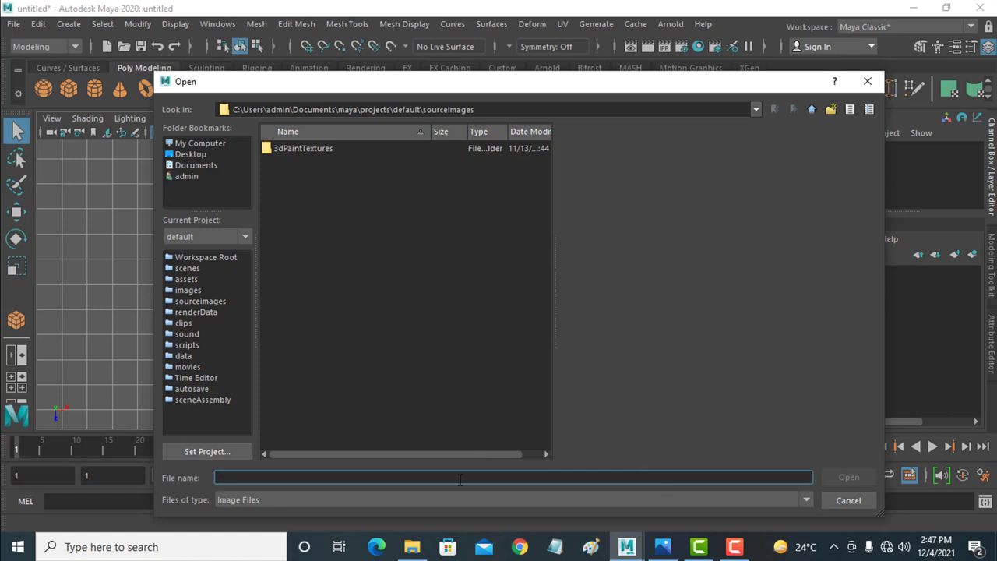
pyautogui.rightClick(459, 479)
pyautogui.click(497, 438)
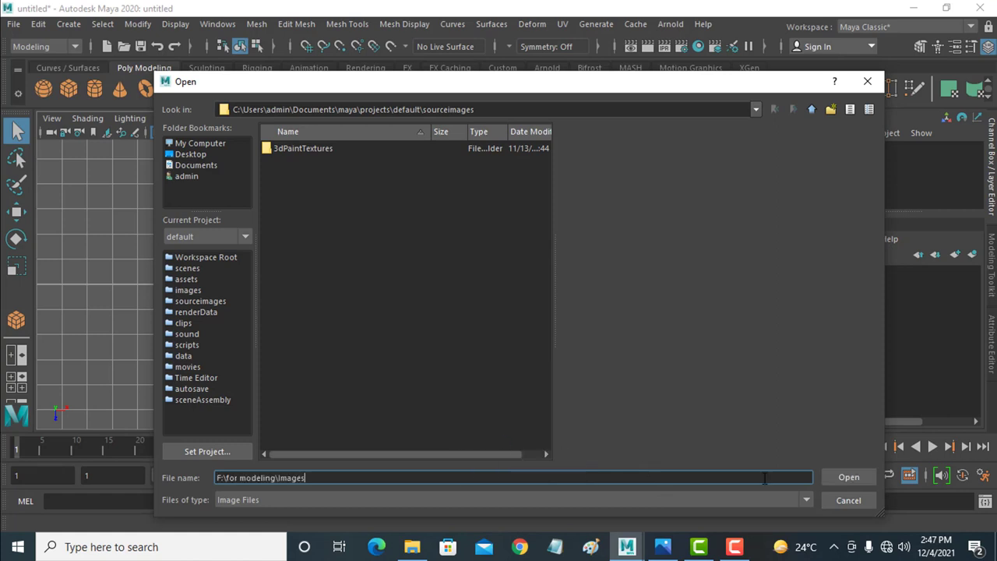
pyautogui.click(845, 478)
# Pick intex-lcd-led-tv-remote-500x500.jpg and load it as the top-view image plane.
pyautogui.scroll(-5, 413, 281)
pyautogui.scroll(-7, 412, 280)
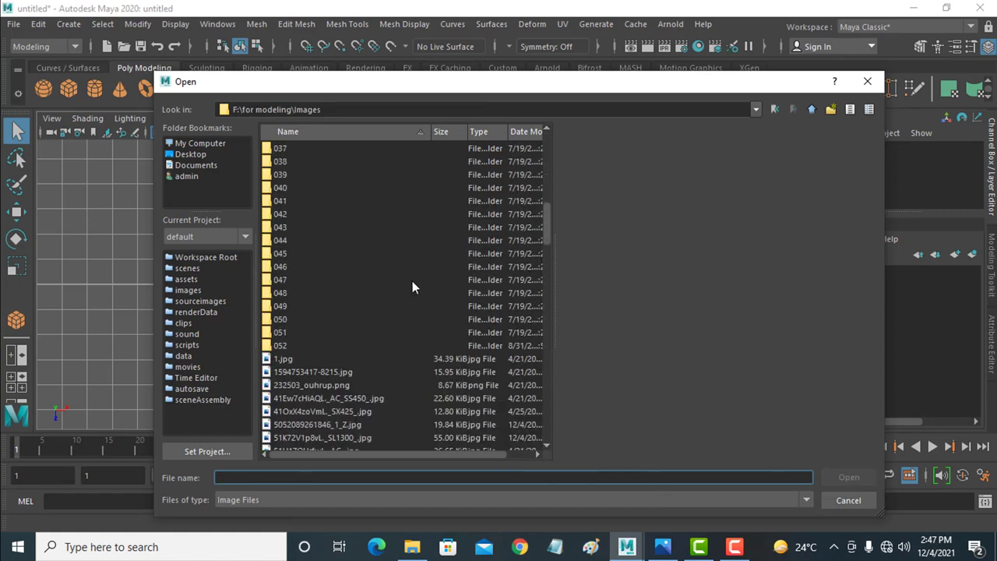
pyautogui.scroll(-1, 412, 280)
pyautogui.scroll(-2, 412, 280)
pyautogui.click(412, 280)
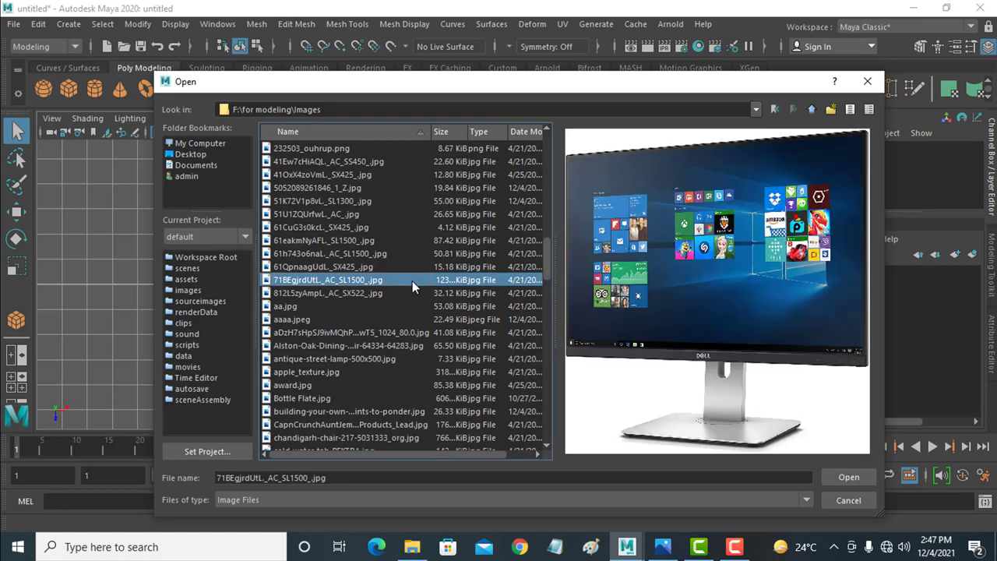
pyautogui.press('i')
pyautogui.scroll(-1, 412, 280)
pyautogui.scroll(-4, 412, 281)
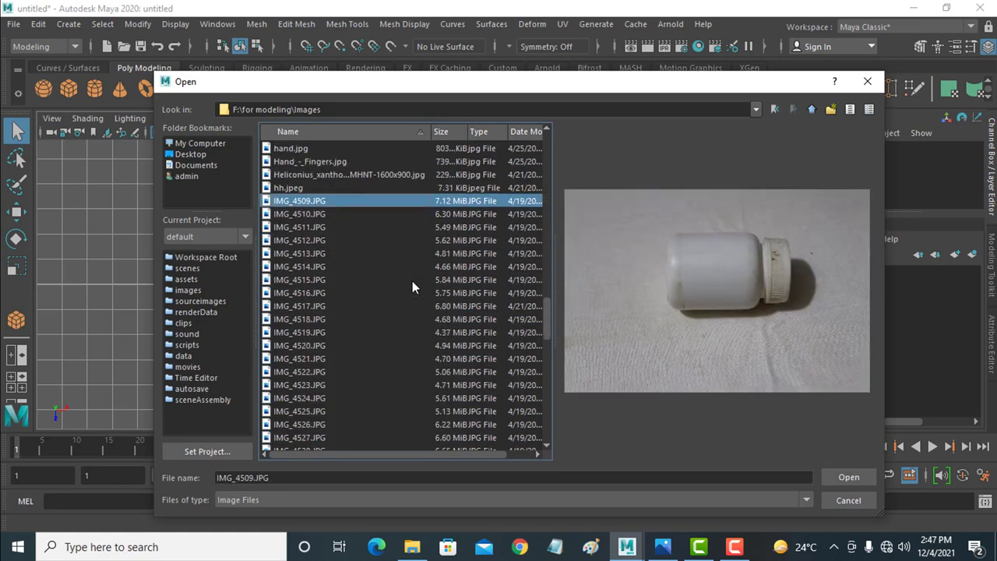
pyautogui.scroll(-2, 412, 280)
pyautogui.scroll(-6, 412, 280)
pyautogui.scroll(-3, 412, 280)
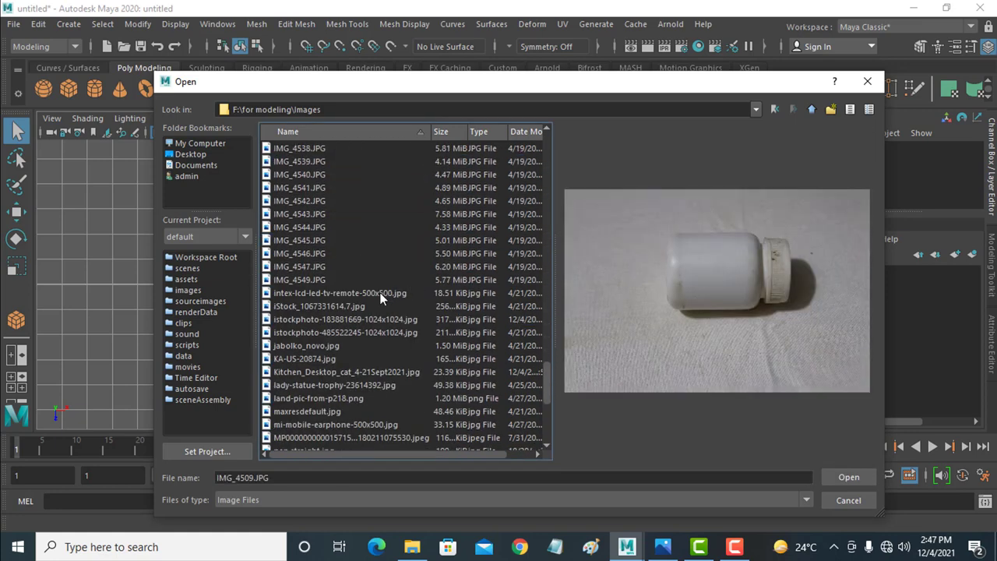
pyautogui.click(379, 293)
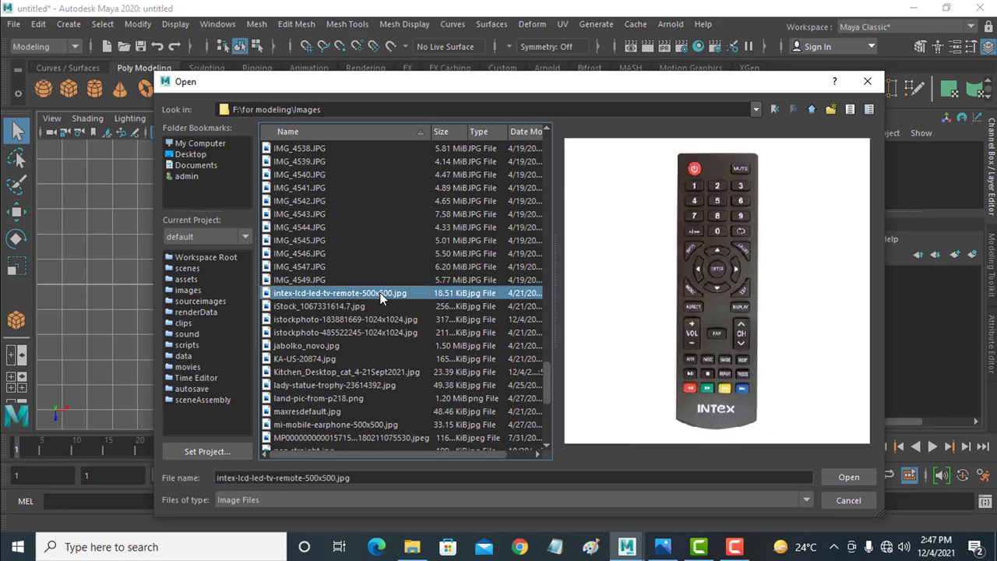
pyautogui.click(843, 476)
# Zoom and pan the top view to center the remote reference image.
pyautogui.scroll(3, 429, 289)
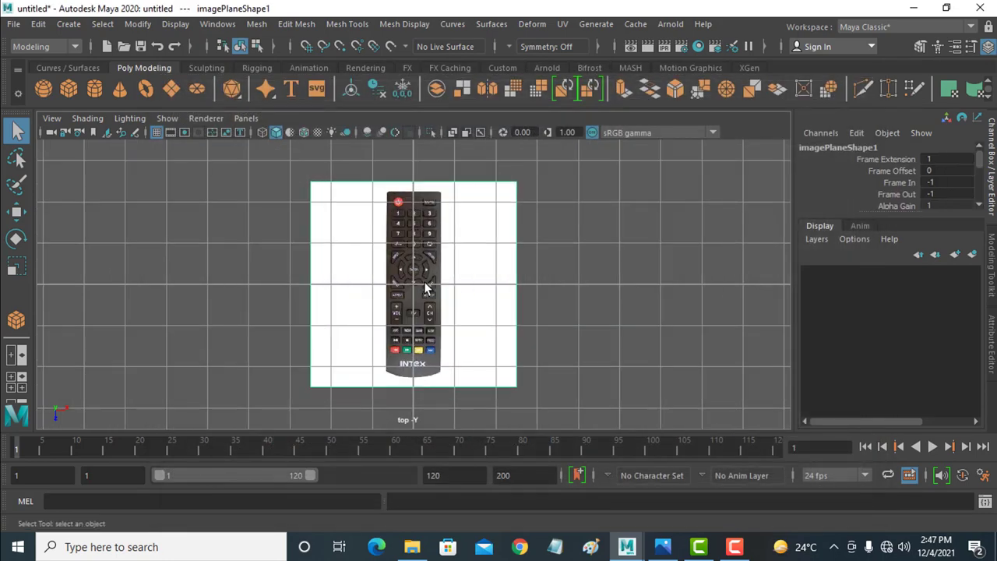
pyautogui.scroll(2, 420, 278)
pyautogui.scroll(-2, 419, 279)
pyautogui.scroll(-3, 420, 285)
pyautogui.scroll(1, 420, 281)
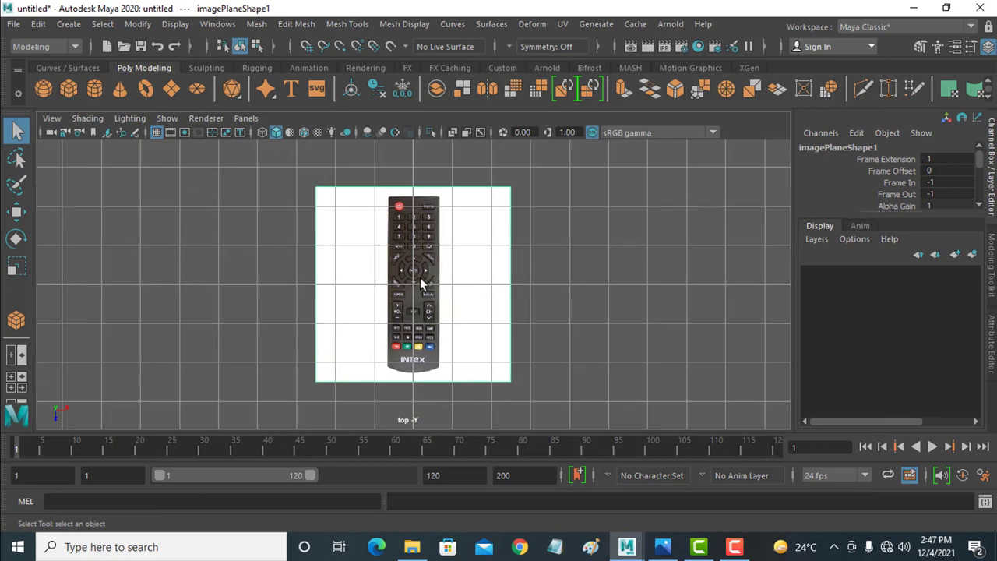
pyautogui.keyDown('alt'); pyautogui.moveTo(426, 268); pyautogui.dragTo(444, 281, button='middle'); pyautogui.keyUp('alt')
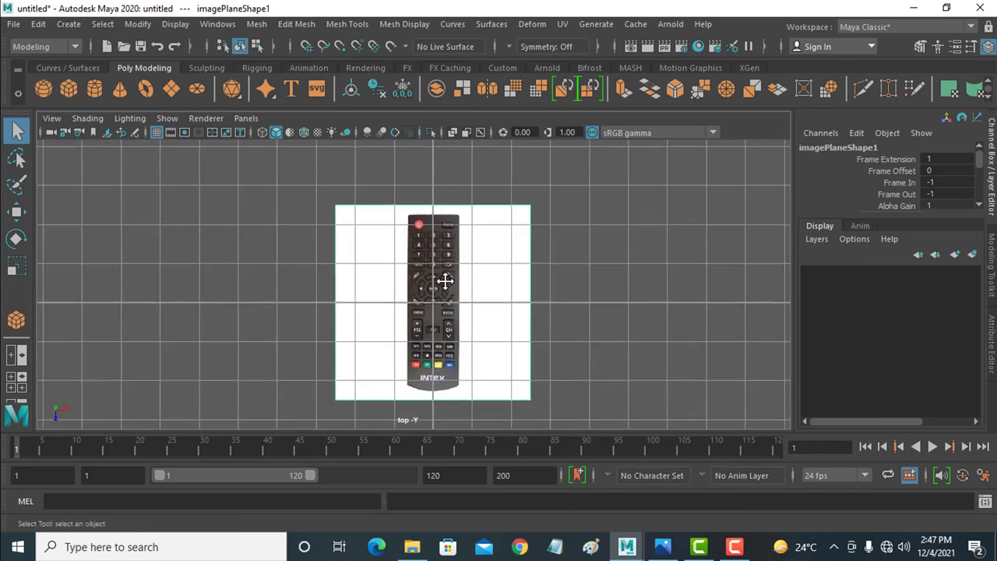
pyautogui.scroll(2, 445, 287)
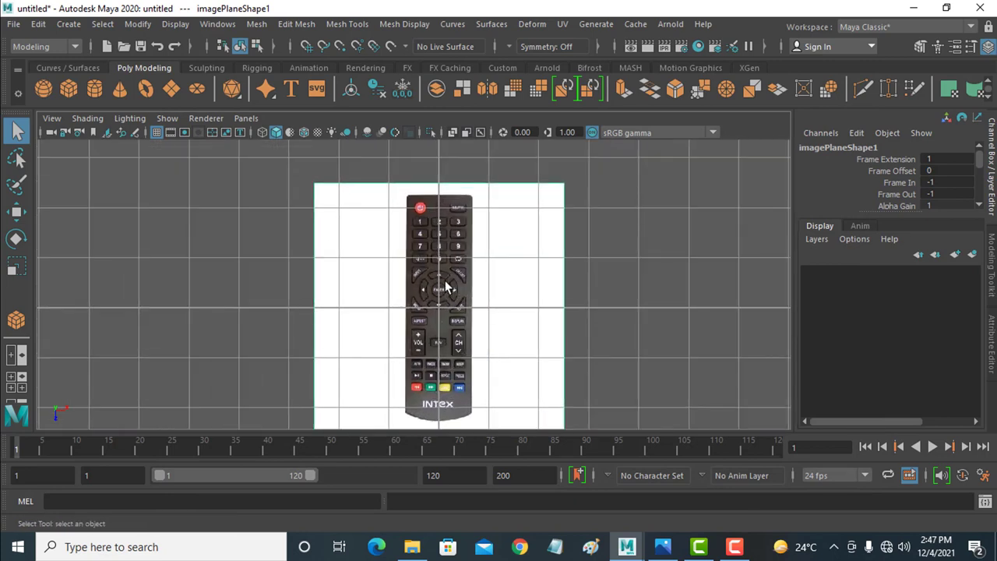
pyautogui.scroll(1, 450, 283)
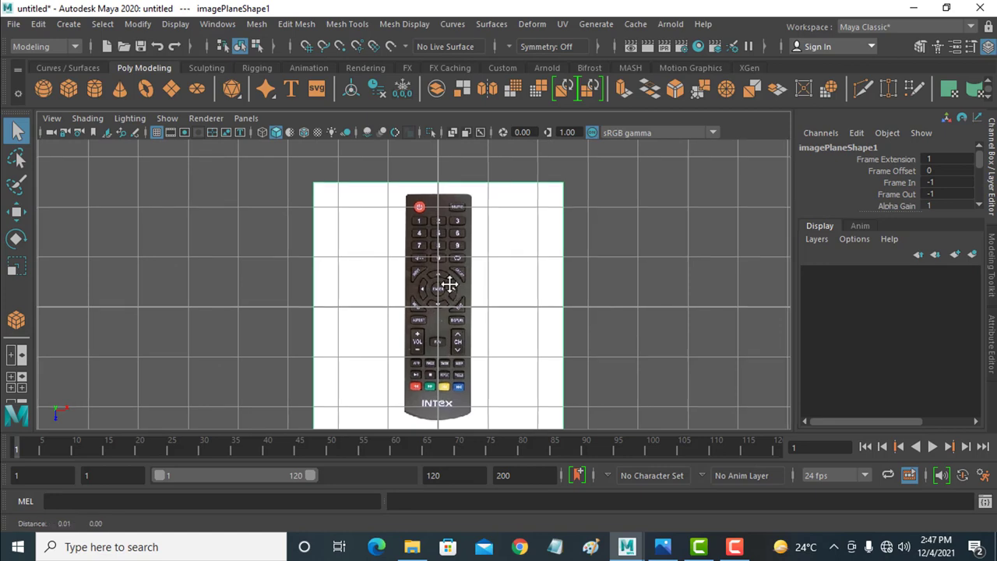
pyautogui.scroll(1, 449, 283)
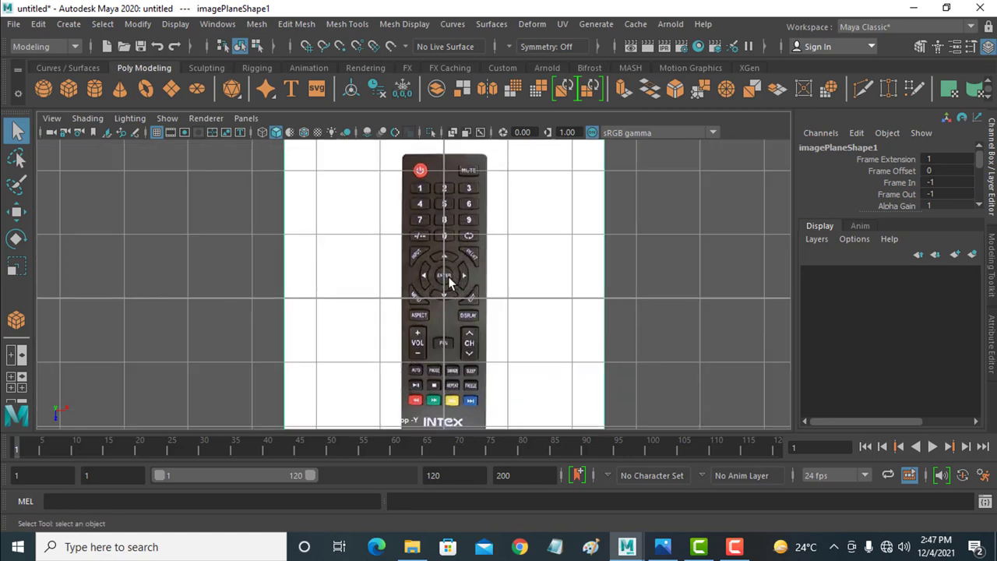
pyautogui.keyDown('alt'); pyautogui.moveTo(449, 301); pyautogui.dragTo(450, 292, button='middle'); pyautogui.keyUp('alt')
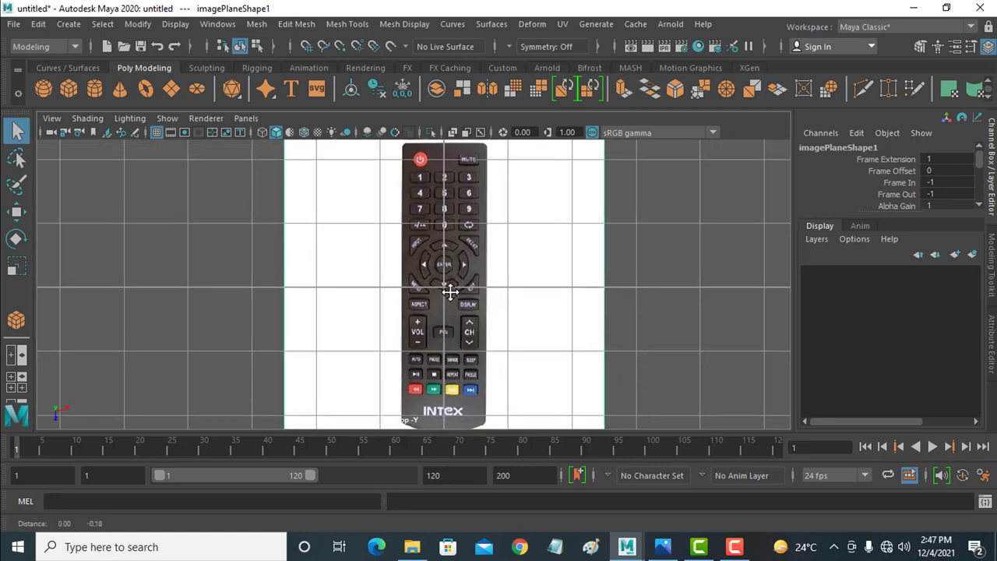
pyautogui.scroll(-3, 450, 292)
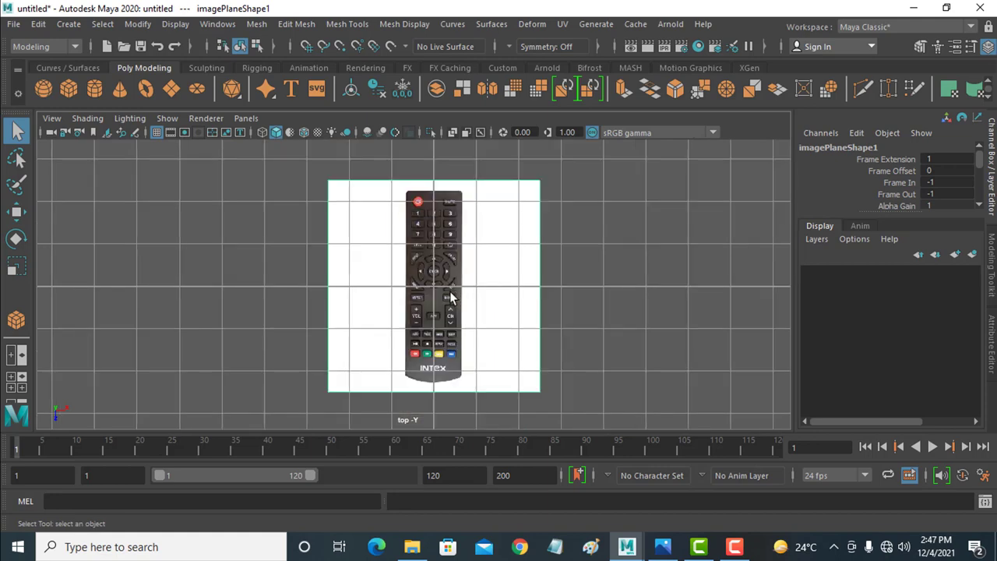
# Draw a polygon cube over the remote's outline and shift it to line up with the photo.
pyautogui.click(67, 86)
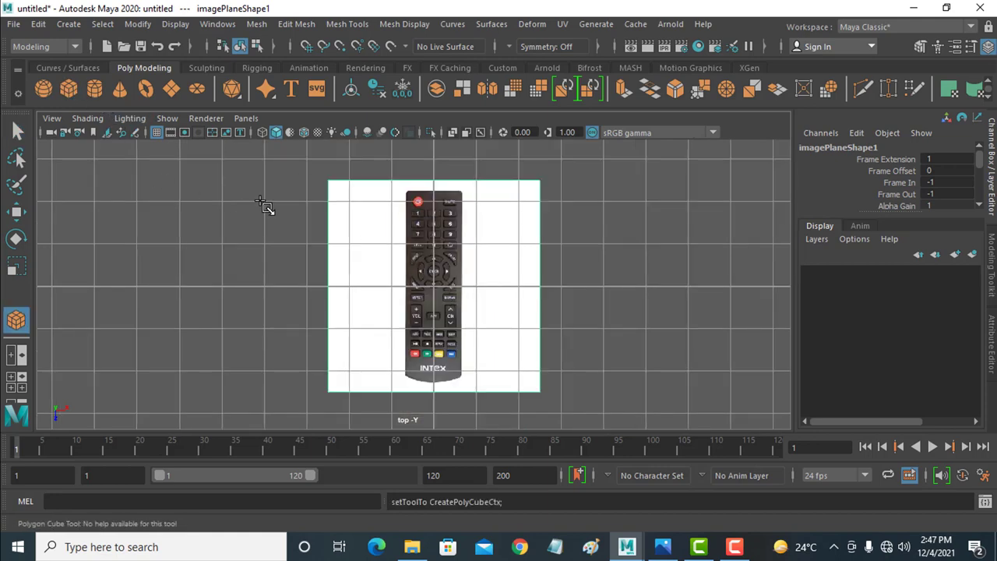
pyautogui.moveTo(406, 191); pyautogui.dragTo(459, 377)
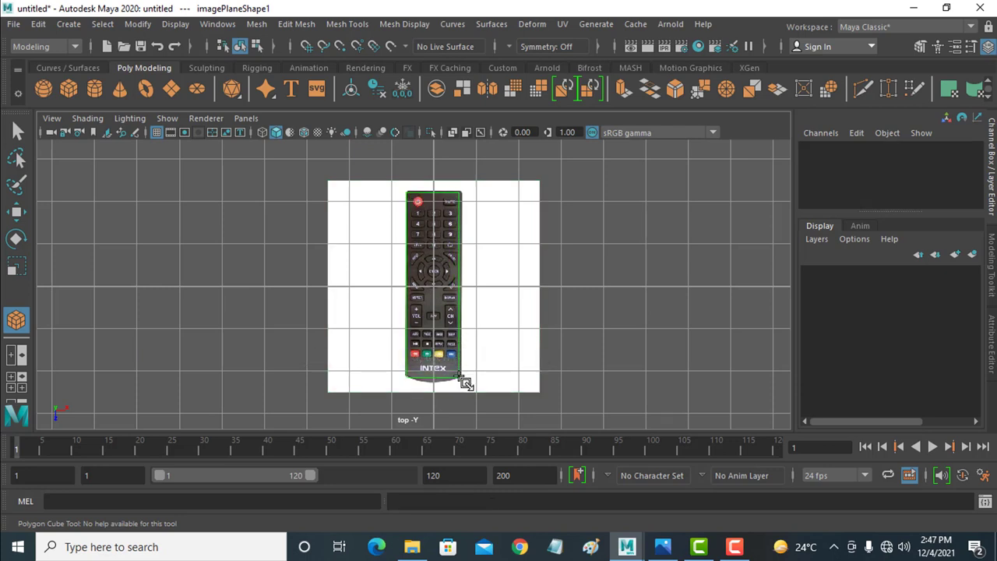
pyautogui.moveTo(459, 377); pyautogui.dragTo(459, 367)
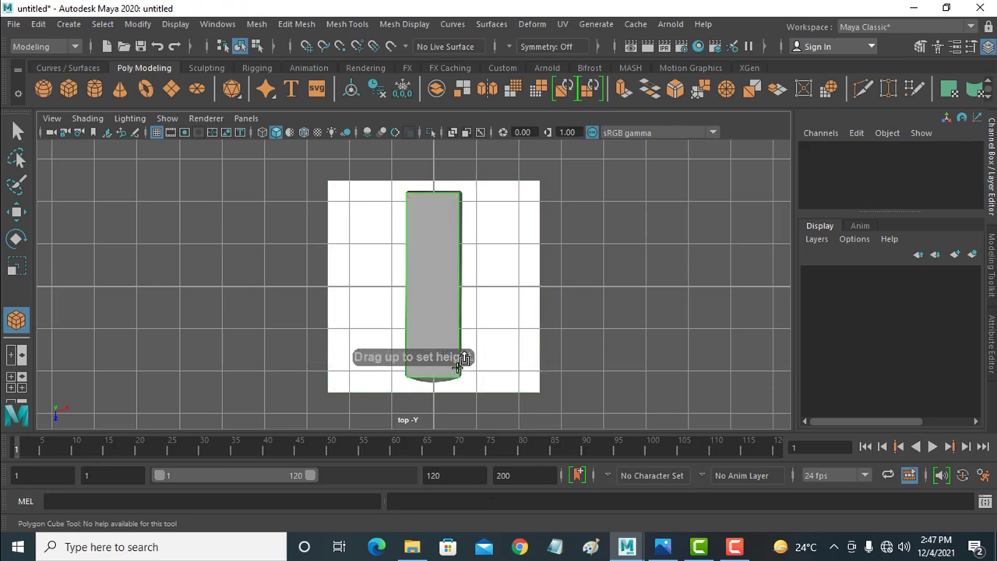
pyautogui.click(16, 211)
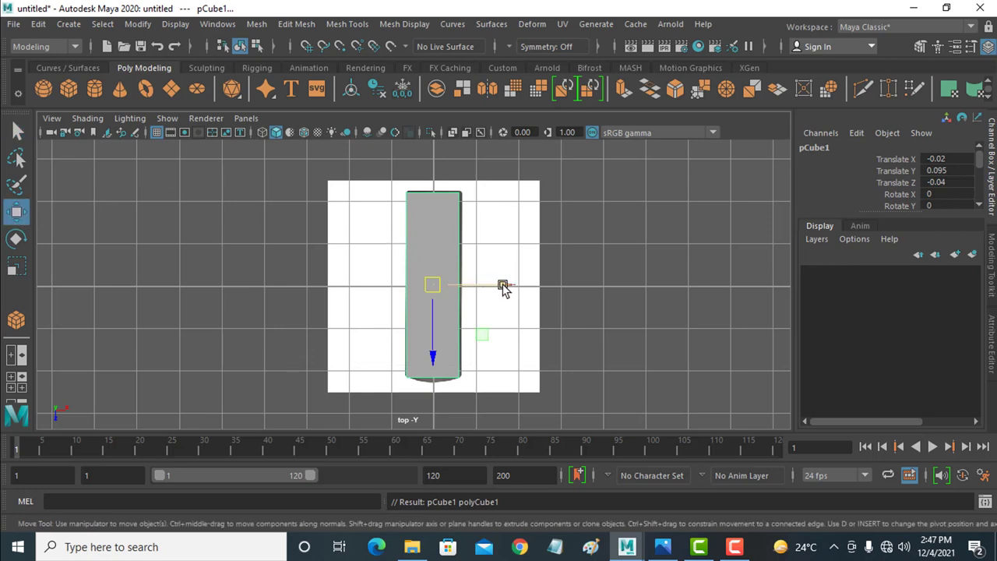
pyautogui.moveTo(505, 292); pyautogui.dragTo(505, 286)
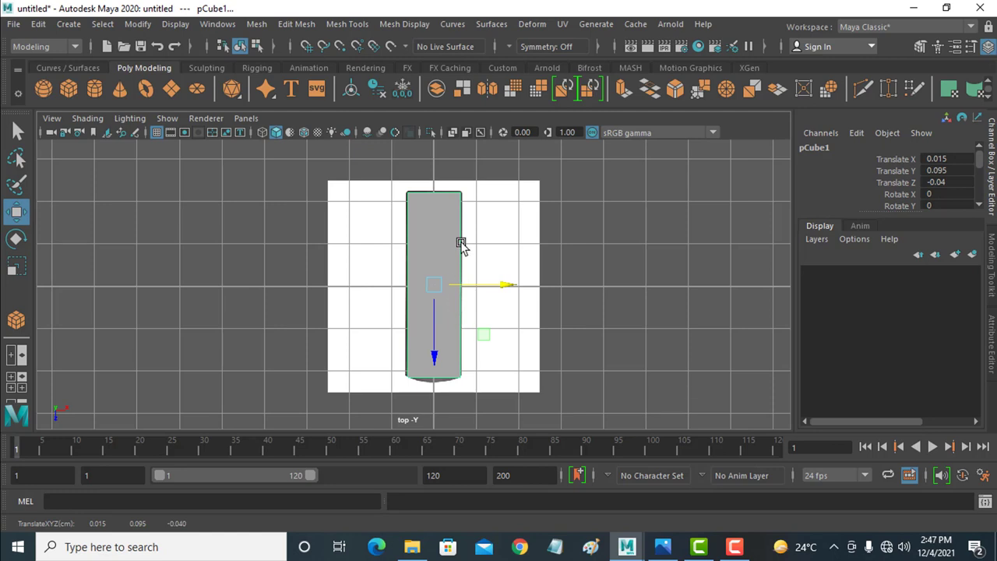
# In vertex mode, move the top vertex row to the remote's top edge and select the bottom row.
pyautogui.moveTo(448, 235)
pyautogui.mouseDown(button='right')
pyautogui.moveTo(486, 127)
pyautogui.moveTo(380, 144)
pyautogui.mouseUp(button='right')
pyautogui.moveTo(376, 155); pyautogui.dragTo(507, 211)
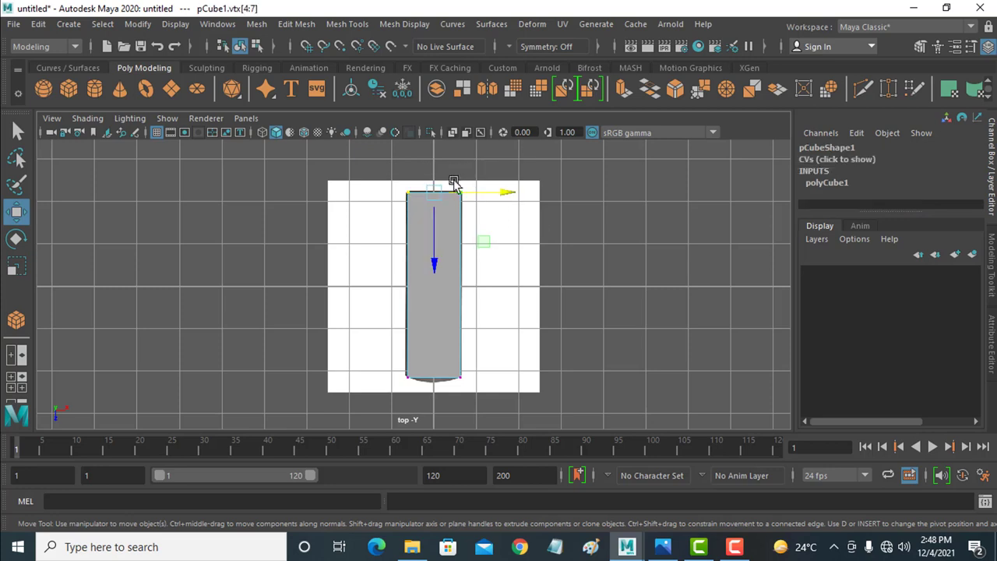
pyautogui.moveTo(434, 267); pyautogui.dragTo(432, 267)
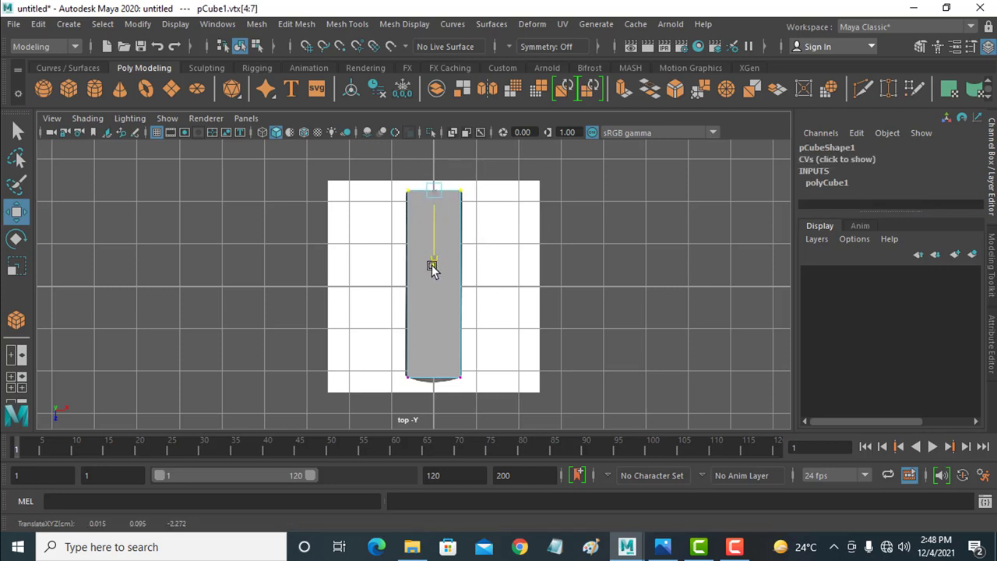
pyautogui.moveTo(385, 357); pyautogui.dragTo(471, 401)
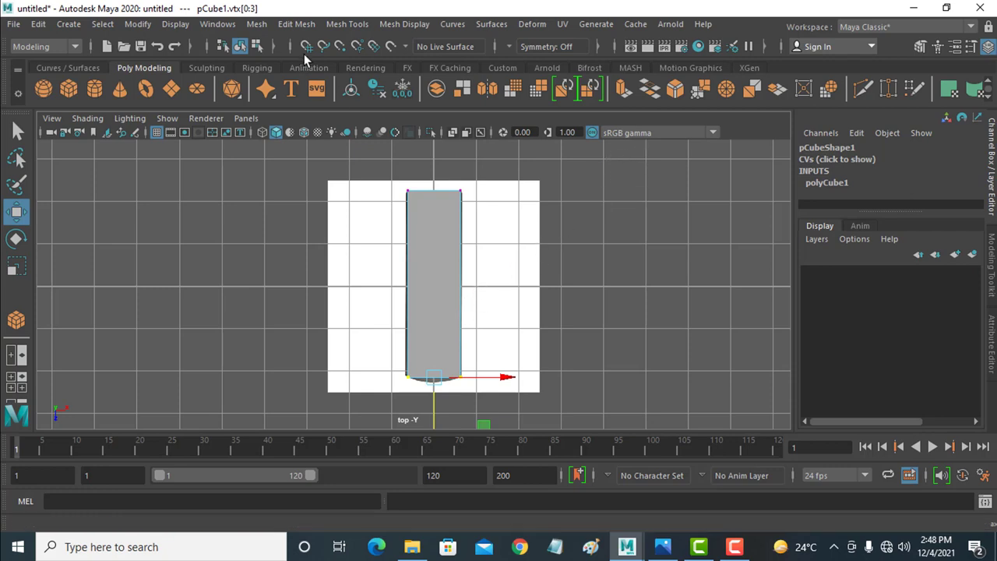
pyautogui.click(352, 28)
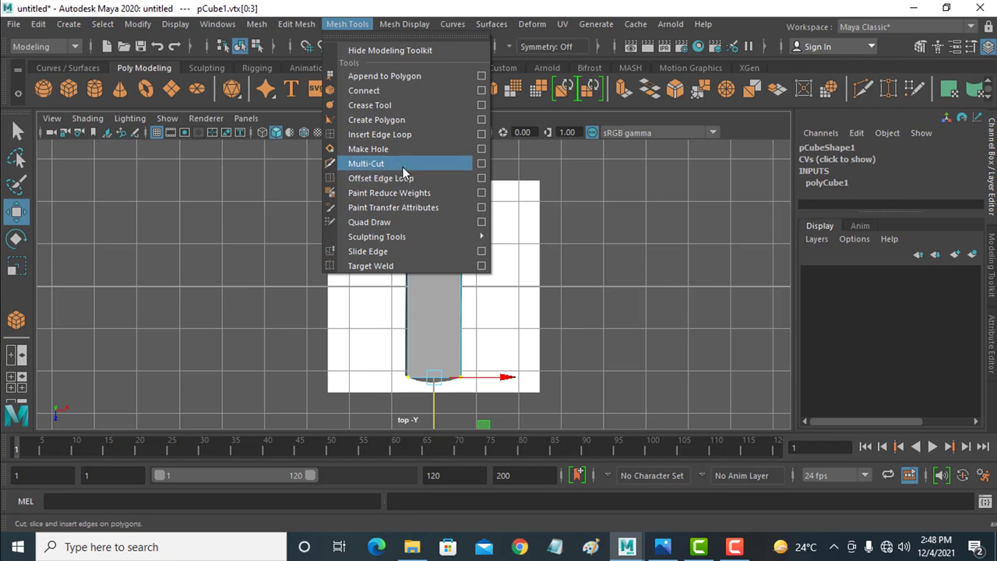
# Insert two vertical edge loops down the cube's length.
pyautogui.click(402, 137)
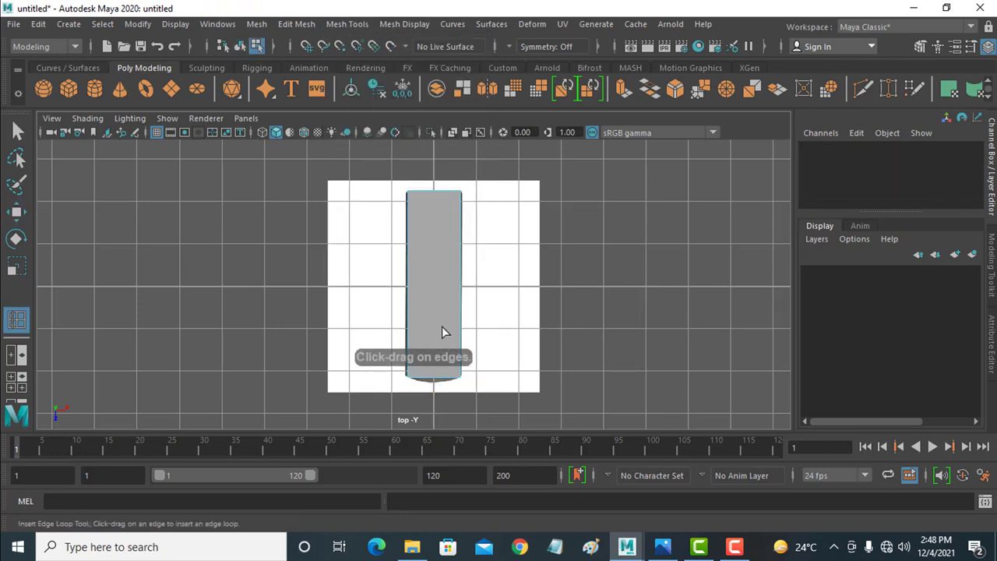
pyautogui.click(442, 379)
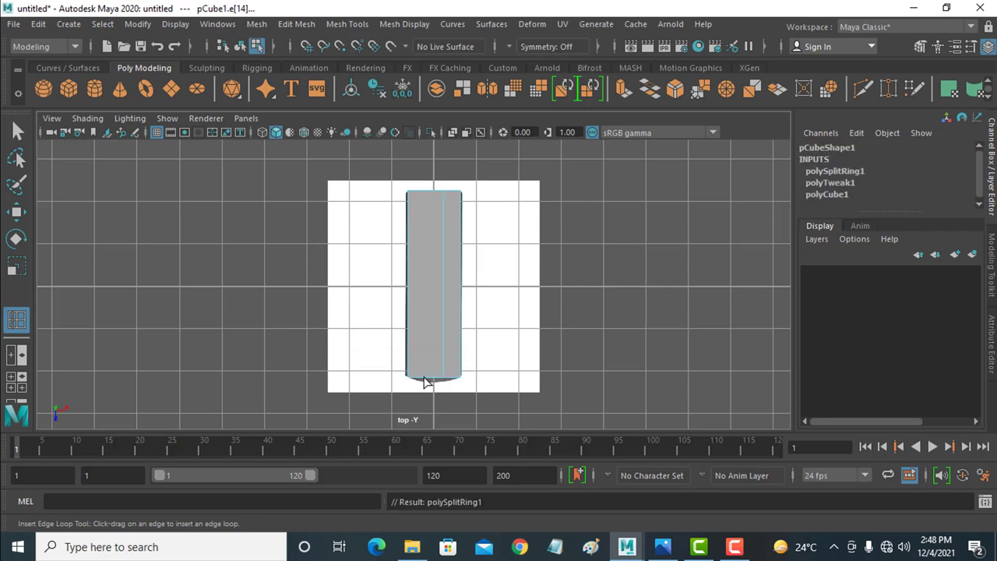
pyautogui.click(425, 380)
pyautogui.press('q')
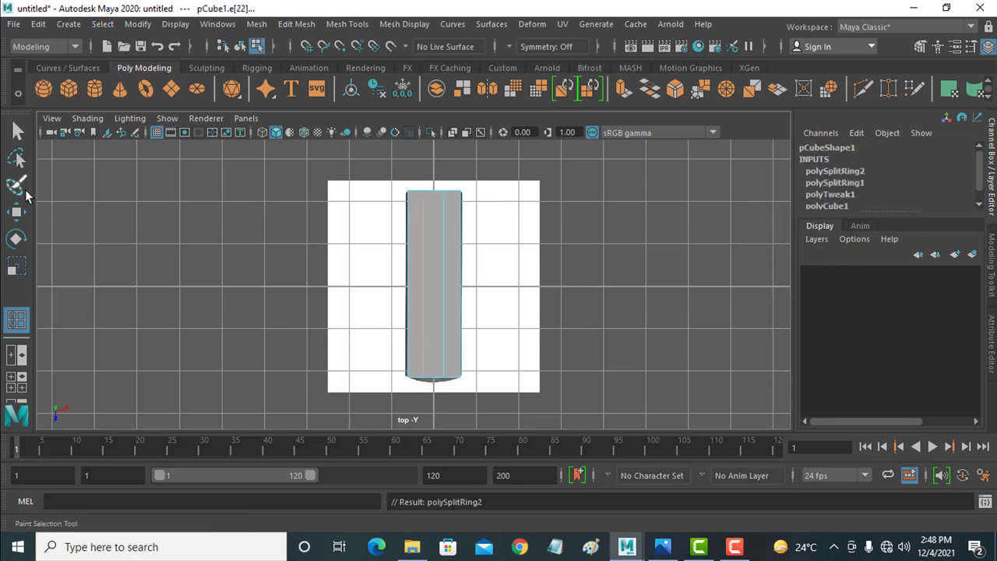
pyautogui.press('w')
# Switch to vertex editing and pan down to the cube's bottom end.
pyautogui.moveTo(451, 337); pyautogui.dragTo(396, 151, button='right')
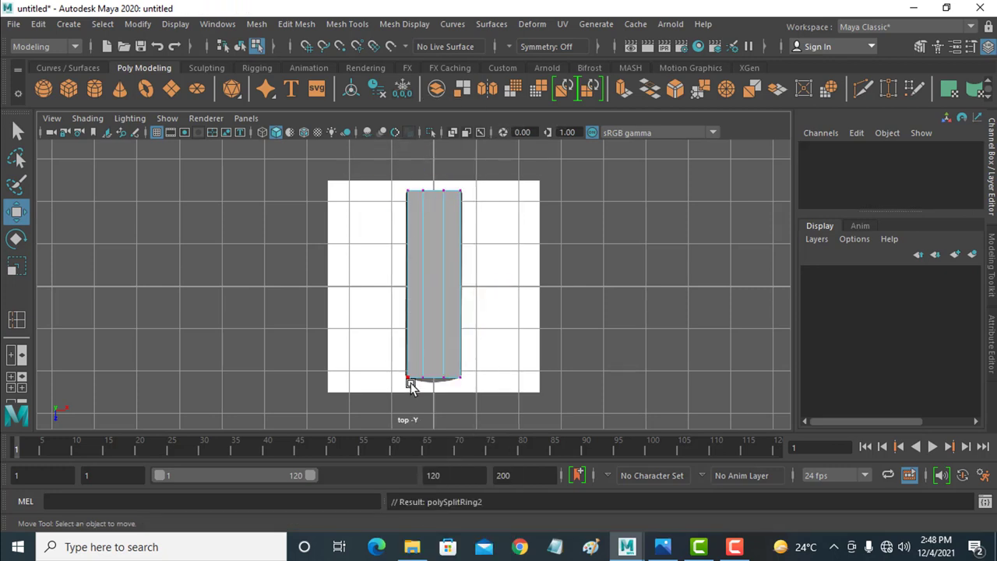
pyautogui.click(450, 369)
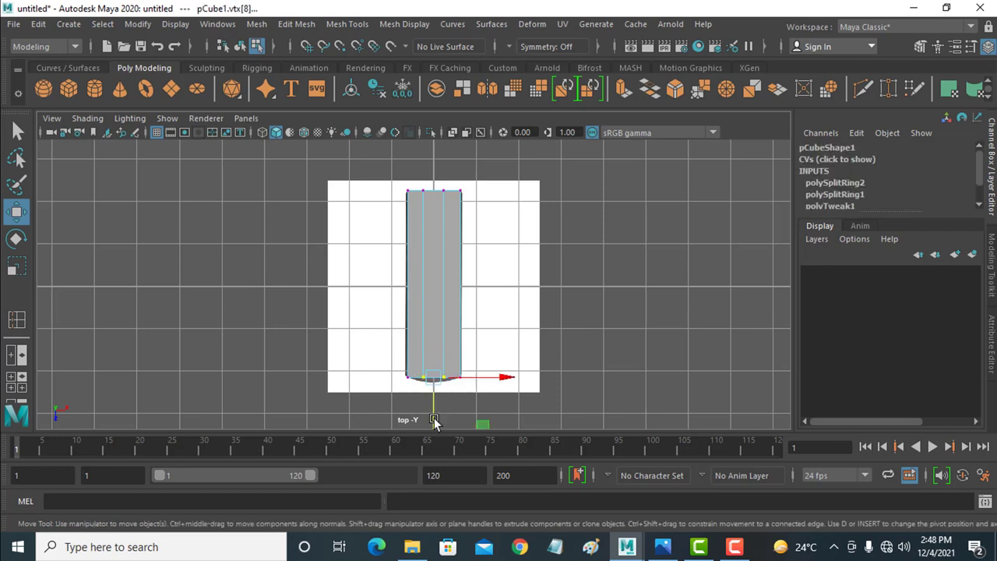
pyautogui.click(434, 422)
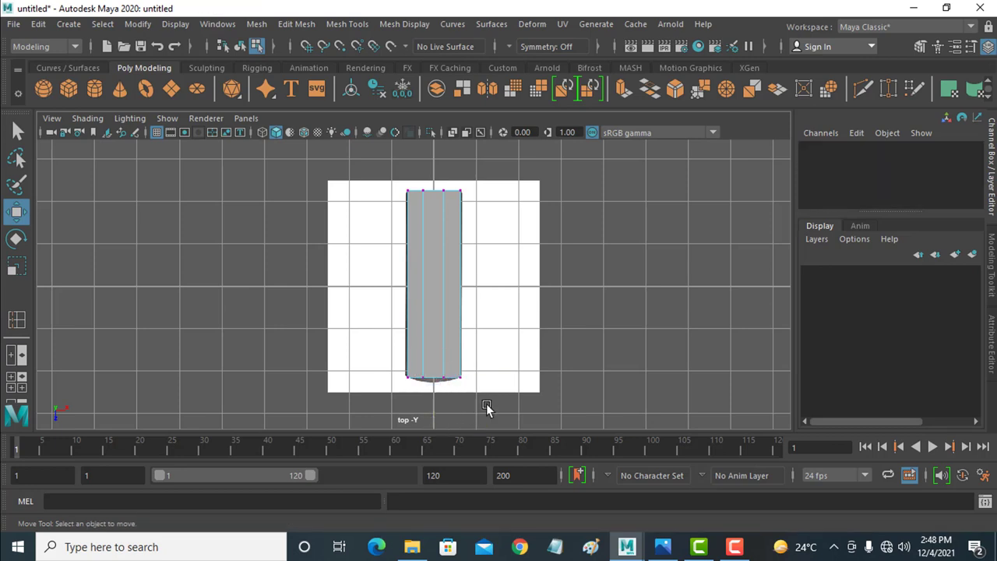
pyautogui.keyDown('alt'); pyautogui.moveTo(493, 396); pyautogui.dragTo(512, 289, button='middle'); pyautogui.keyUp('alt')
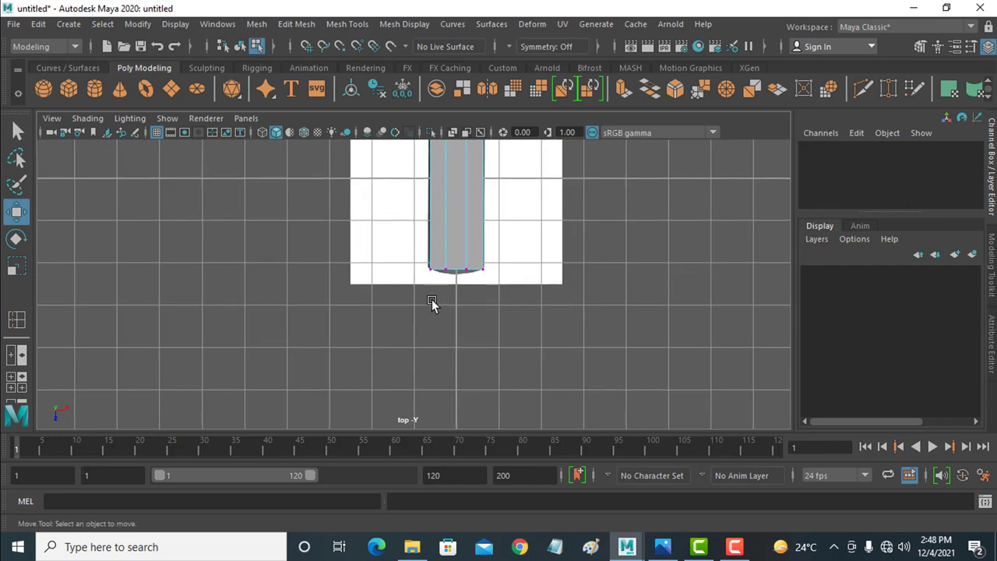
# Pull the middle bottom vertex down to round the base, then return to Object Mode.
pyautogui.click(467, 269)
pyautogui.moveTo(456, 292); pyautogui.dragTo(456, 344)
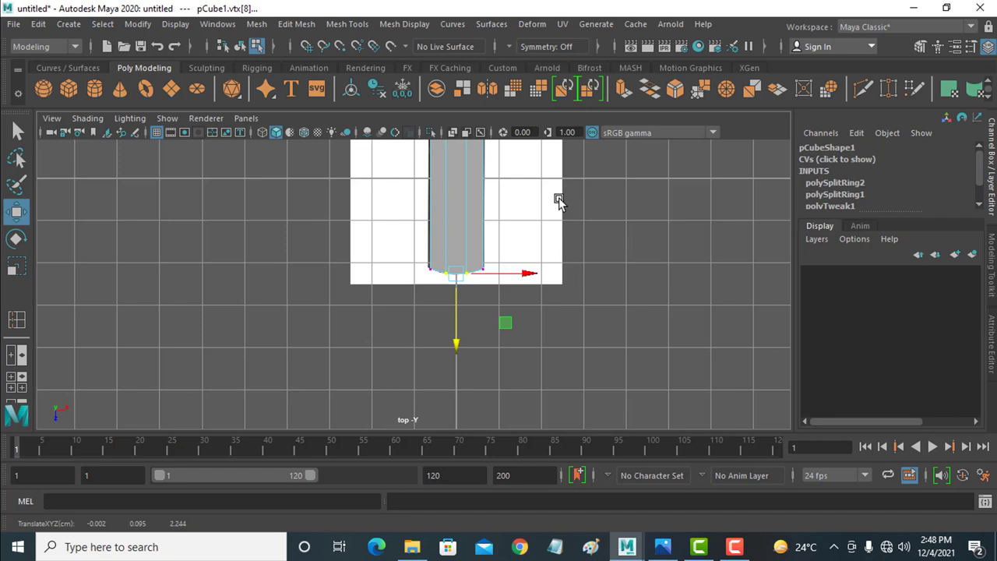
pyautogui.keyDown('alt'); pyautogui.moveTo(558, 195); pyautogui.dragTo(574, 260, button='middle'); pyautogui.keyUp('alt')
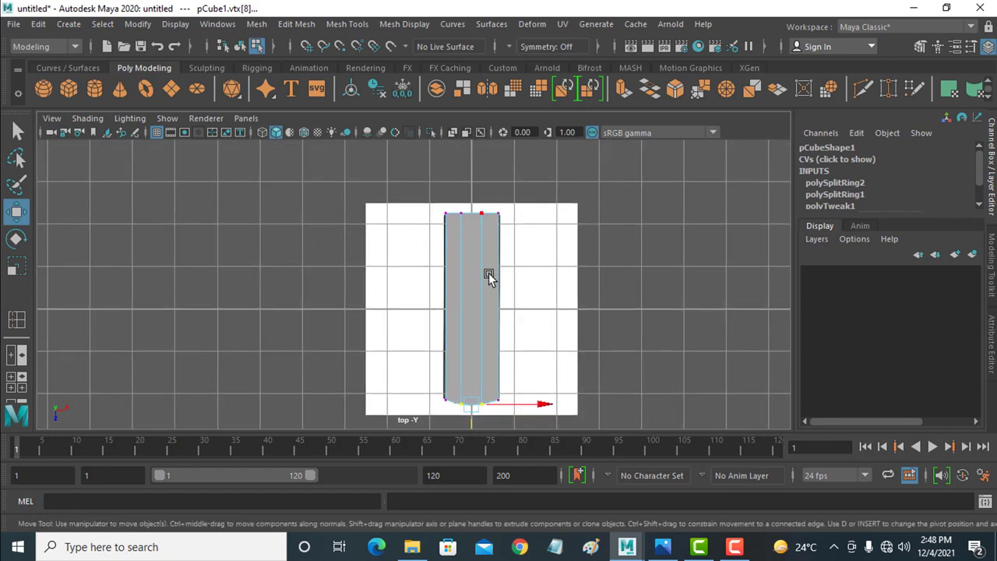
pyautogui.moveTo(488, 273); pyautogui.dragTo(521, 220, button='right')
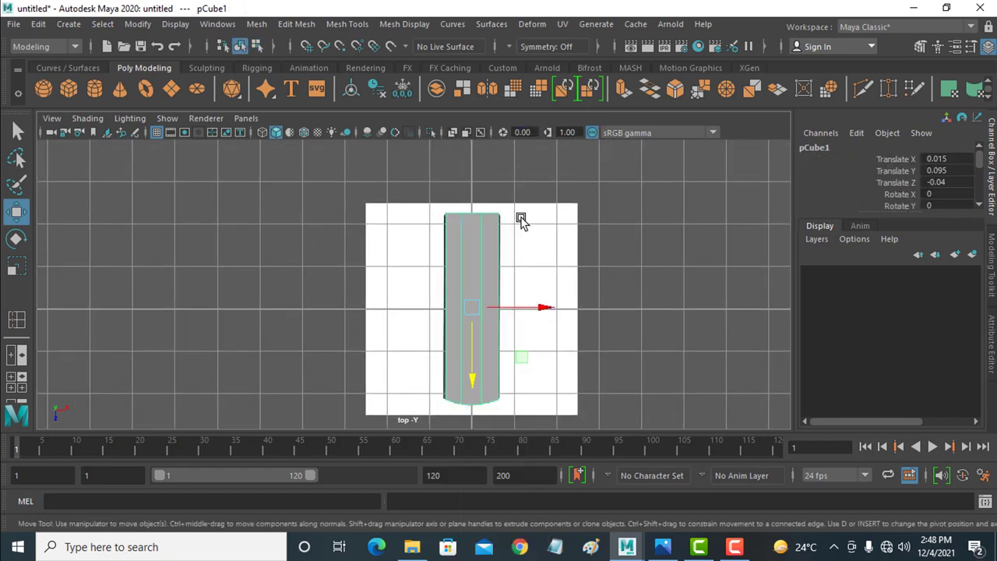
# Turn on X-Ray so the remote image shows through, then switch to the side view.
pyautogui.click(451, 135)
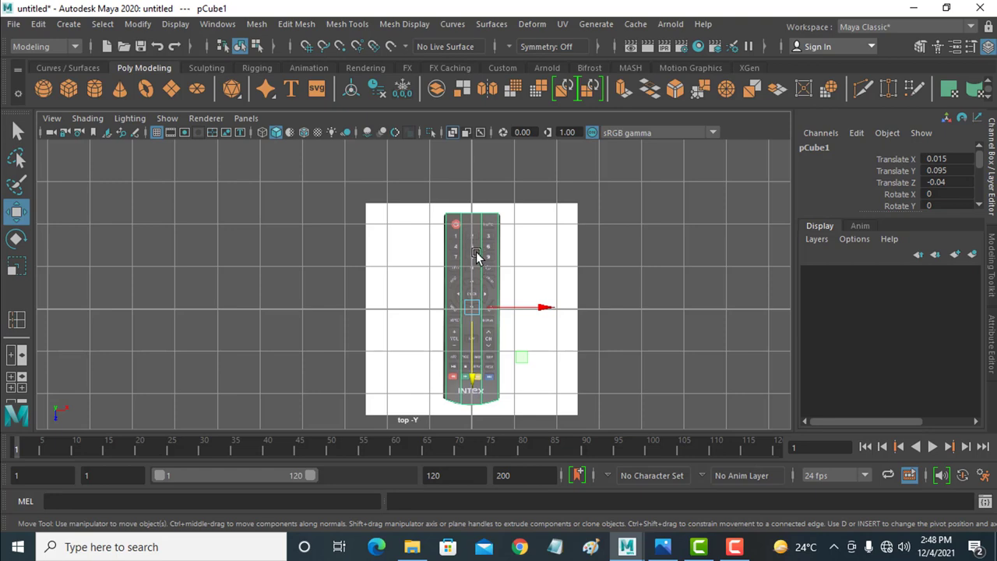
pyautogui.scroll(3, 483, 239)
pyautogui.scroll(1, 516, 166)
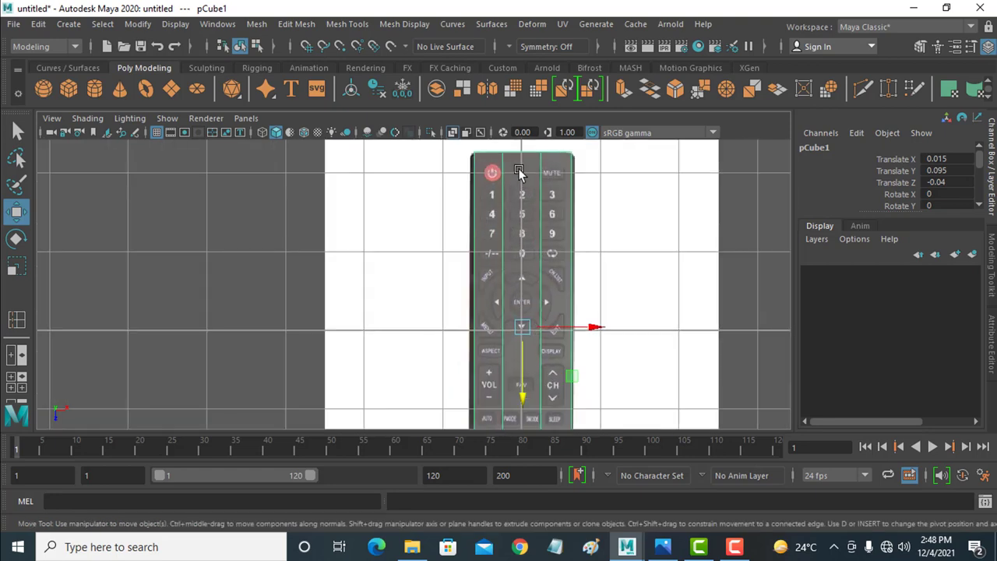
pyautogui.scroll(2, 520, 171)
pyautogui.press('space')
pyautogui.moveTo(569, 179)
pyautogui.mouseDown()
pyautogui.moveTo(597, 173)
pyautogui.moveTo(580, 179)
pyautogui.mouseUp()
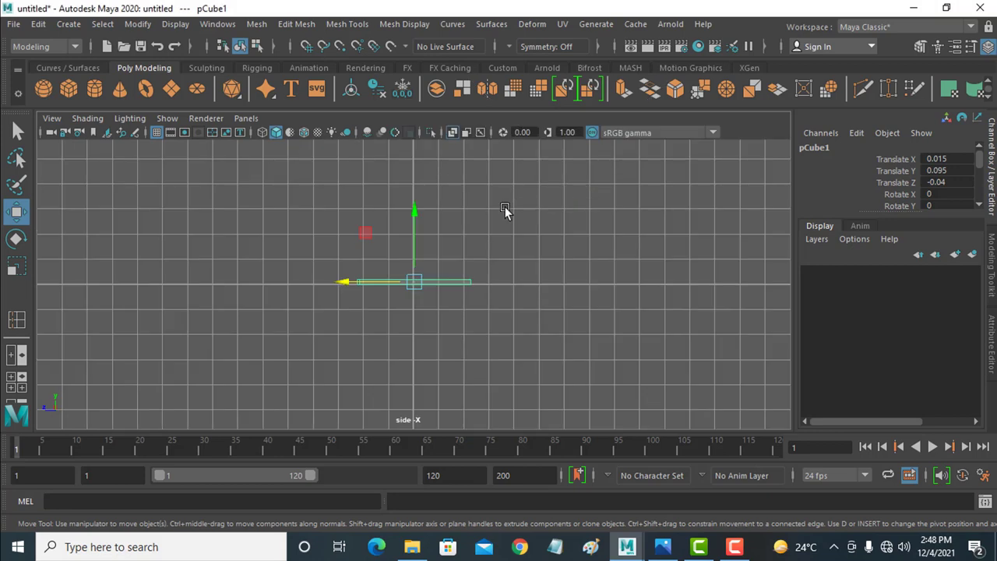
# Set the upper-left panel to the top orthographic camera, maximize it, and frame the remote.
pyautogui.press('space')
pyautogui.press('space')
pyautogui.press('space')
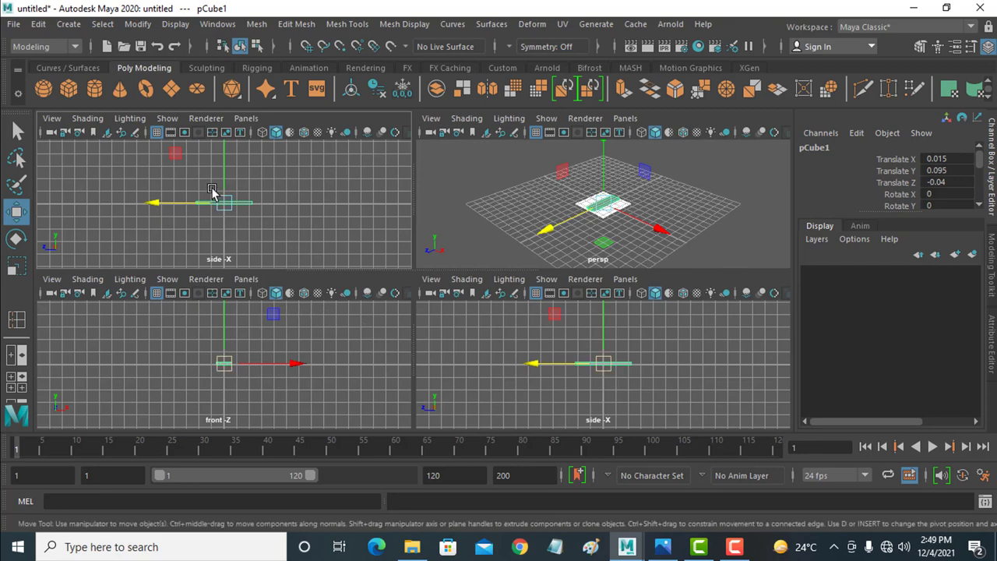
pyautogui.click(246, 118)
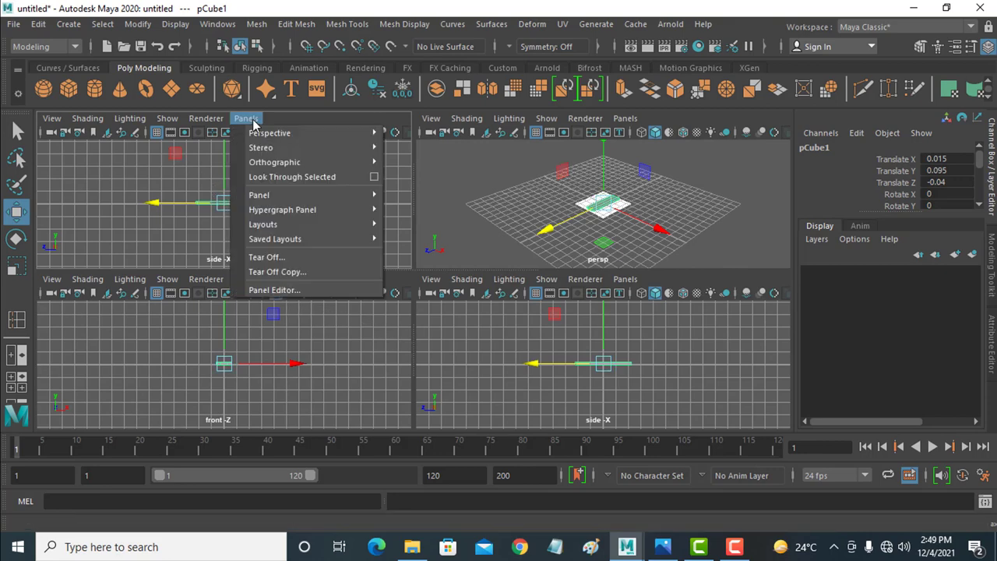
pyautogui.moveTo(274, 162)
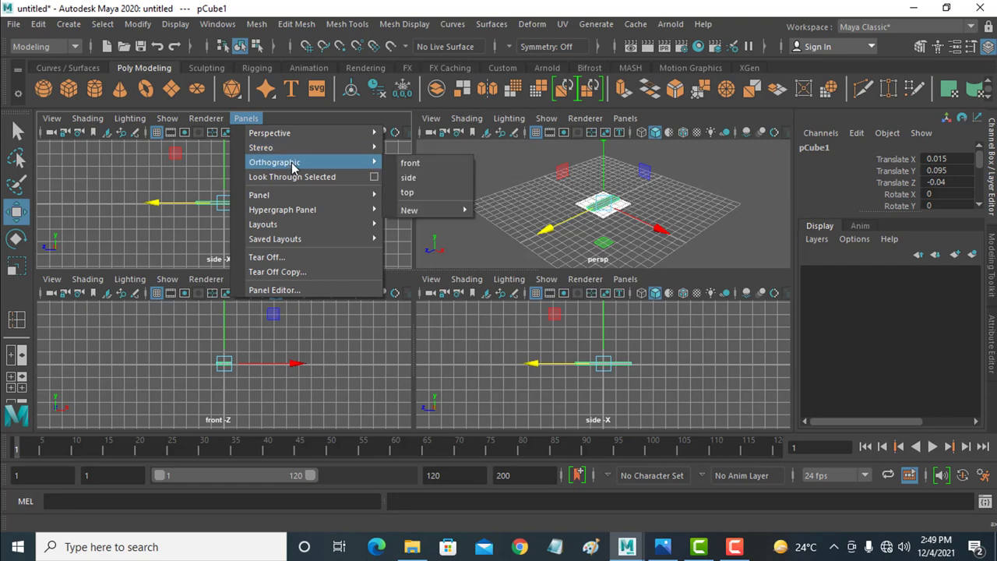
pyautogui.click(407, 192)
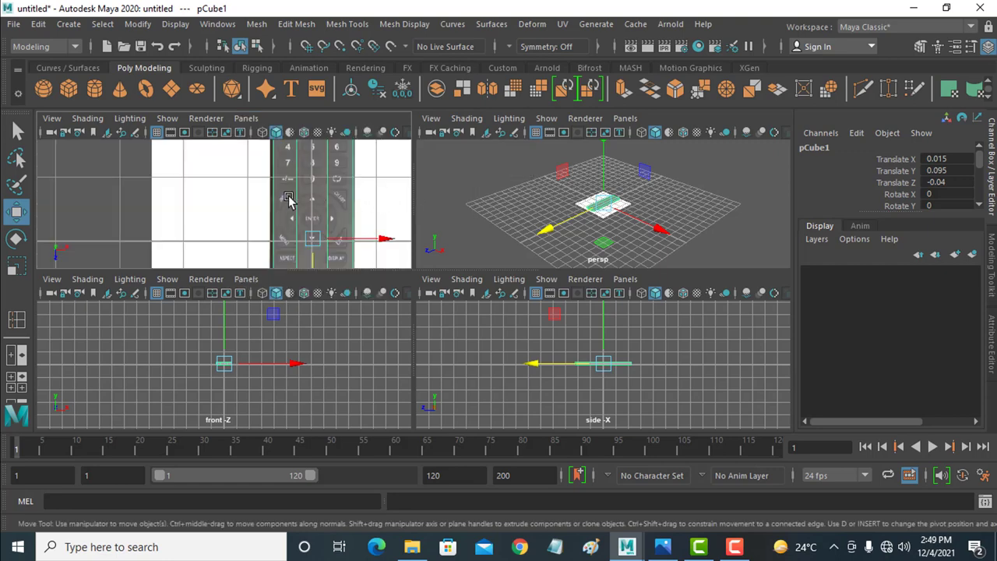
pyautogui.press('space')
pyautogui.keyDown('alt'); pyautogui.moveTo(534, 231); pyautogui.dragTo(528, 321, button='middle'); pyautogui.keyUp('alt')
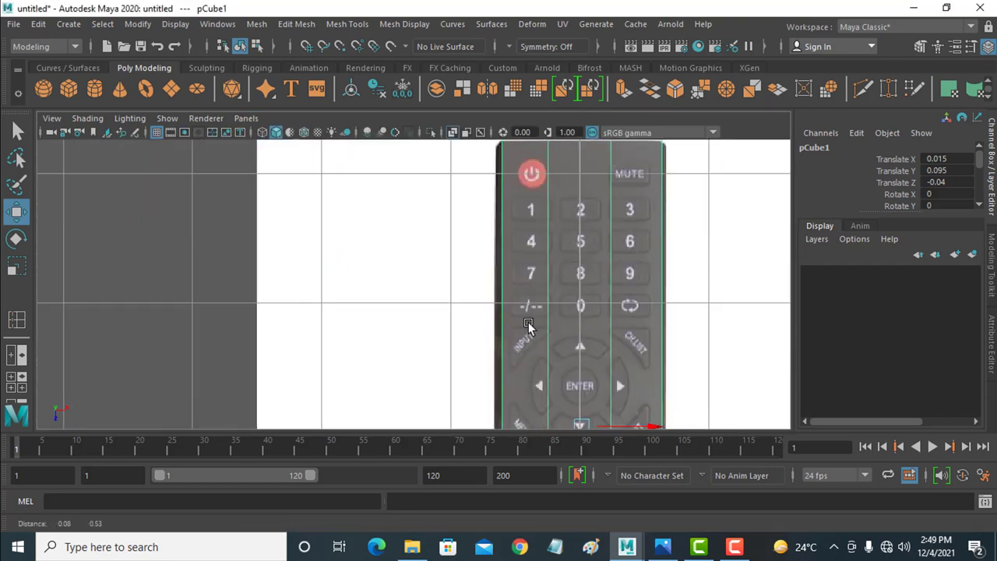
pyautogui.scroll(2, 527, 316)
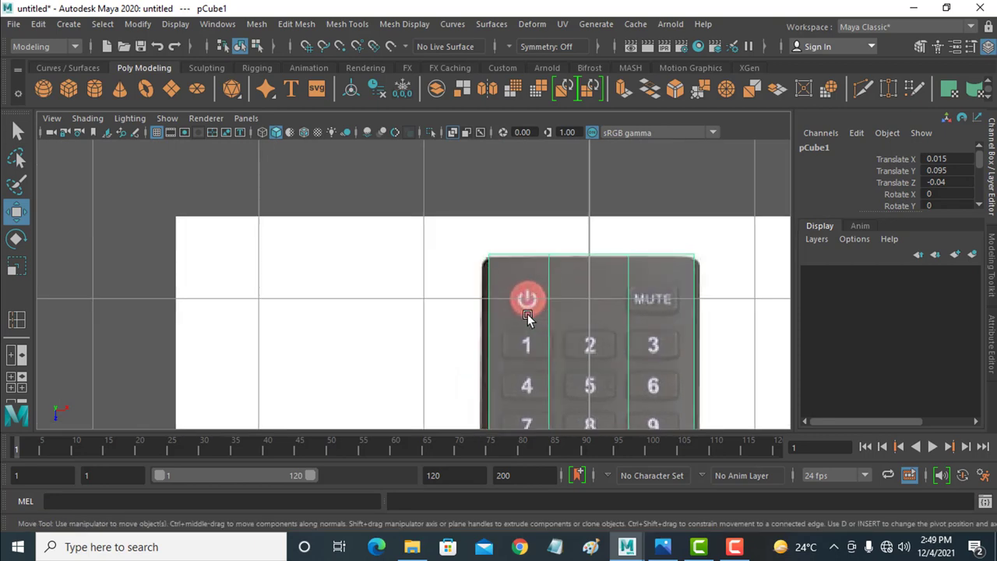
pyautogui.scroll(-3, 527, 316)
pyautogui.scroll(-1, 526, 317)
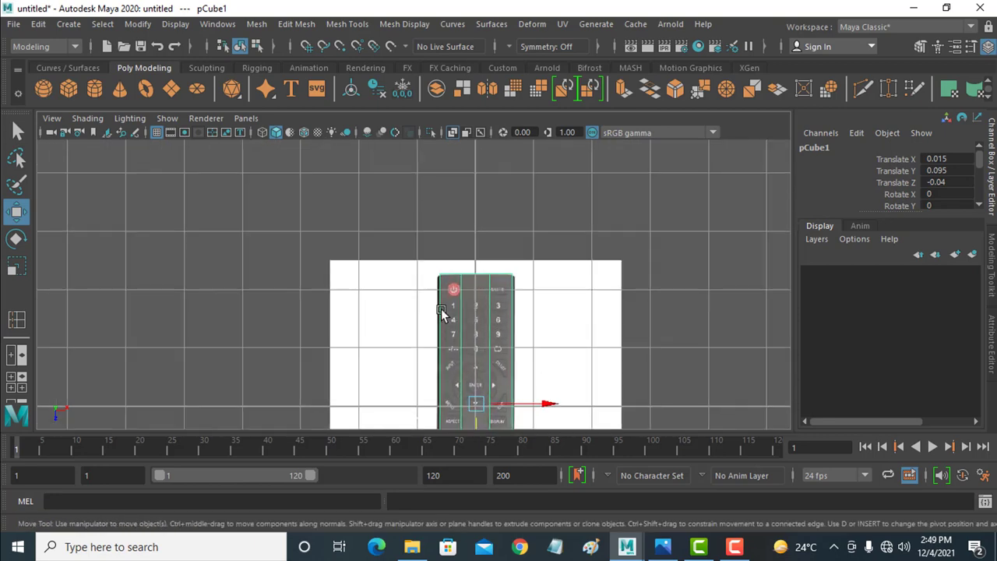
pyautogui.scroll(2, 441, 309)
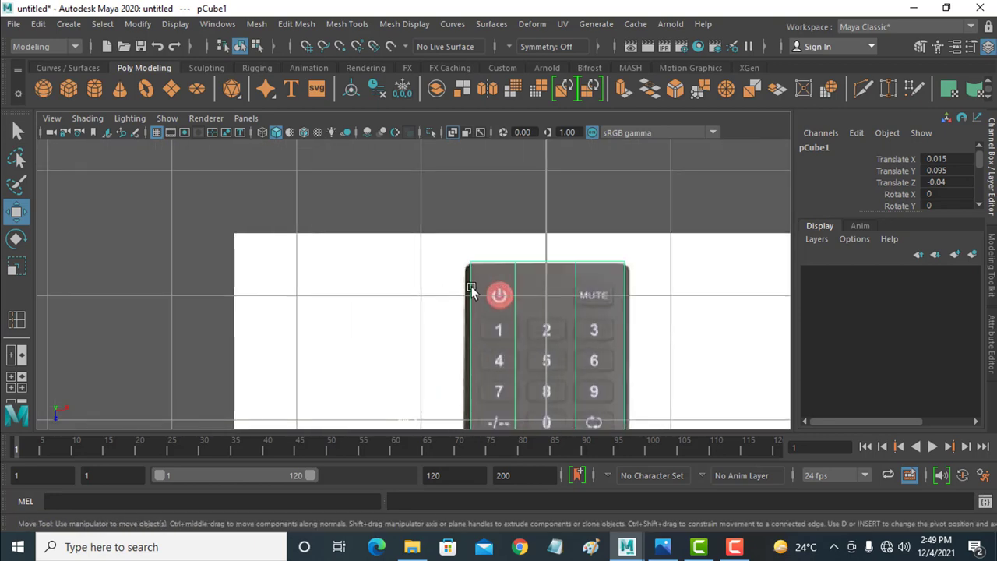
pyautogui.scroll(-4, 471, 286)
# In vertex mode, slide a left-side corner vertex out to the image edge.
pyautogui.rightClick(445, 329)
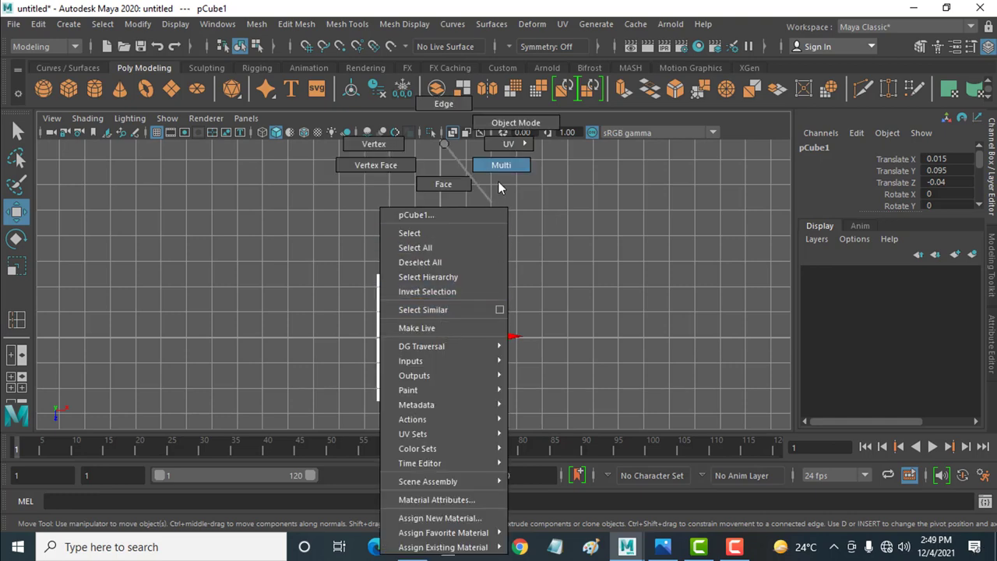
pyautogui.click(499, 187)
pyautogui.rightClick(447, 315)
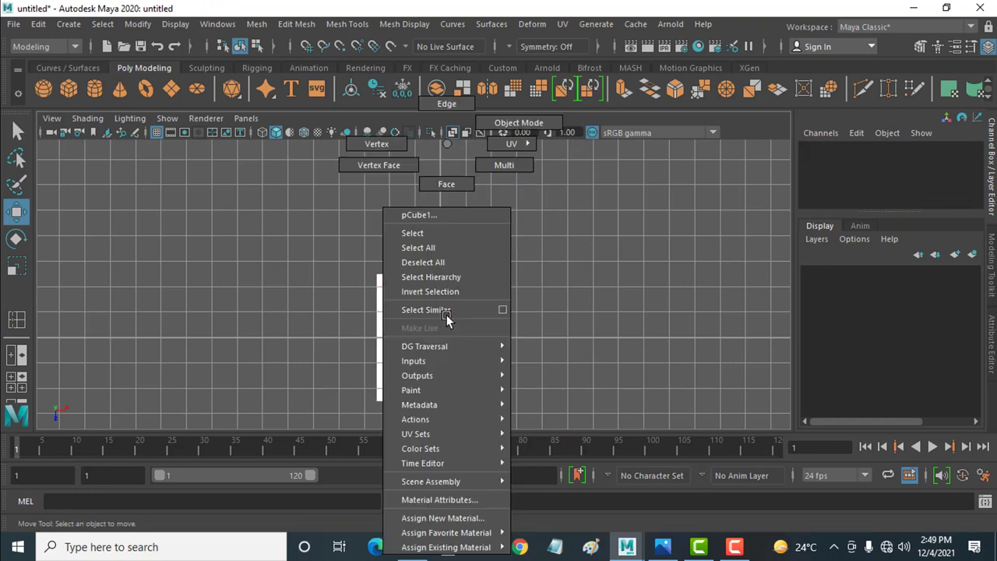
pyautogui.click(377, 144)
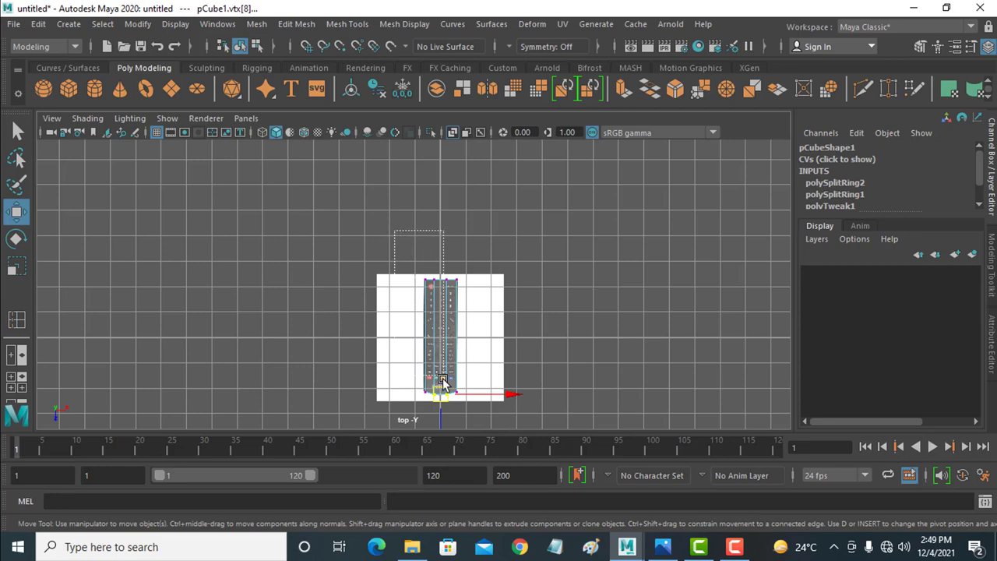
pyautogui.click(427, 334)
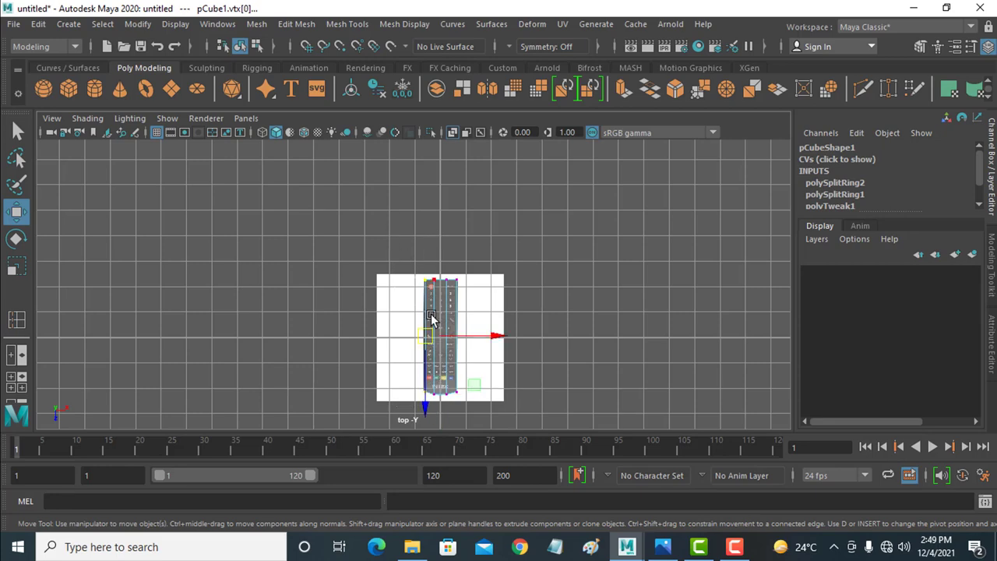
pyautogui.scroll(3, 431, 316)
pyautogui.scroll(3, 452, 411)
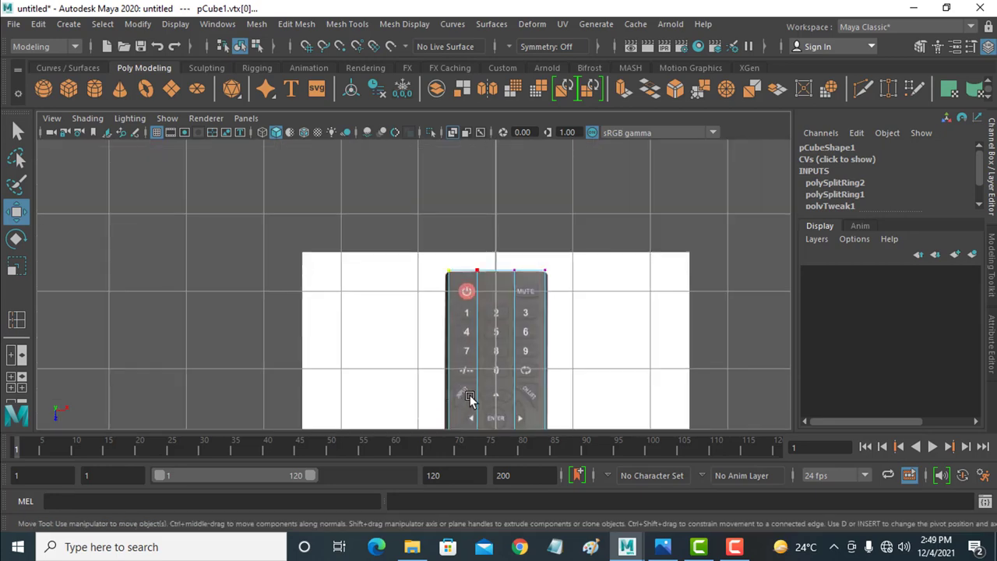
pyautogui.scroll(1, 470, 399)
pyautogui.keyDown('alt'); pyautogui.moveTo(470, 398); pyautogui.dragTo(507, 305, button='middle'); pyautogui.keyUp('alt')
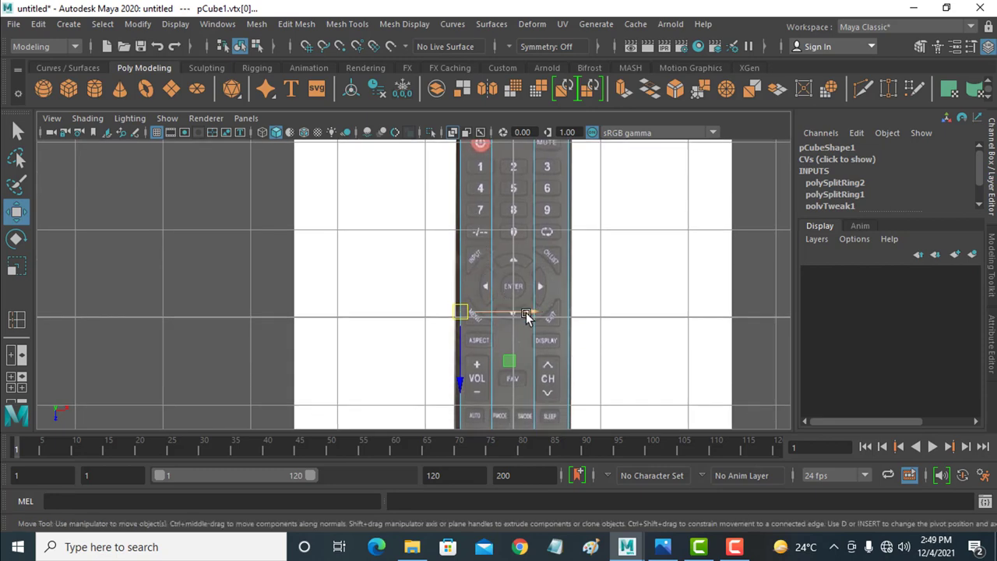
pyautogui.moveTo(526, 312); pyautogui.dragTo(522, 314)
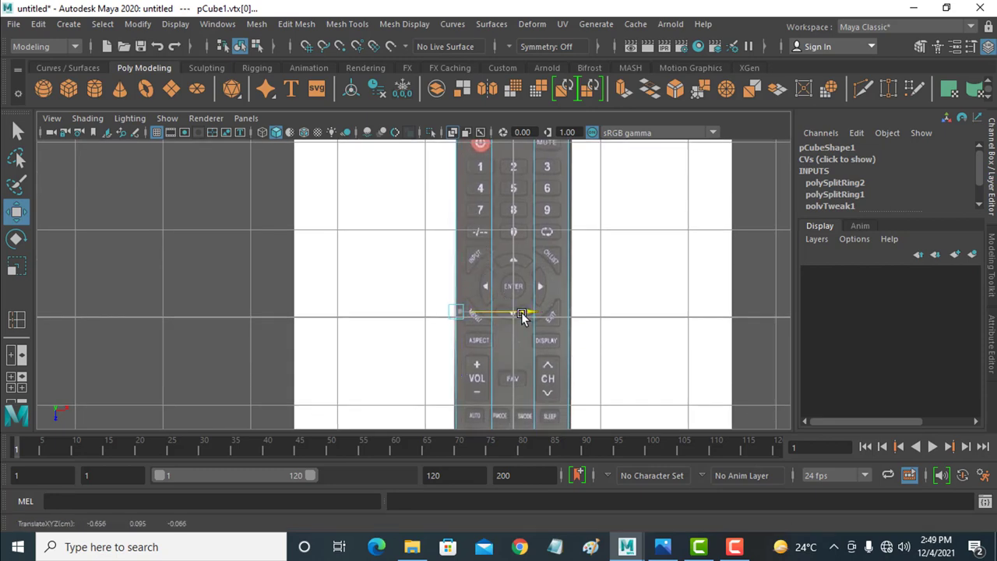
# Move the bottom-right corner vertex along X to match the photo's edge.
pyautogui.scroll(-3, 572, 289)
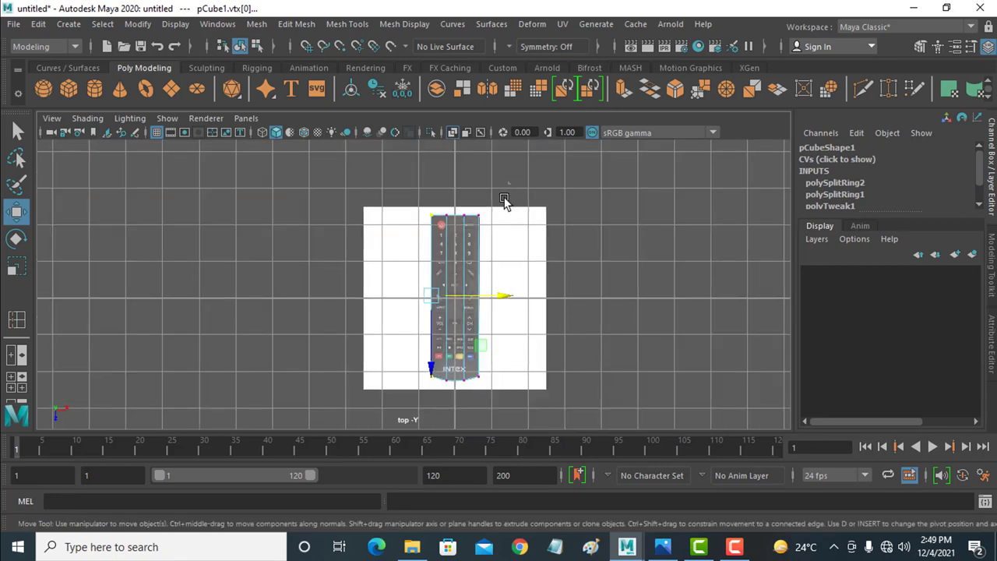
pyautogui.click(475, 373)
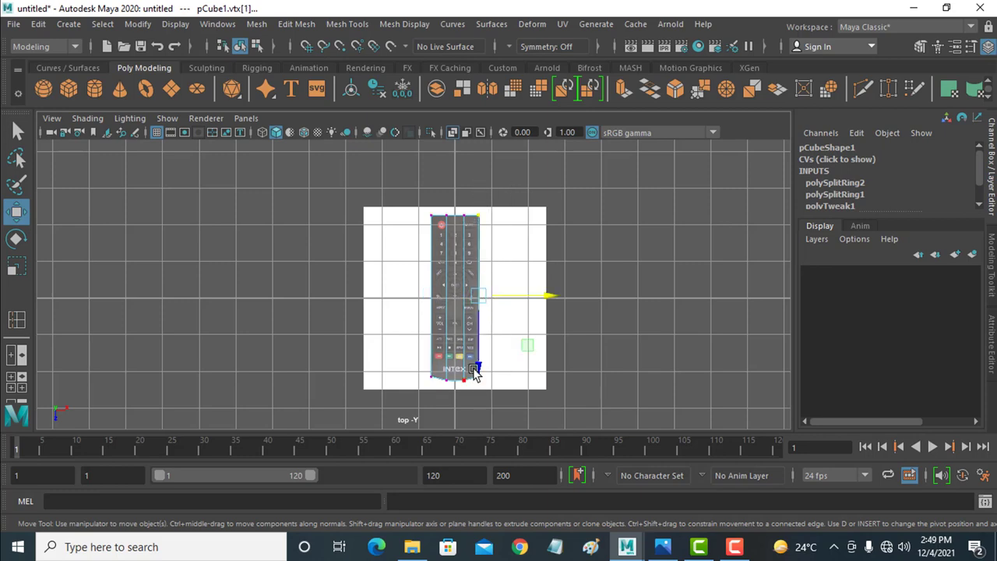
pyautogui.scroll(5, 479, 296)
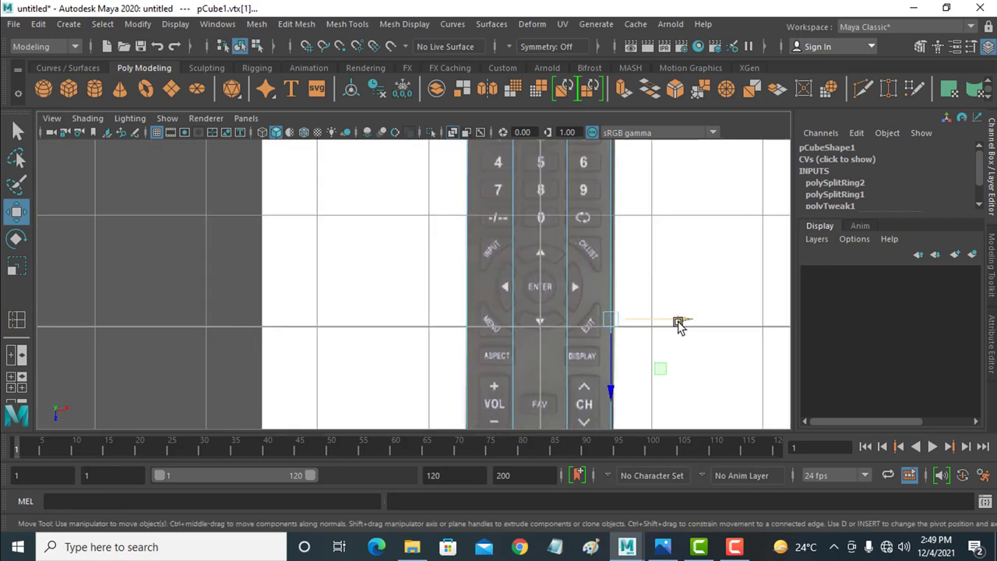
pyautogui.moveTo(679, 326); pyautogui.dragTo(680, 325)
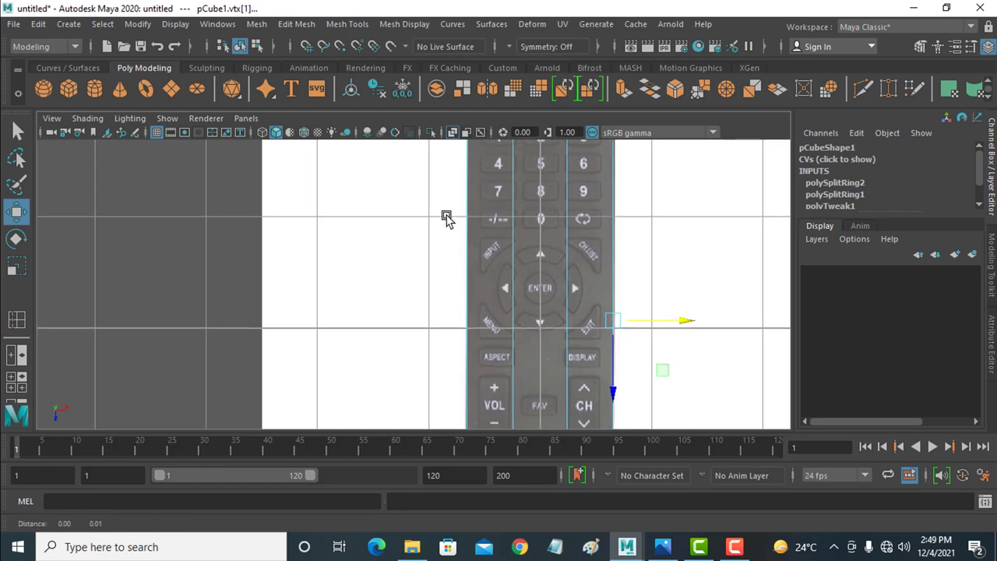
pyautogui.keyDown('alt'); pyautogui.moveTo(444, 216); pyautogui.dragTo(436, 341, button='middle'); pyautogui.keyUp('alt')
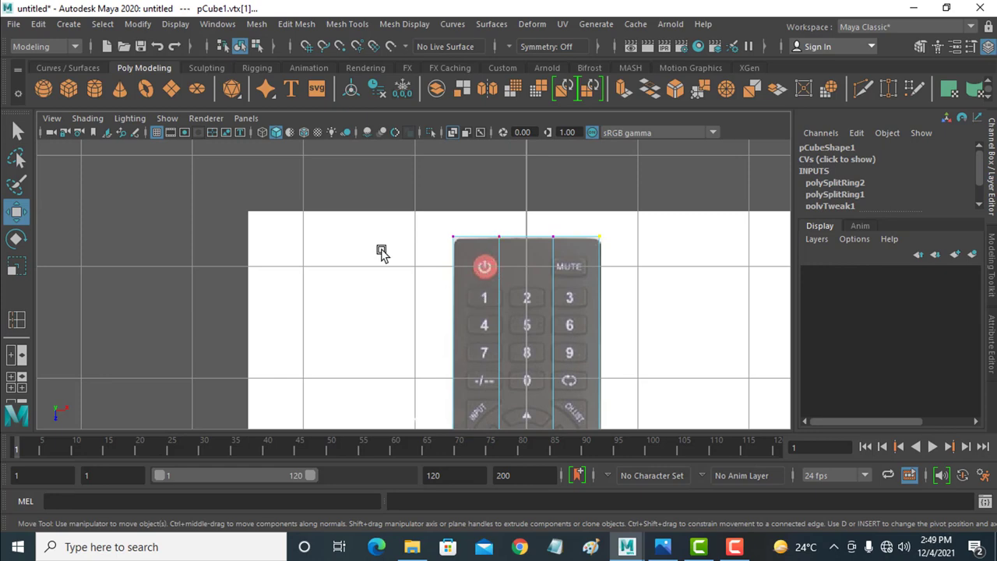
# Draw a small polygon cylinder centred over the power button.
pyautogui.click(93, 89)
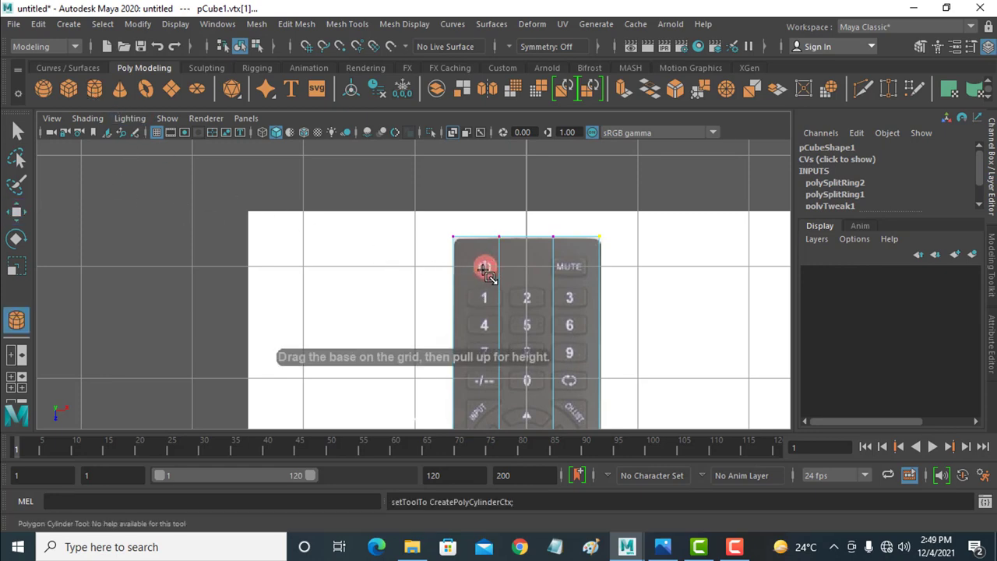
pyautogui.moveTo(485, 268)
pyautogui.mouseDown()
pyautogui.moveTo(498, 263)
pyautogui.moveTo(494, 229)
pyautogui.mouseUp()
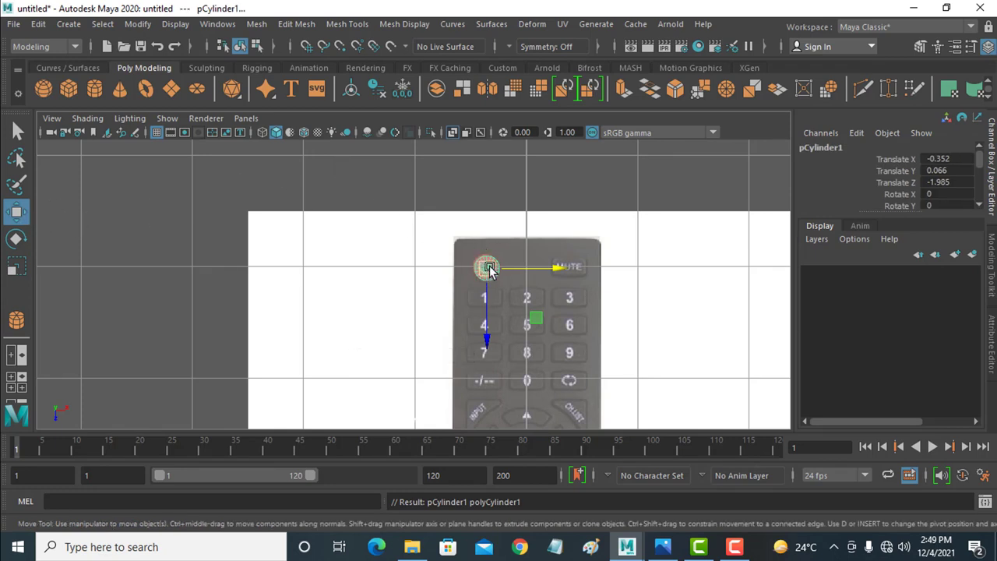
pyautogui.moveTo(488, 268); pyautogui.dragTo(485, 268)
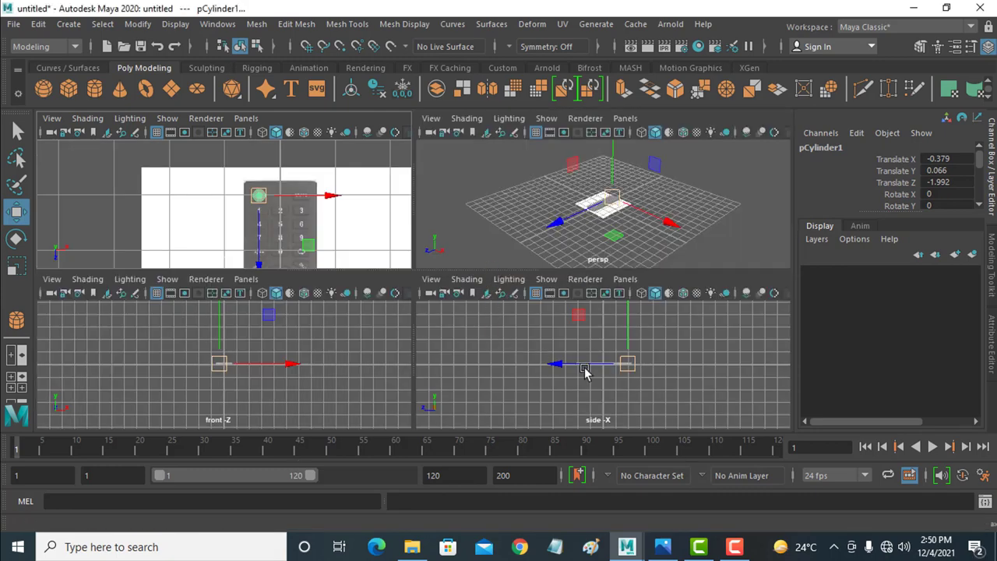
# In the maximized side view, raise pCylinder1 onto the remote body's top surface.
pyautogui.press('space')
pyautogui.scroll(3, 467, 292)
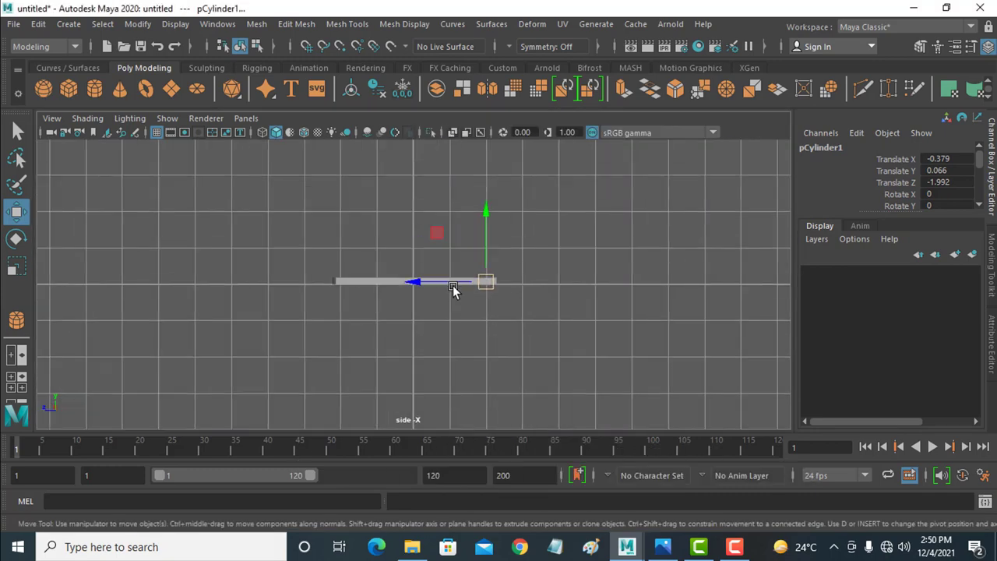
pyautogui.scroll(2, 499, 282)
pyautogui.scroll(2, 545, 269)
pyautogui.moveTo(569, 218); pyautogui.dragTo(568, 207)
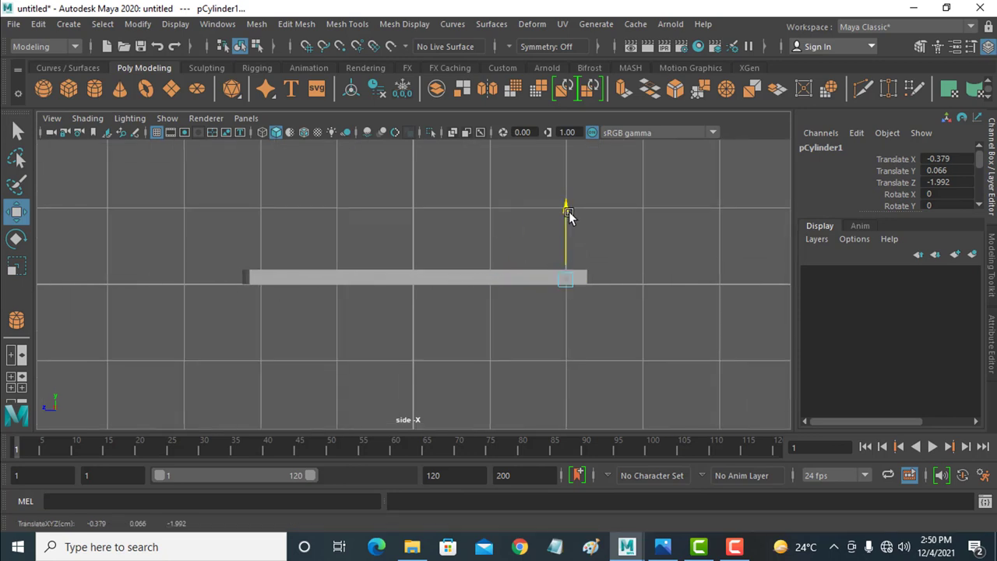
# Scale pCube1 to about 1.8 in Y, then switch back to the Move tool.
pyautogui.click(483, 221)
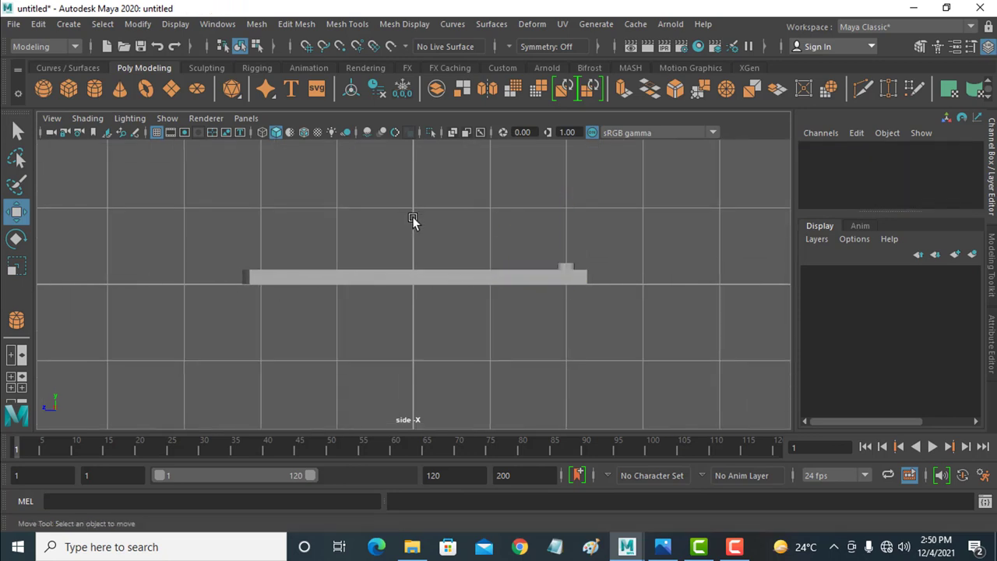
pyautogui.moveTo(412, 223); pyautogui.dragTo(430, 338)
pyautogui.click(16, 267)
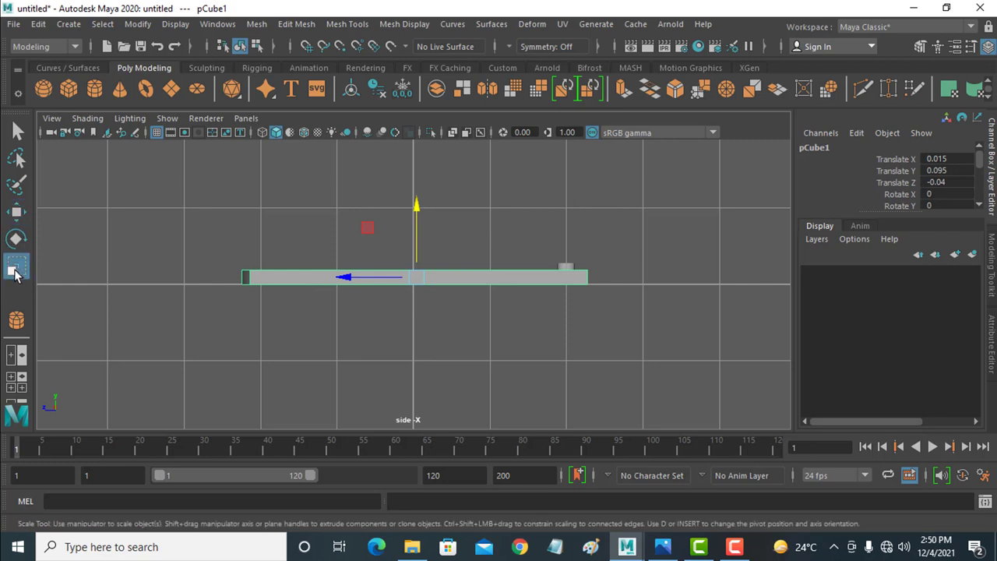
pyautogui.moveTo(417, 211); pyautogui.dragTo(427, 162)
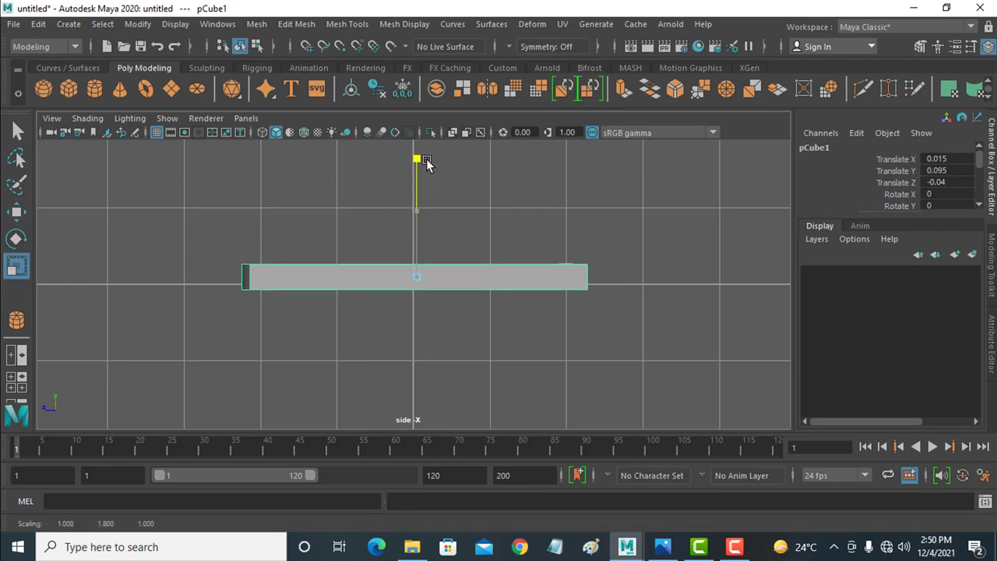
pyautogui.click(17, 219)
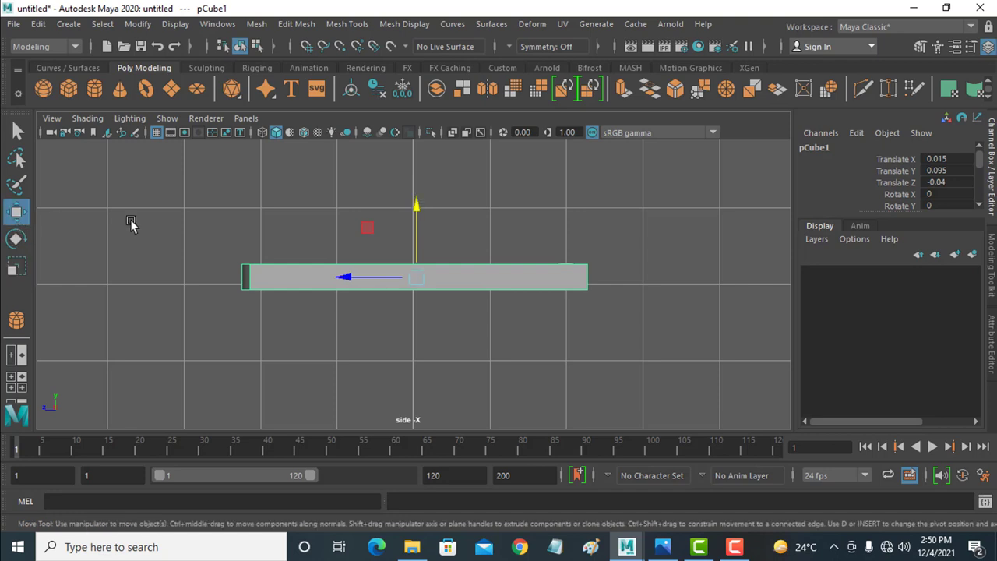
pyautogui.click(588, 247)
pyautogui.click(571, 262)
pyautogui.scroll(5, 579, 260)
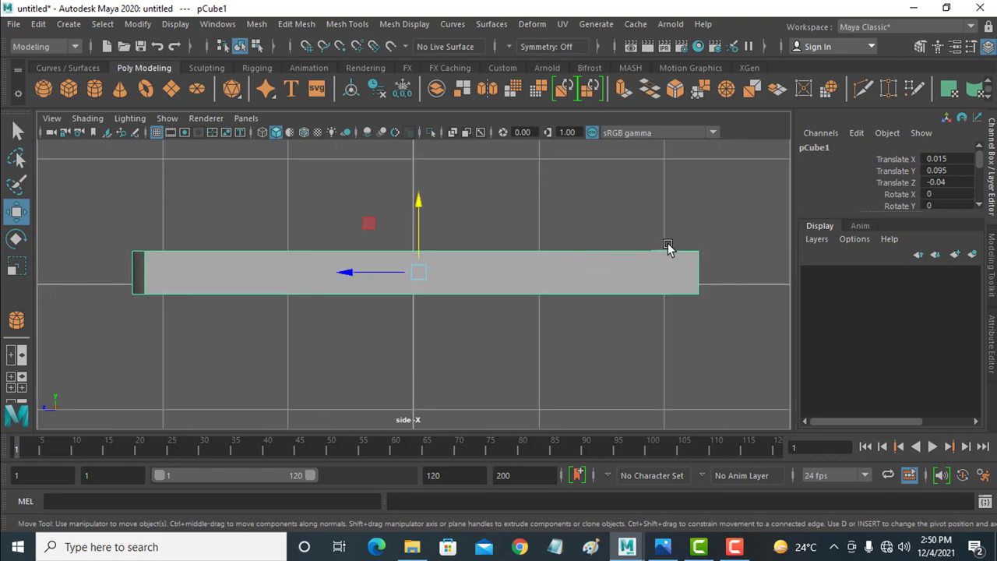
# Raise pCylinder1, the power-button cylinder, to Translate Y 0.267 on the thickened body.
pyautogui.press('space')
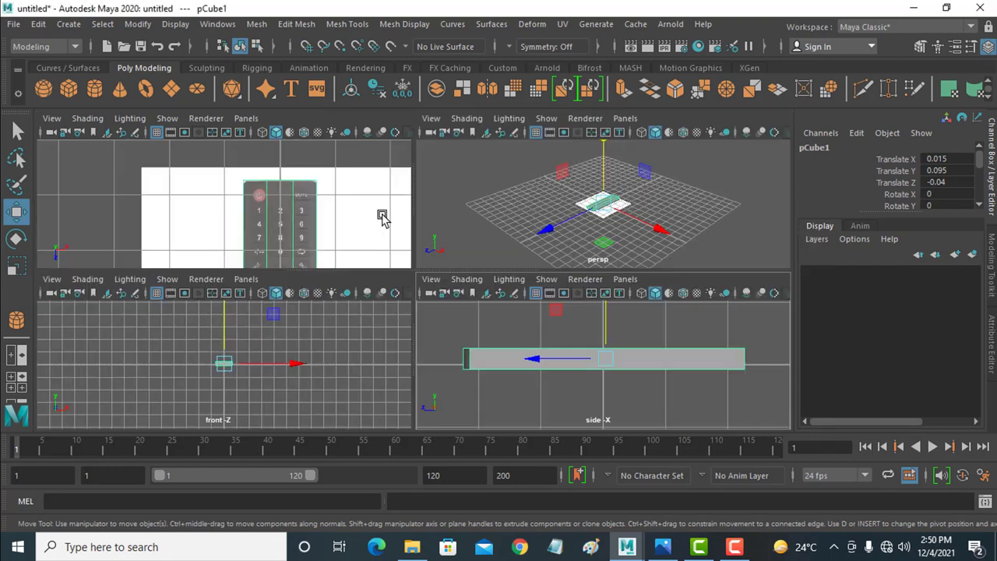
pyautogui.press('space')
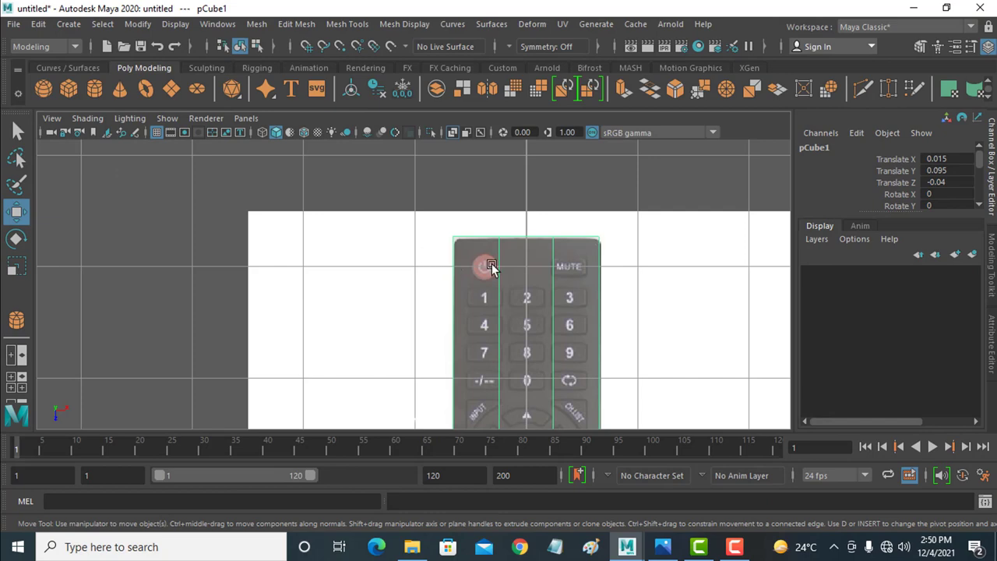
pyautogui.click(488, 267)
pyautogui.press('space')
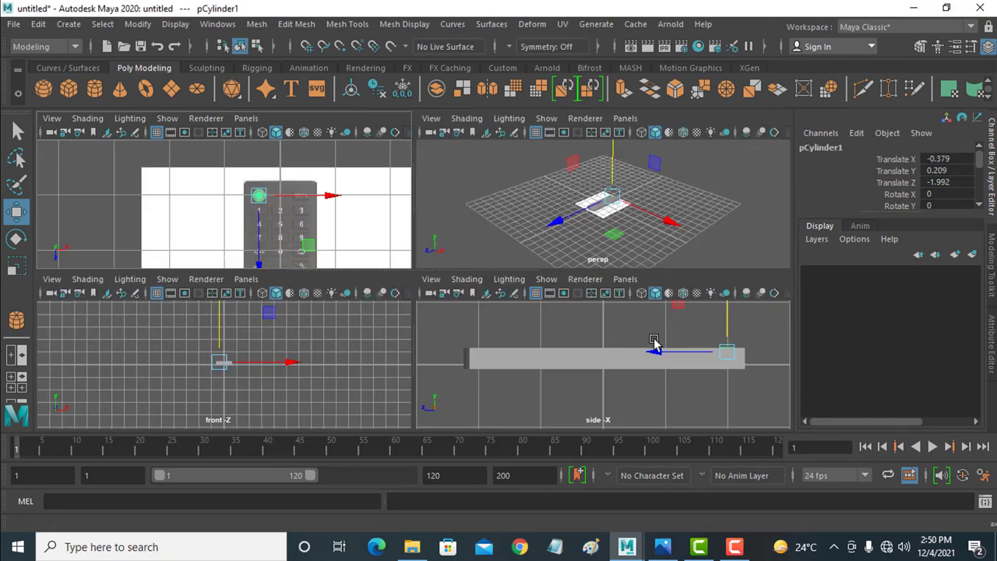
pyautogui.press('space')
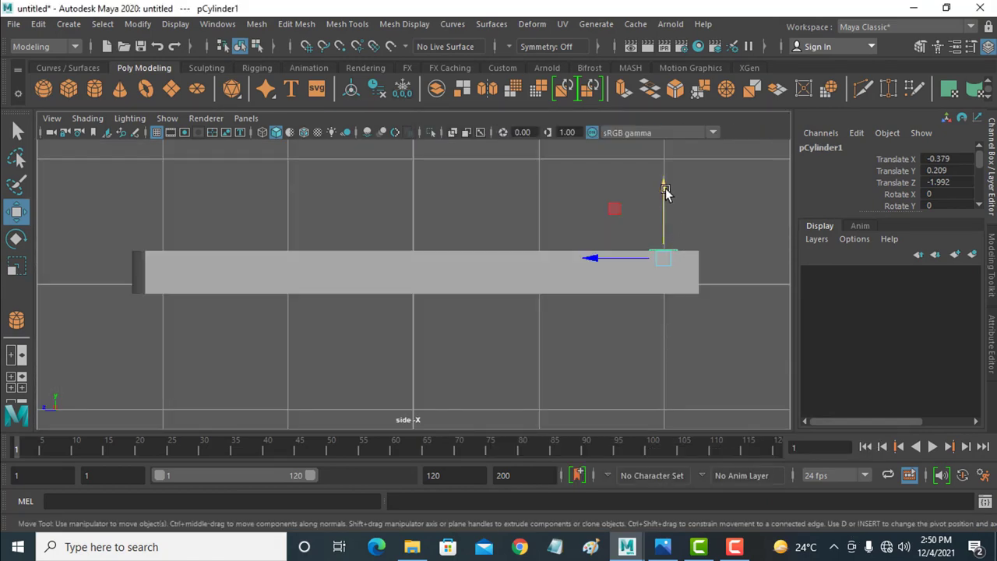
pyautogui.moveTo(664, 191); pyautogui.dragTo(665, 186)
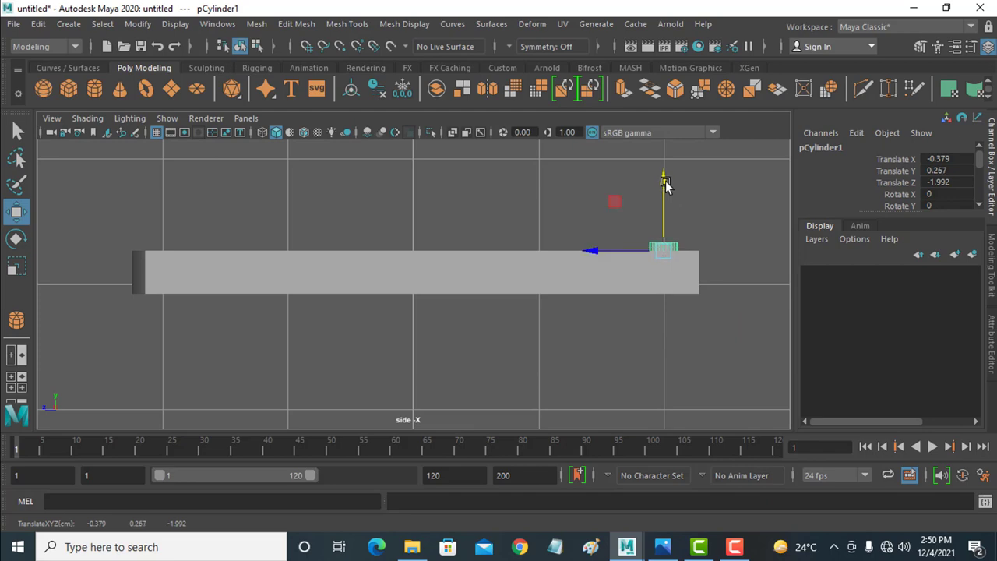
pyautogui.press('space')
pyautogui.press('space')
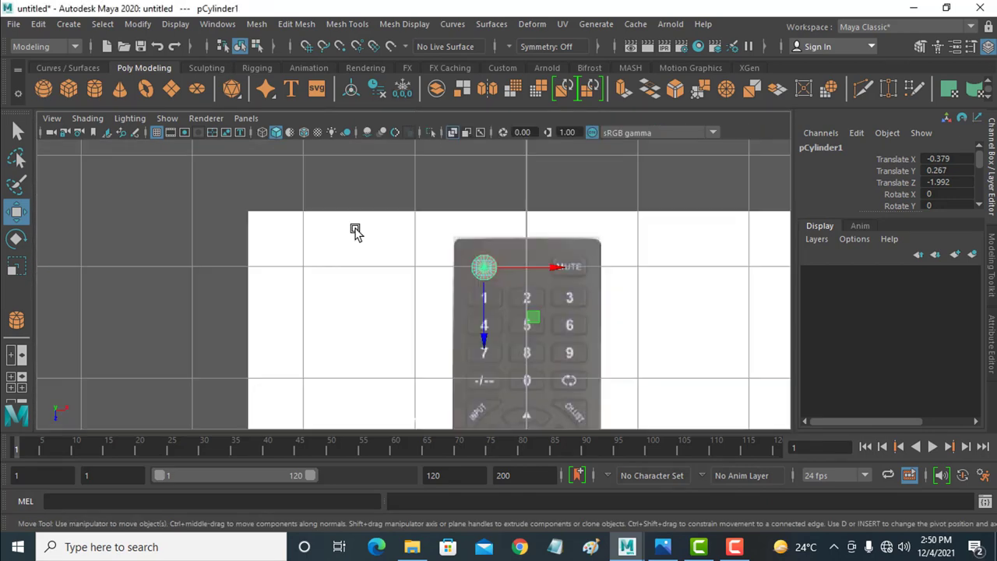
pyautogui.scroll(2, 581, 273)
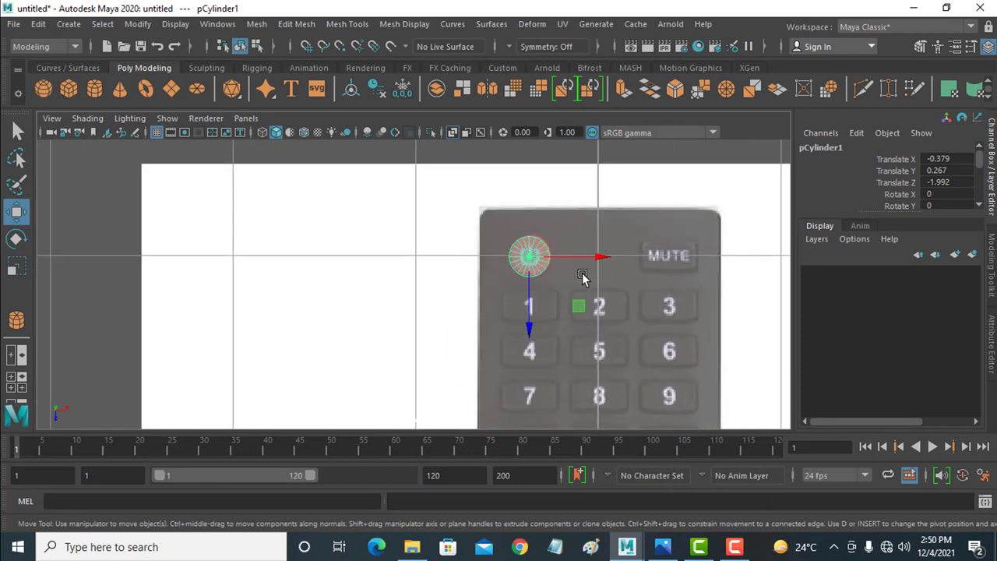
pyautogui.keyDown('alt'); pyautogui.moveTo(643, 284); pyautogui.dragTo(516, 274, button='middle'); pyautogui.keyUp('alt')
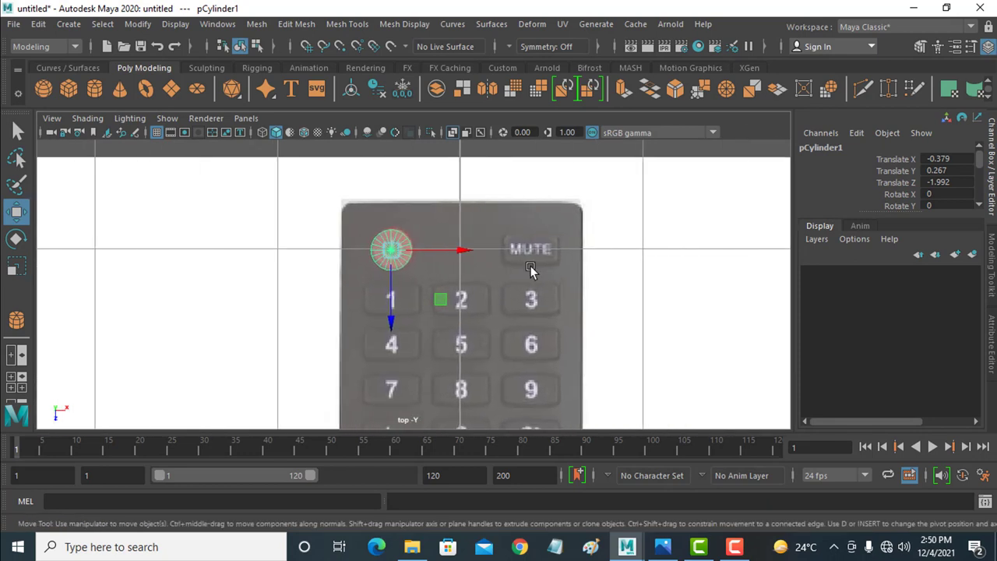
# Draw a new cube, pCube2, over the MUTE button and lift it to Translate Y 0.281.
pyautogui.press('y')
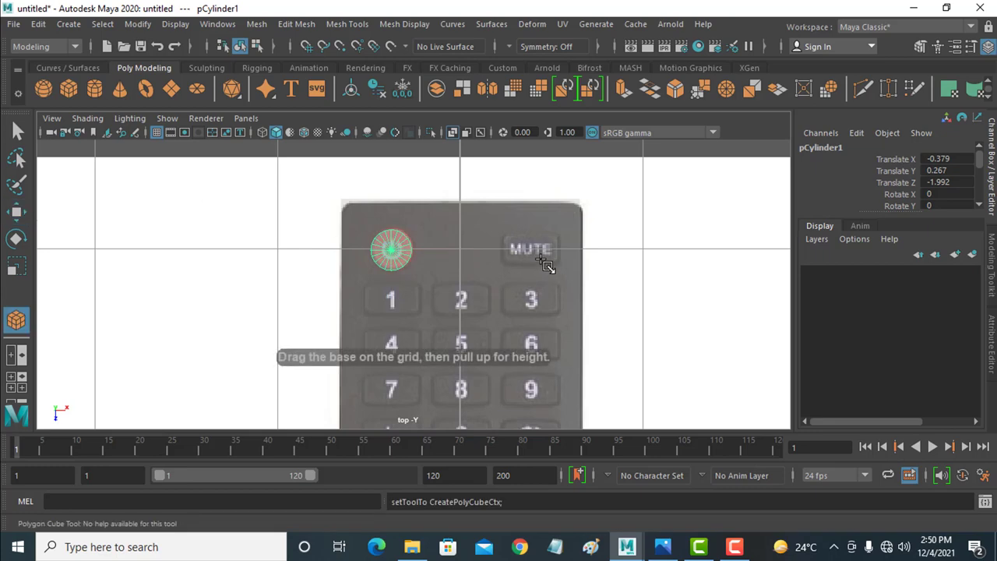
pyautogui.moveTo(505, 237)
pyautogui.mouseDown()
pyautogui.moveTo(559, 266)
pyautogui.moveTo(557, 233)
pyautogui.mouseUp()
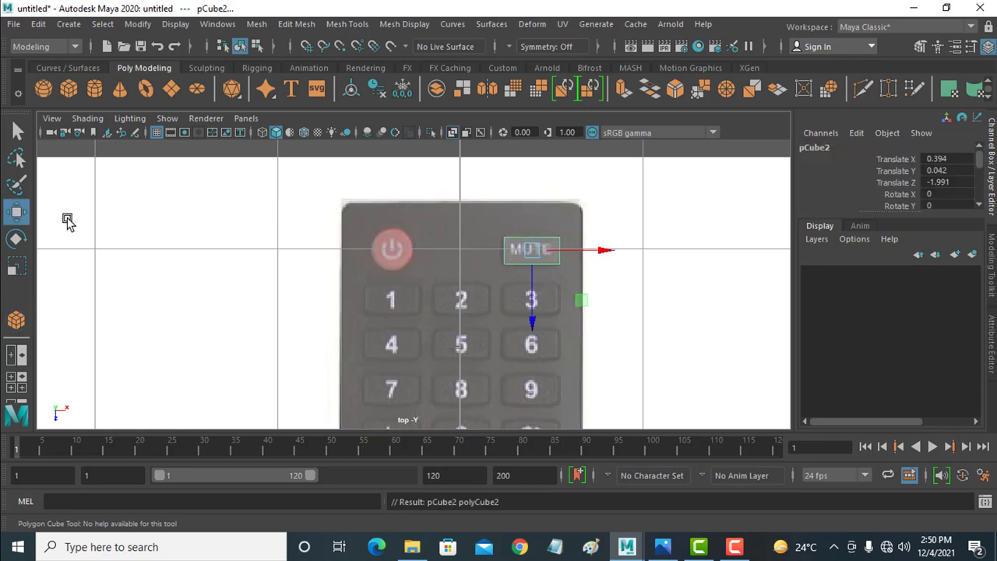
pyautogui.click(15, 211)
pyautogui.press('space')
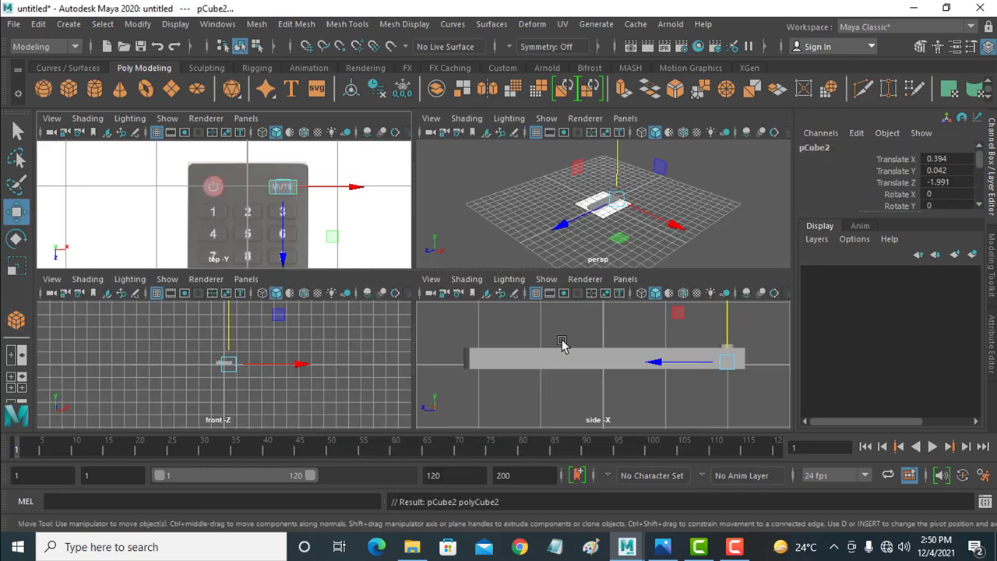
pyautogui.press('space')
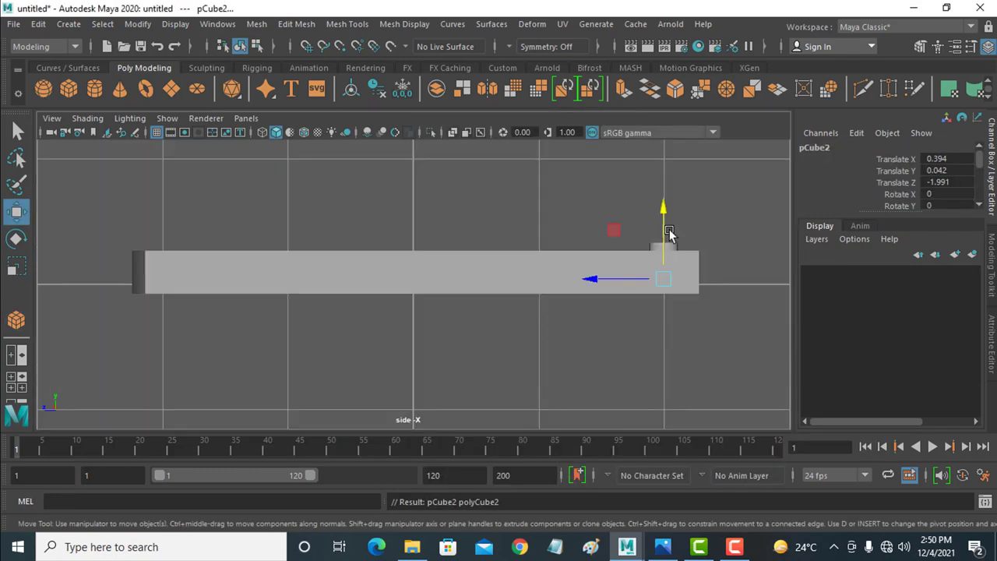
pyautogui.moveTo(666, 227); pyautogui.dragTo(668, 187)
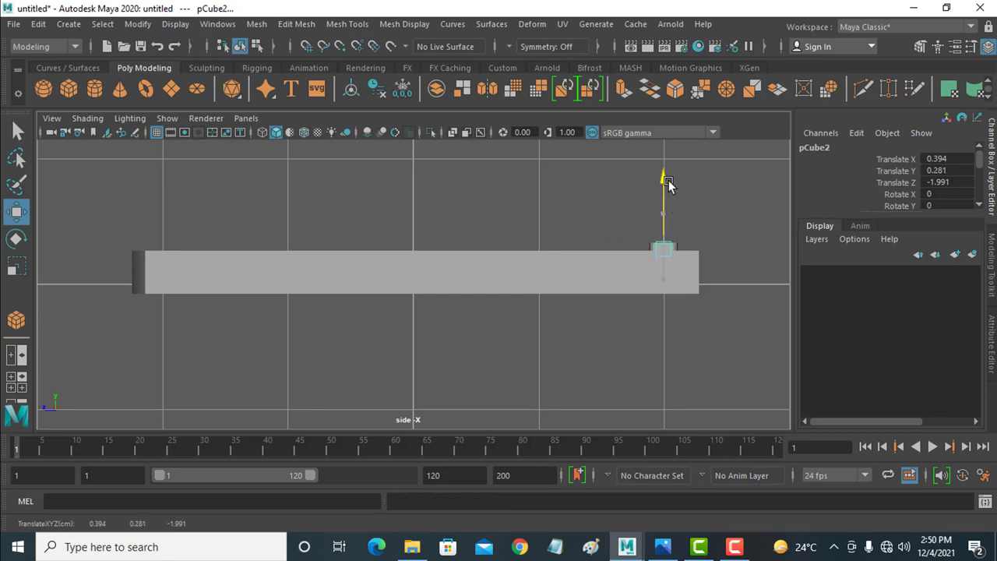
# Pan and zoom the side view to frame the small block closely.
pyautogui.scroll(2, 677, 257)
pyautogui.scroll(1, 677, 256)
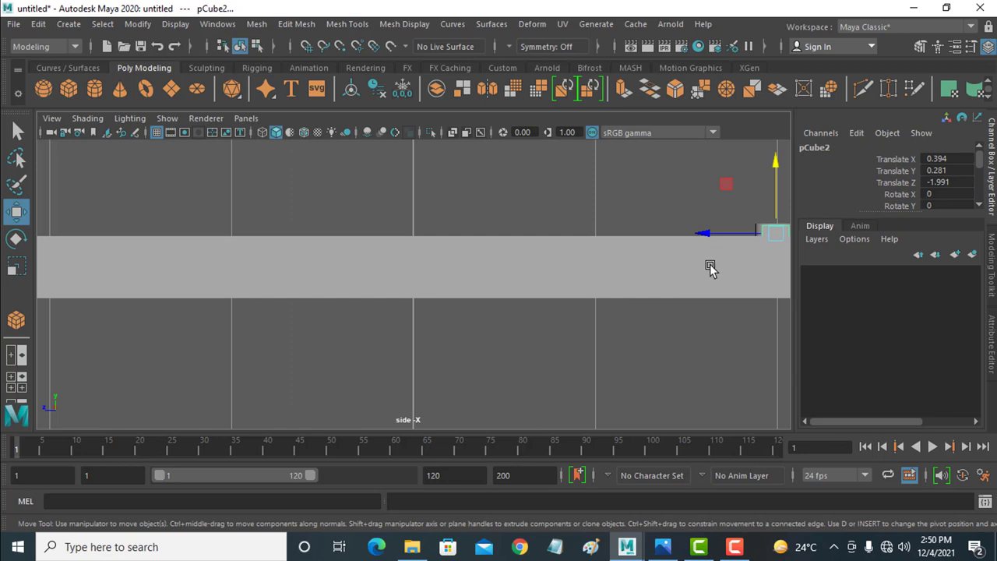
pyautogui.keyDown('alt'); pyautogui.moveTo(711, 267); pyautogui.dragTo(621, 283, button='middle'); pyautogui.keyUp('alt')
pyautogui.scroll(2, 605, 292)
pyautogui.scroll(-1, 625, 285)
pyautogui.scroll(1, 682, 312)
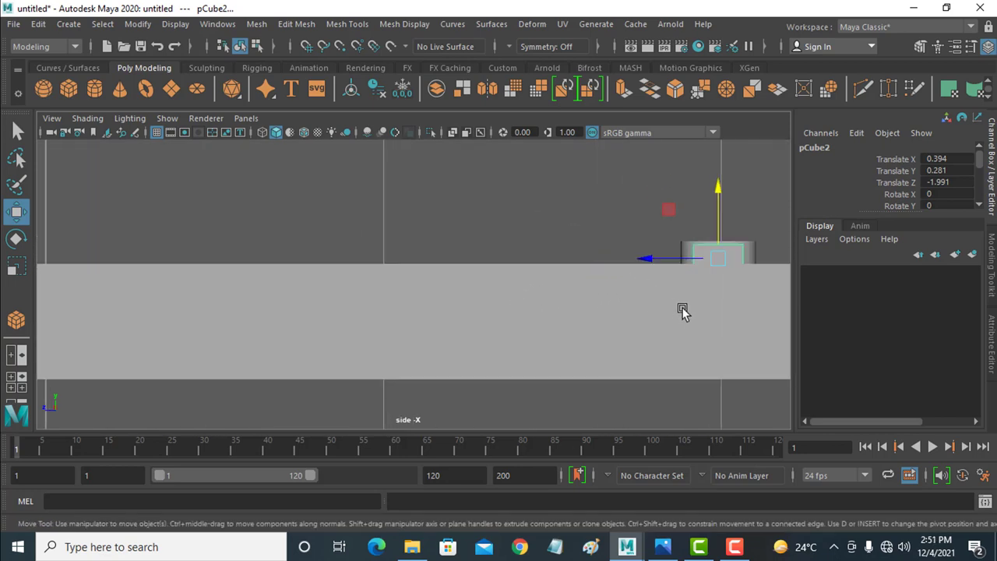
pyautogui.keyDown('alt'); pyautogui.moveTo(681, 310); pyautogui.dragTo(508, 367, button='middle'); pyautogui.keyUp('alt')
pyautogui.scroll(1, 567, 327)
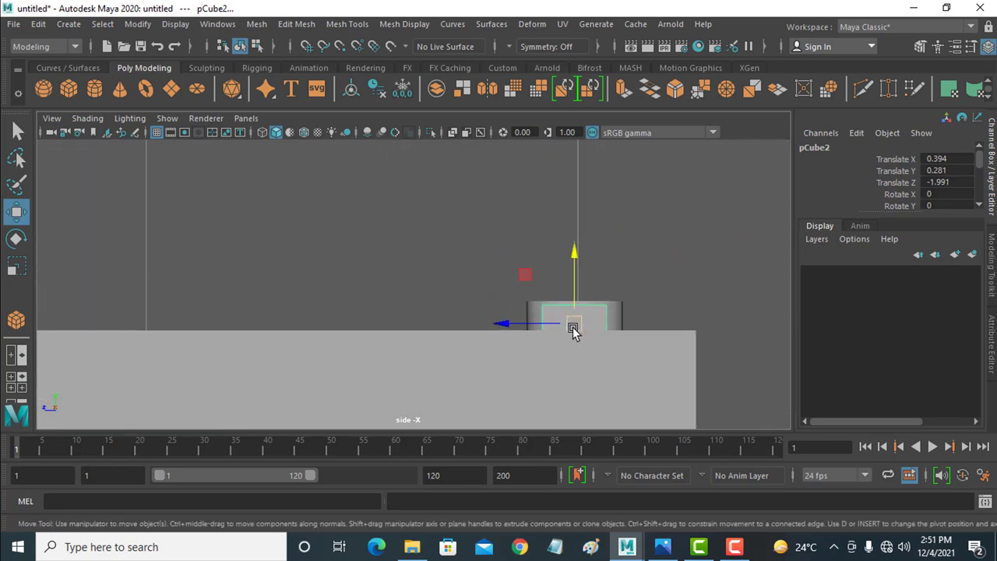
pyautogui.scroll(1, 573, 329)
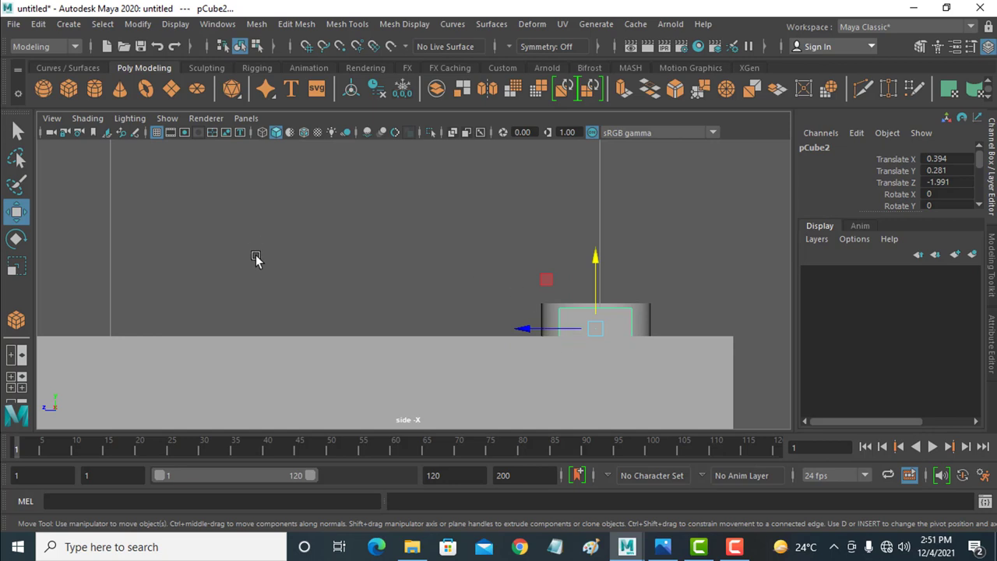
# Insert two horizontal edge loops, polySplitRing3 and polySplitRing4, across pCube2's upper part.
pyautogui.click(342, 24)
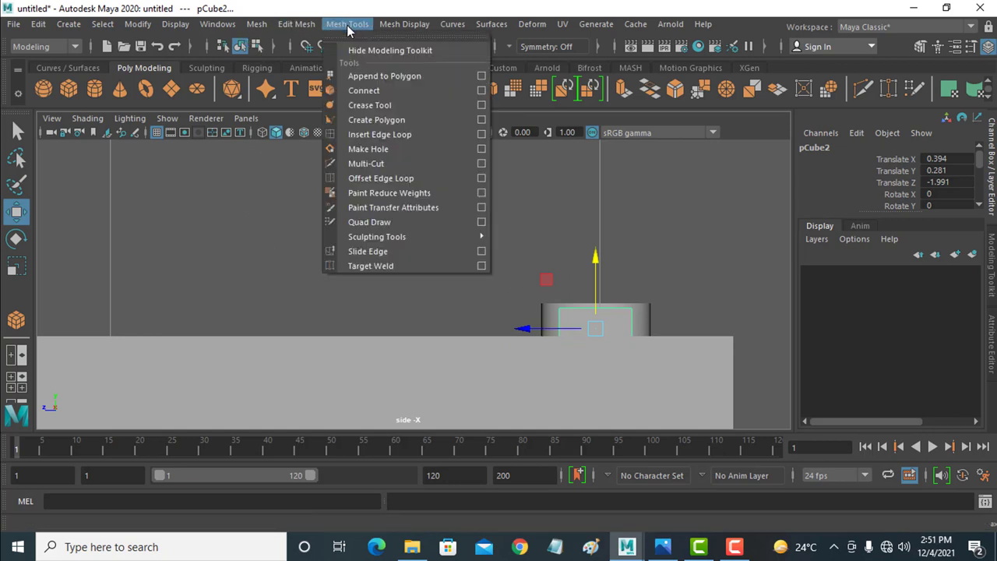
pyautogui.click(390, 134)
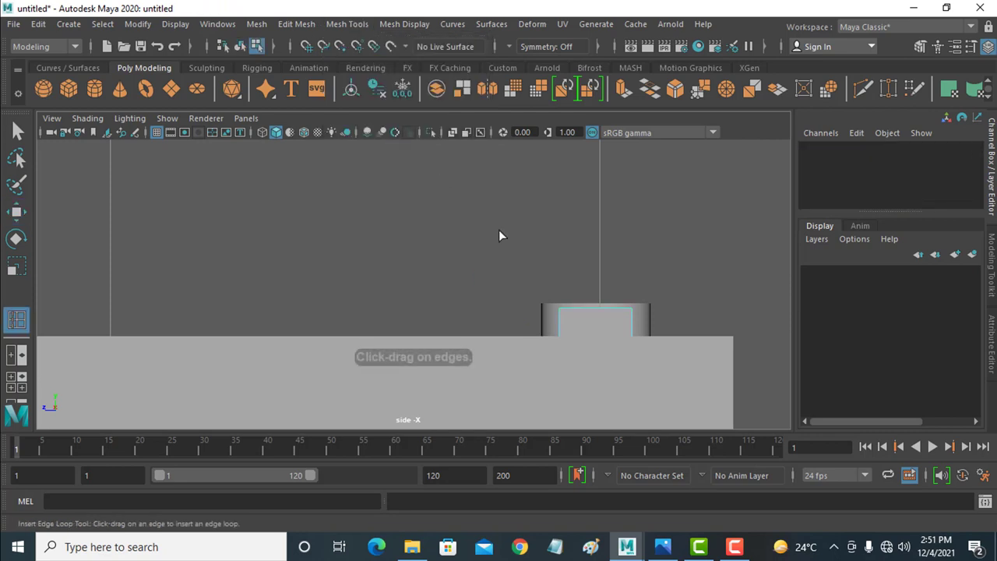
pyautogui.click(633, 319)
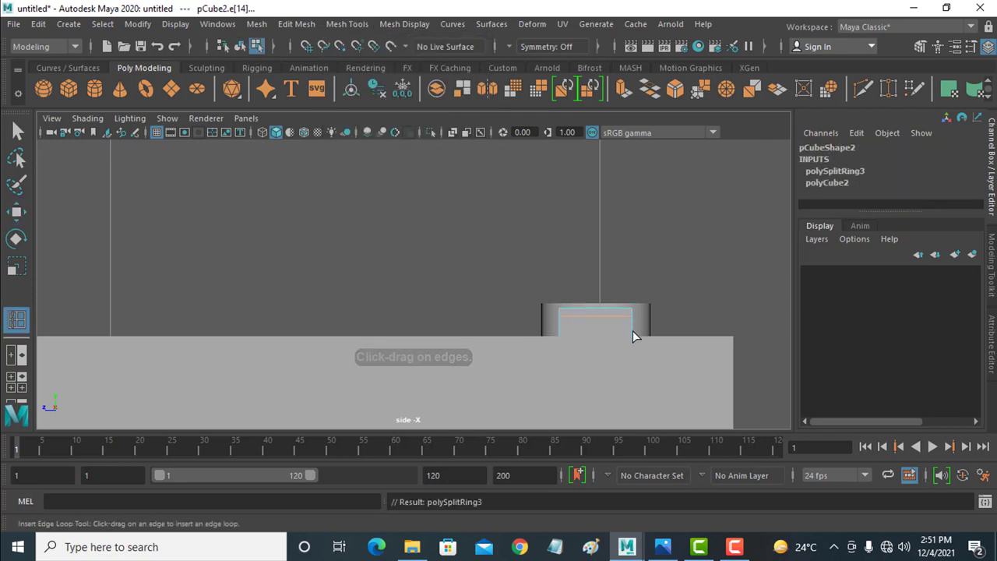
pyautogui.click(633, 336)
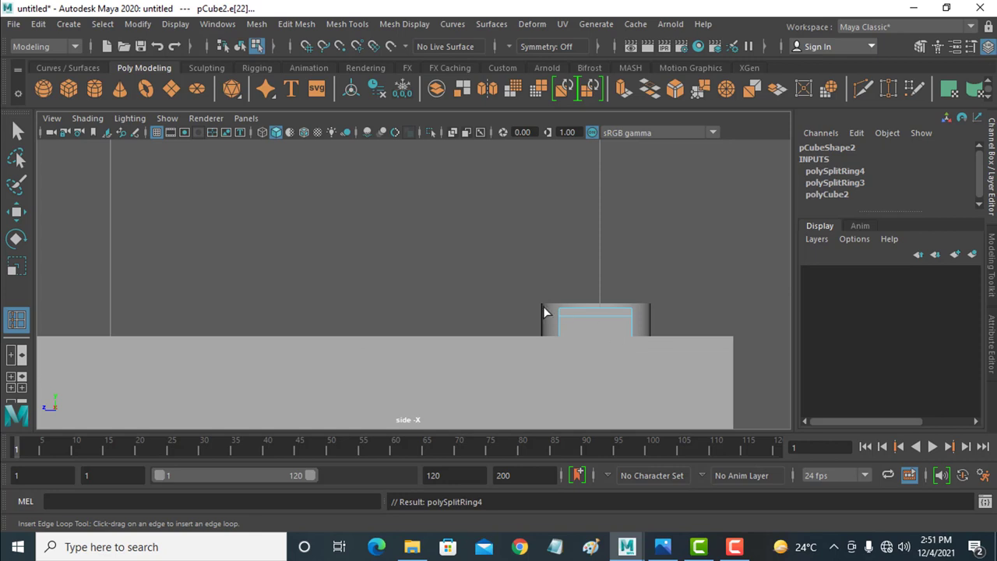
pyautogui.click(16, 213)
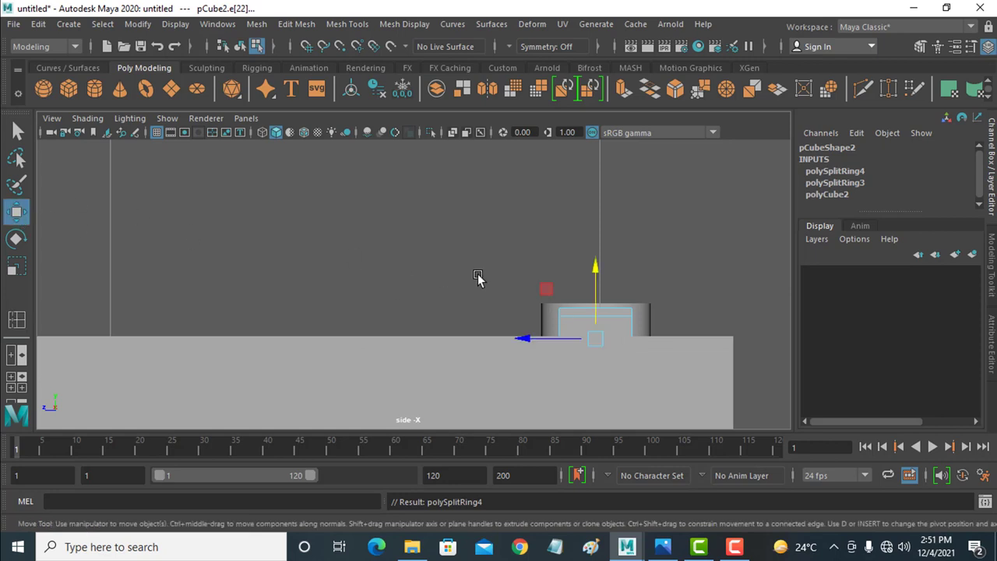
# Switch to the perspective view, zoom in, and undo a trial move of the edge loop.
pyautogui.press('space')
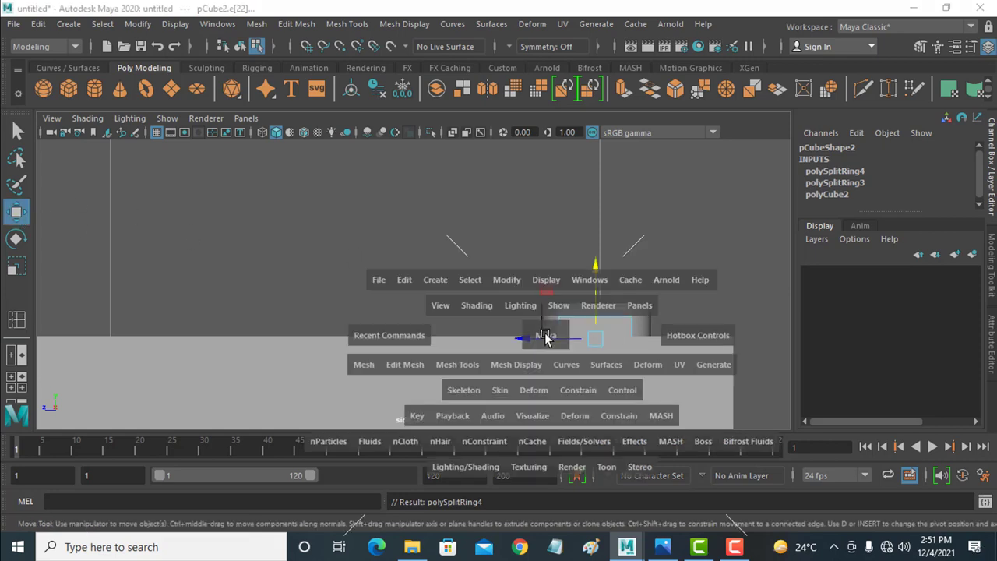
pyautogui.press('space')
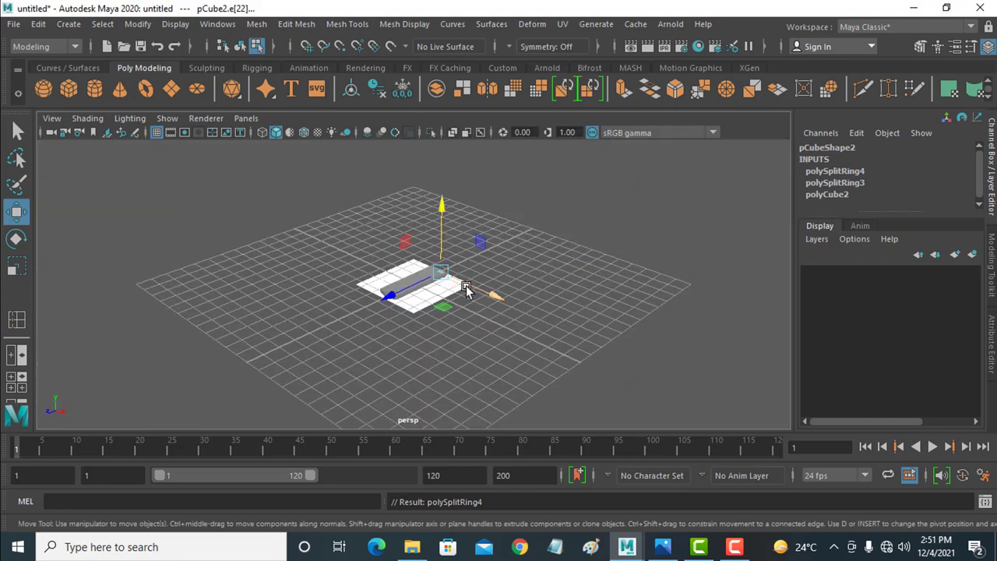
pyautogui.scroll(5, 447, 273)
pyautogui.scroll(3, 528, 249)
pyautogui.scroll(2, 537, 243)
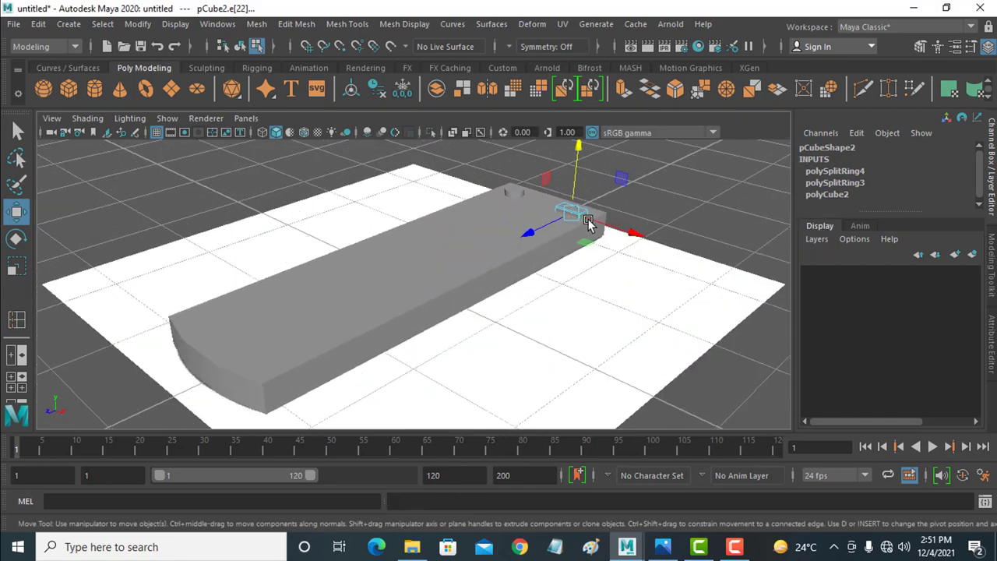
pyautogui.moveTo(626, 217); pyautogui.dragTo(612, 282)
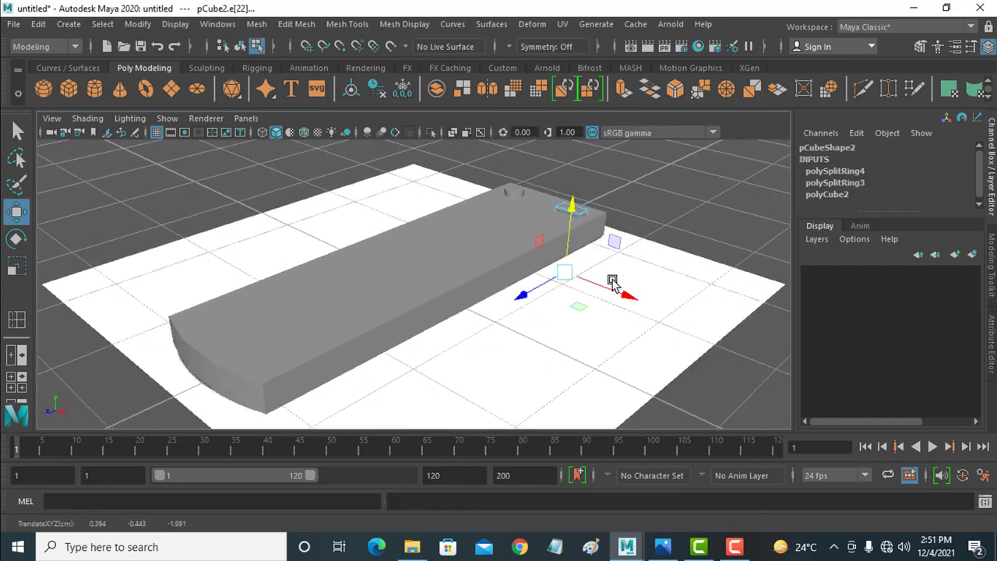
pyautogui.hotkey('ctrl', 'z')
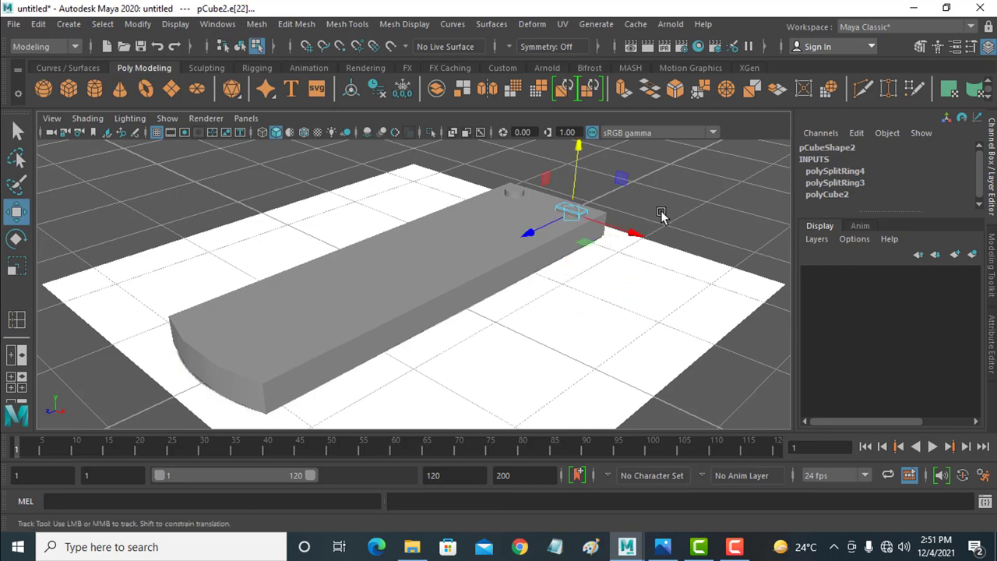
# Preview pCube2 smoothed and pan the perspective view to centre the small block.
pyautogui.scroll(2, 639, 298)
pyautogui.scroll(2, 615, 289)
pyautogui.moveTo(683, 330)
pyautogui.keyDown('alt'); pyautogui.mouseDown(button='middle')
pyautogui.moveTo(599, 379)
pyautogui.moveTo(534, 397)
pyautogui.mouseUp(button='middle'); pyautogui.keyUp('alt')
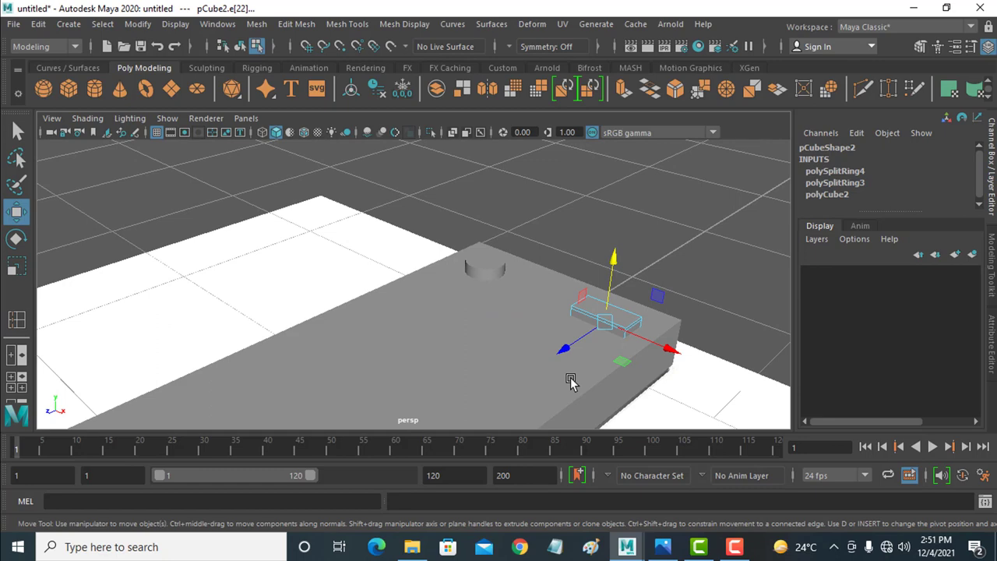
pyautogui.press('3')
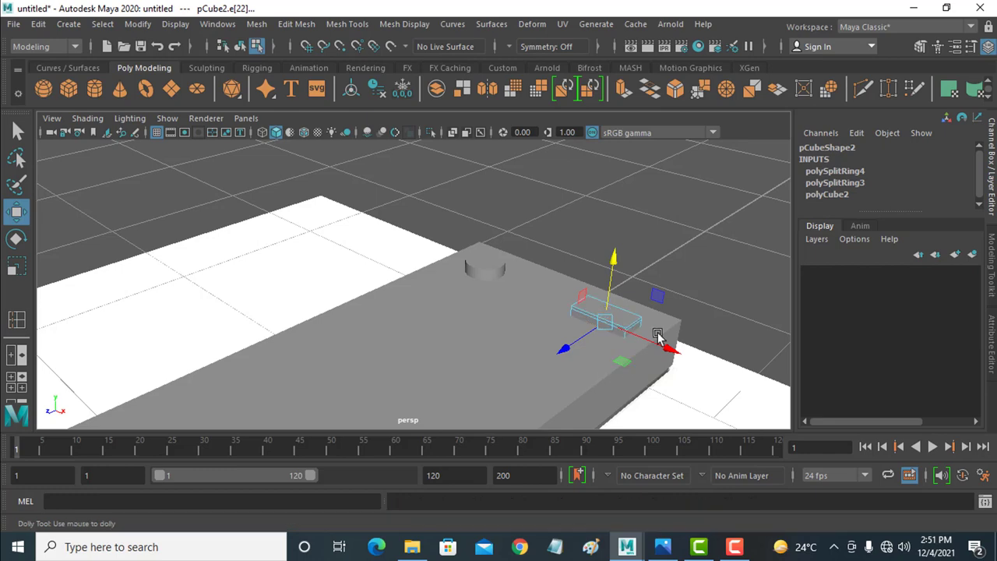
pyautogui.scroll(3, 659, 334)
pyautogui.scroll(3, 729, 384)
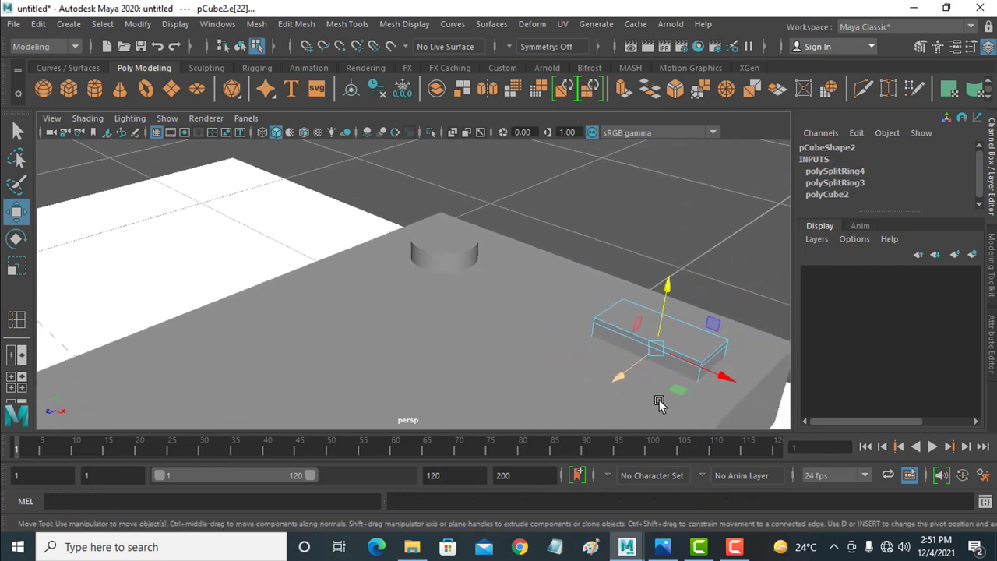
pyautogui.keyDown('alt'); pyautogui.moveTo(662, 394); pyautogui.dragTo(528, 374, button='middle'); pyautogui.keyUp('alt')
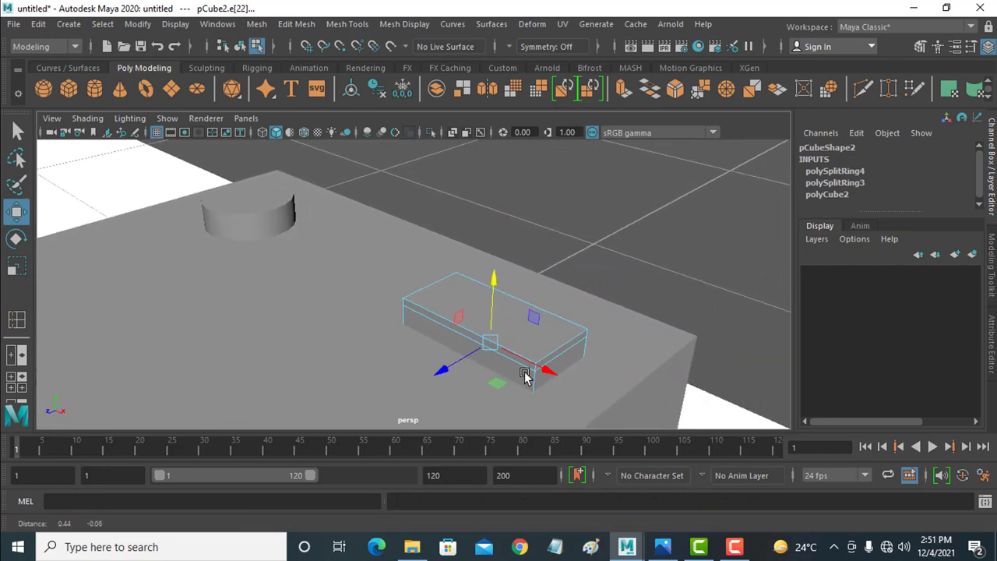
# Insert four support loops on pCube2: near each end and along both long top edges.
pyautogui.click(346, 24)
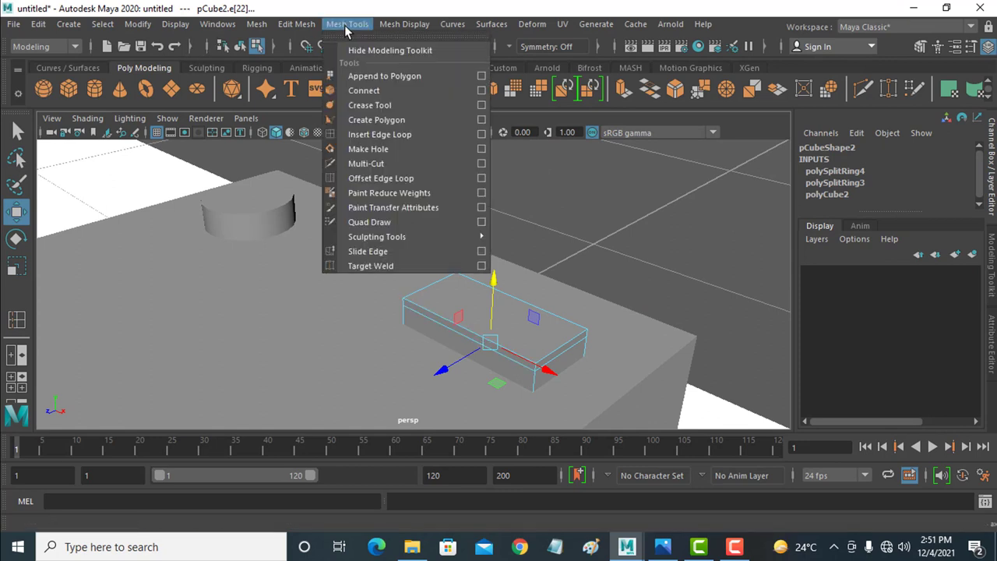
pyautogui.click(406, 137)
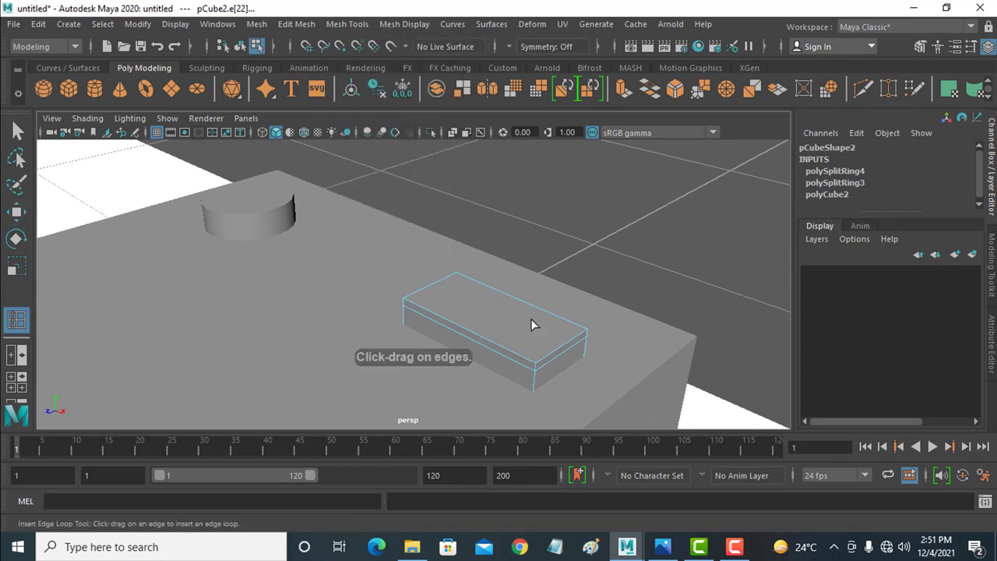
pyautogui.click(530, 359)
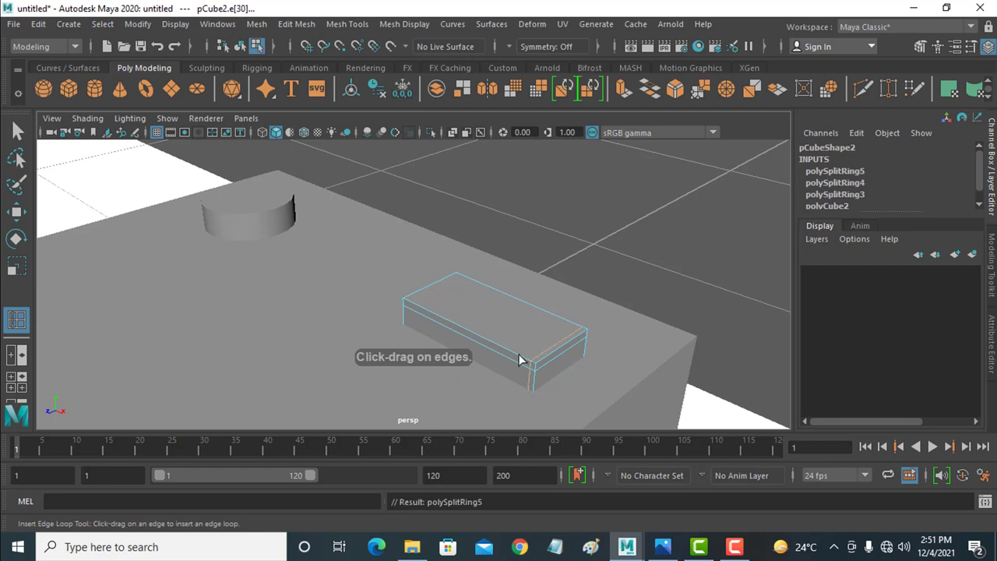
pyautogui.click(411, 305)
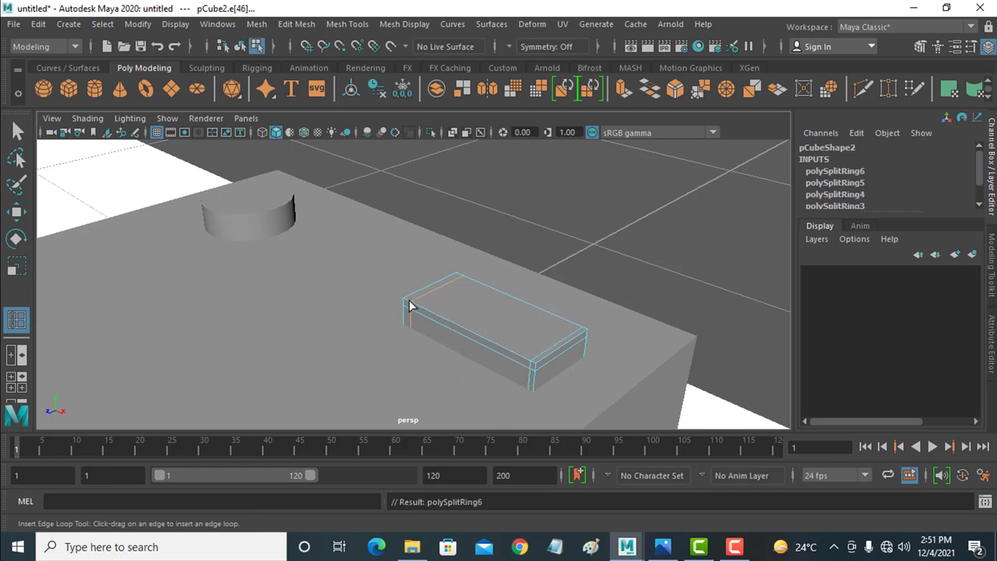
pyautogui.click(543, 364)
pyautogui.click(583, 336)
# Return to object mode, briefly preview pCube2 smoothed, revert to hard edges, and show four views.
pyautogui.click(17, 210)
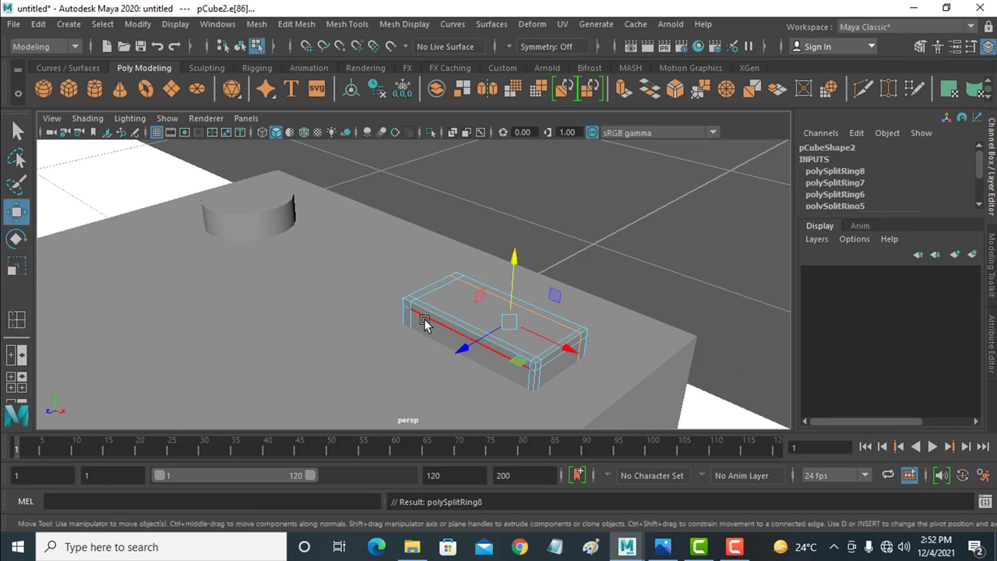
pyautogui.moveTo(535, 329); pyautogui.dragTo(580, 137, button='right')
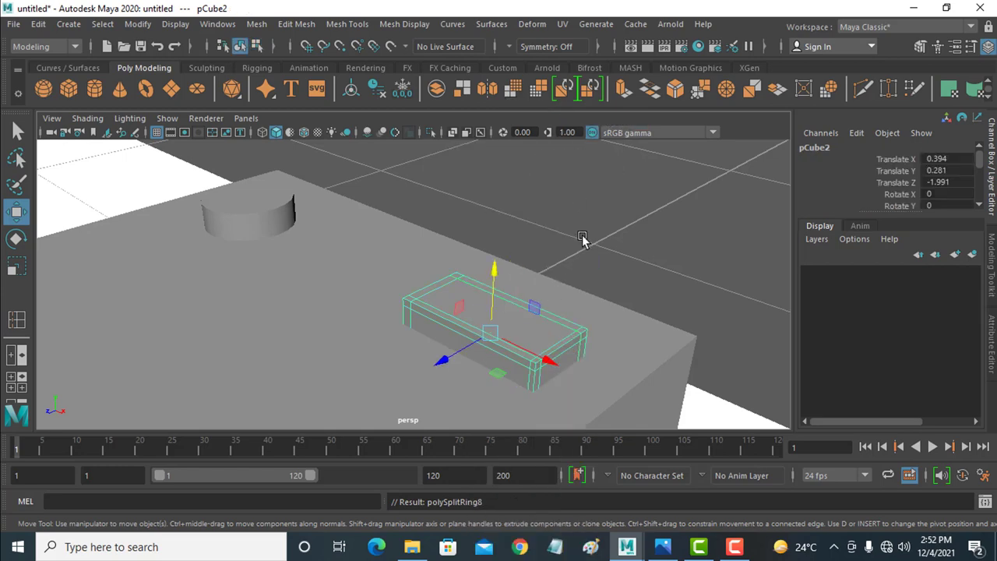
pyautogui.press('3')
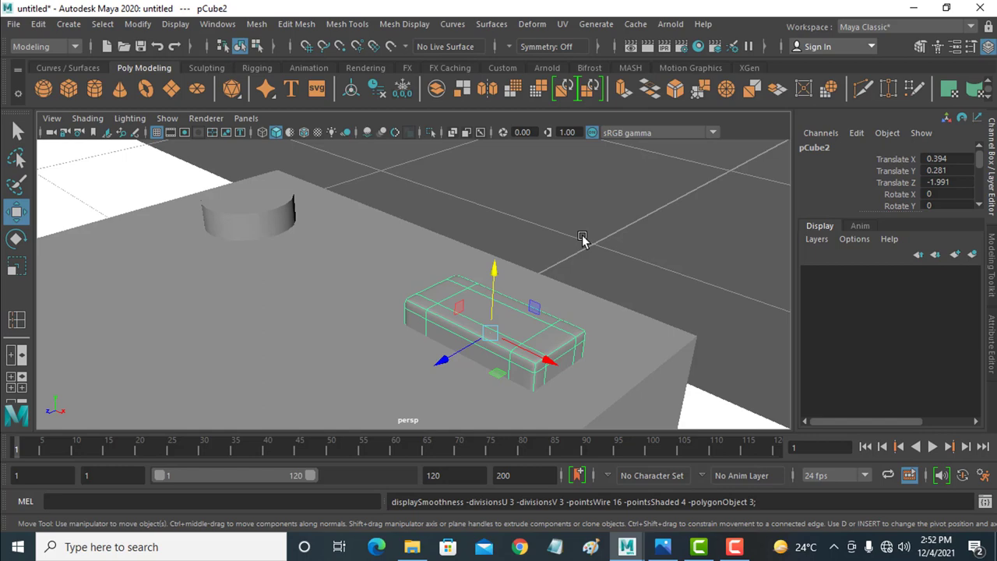
pyautogui.press('1')
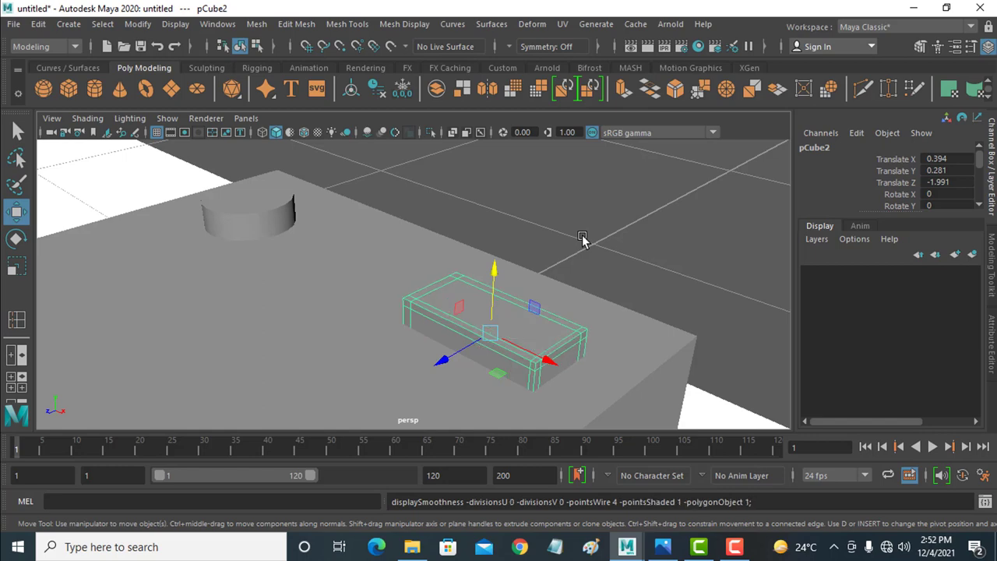
pyautogui.press('space')
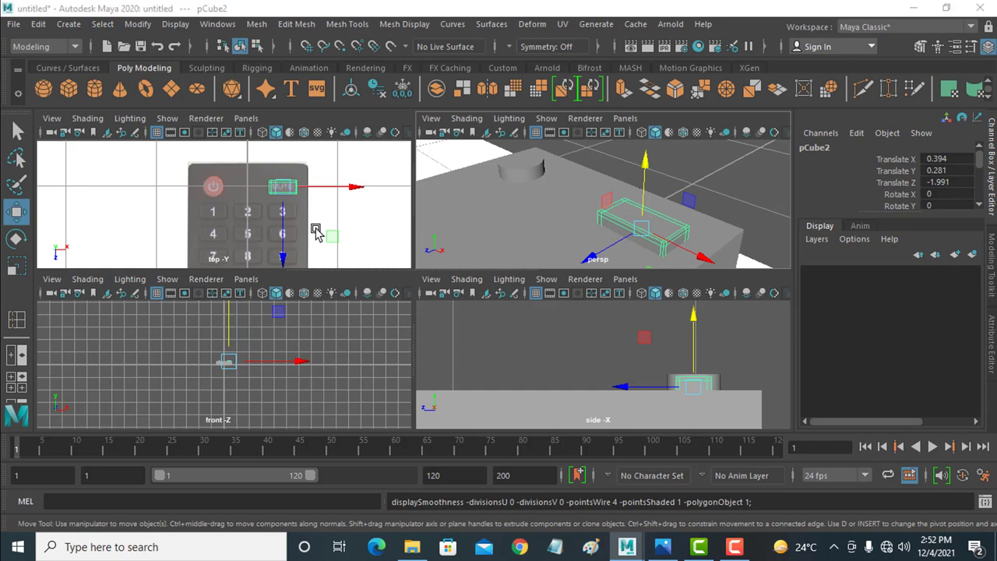
# Copy the MUTE cube onto key 1, duplicate it over key 2, and centre both.
pyautogui.press('space')
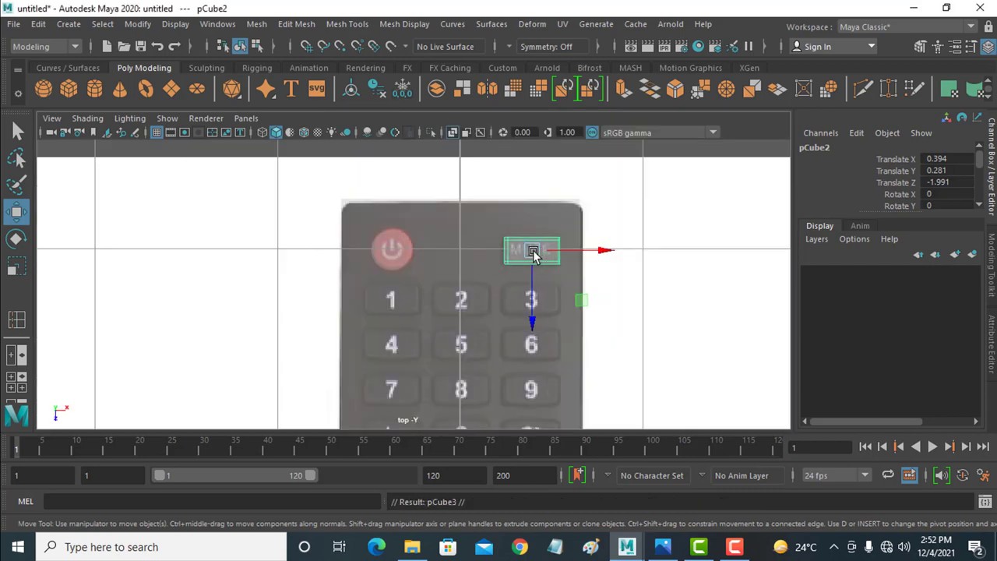
pyautogui.keyDown('shift'); pyautogui.moveTo(532, 250); pyautogui.dragTo(393, 298); pyautogui.keyUp('shift')
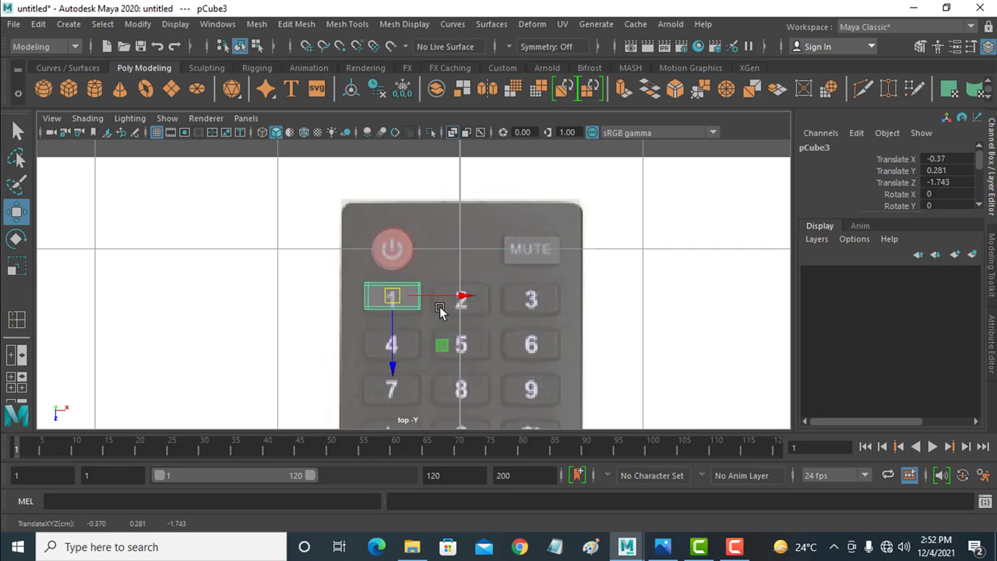
pyautogui.hotkey('ctrl', 'd')
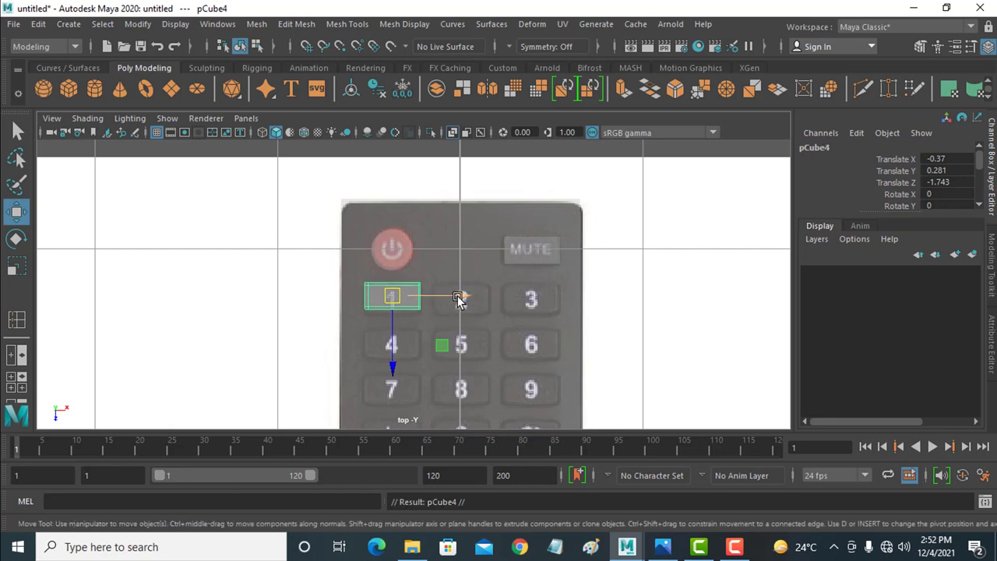
pyautogui.moveTo(460, 300); pyautogui.dragTo(530, 300)
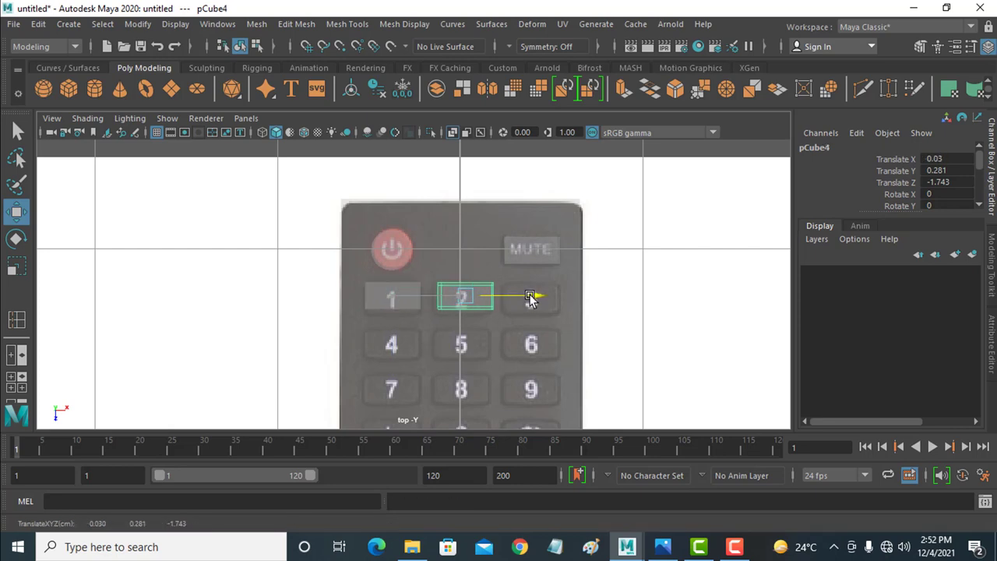
pyautogui.keyDown('shift'); pyautogui.click(408, 297); pyautogui.keyUp('shift')
pyautogui.moveTo(393, 366); pyautogui.dragTo(393, 372)
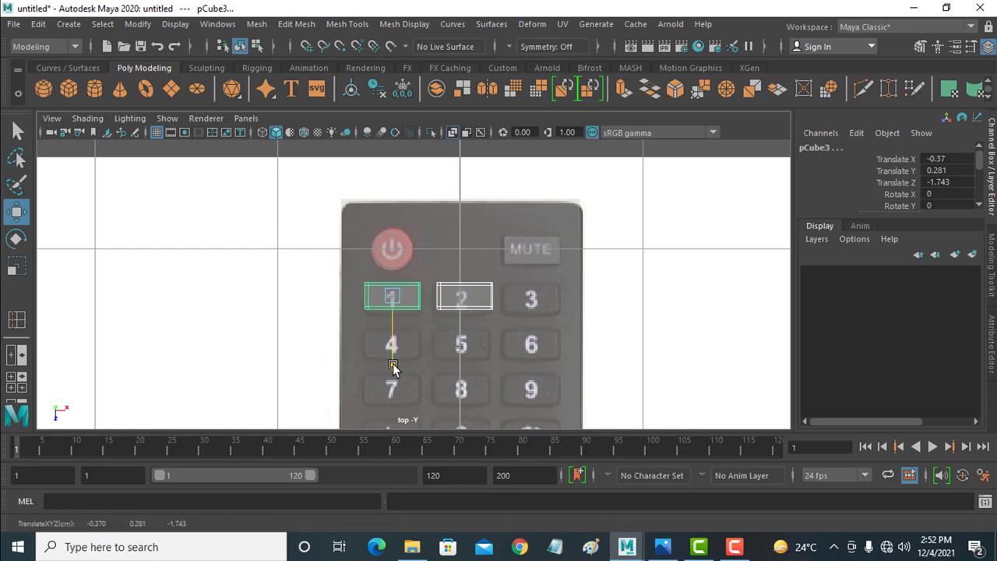
# Duplicate the key 2 cube over key 3, then select all three row cubes.
pyautogui.click(632, 318)
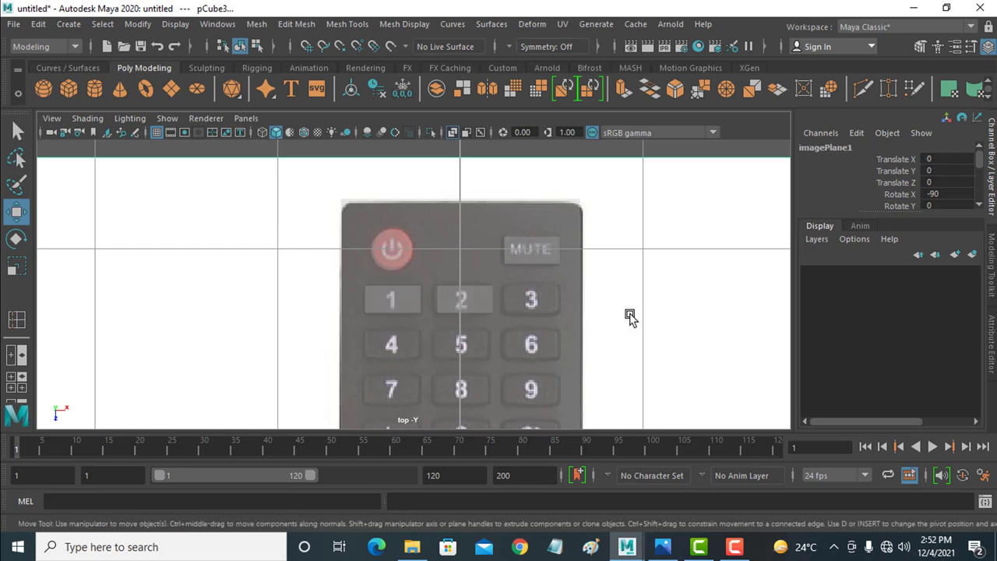
pyautogui.click(470, 304)
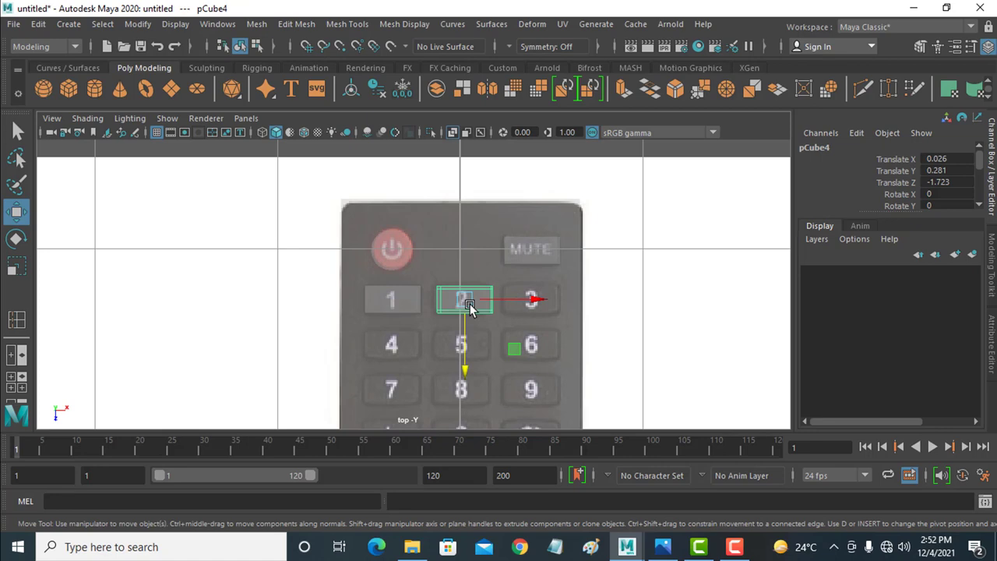
pyautogui.hotkey('ctrl', 'd')
pyautogui.moveTo(530, 300); pyautogui.dragTo(596, 302)
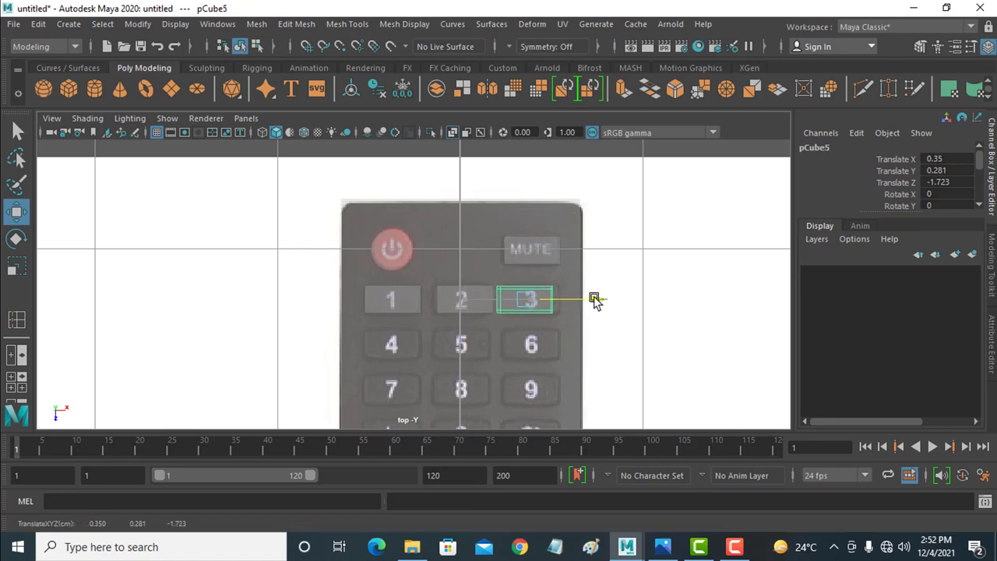
pyautogui.keyDown('shift'); pyautogui.click(475, 309); pyautogui.keyUp('shift')
pyautogui.keyDown('shift'); pyautogui.click(398, 302); pyautogui.keyUp('shift')
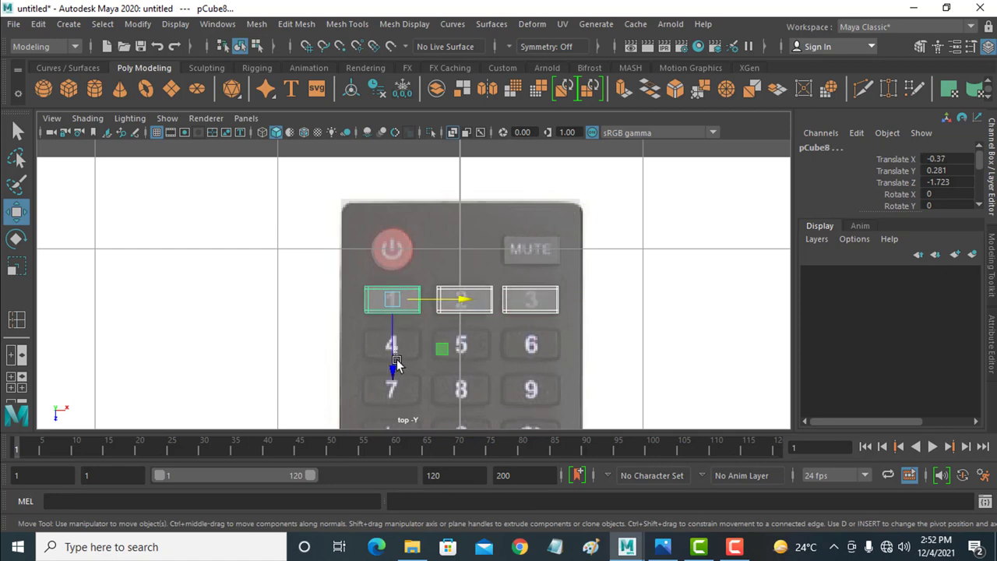
# Place the three row cubes over keys 4, 5 and 6.
pyautogui.click(395, 363)
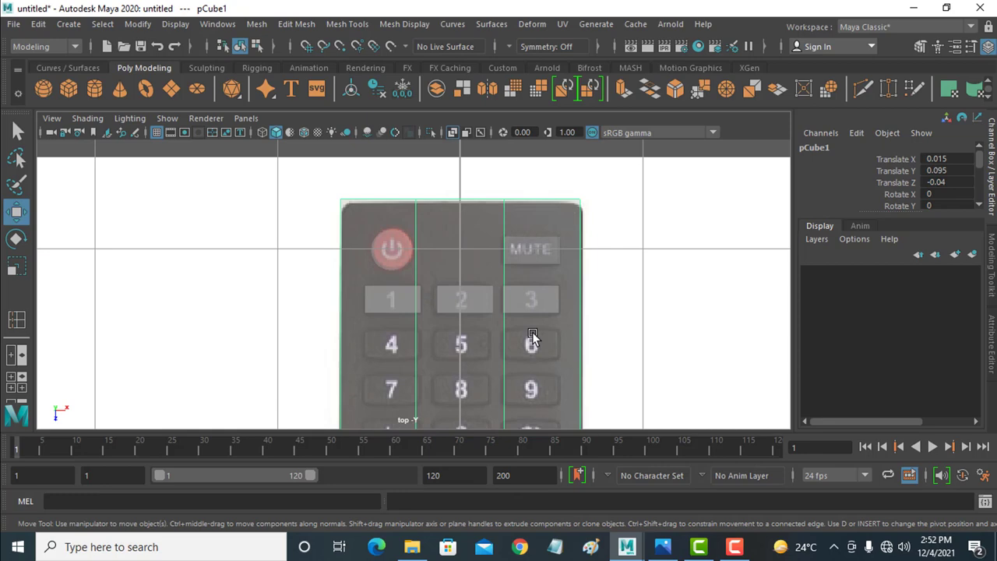
pyautogui.hotkey('ctrl', 'z')
pyautogui.moveTo(393, 369); pyautogui.dragTo(397, 415)
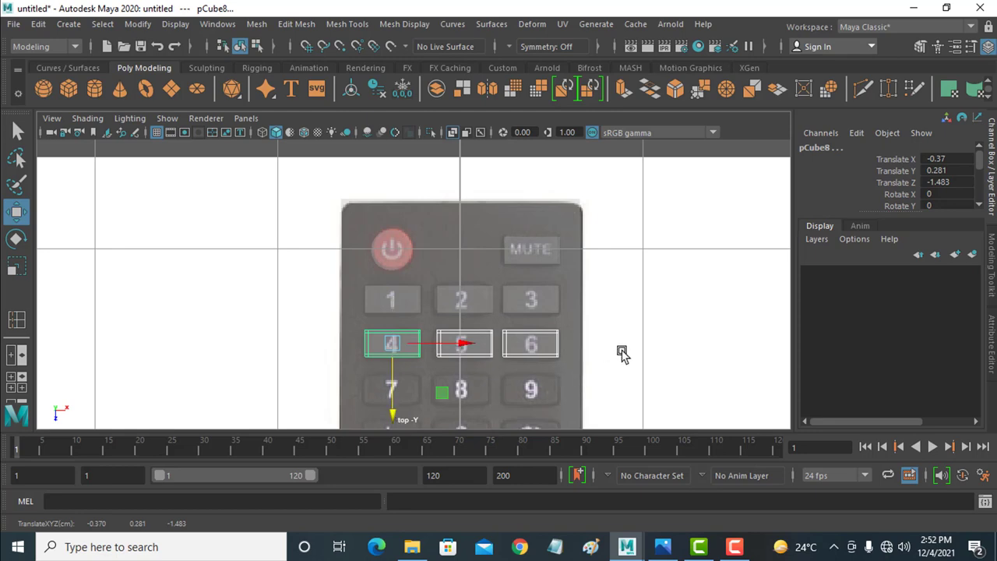
pyautogui.keyDown('alt'); pyautogui.moveTo(624, 352); pyautogui.dragTo(622, 246, button='right'); pyautogui.keyUp('alt')
pyautogui.scroll(1, 489, 258)
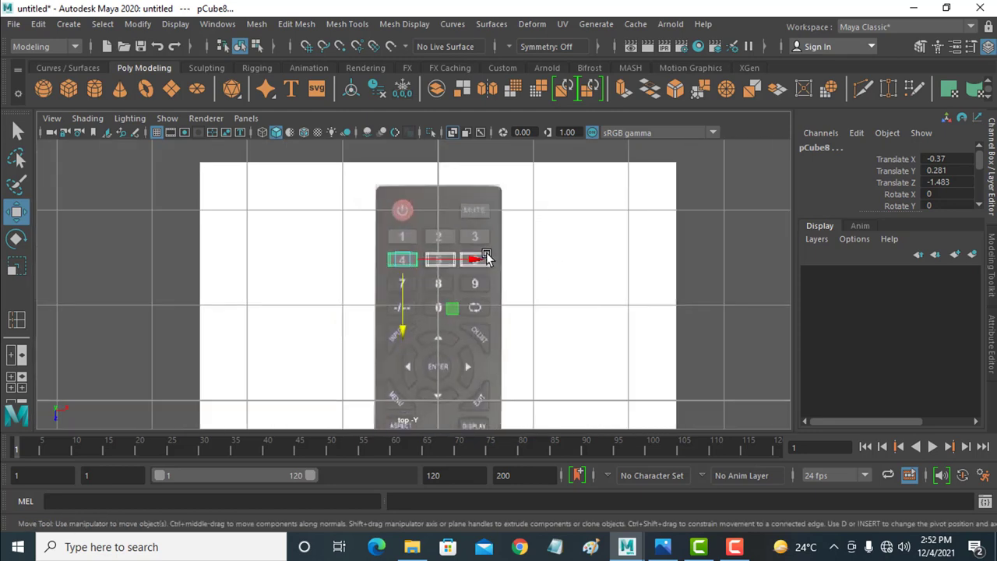
pyautogui.scroll(3, 486, 257)
pyautogui.scroll(1, 483, 257)
# Duplicate the row onto keys 7–9 and again onto the -/--, 0, loop row.
pyautogui.hotkey('ctrl', 'd')
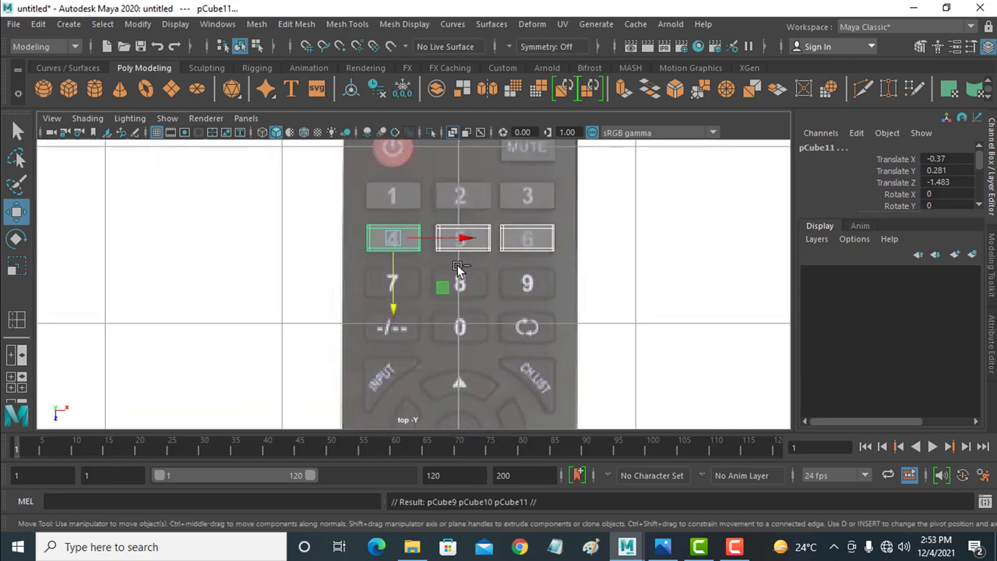
pyautogui.moveTo(392, 309); pyautogui.dragTo(398, 357)
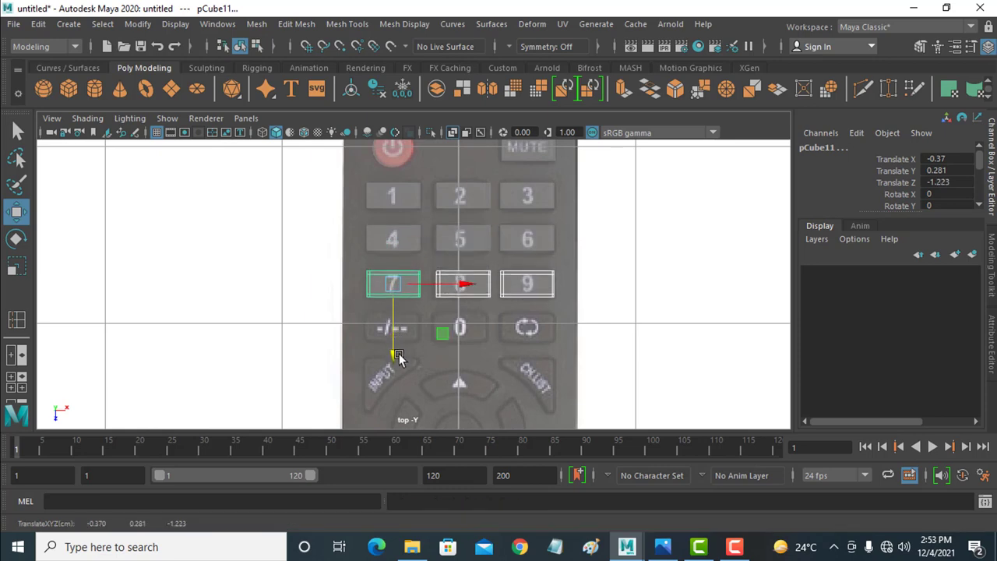
pyautogui.hotkey('ctrl', 'd')
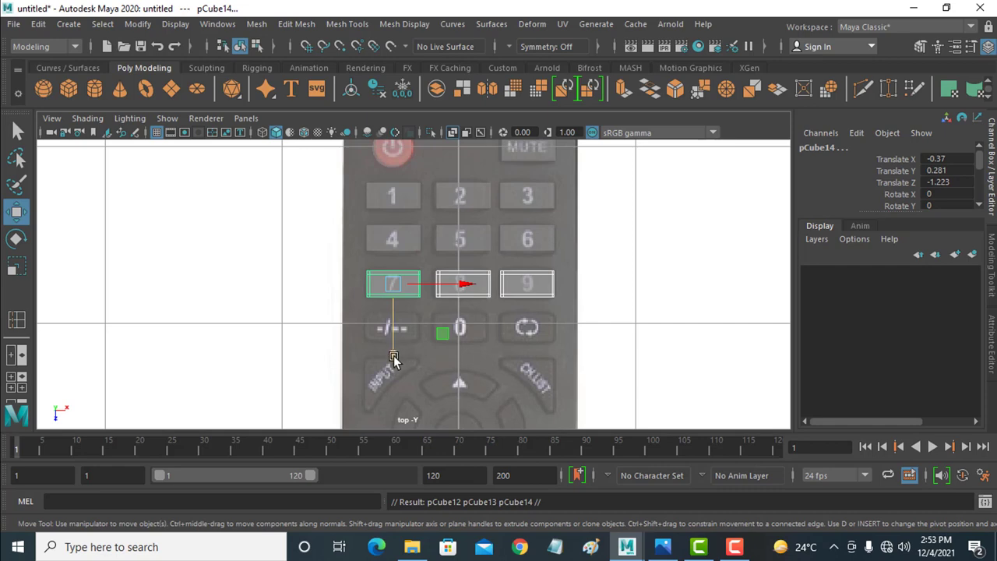
pyautogui.moveTo(393, 356); pyautogui.dragTo(395, 401)
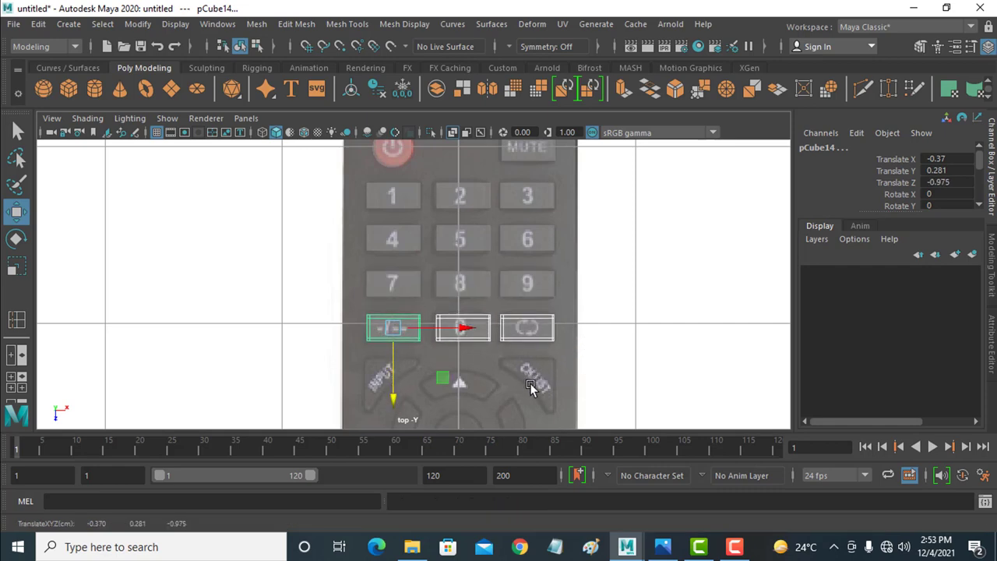
pyautogui.keyDown('alt'); pyautogui.moveTo(583, 345); pyautogui.dragTo(527, 303, button='middle'); pyautogui.keyUp('alt')
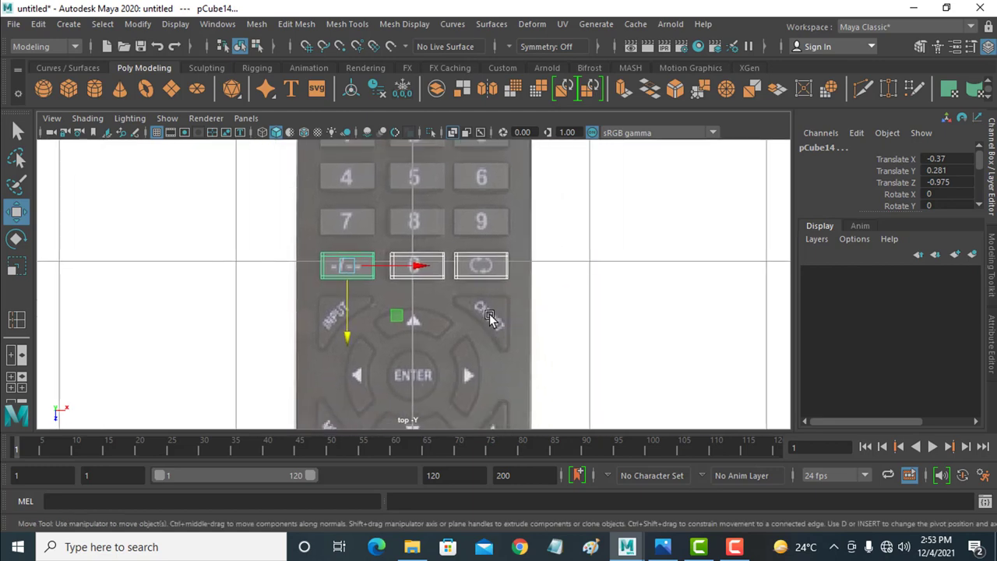
# Draw a new cube, pCube15, over the corner button beside the D-pad's up arrow.
pyautogui.click(66, 91)
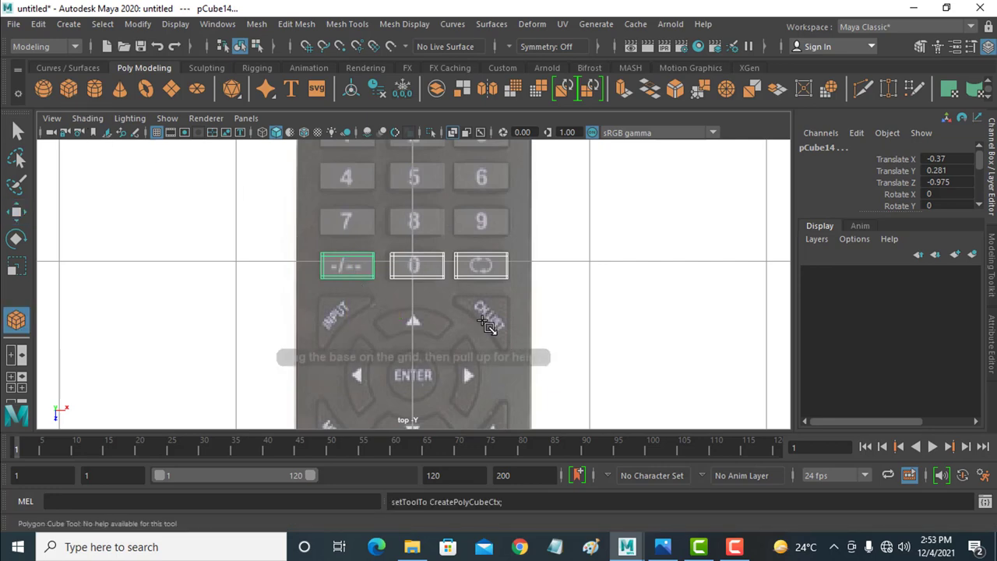
pyautogui.moveTo(507, 297); pyautogui.dragTo(465, 353)
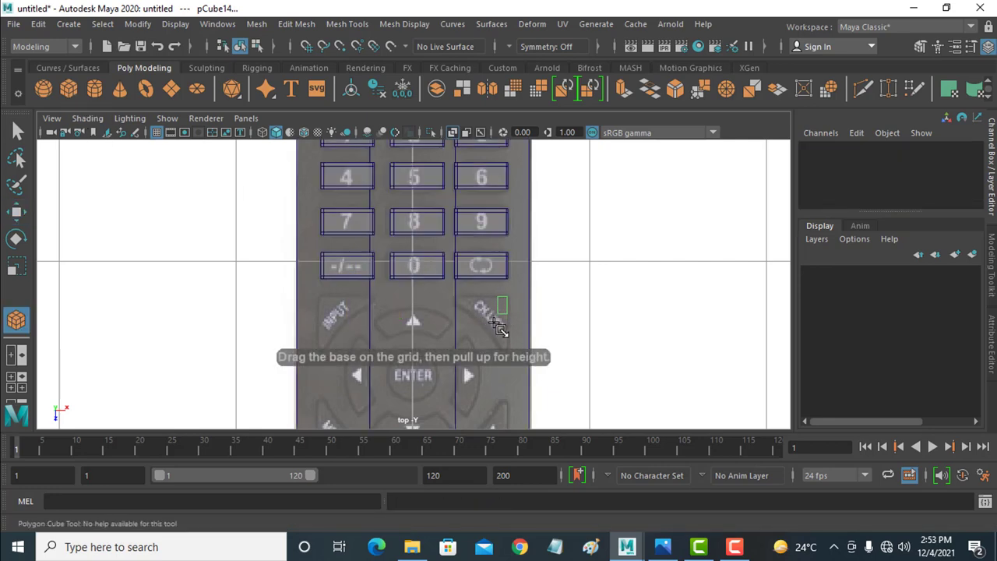
pyautogui.moveTo(458, 349); pyautogui.dragTo(483, 319)
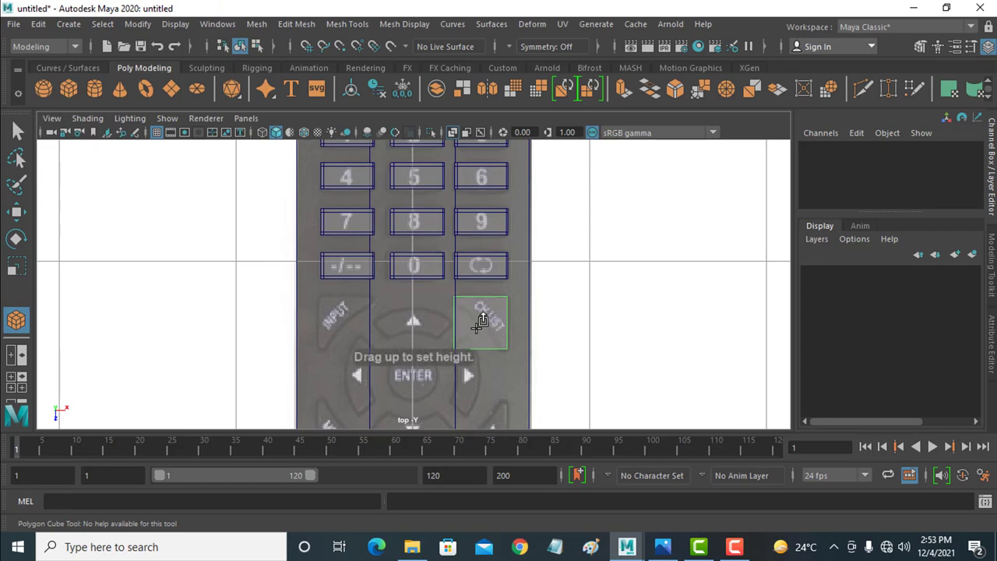
pyautogui.click(16, 211)
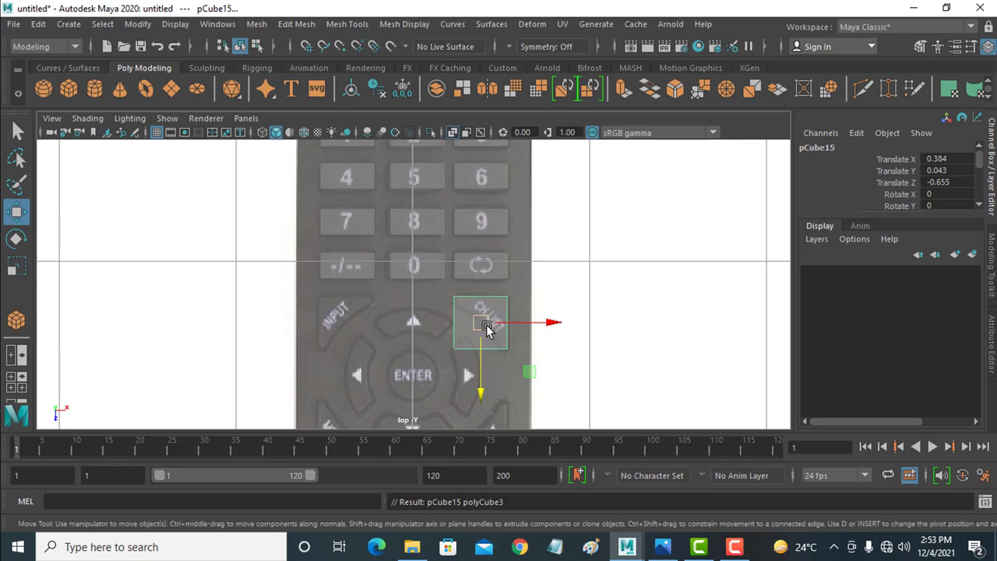
# Put the new cube in vertex mode, drop the vertex selection, and select the remote body.
pyautogui.rightClick(484, 144)
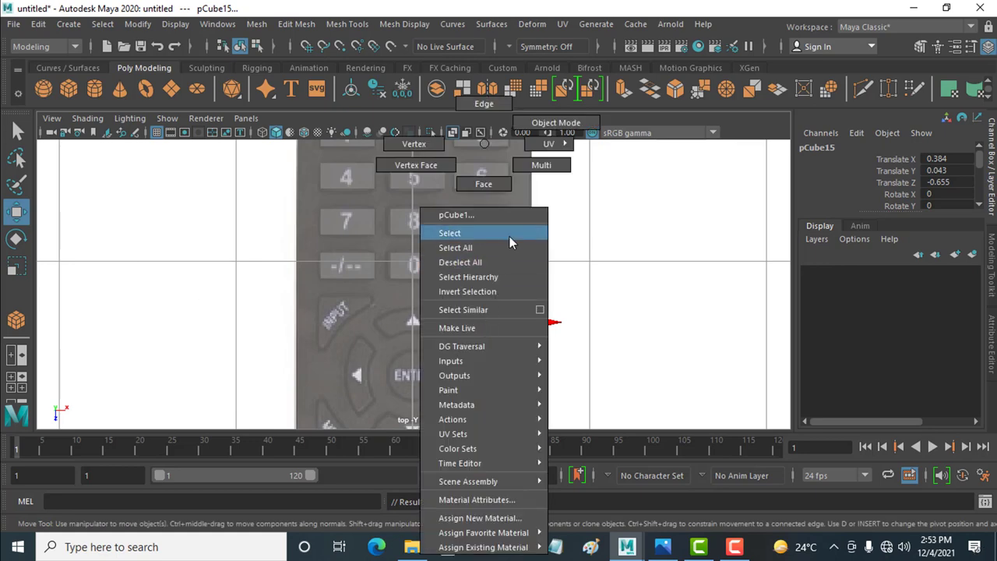
pyautogui.click(427, 147)
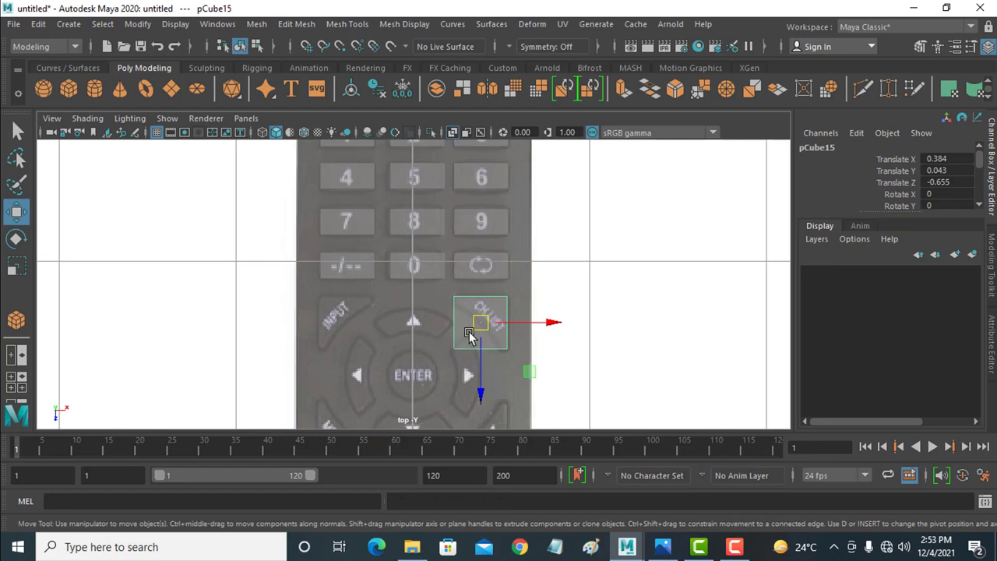
pyautogui.rightClick(468, 329)
pyautogui.click(436, 142)
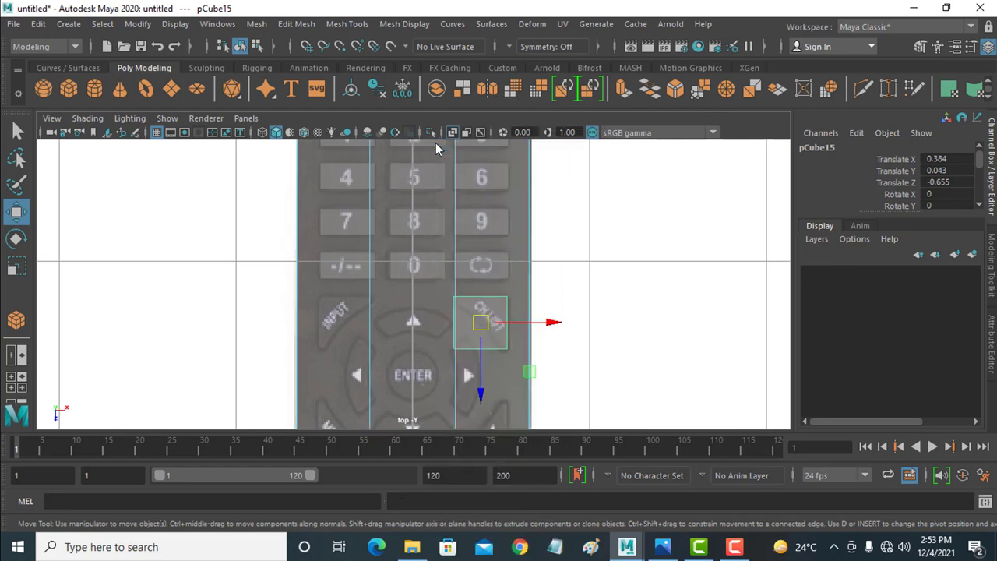
pyautogui.click(476, 332)
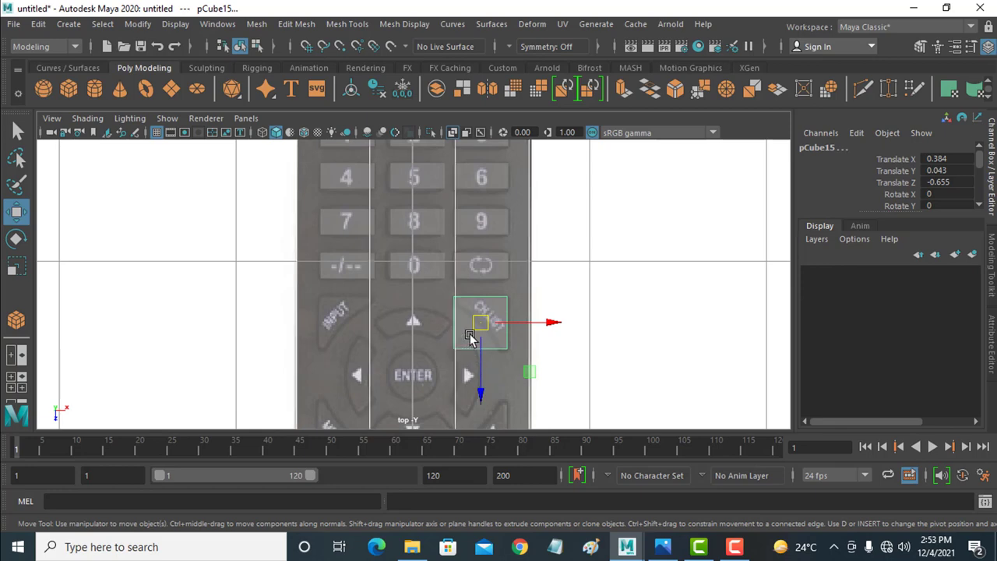
pyautogui.click(495, 329)
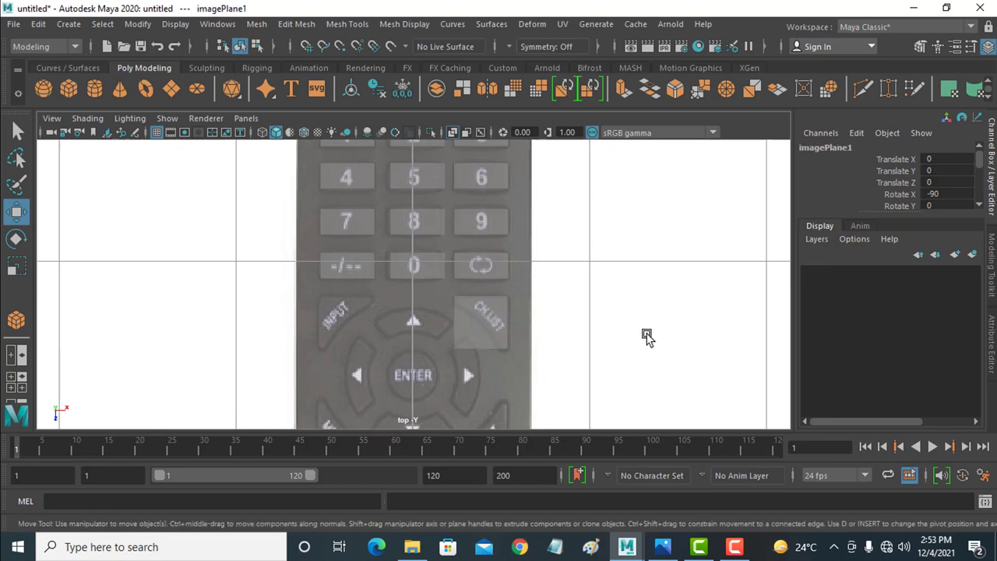
pyautogui.click(499, 328)
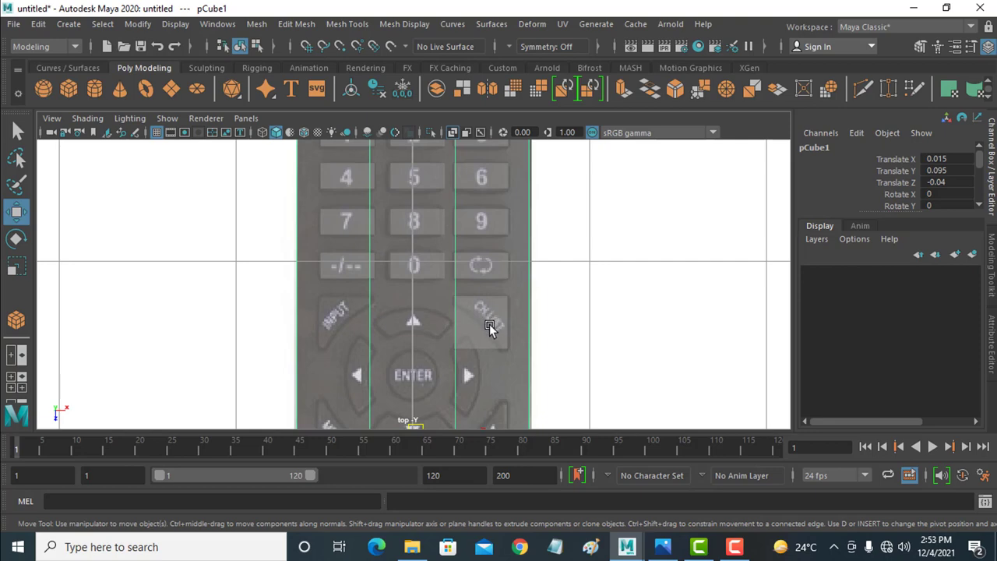
# Maximize the perspective view, orbit down onto the buttons, and switch to wireframe.
pyautogui.press('space')
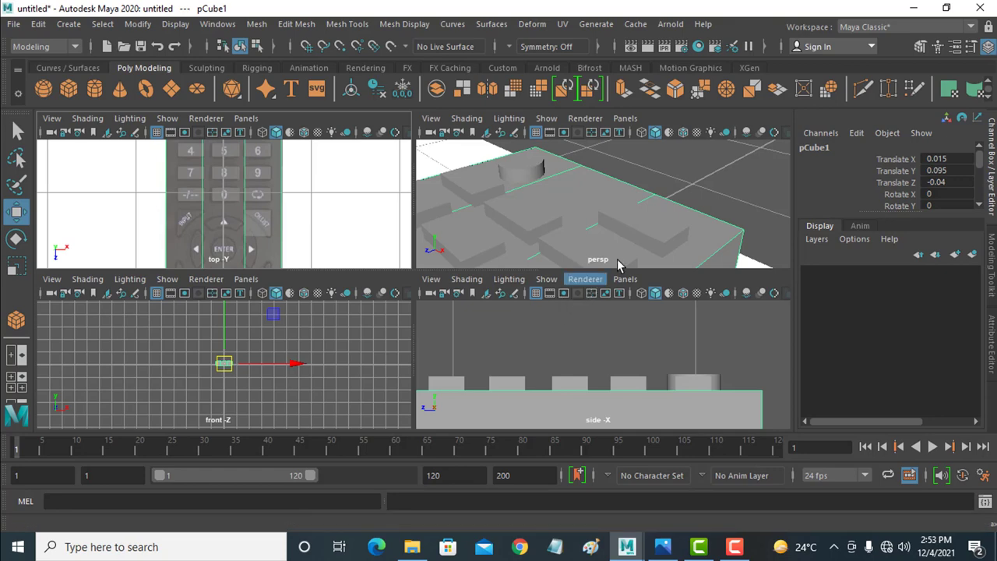
pyautogui.press('space')
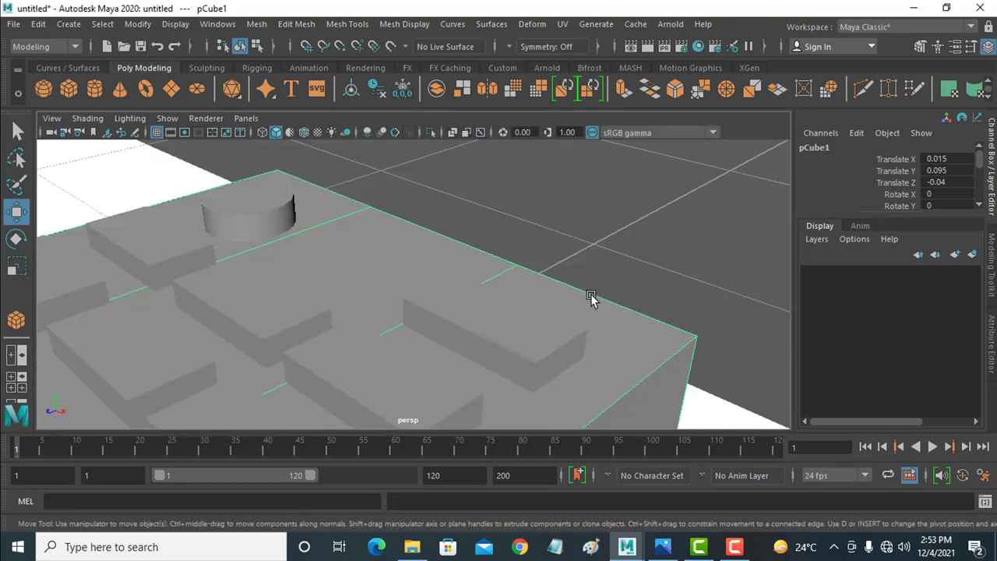
pyautogui.moveTo(590, 296)
pyautogui.keyDown('alt'); pyautogui.mouseDown()
pyautogui.moveTo(568, 351)
pyautogui.moveTo(534, 356)
pyautogui.mouseUp(); pyautogui.keyUp('alt')
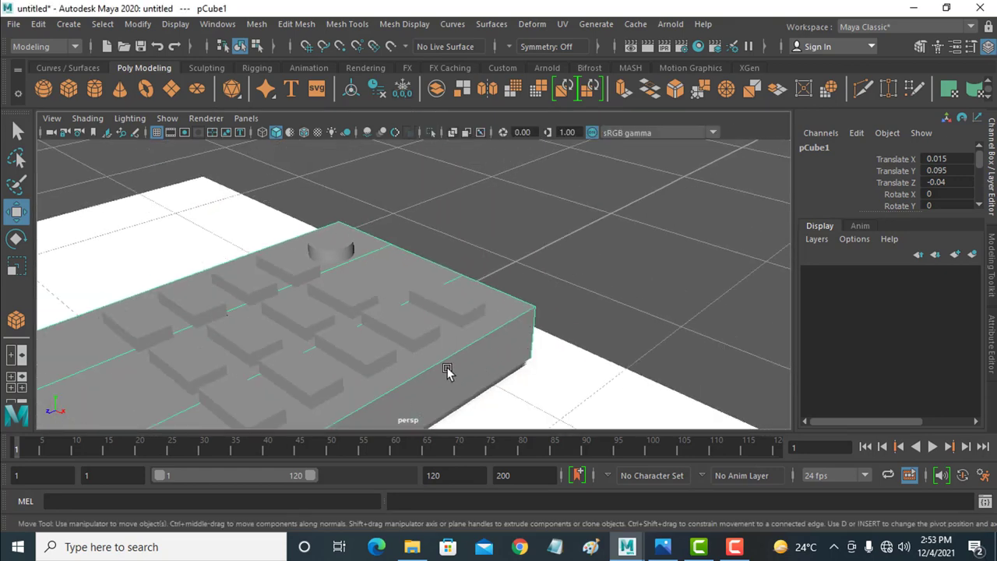
pyautogui.moveTo(445, 367)
pyautogui.keyDown('alt'); pyautogui.mouseDown()
pyautogui.moveTo(494, 356)
pyautogui.moveTo(480, 363)
pyautogui.moveTo(569, 285)
pyautogui.moveTo(445, 367)
pyautogui.moveTo(472, 371)
pyautogui.mouseUp(); pyautogui.keyUp('alt')
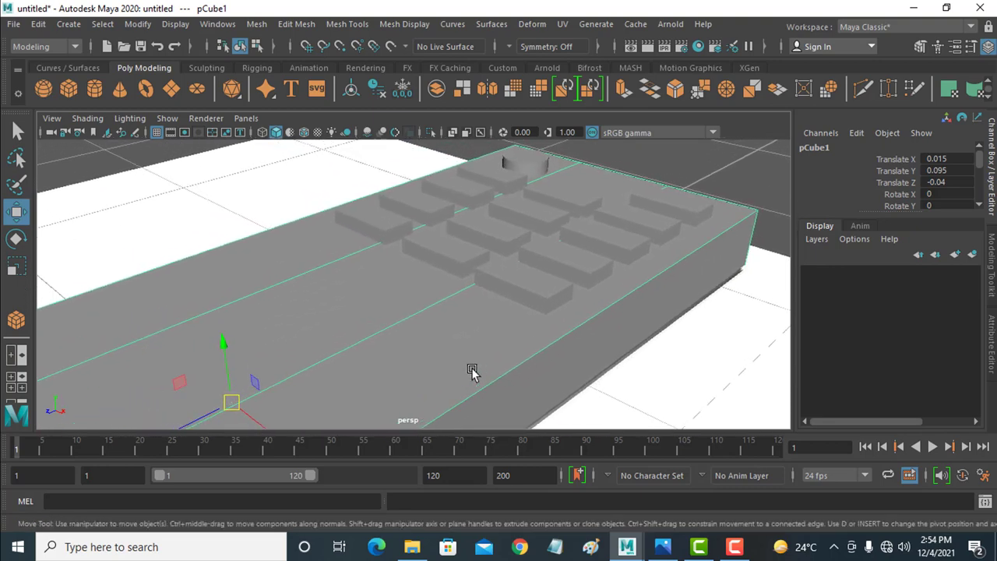
pyautogui.press('5')
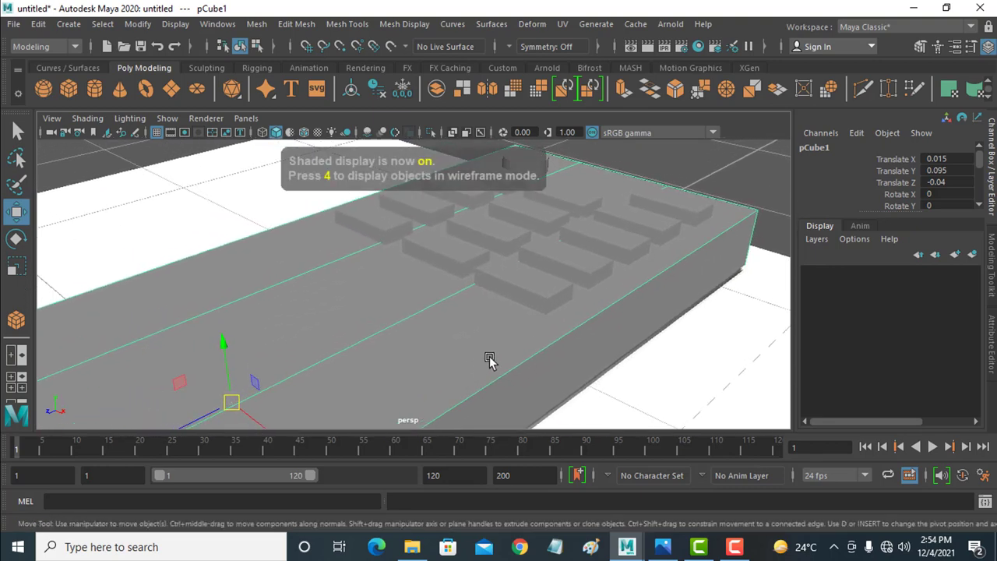
pyautogui.press('4')
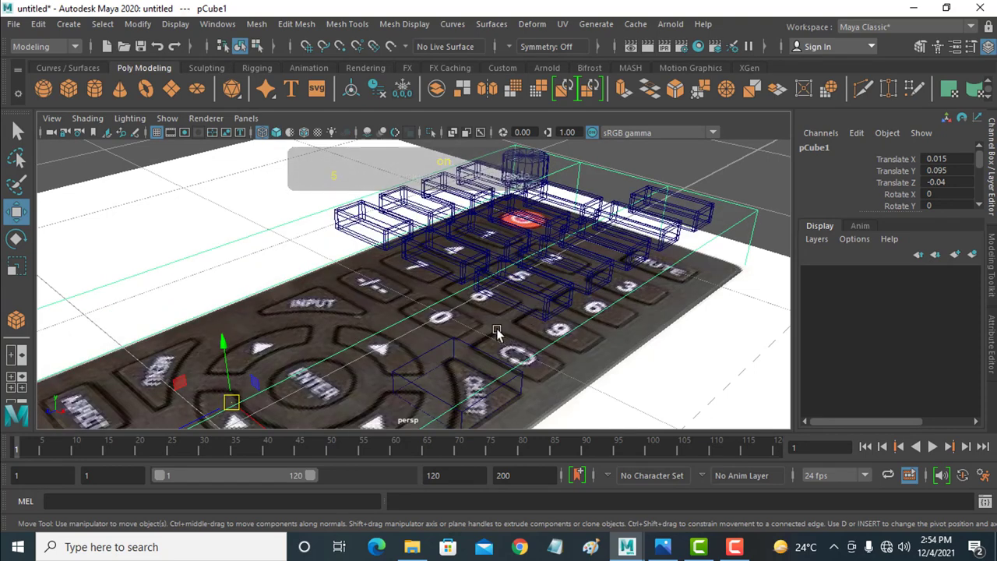
# Select pCube15 and raise it onto the remote's top surface at Translate Y 0.278.
pyautogui.click(488, 395)
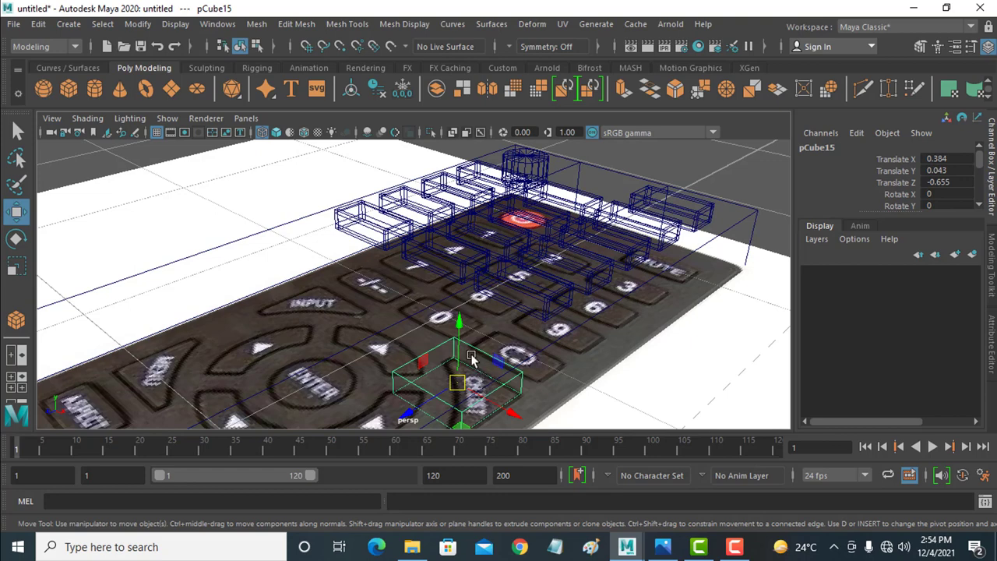
pyautogui.press('4')
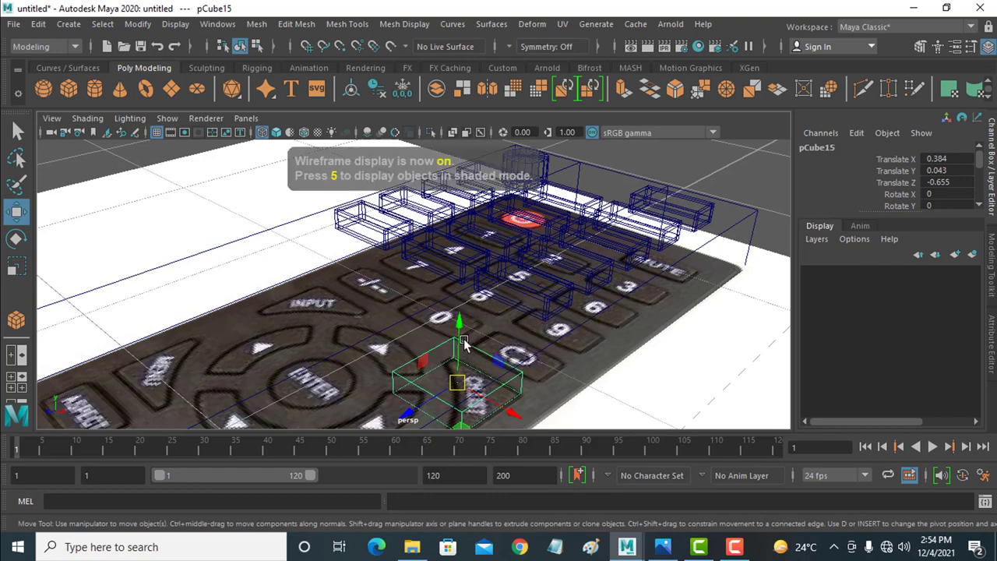
pyautogui.press('1')
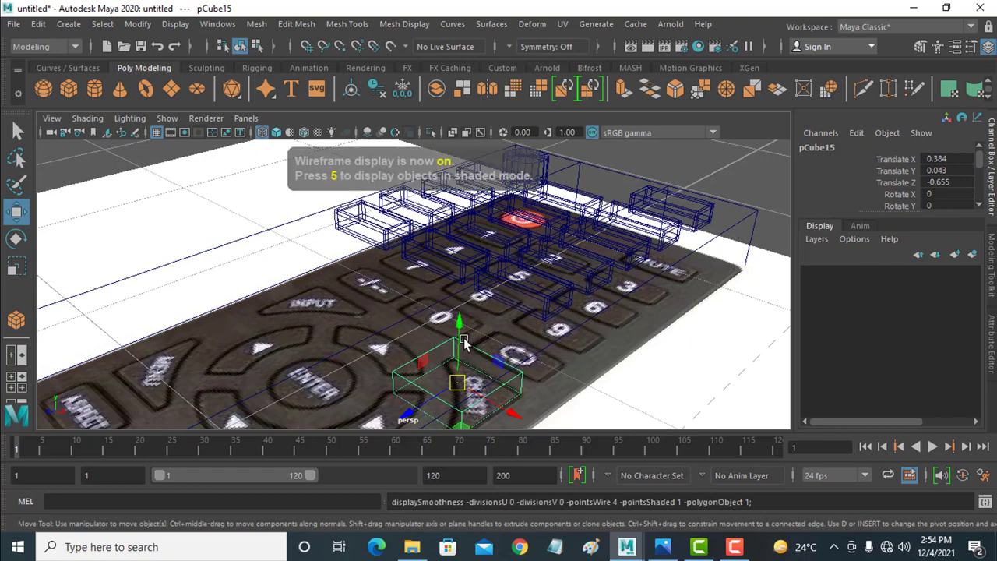
pyautogui.press('2')
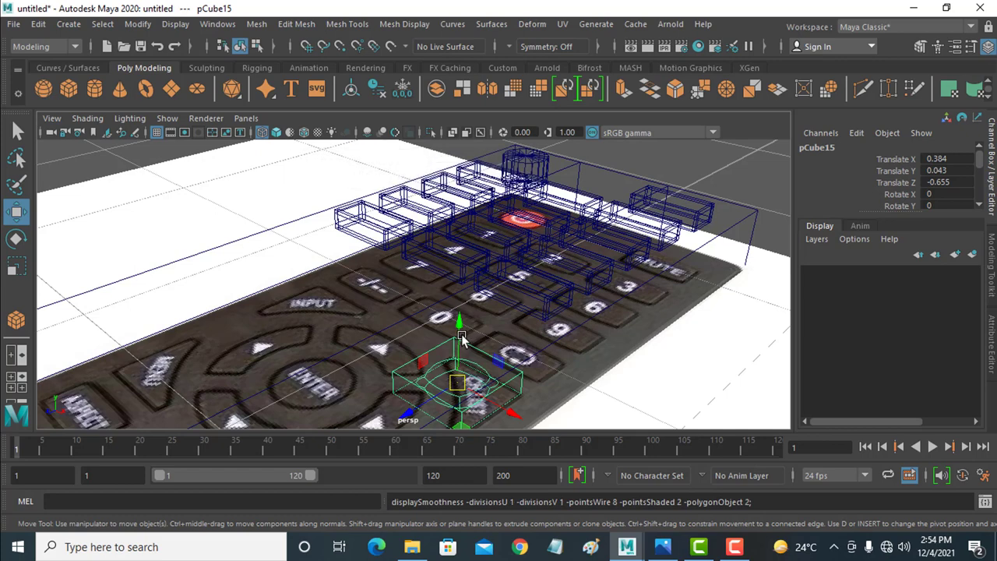
pyautogui.press('1')
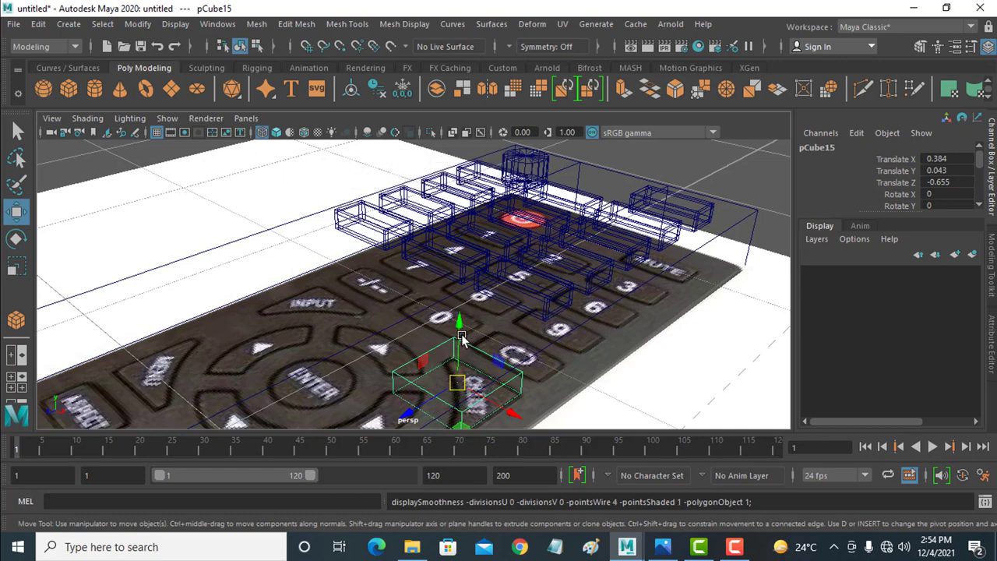
pyautogui.press('4')
pyautogui.press('5')
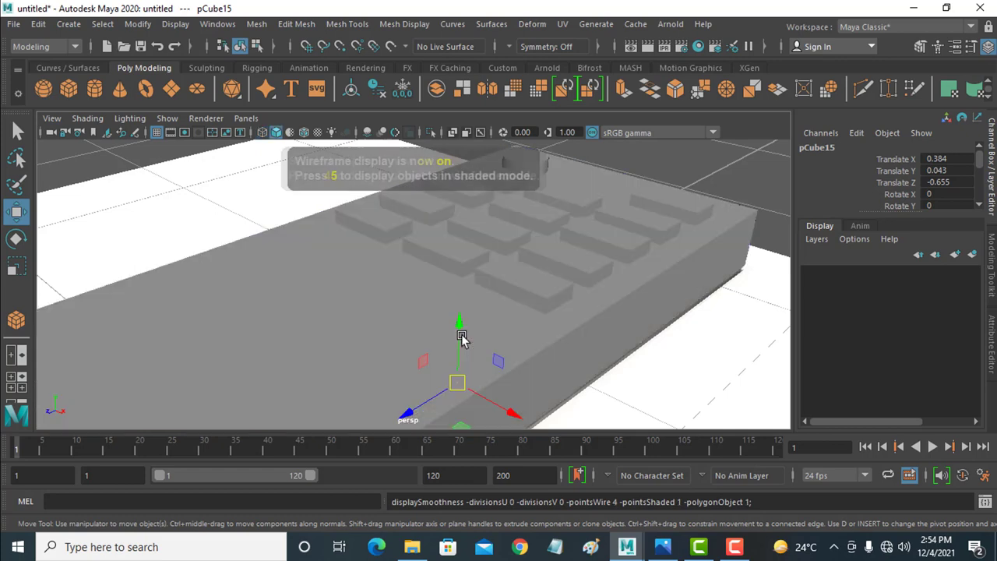
pyautogui.moveTo(461, 335); pyautogui.dragTo(467, 265)
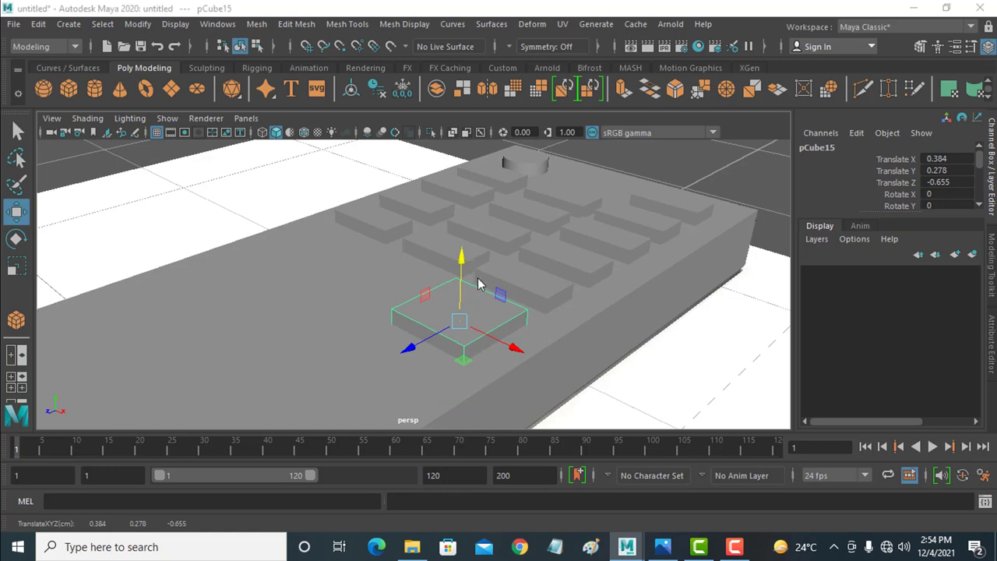
# Check the raised box in the side view, then maximize the top view over the reference.
pyautogui.press('space')
pyautogui.press('space')
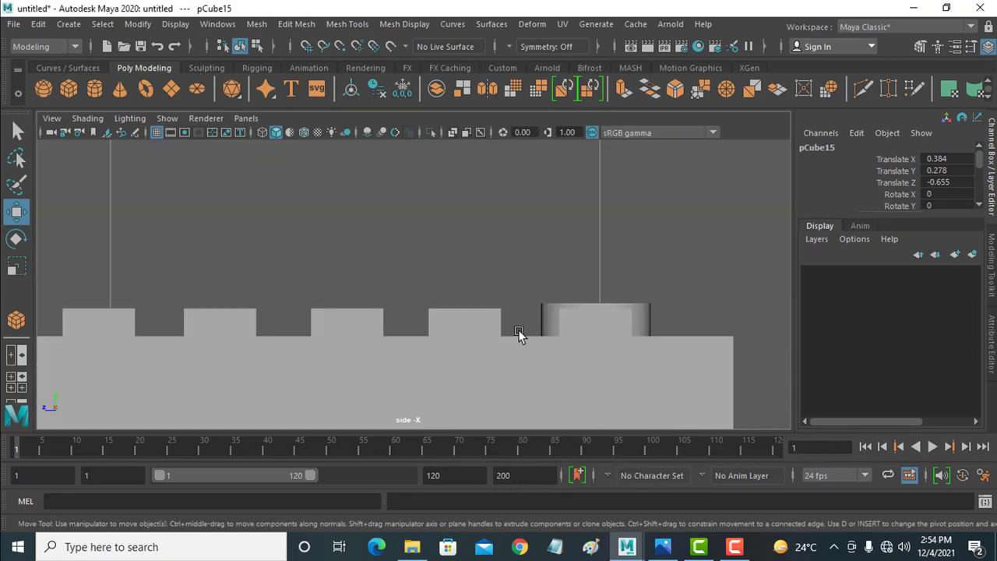
pyautogui.keyDown('alt'); pyautogui.moveTo(282, 350); pyautogui.dragTo(588, 347, button='middle'); pyautogui.keyUp('alt')
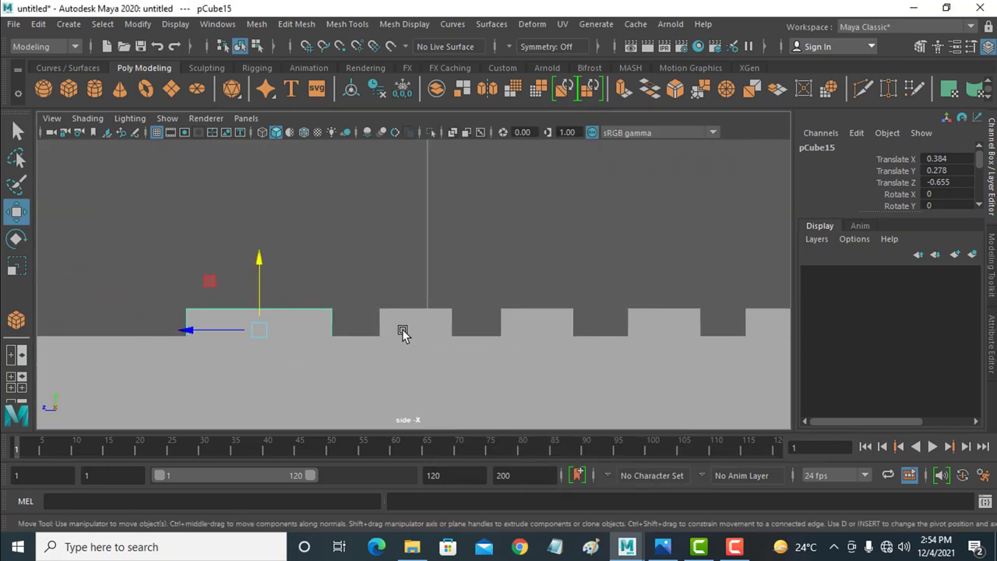
pyautogui.press('space')
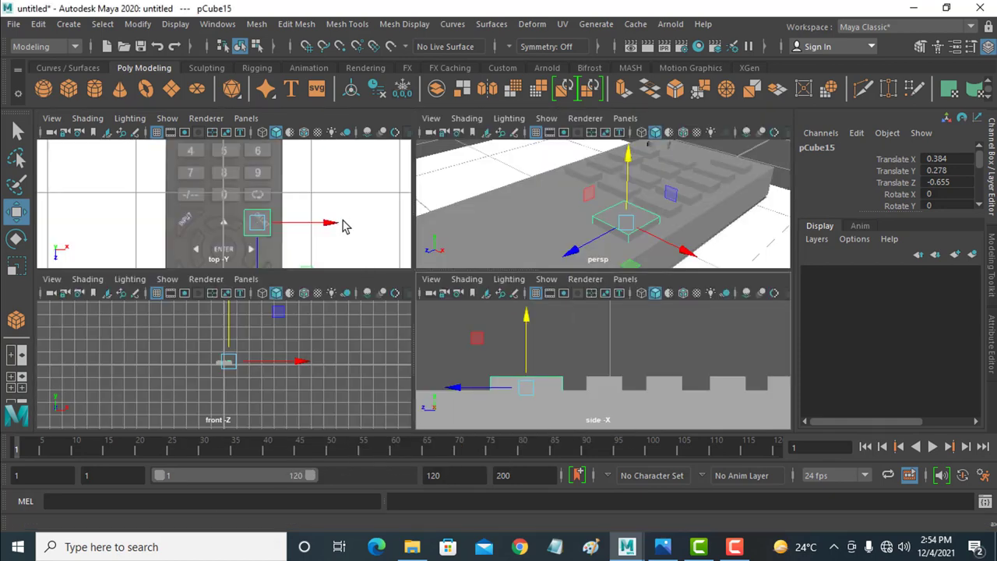
pyautogui.press('space')
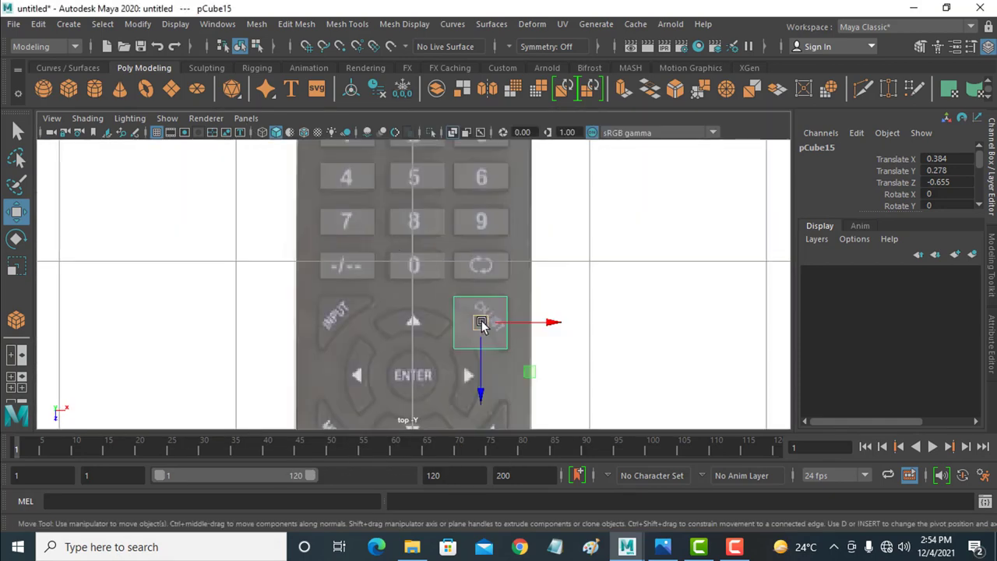
pyautogui.moveTo(480, 324)
pyautogui.mouseDown(button='right')
pyautogui.moveTo(454, 173)
pyautogui.moveTo(436, 145)
pyautogui.mouseUp(button='right')
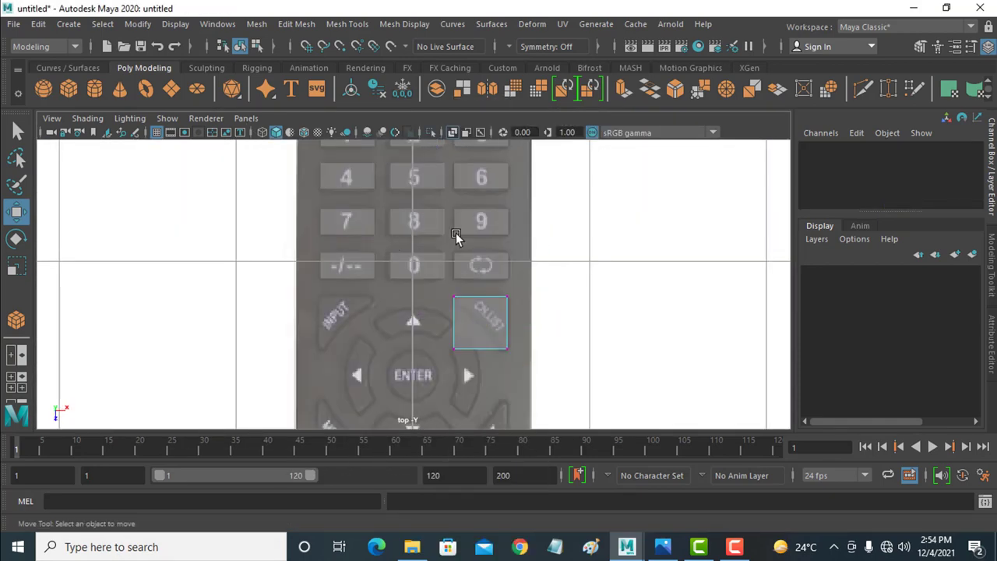
# Move pCube15's corner vertices into a triangle matching the angled CH-LIST corner button.
pyautogui.moveTo(434, 337)
pyautogui.mouseDown()
pyautogui.moveTo(477, 374)
pyautogui.moveTo(483, 323)
pyautogui.mouseUp()
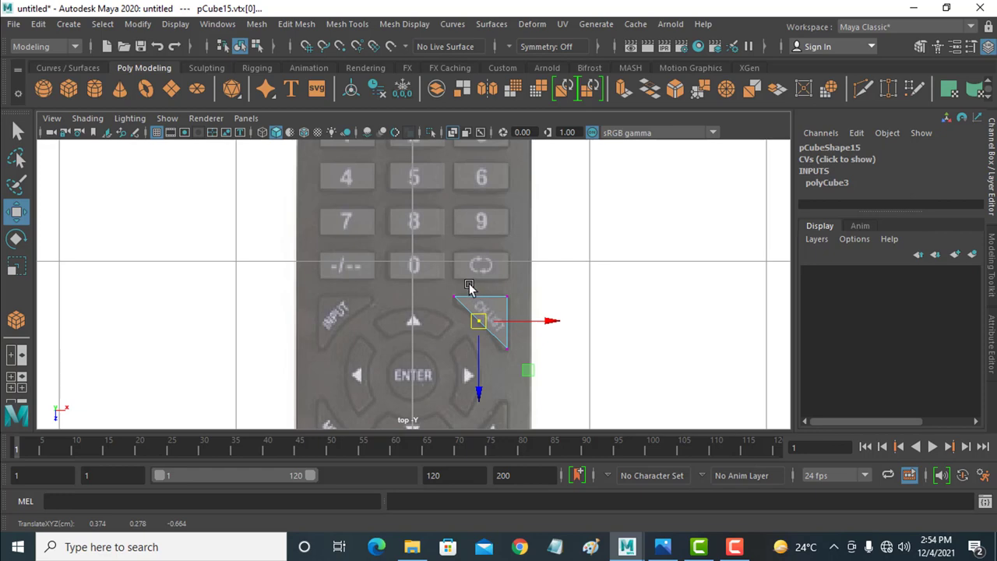
pyautogui.moveTo(470, 286)
pyautogui.mouseDown()
pyautogui.moveTo(453, 310)
pyautogui.moveTo(461, 304)
pyautogui.moveTo(452, 300)
pyautogui.mouseUp()
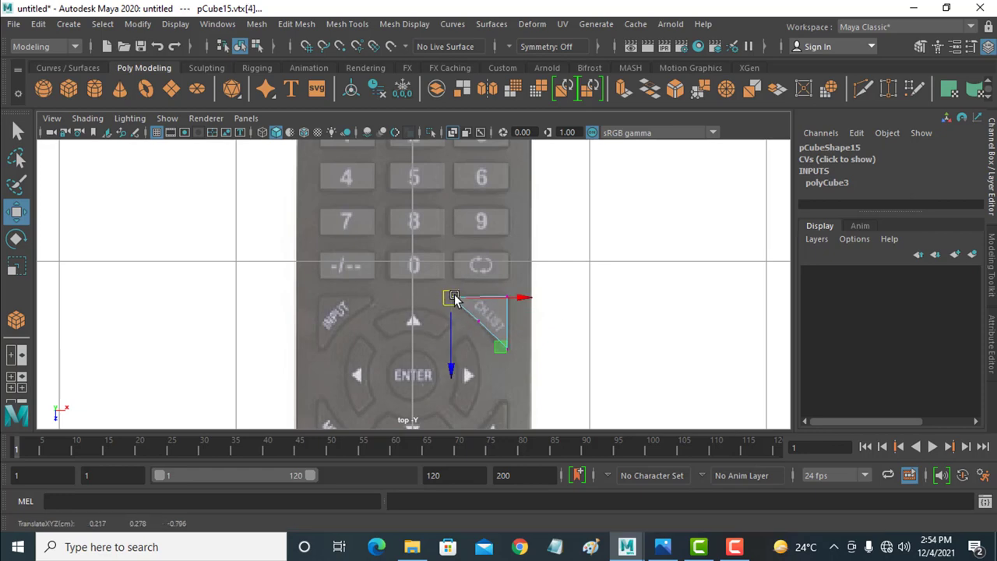
pyautogui.moveTo(490, 366)
pyautogui.mouseDown()
pyautogui.moveTo(532, 346)
pyautogui.moveTo(509, 351)
pyautogui.mouseUp()
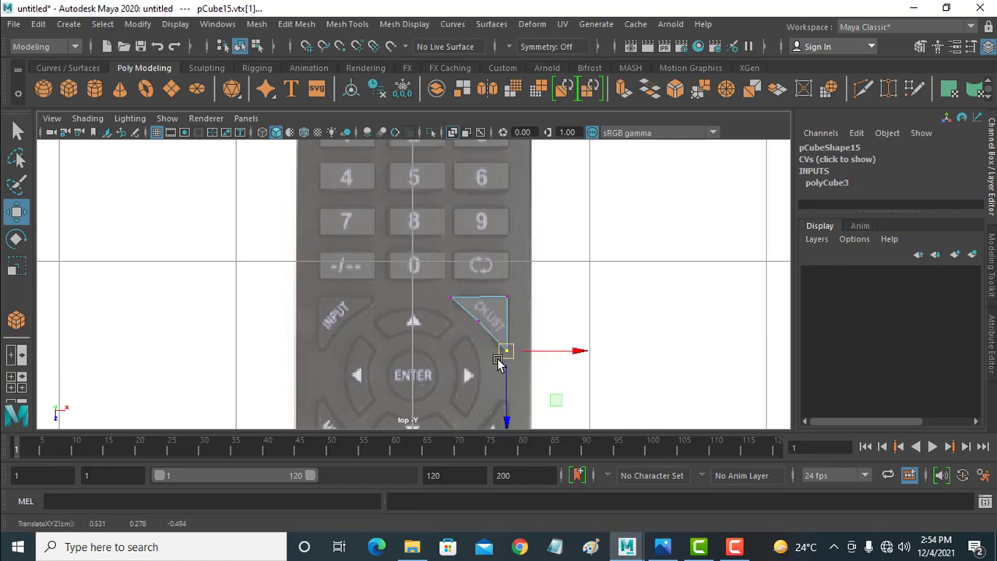
pyautogui.press('space')
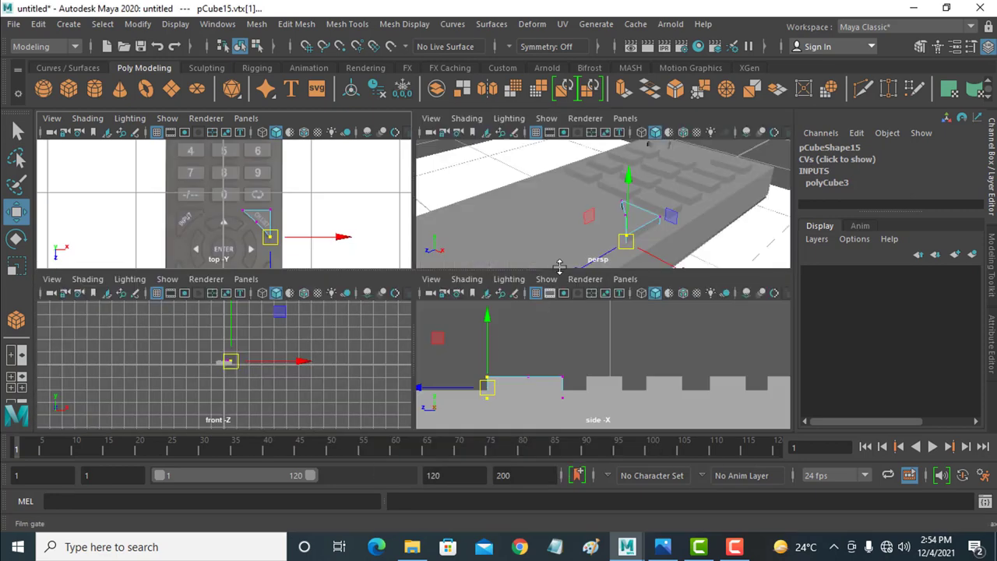
pyautogui.press('space')
pyautogui.moveTo(512, 350)
pyautogui.keyDown('alt'); pyautogui.mouseDown()
pyautogui.moveTo(448, 382)
pyautogui.moveTo(452, 371)
pyautogui.moveTo(470, 383)
pyautogui.mouseUp(); pyautogui.keyUp('alt')
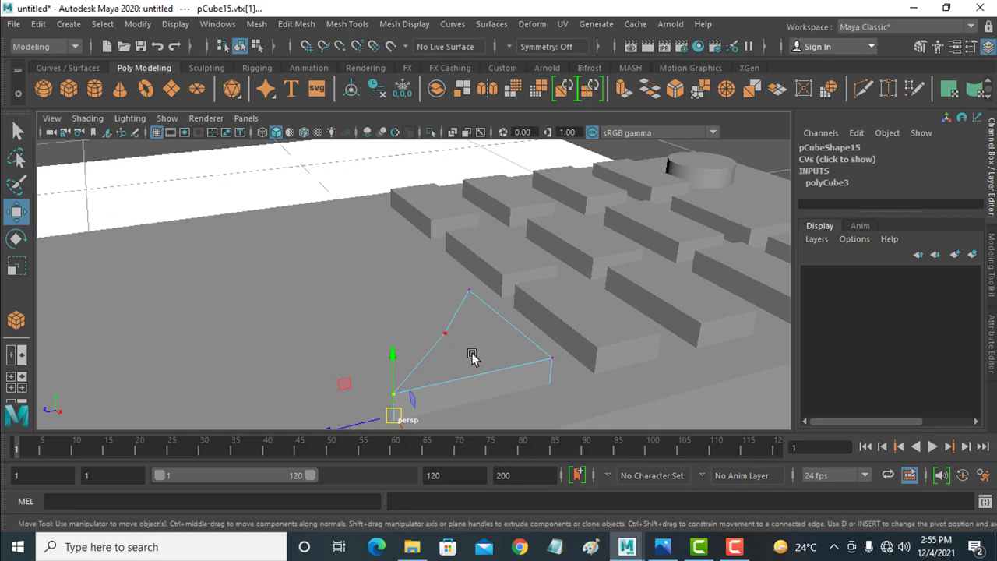
# Insert edge loops across the triangular piece pCube15, undoing one misplaced loop.
pyautogui.click(347, 24)
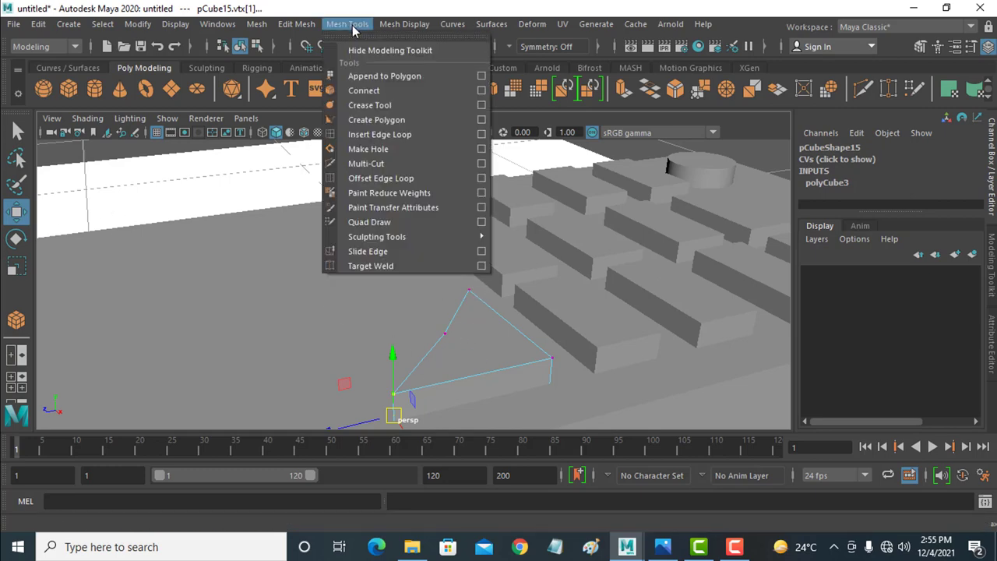
pyautogui.click(381, 133)
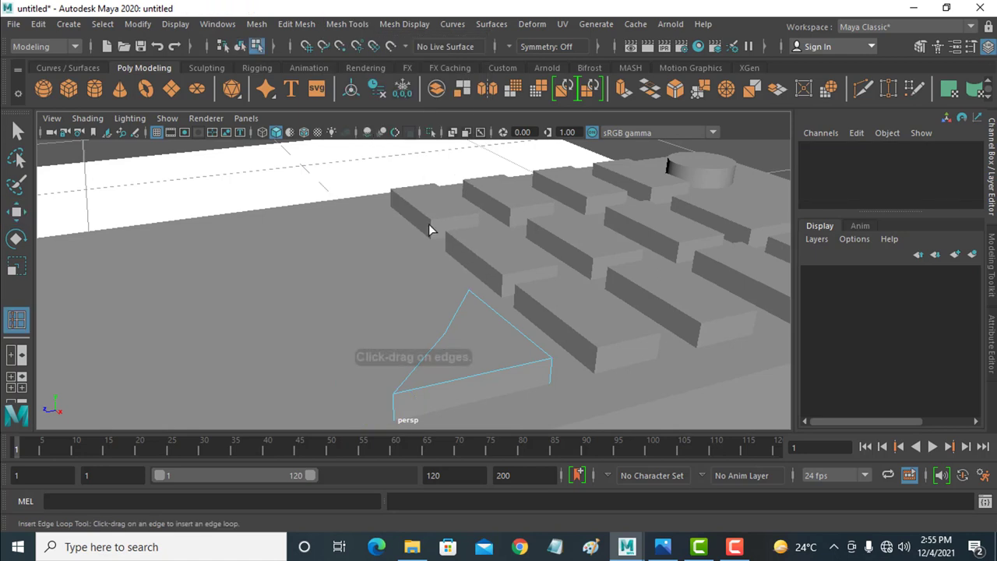
pyautogui.click(394, 406)
pyautogui.click(406, 395)
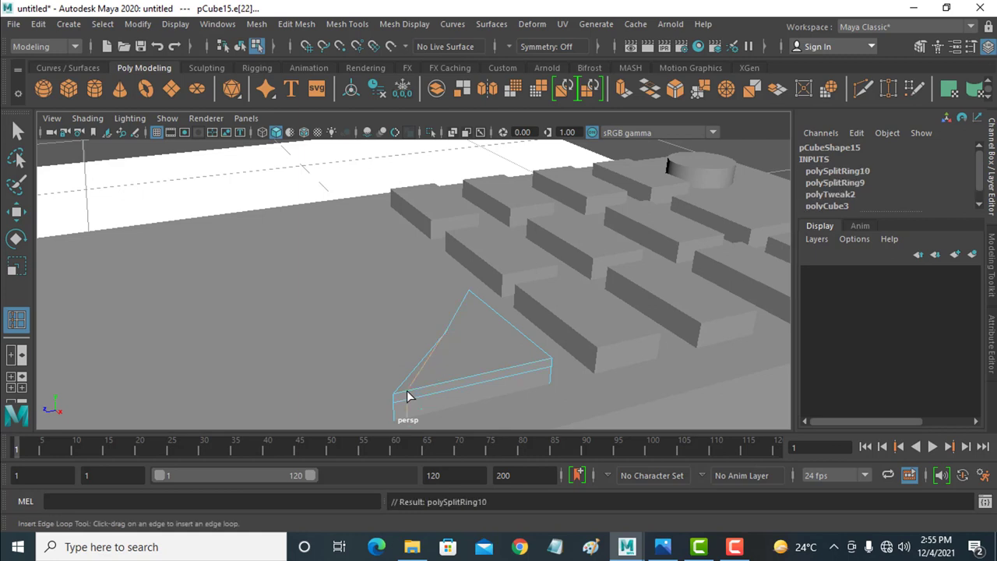
pyautogui.hotkey('ctrl', 'z')
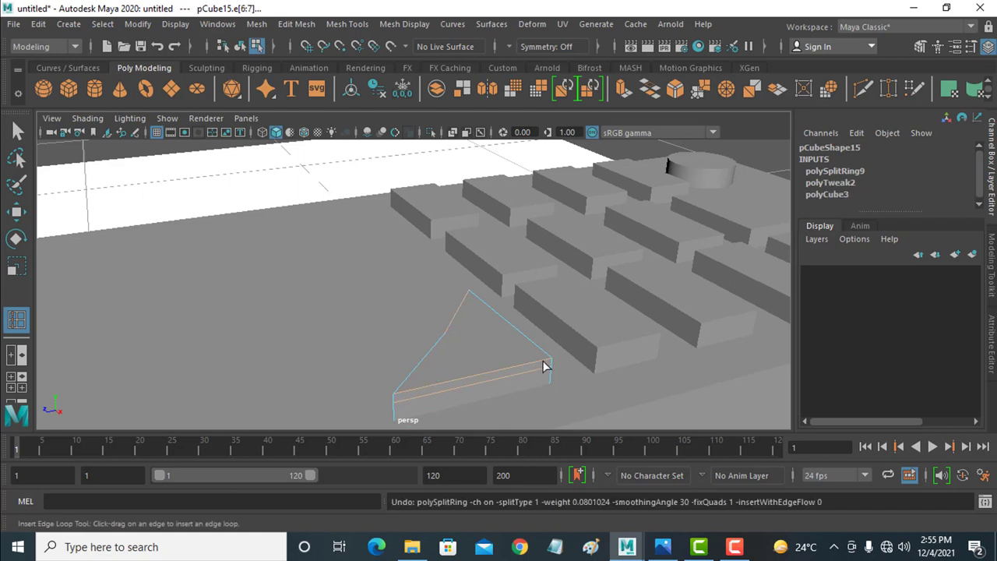
pyautogui.click(544, 366)
pyautogui.click(543, 351)
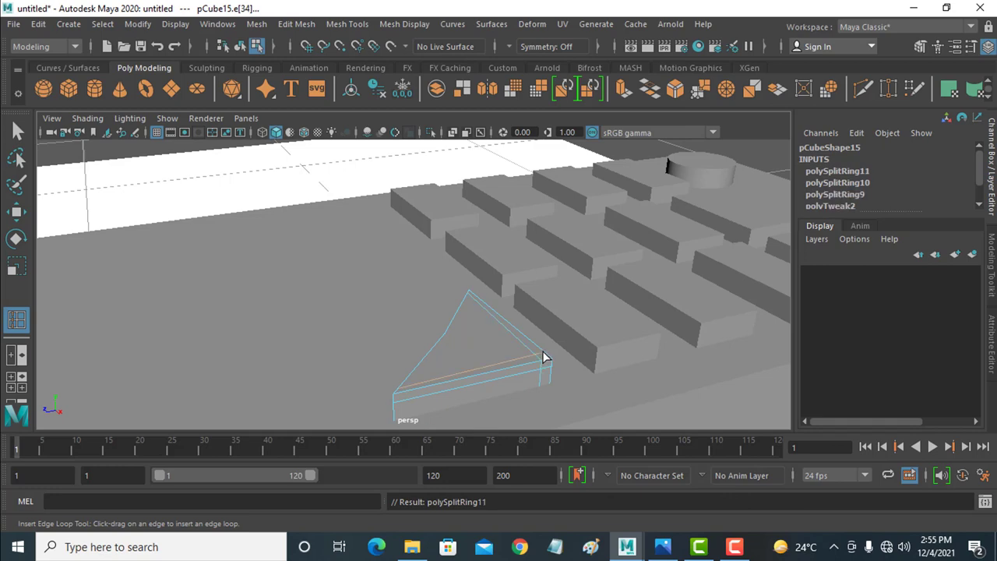
pyautogui.click(413, 391)
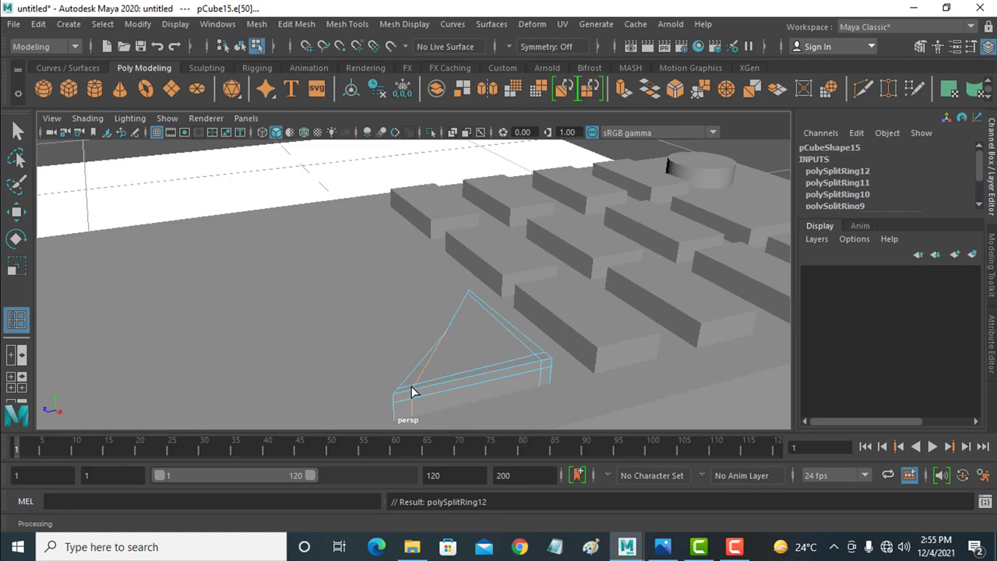
pyautogui.click(477, 304)
# Preview the triangle smoothed, orbit around it, and undo the last two edge loops.
pyautogui.press('3')
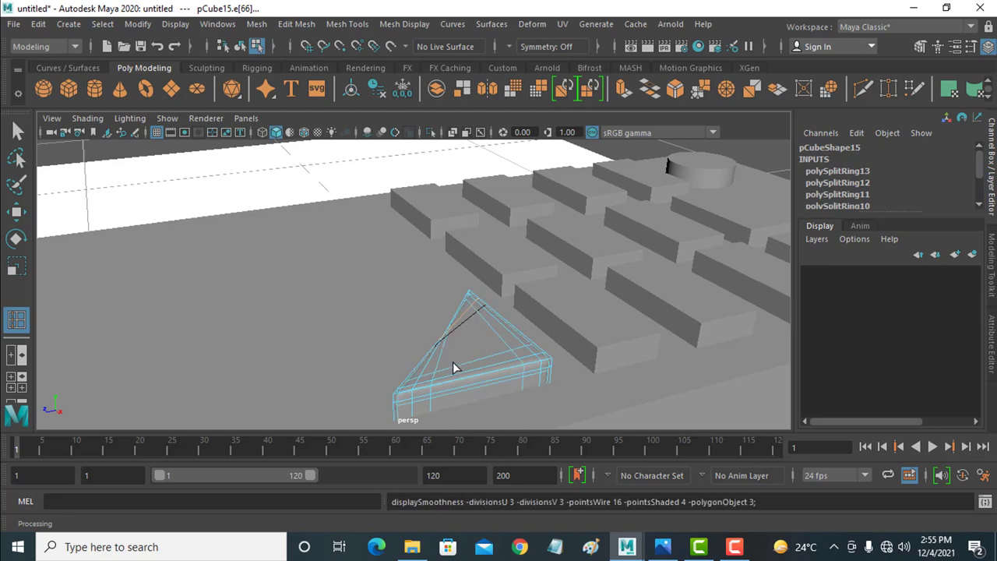
pyautogui.moveTo(472, 367)
pyautogui.keyDown('alt'); pyautogui.mouseDown()
pyautogui.moveTo(588, 383)
pyautogui.moveTo(452, 285)
pyautogui.moveTo(460, 324)
pyautogui.moveTo(467, 296)
pyautogui.moveTo(465, 311)
pyautogui.mouseUp(); pyautogui.keyUp('alt')
pyautogui.hotkey('ctrl', 'z')
pyautogui.hotkey('ctrl', 'z')
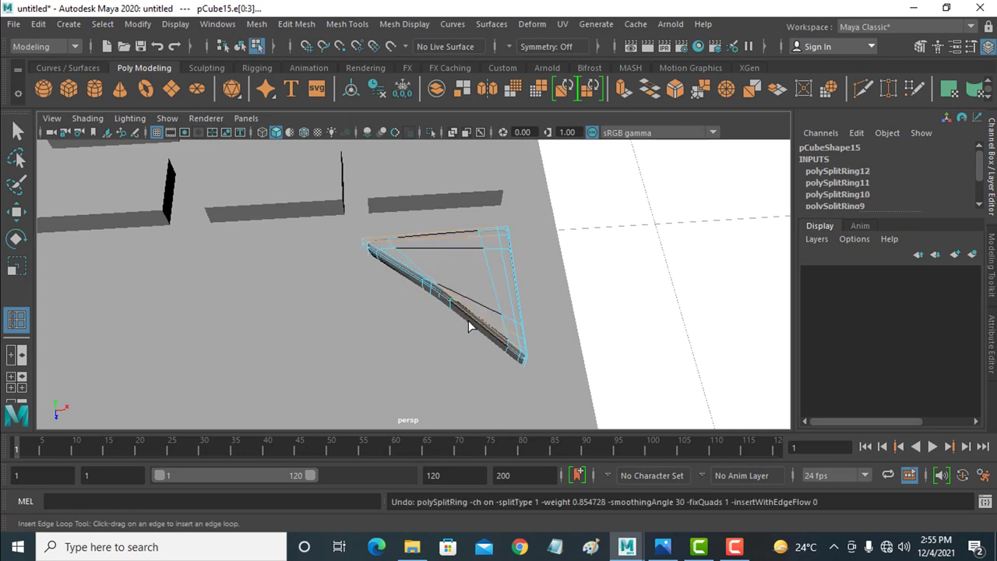
pyautogui.hotkey('ctrl', 'z')
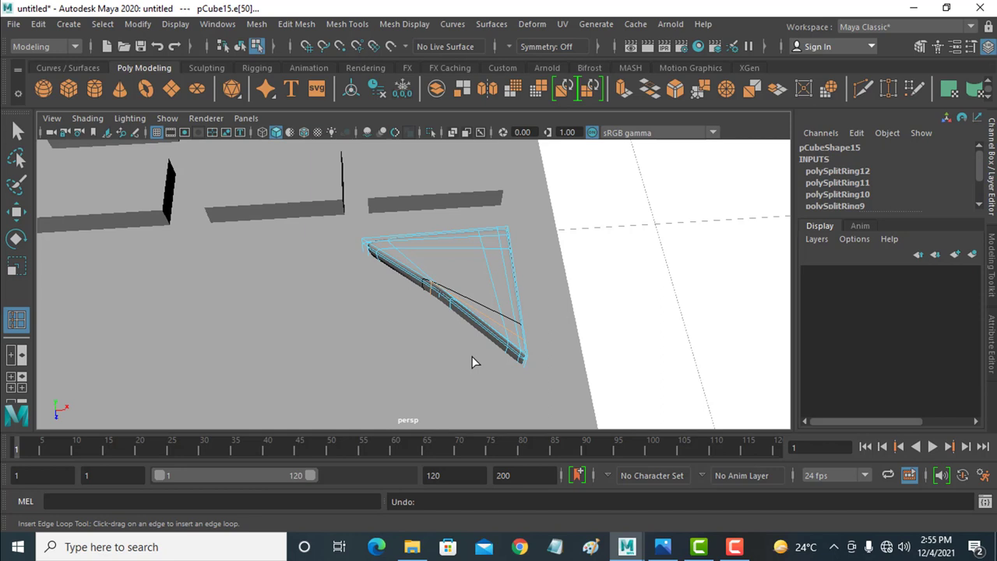
# Clear the edge selection, switch to the Move tool and maximize the top view.
pyautogui.click(474, 362)
pyautogui.press('1')
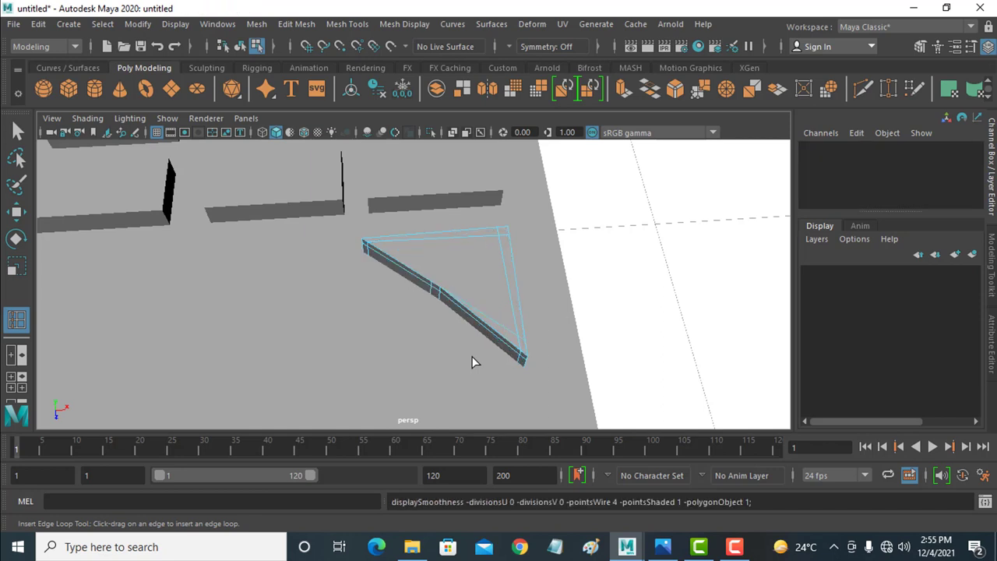
pyautogui.click(18, 212)
pyautogui.press('space')
pyautogui.press('space')
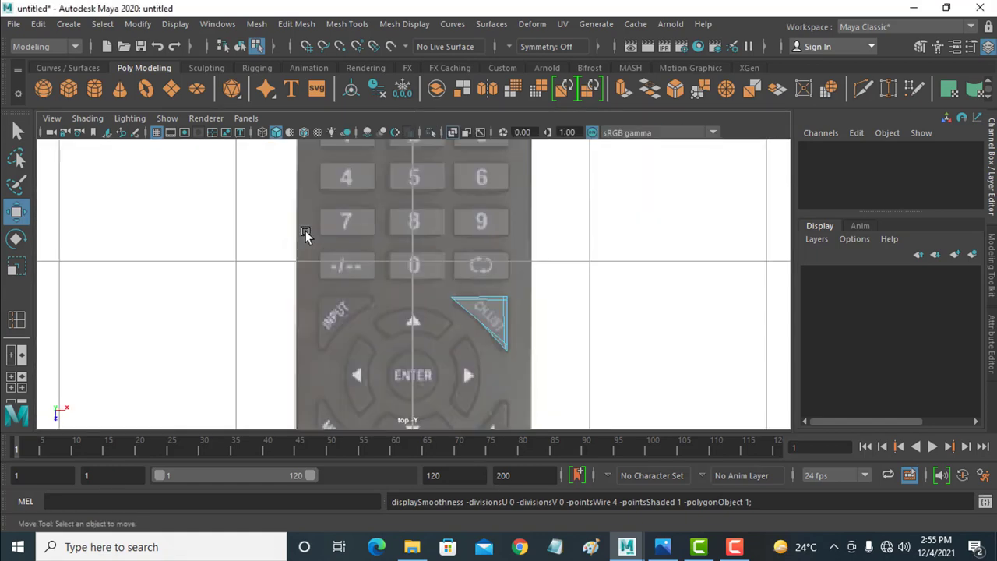
# Duplicate the triangle frame, then move and rotate the copy onto the INPUT corner button.
pyautogui.rightClick(487, 306)
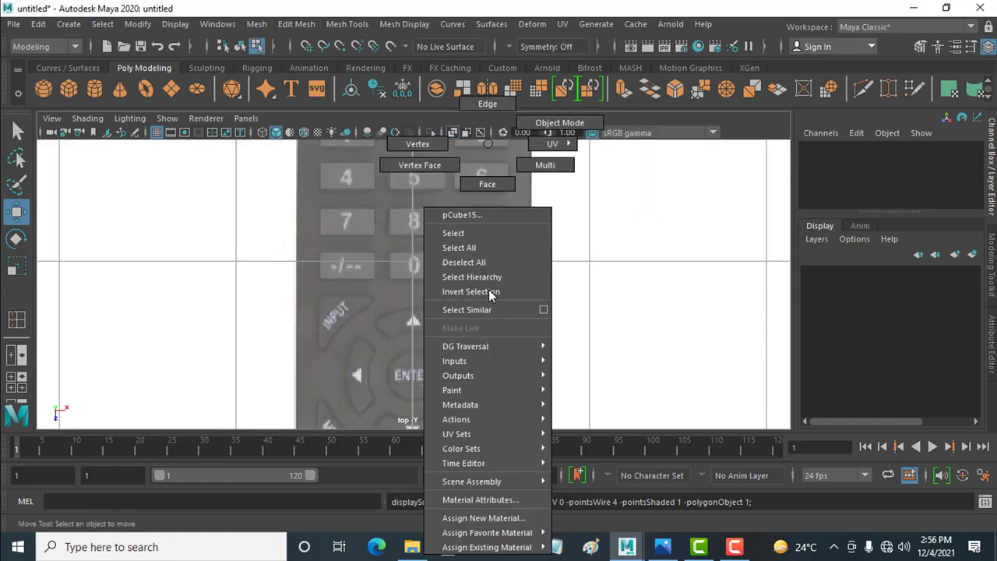
pyautogui.click(530, 124)
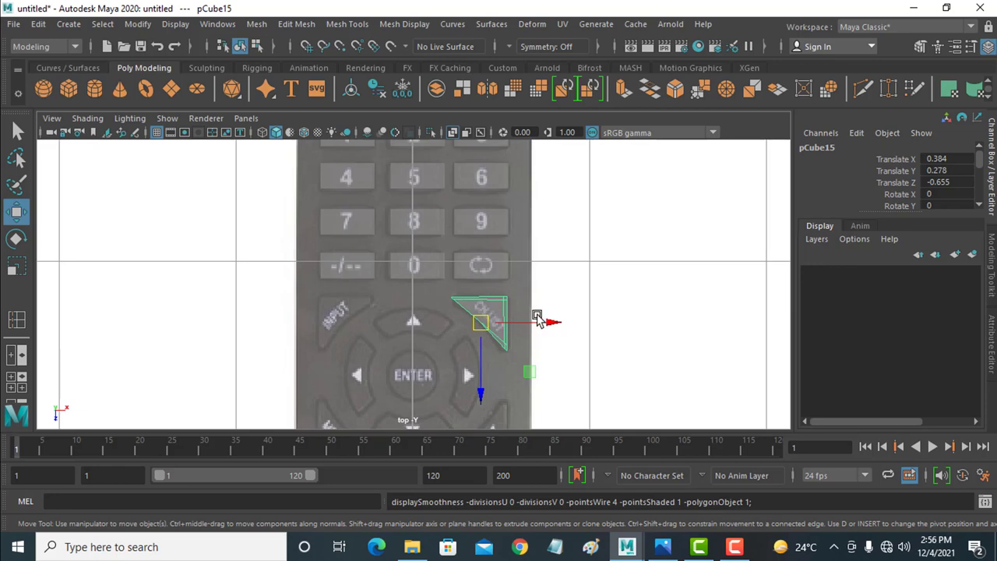
pyautogui.hotkey('ctrl', 'd')
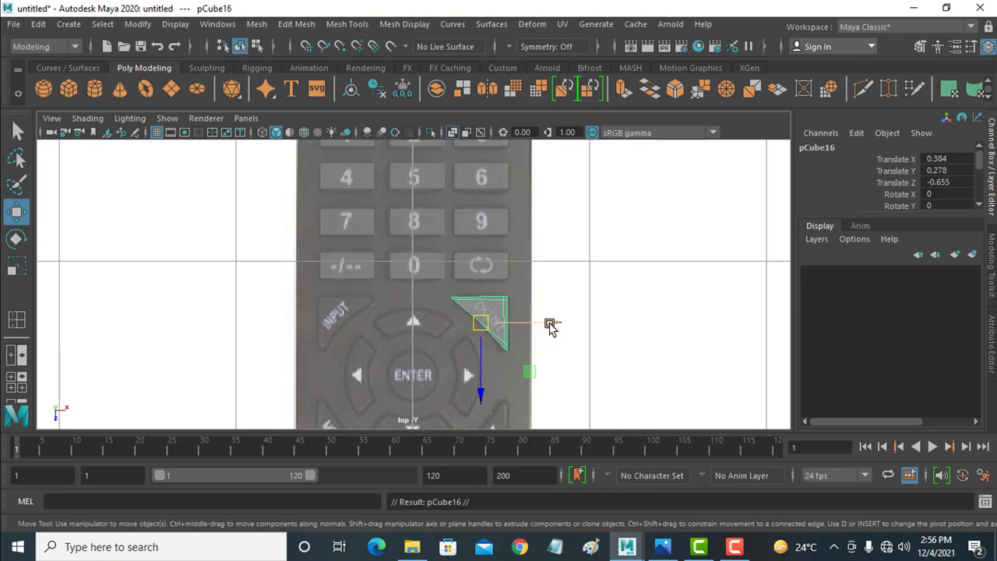
pyautogui.moveTo(550, 325); pyautogui.dragTo(397, 326)
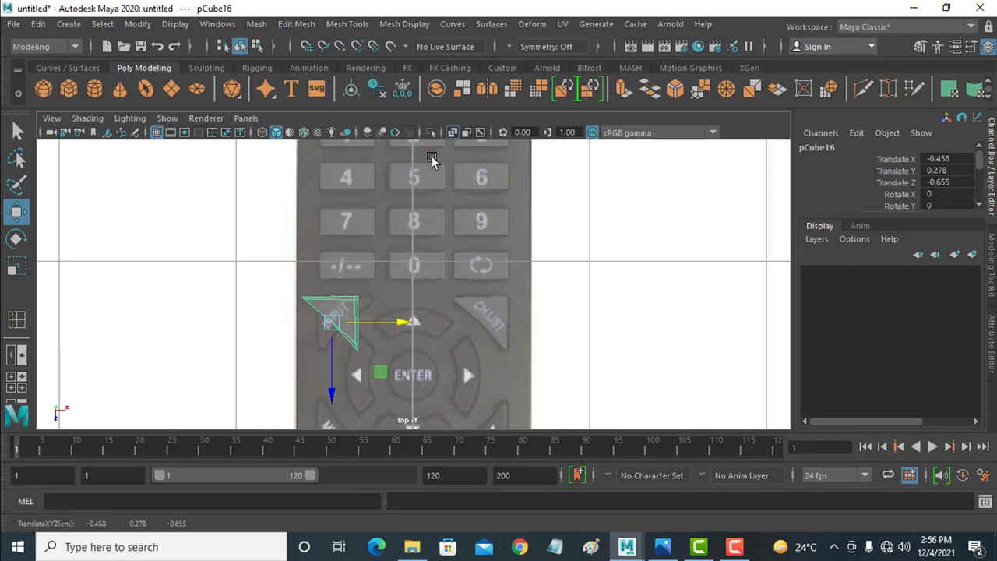
pyautogui.hotkey('ctrl', 'z')
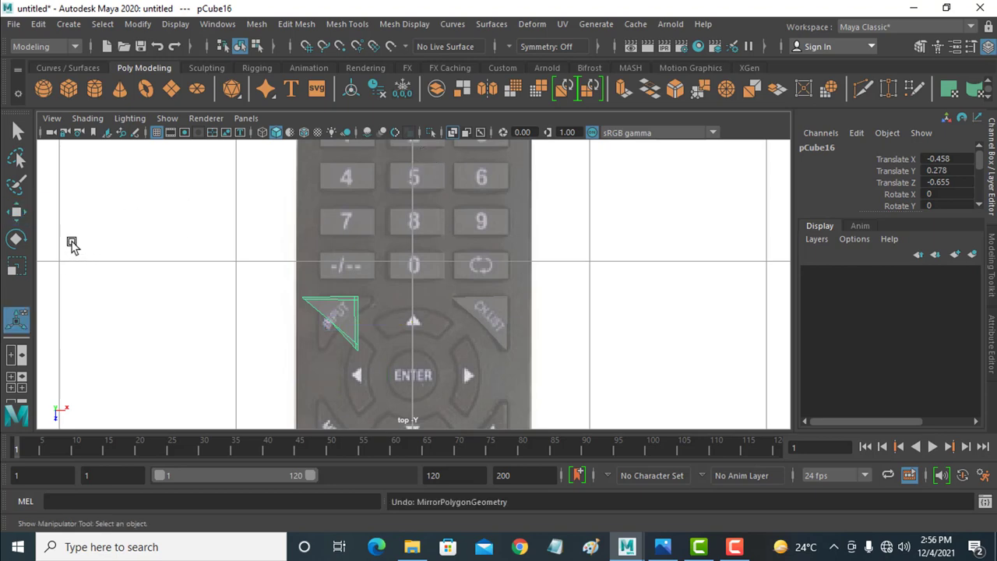
pyautogui.press('e')
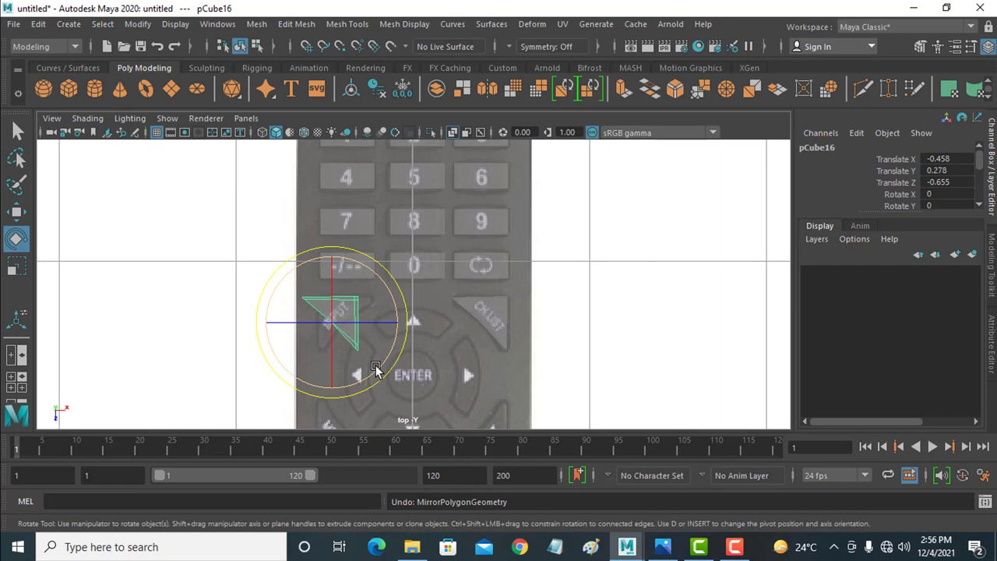
pyautogui.moveTo(375, 367); pyautogui.dragTo(413, 279)
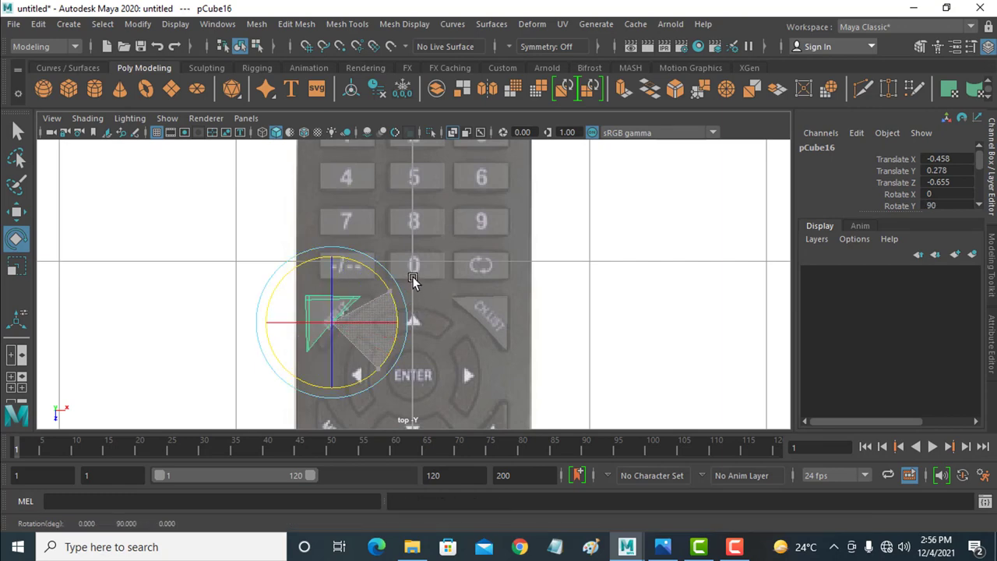
pyautogui.click(18, 216)
pyautogui.moveTo(333, 322); pyautogui.dragTo(345, 322)
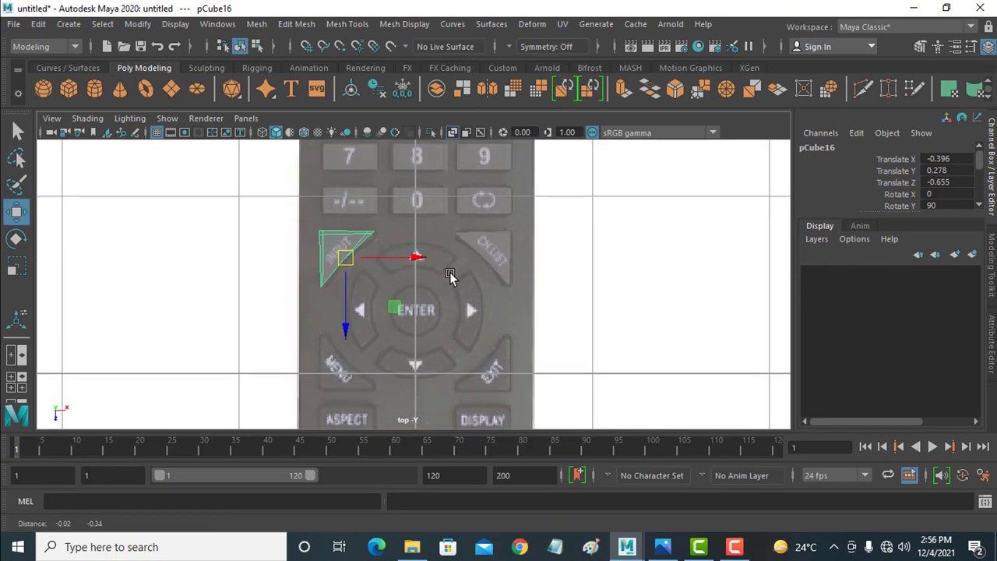
# Duplicate the INPUT triangle, then move and rotate the copy to fit the MENU button.
pyautogui.keyDown('alt'); pyautogui.moveTo(449, 296); pyautogui.dragTo(450, 260, button='middle'); pyautogui.keyUp('alt')
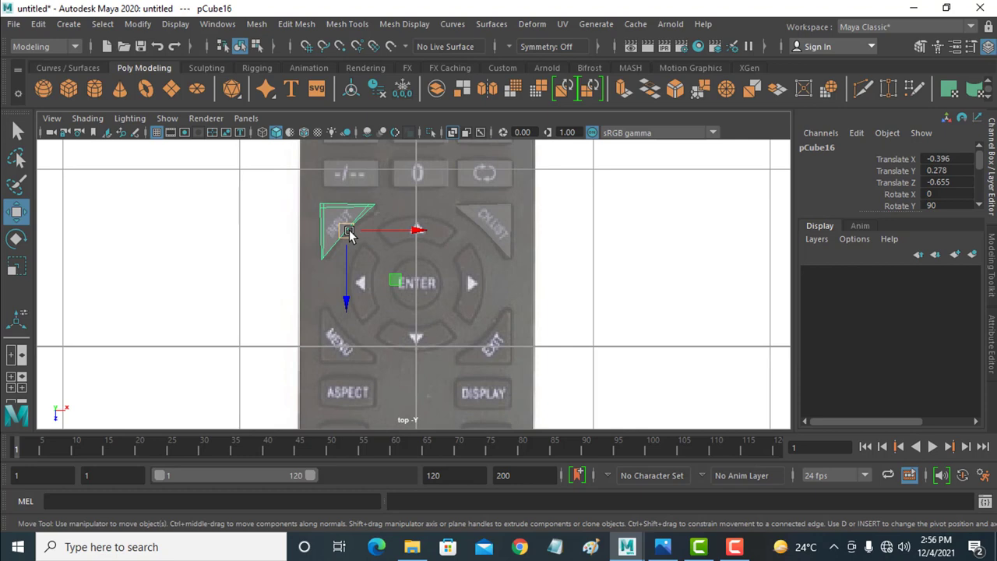
pyautogui.hotkey('ctrl', 'd')
pyautogui.moveTo(348, 231); pyautogui.dragTo(348, 348)
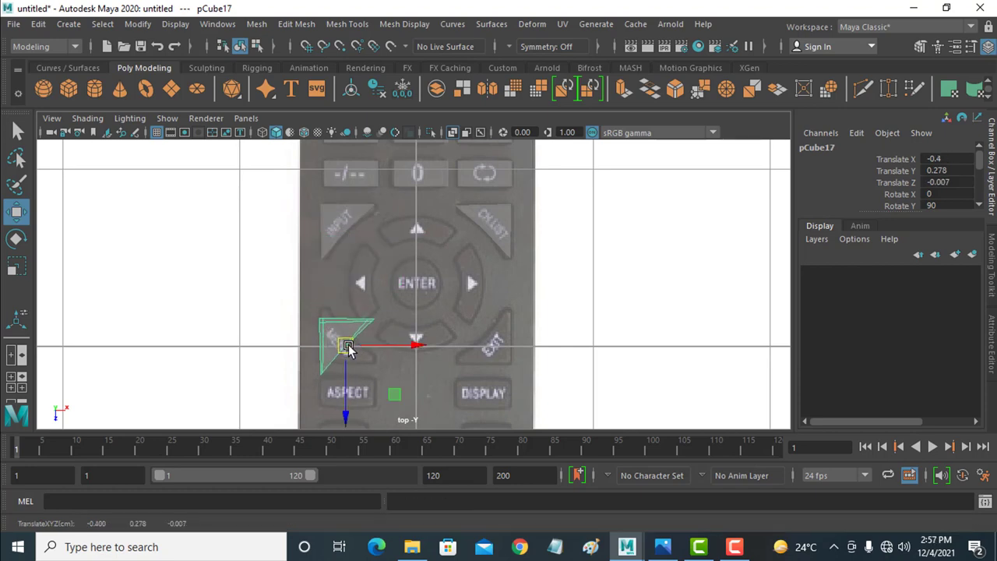
pyautogui.press('r')
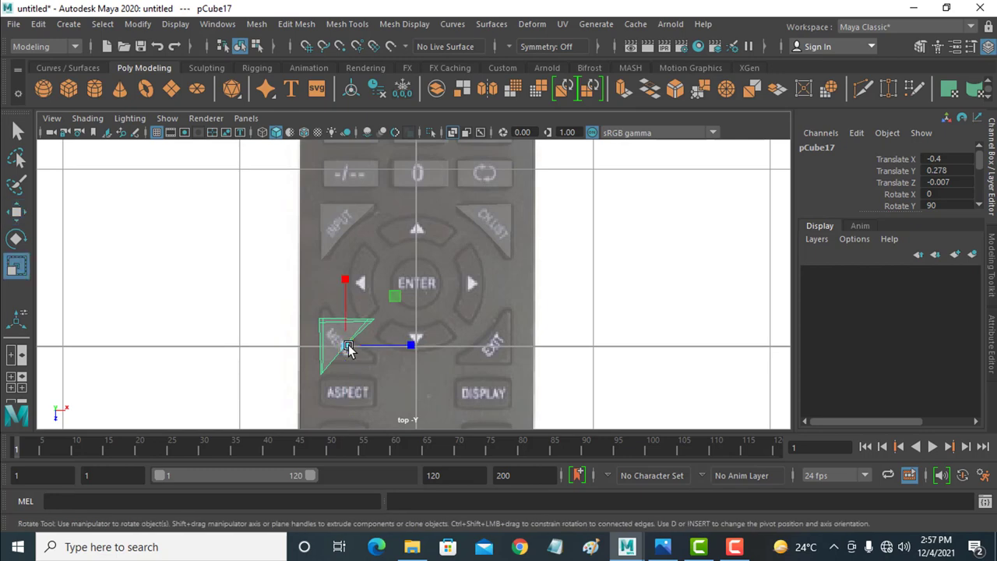
pyautogui.press('e')
pyautogui.moveTo(411, 317)
pyautogui.mouseDown()
pyautogui.moveTo(363, 252)
pyautogui.moveTo(318, 225)
pyautogui.moveTo(289, 225)
pyautogui.mouseUp()
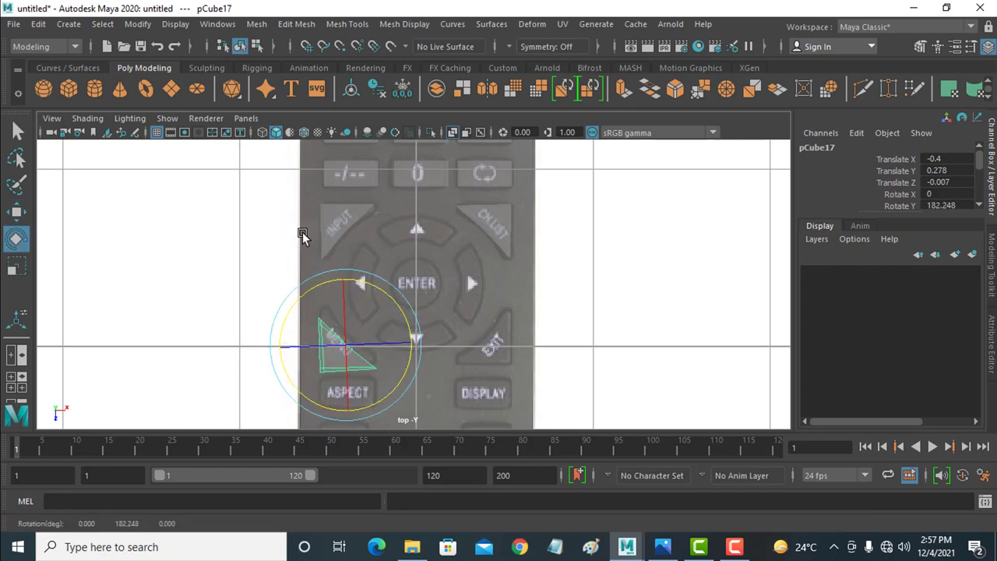
pyautogui.press('w')
pyautogui.moveTo(347, 346); pyautogui.dragTo(346, 334)
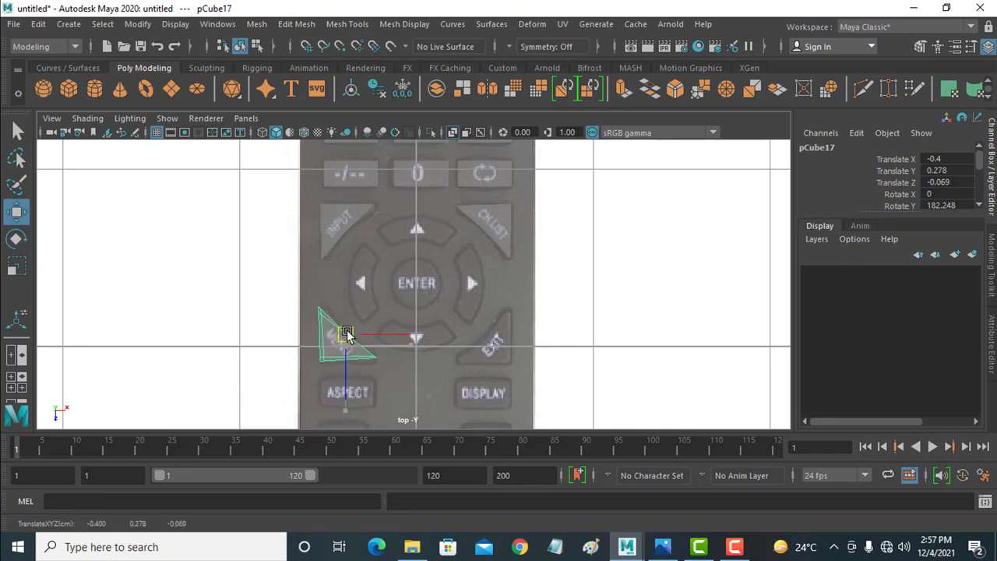
pyautogui.press('e')
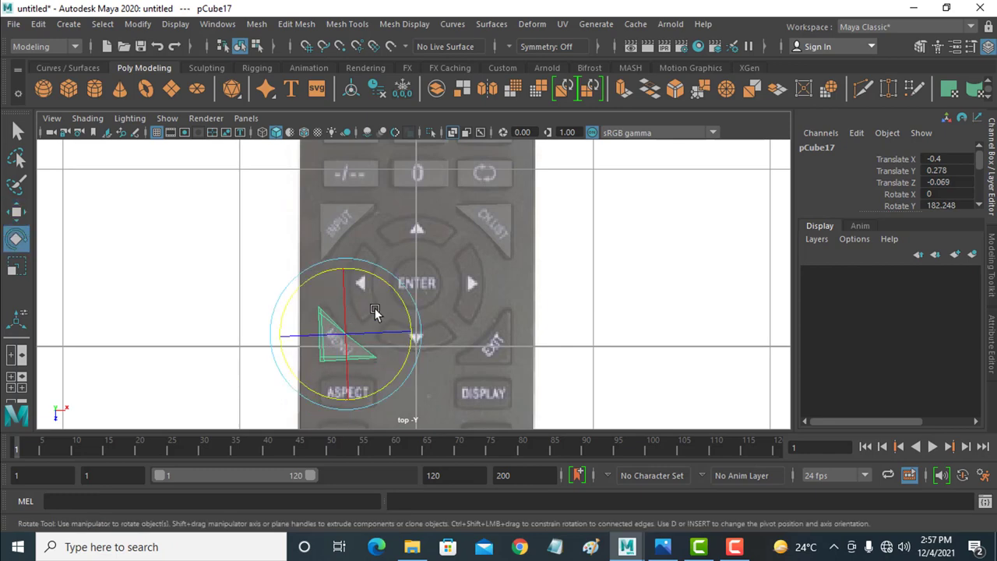
pyautogui.moveTo(400, 296); pyautogui.dragTo(404, 294)
pyautogui.press('w')
pyautogui.moveTo(346, 332); pyautogui.dragTo(576, 335)
# Duplicate the MENU triangle, then rotate and move the copy onto the EXIT button.
pyautogui.hotkey('ctrl', 'd')
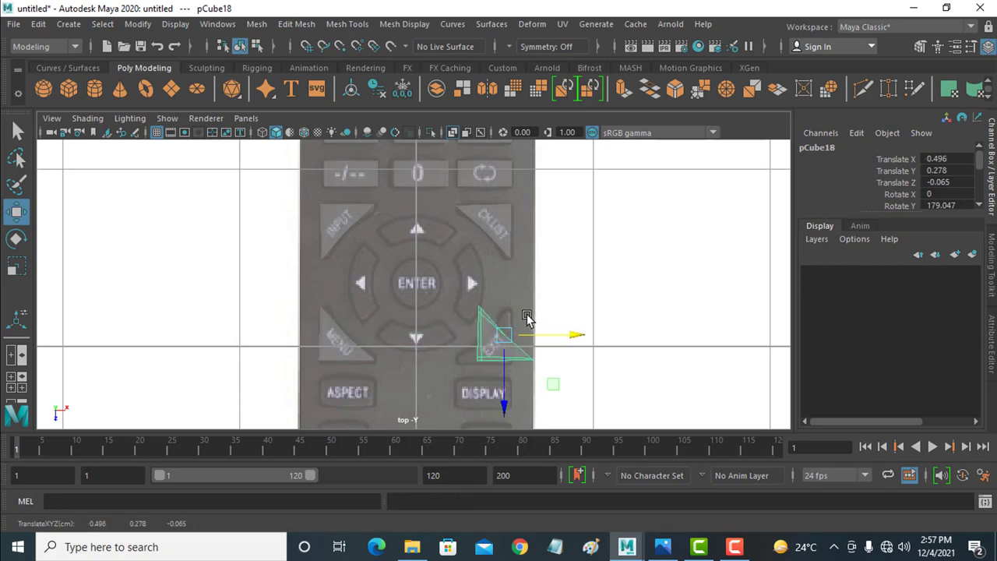
pyautogui.press('e')
pyautogui.moveTo(571, 313); pyautogui.dragTo(551, 284)
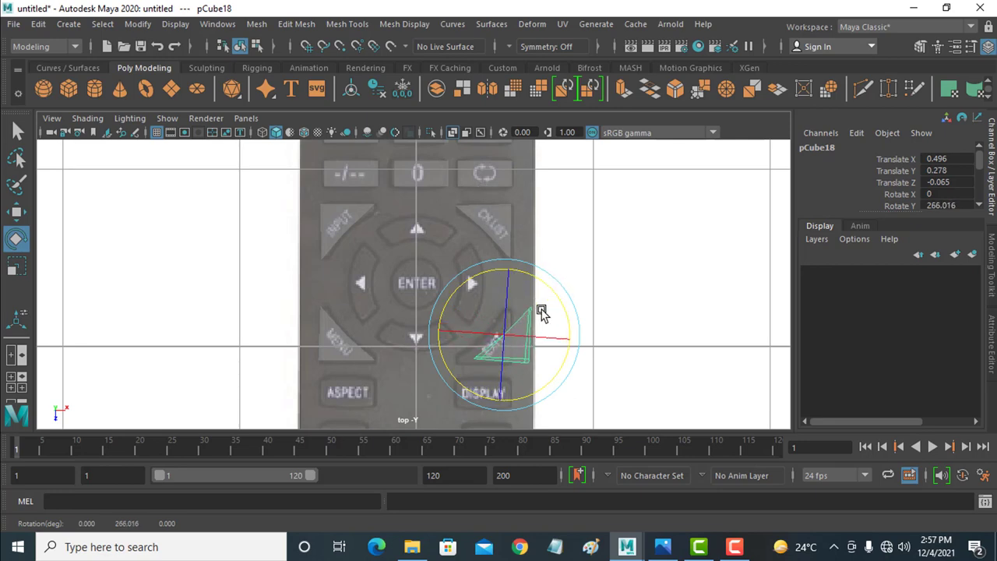
pyautogui.press('w')
pyautogui.moveTo(507, 332); pyautogui.dragTo(487, 335)
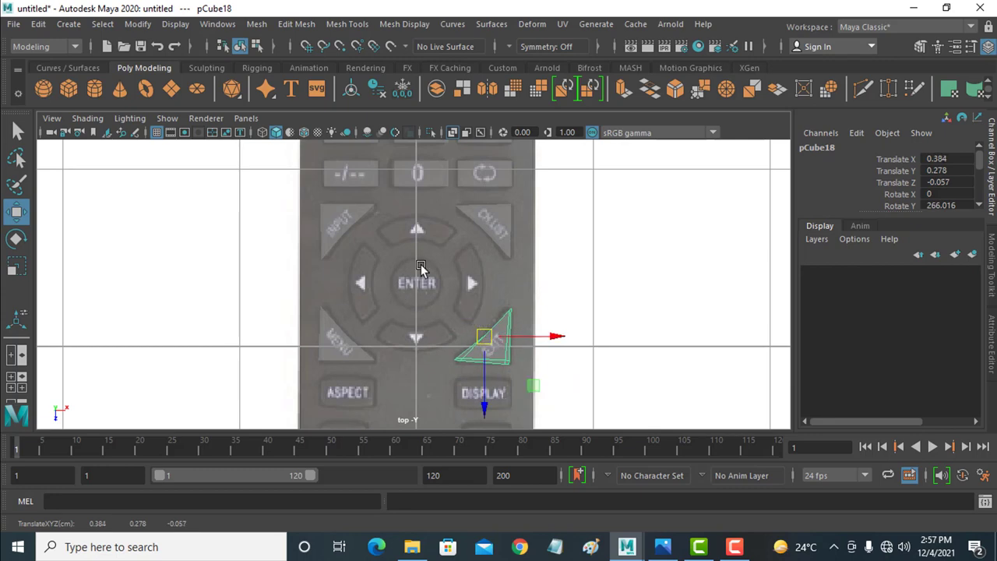
# Draw a polygon cylinder, pCylinder2, over the ENTER button.
pyautogui.click(72, 91)
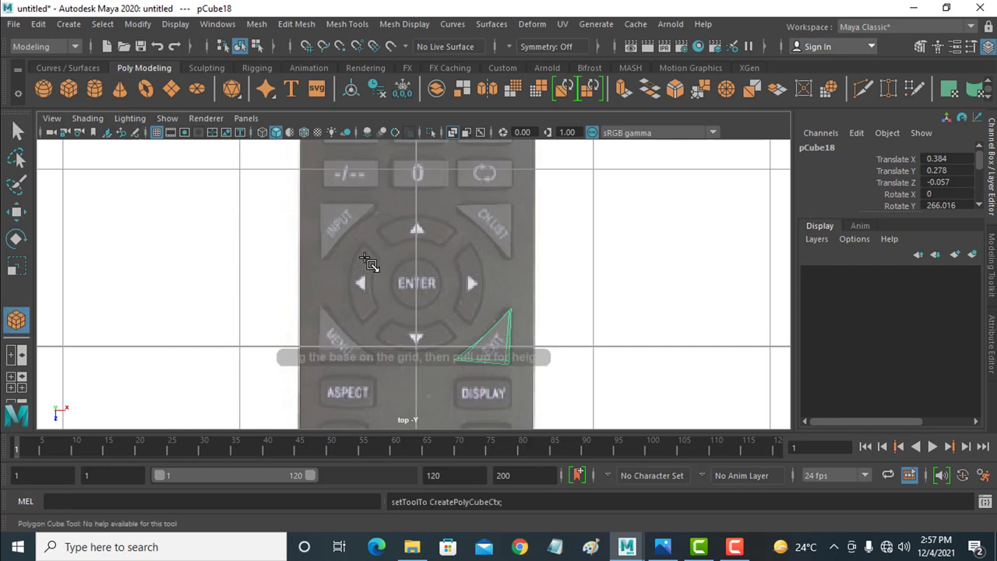
pyautogui.click(106, 94)
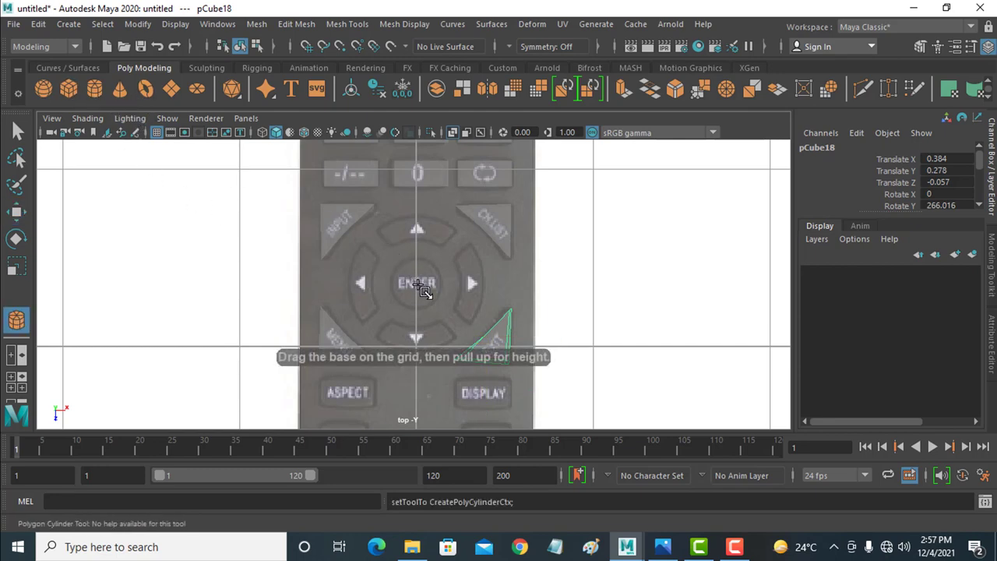
pyautogui.moveTo(418, 283)
pyautogui.mouseDown()
pyautogui.moveTo(432, 267)
pyautogui.moveTo(435, 227)
pyautogui.mouseUp()
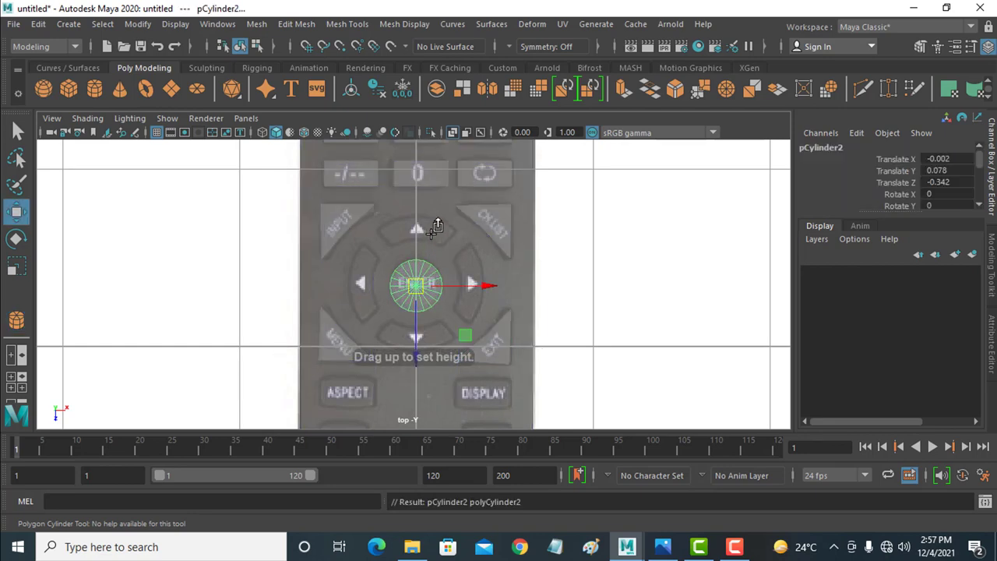
pyautogui.click(16, 212)
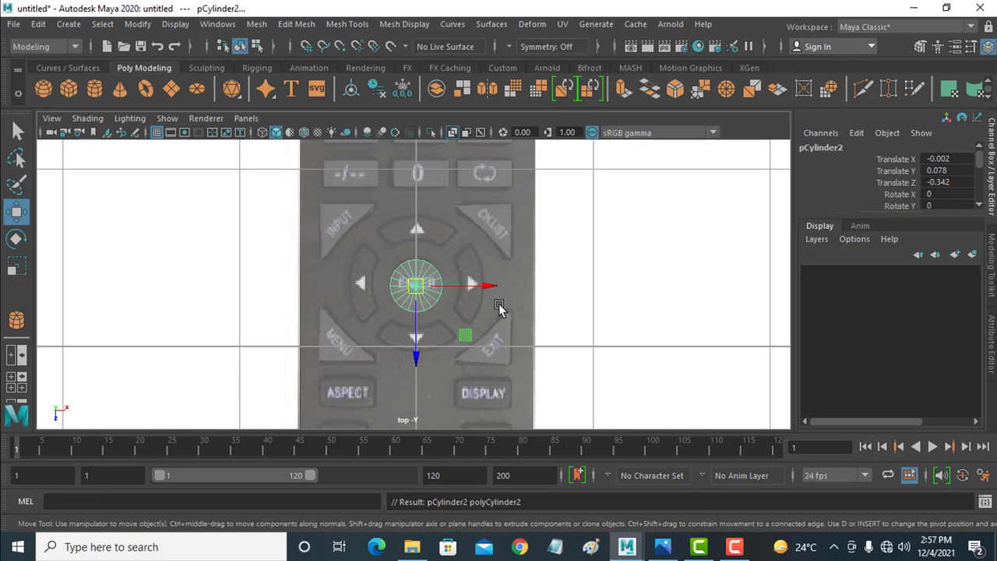
# Lift the cylinder to Translate Y 0.241 in the side view, then return to the top view.
pyautogui.press('space')
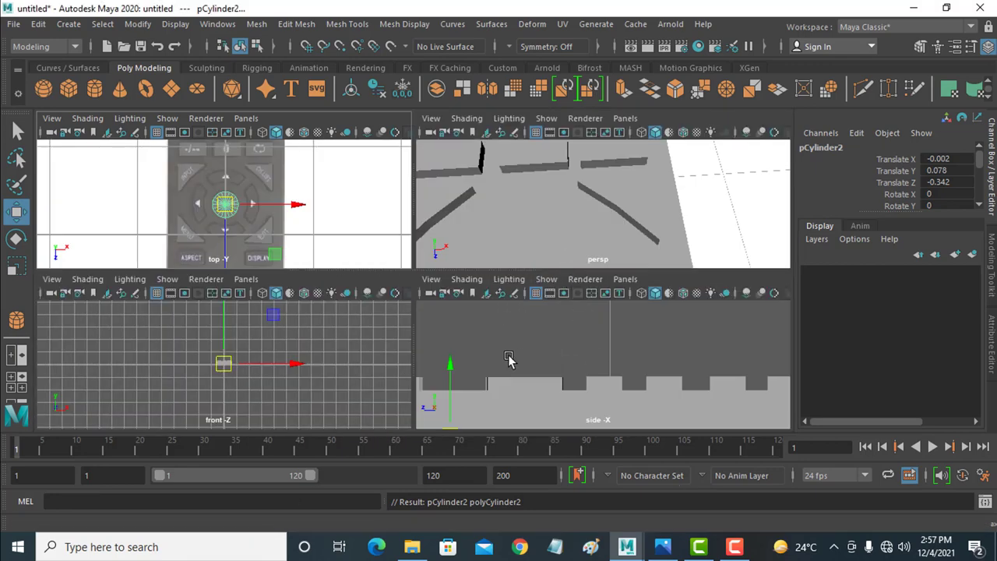
pyautogui.keyDown('alt'); pyautogui.moveTo(508, 359); pyautogui.dragTo(564, 324, button='middle'); pyautogui.keyUp('alt')
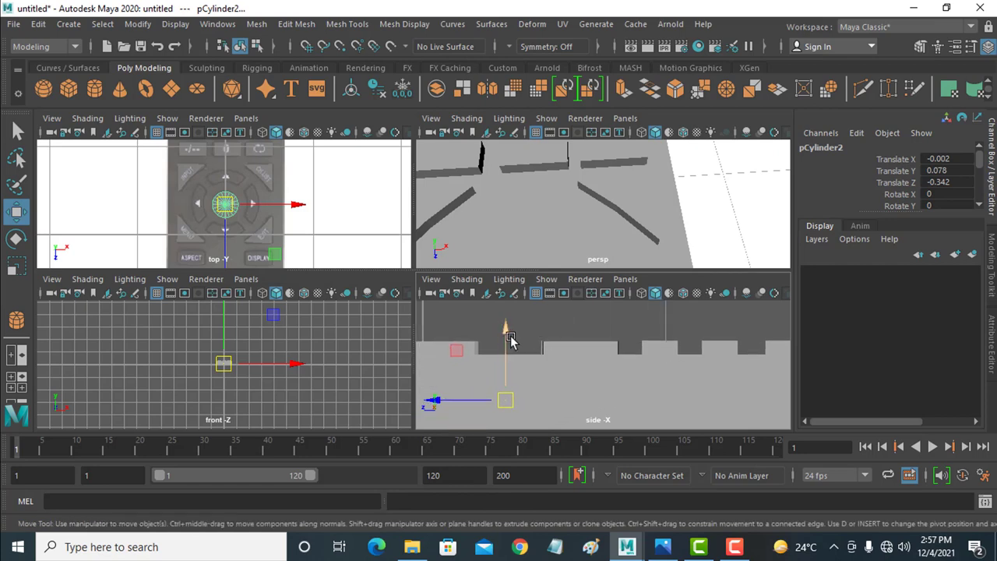
pyautogui.moveTo(506, 338); pyautogui.dragTo(503, 304)
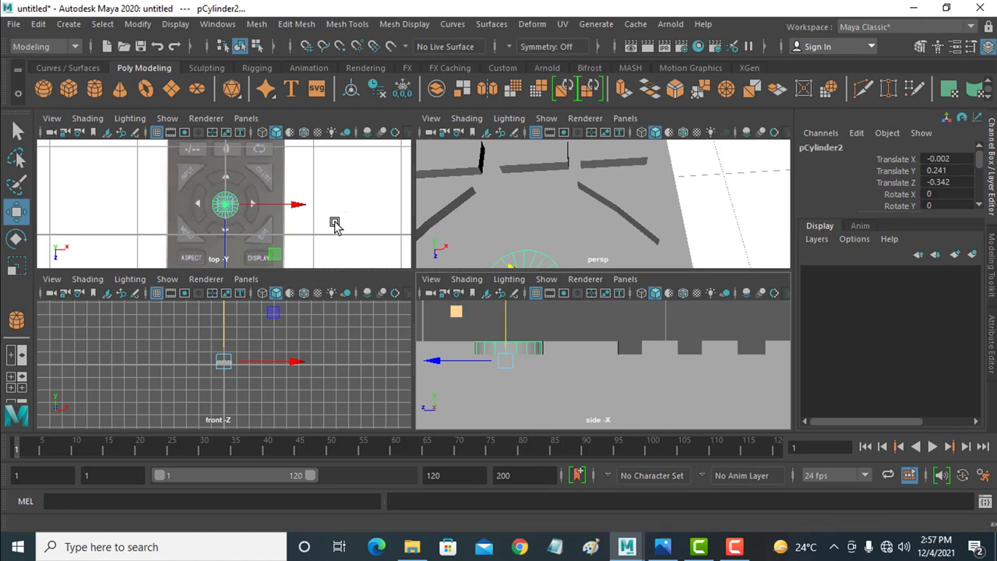
pyautogui.press('space')
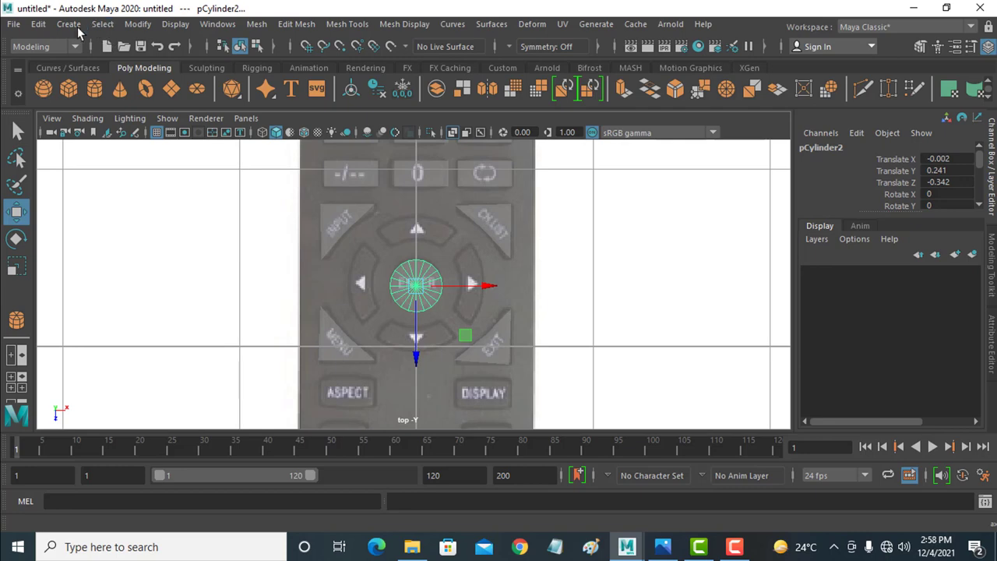
# Create a polygon pipe, pPipe1, and move it beside the remote to about X 0.994, Y 0.11.
pyautogui.click(68, 24)
pyautogui.moveTo(112, 75)
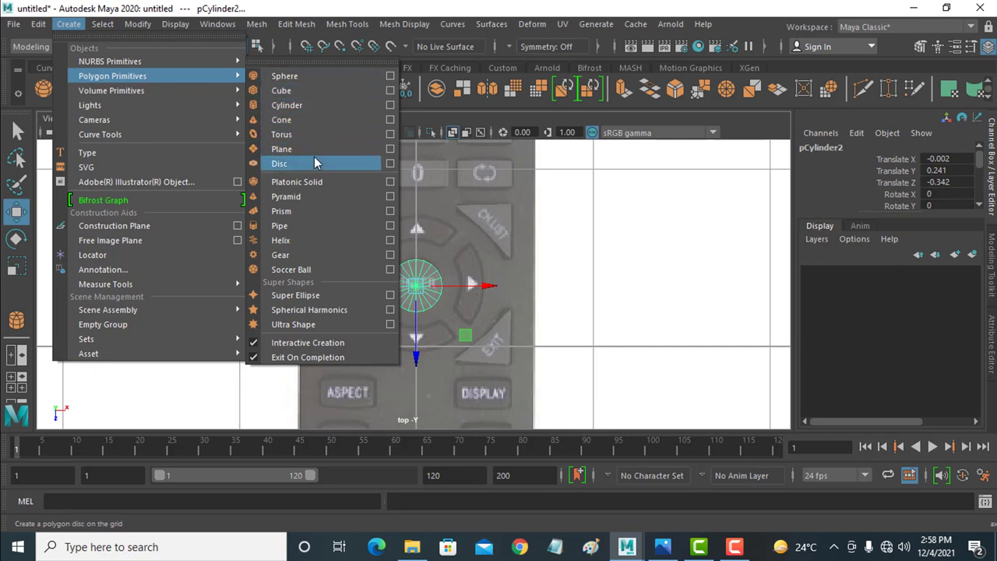
pyautogui.click(312, 226)
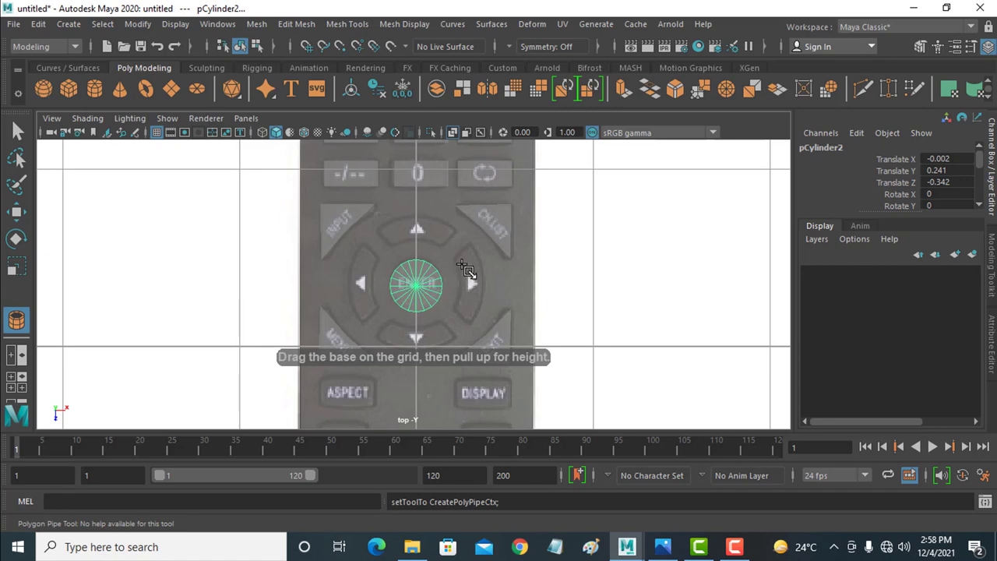
pyautogui.moveTo(459, 258)
pyautogui.mouseDown()
pyautogui.moveTo(491, 297)
pyautogui.moveTo(541, 200)
pyautogui.mouseUp()
pyautogui.moveTo(461, 257); pyautogui.dragTo(590, 285)
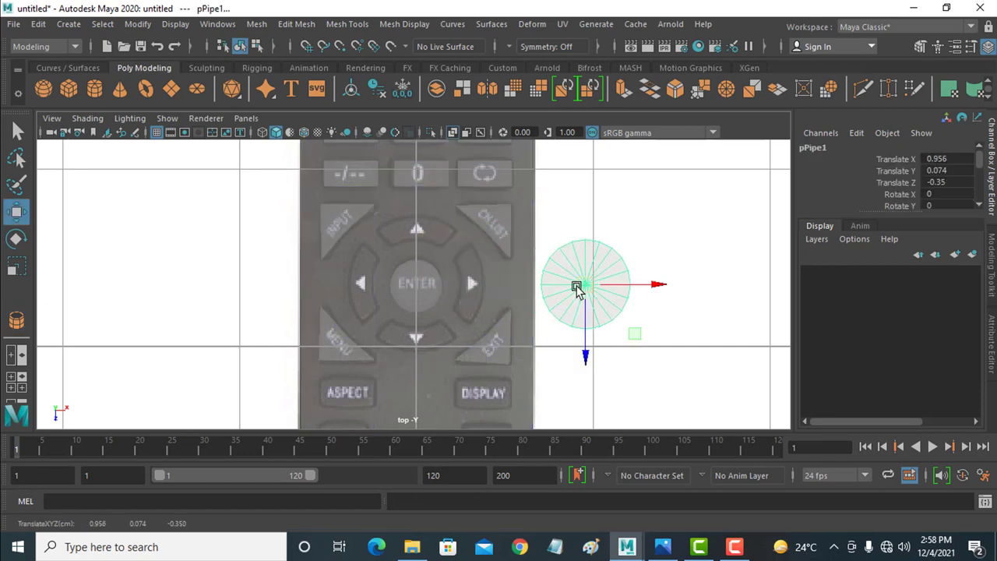
pyautogui.press('space')
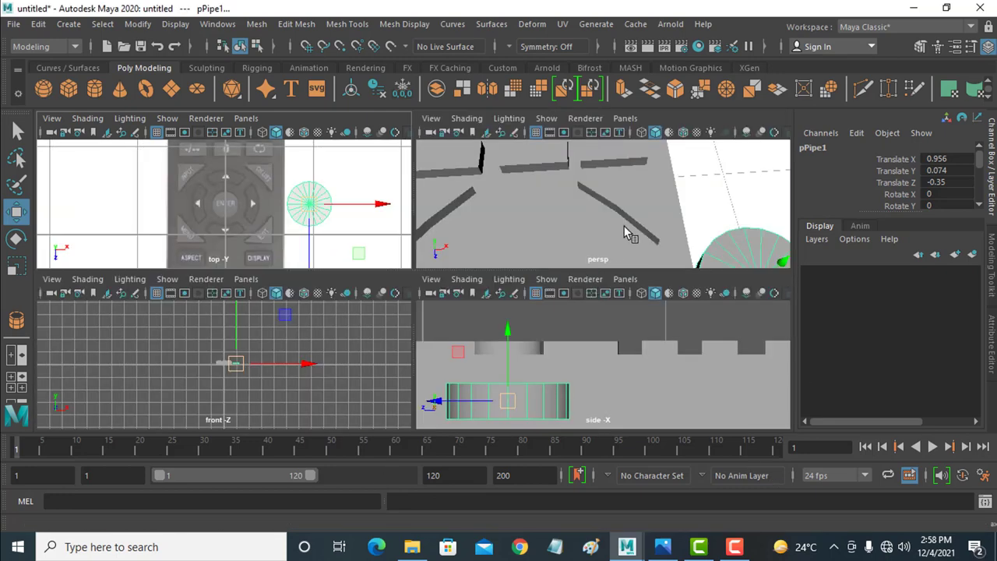
pyautogui.press('space')
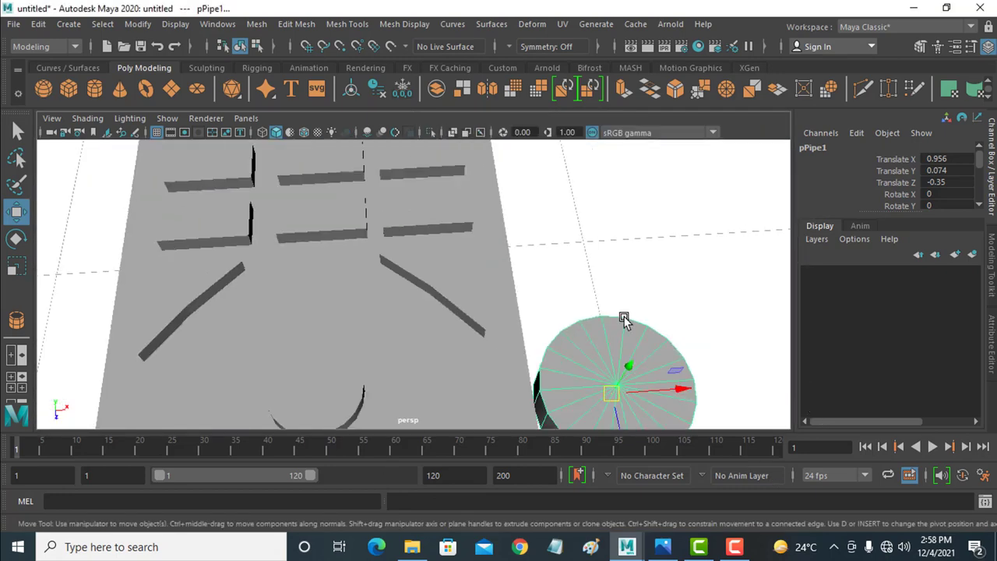
pyautogui.keyDown('alt'); pyautogui.moveTo(626, 317); pyautogui.dragTo(503, 234); pyautogui.keyUp('alt')
pyautogui.moveTo(503, 312); pyautogui.dragTo(517, 287)
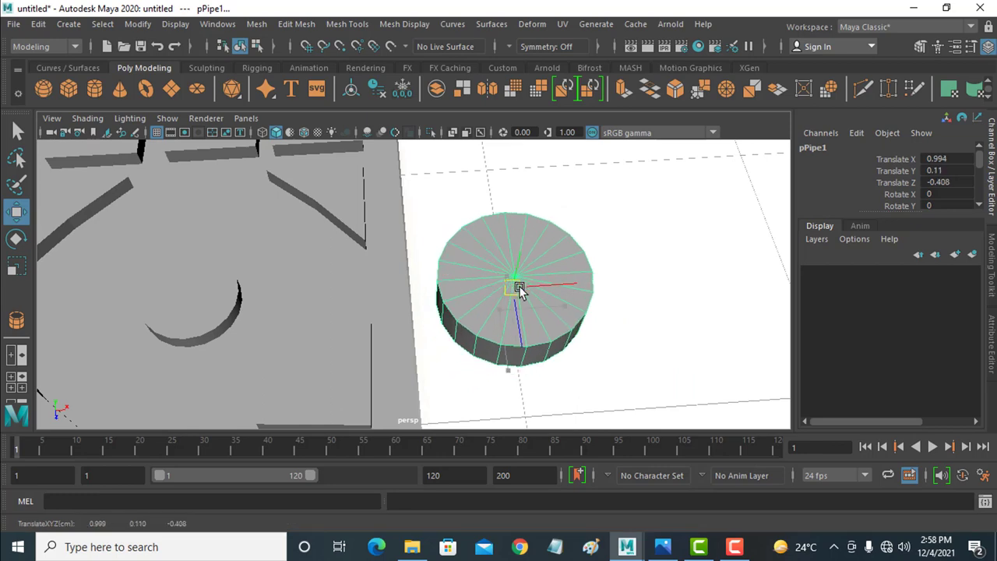
# Try polyPipe1 wall thicknesses of 0.01 and then 0.05 in the Channel Box.
pyautogui.scroll(-2, 900, 188)
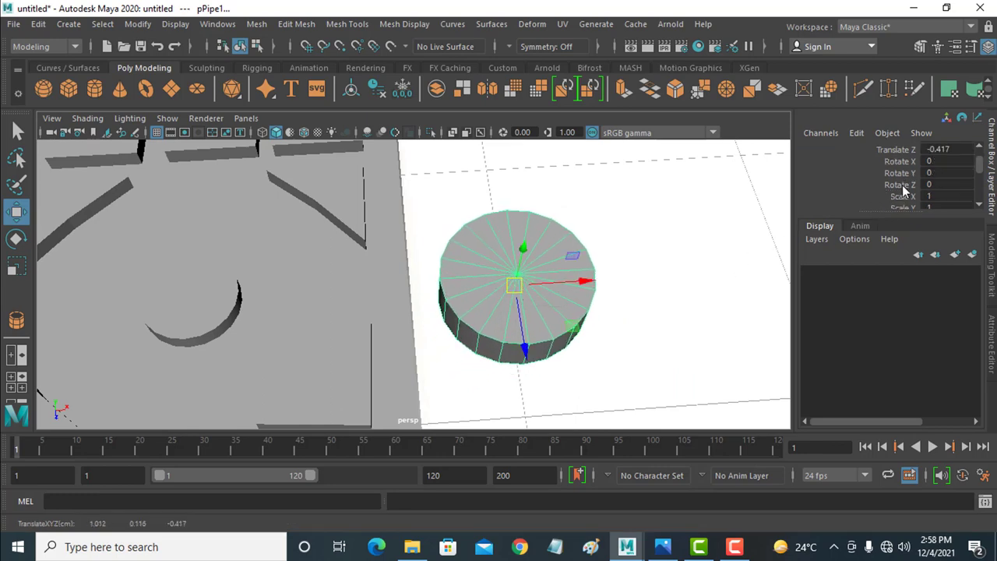
pyautogui.scroll(-2, 902, 187)
pyautogui.scroll(-2, 904, 186)
pyautogui.scroll(-2, 904, 190)
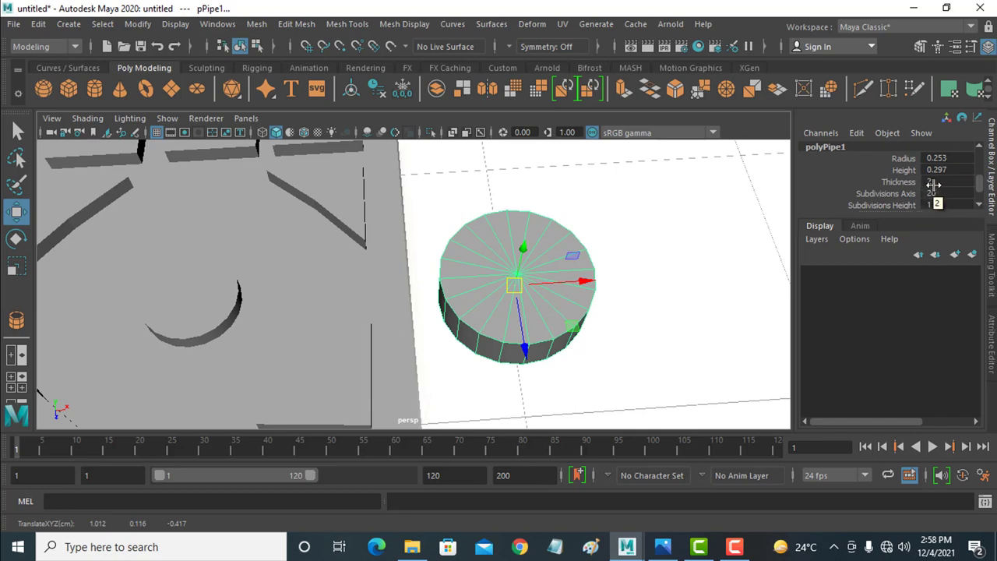
pyautogui.doubleClick(934, 181)
pyautogui.write('0.01')
pyautogui.press('Return')
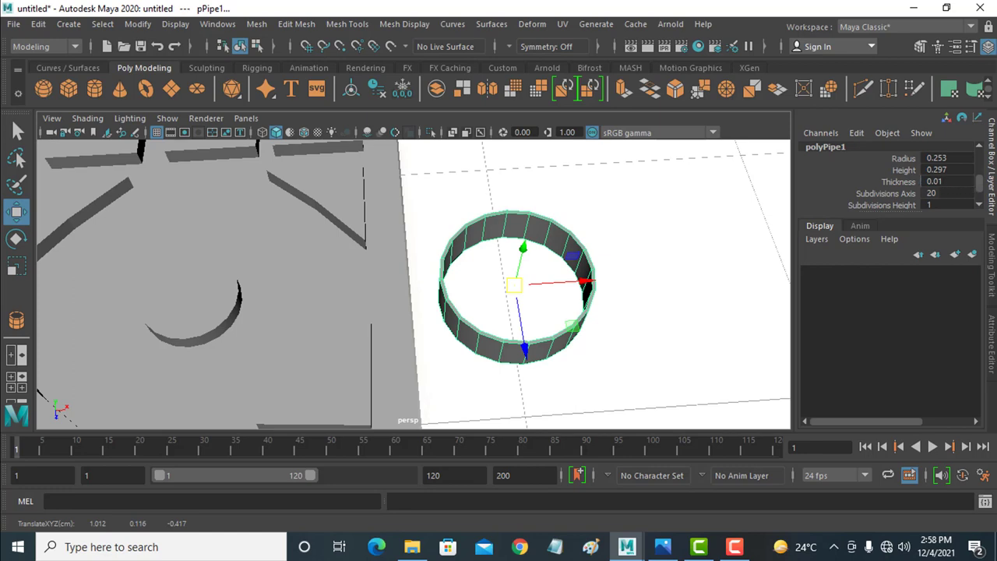
pyautogui.click(963, 182)
pyautogui.doubleClick(963, 182)
pyautogui.write('.0')
pyautogui.press('Return')
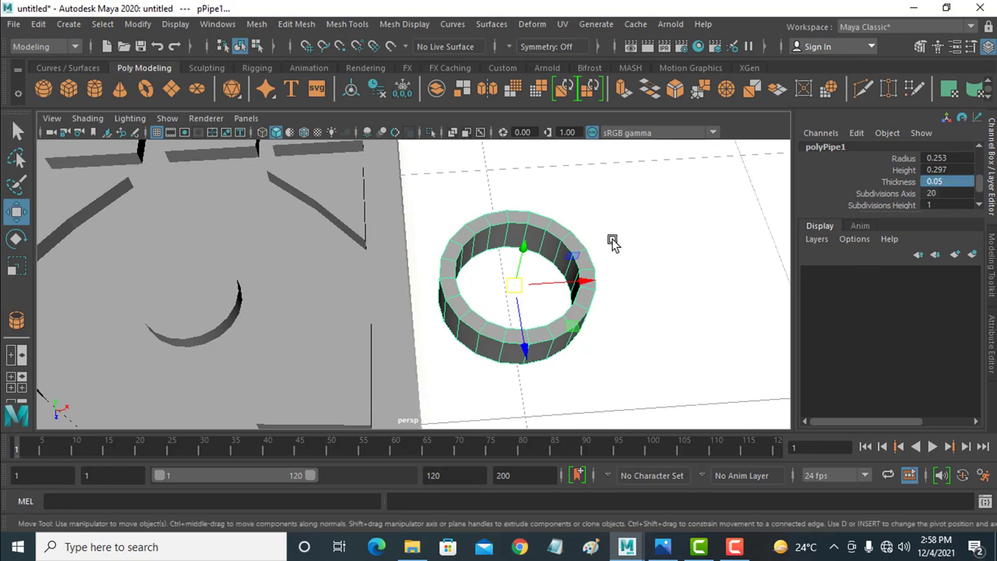
# In the four-view layout, test thicknesses 1, 0.5 and 0.09, settling on 0.1.
pyautogui.press('space')
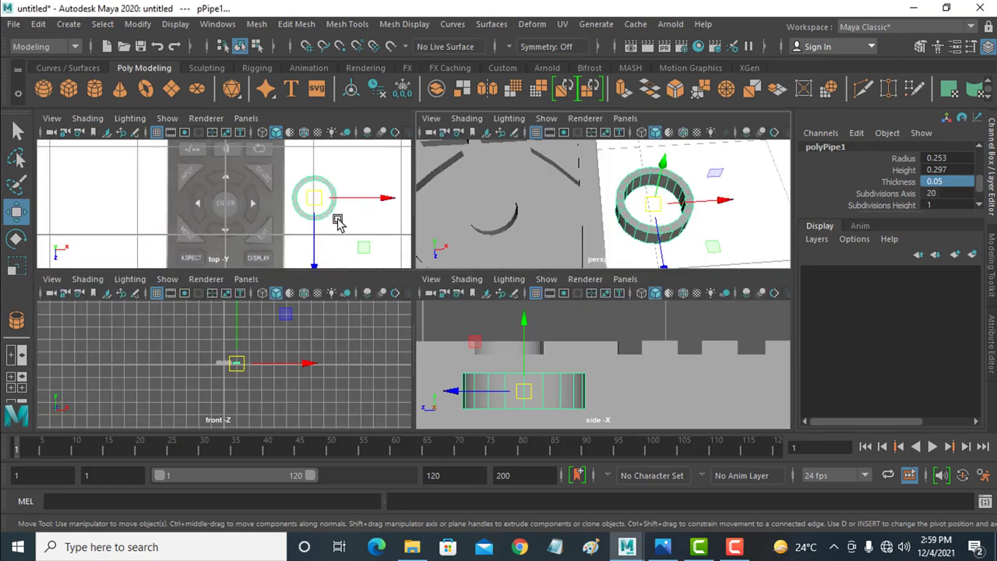
pyautogui.press('1')
pyautogui.doubleClick(962, 182)
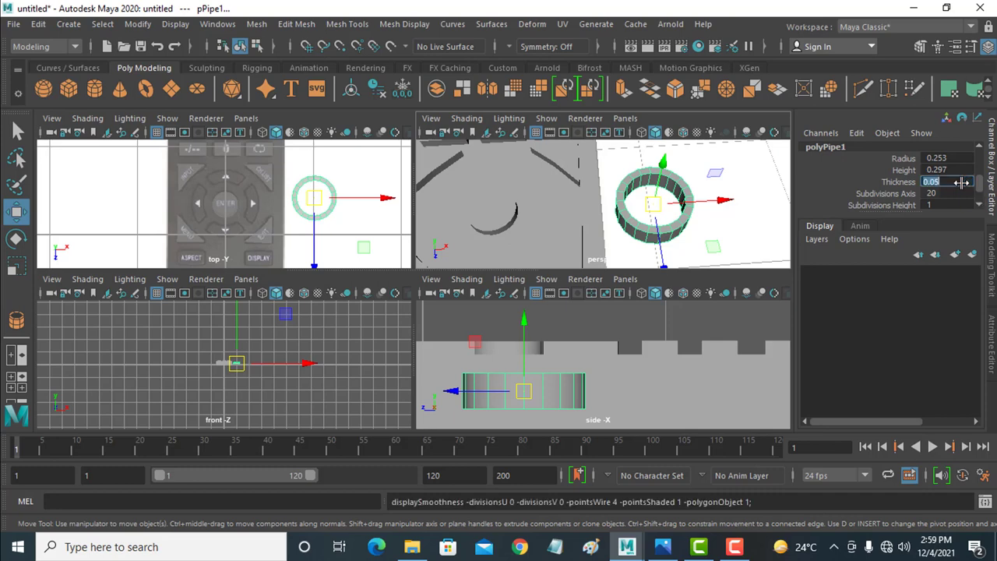
pyautogui.write('1')
pyautogui.press('Return')
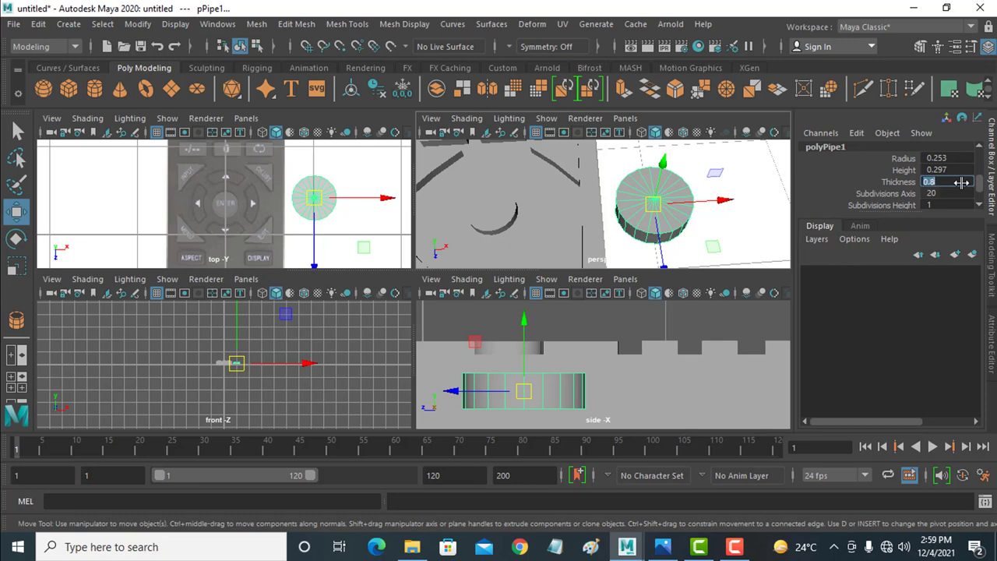
pyautogui.press('BackSpace')
pyautogui.write('5')
pyautogui.press('Return')
pyautogui.moveTo(654, 204); pyautogui.dragTo(668, 201)
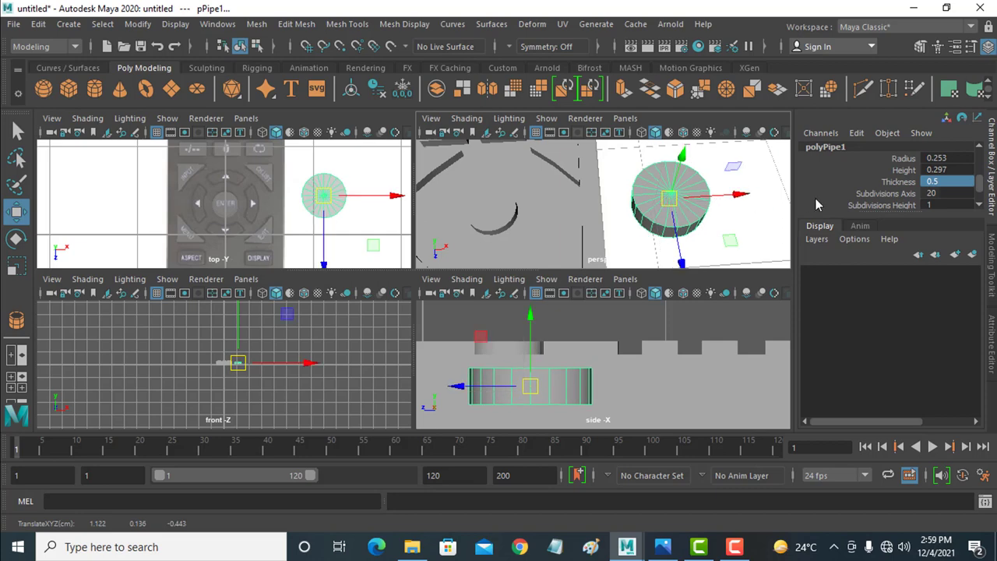
pyautogui.doubleClick(946, 183)
pyautogui.write('0.1')
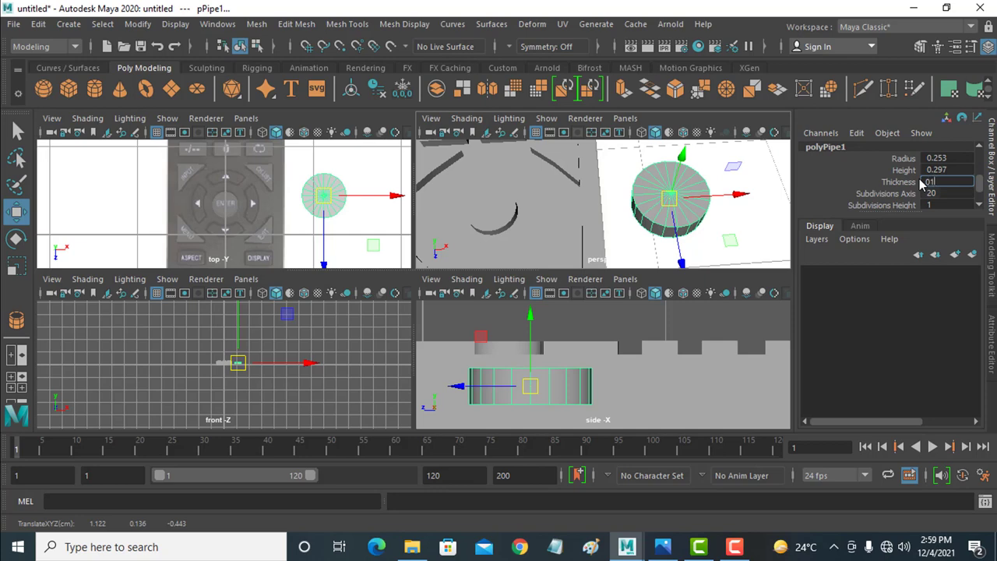
pyautogui.write('.09')
pyautogui.press('Return')
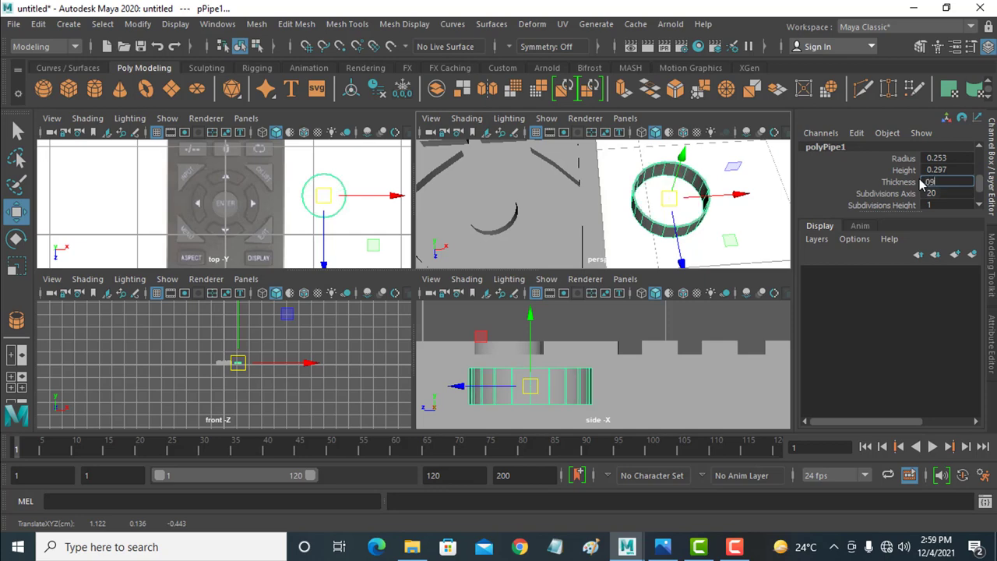
pyautogui.press('Return')
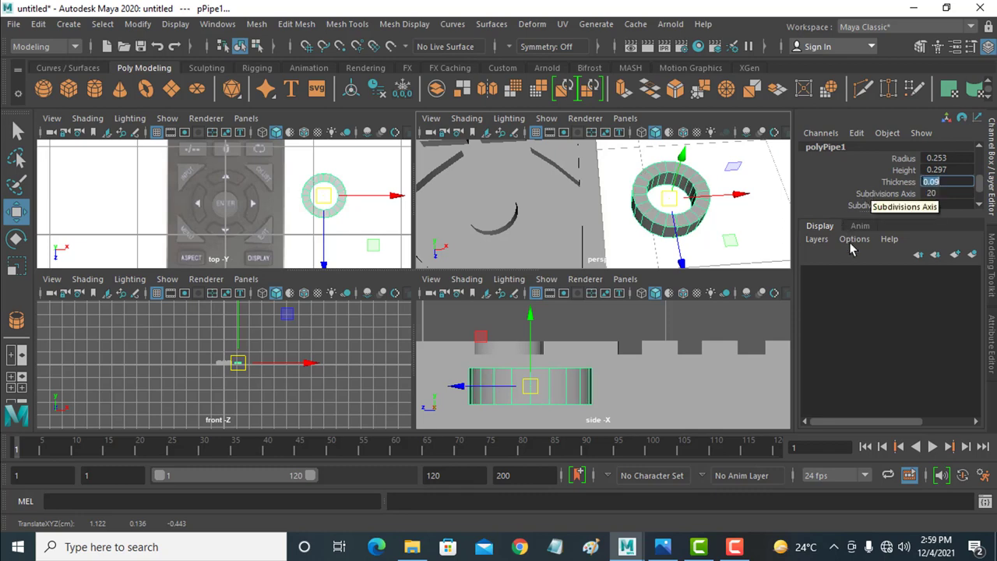
pyautogui.write('0.1')
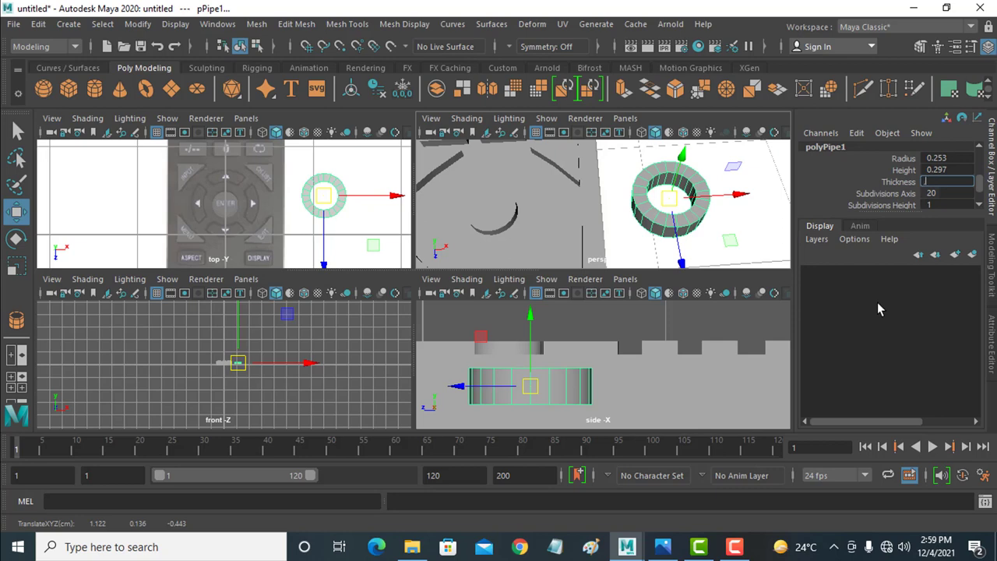
pyautogui.press('Return')
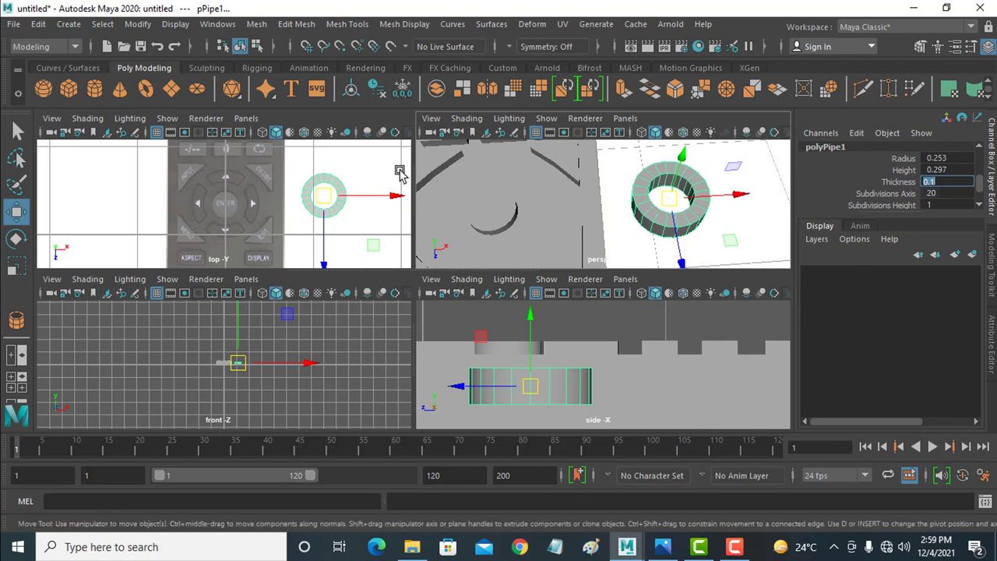
# Move the pipe ring onto the D-pad, centred over ENTER in the maximized top view.
pyautogui.moveTo(329, 200); pyautogui.dragTo(243, 209)
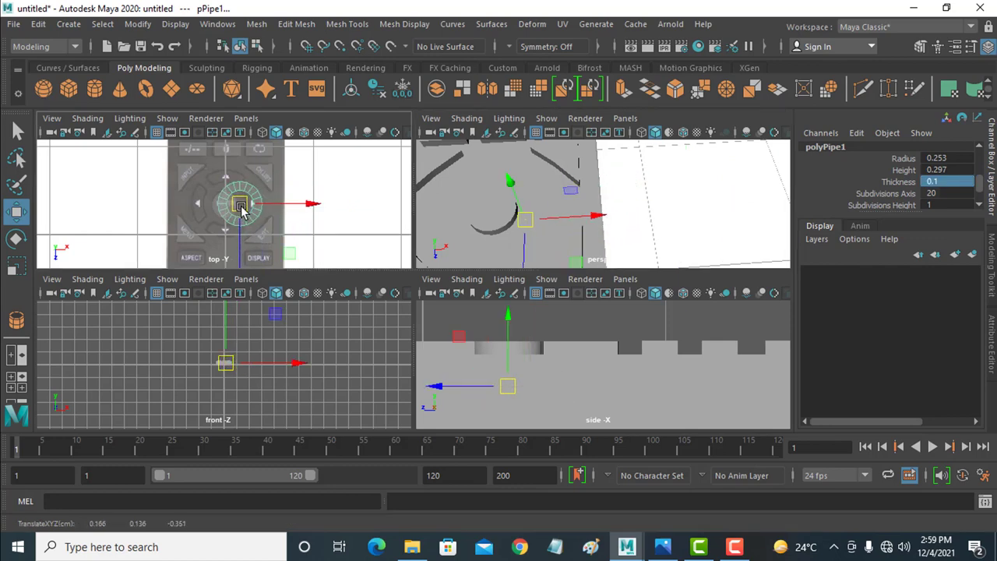
pyautogui.press('space')
pyautogui.scroll(3, 478, 291)
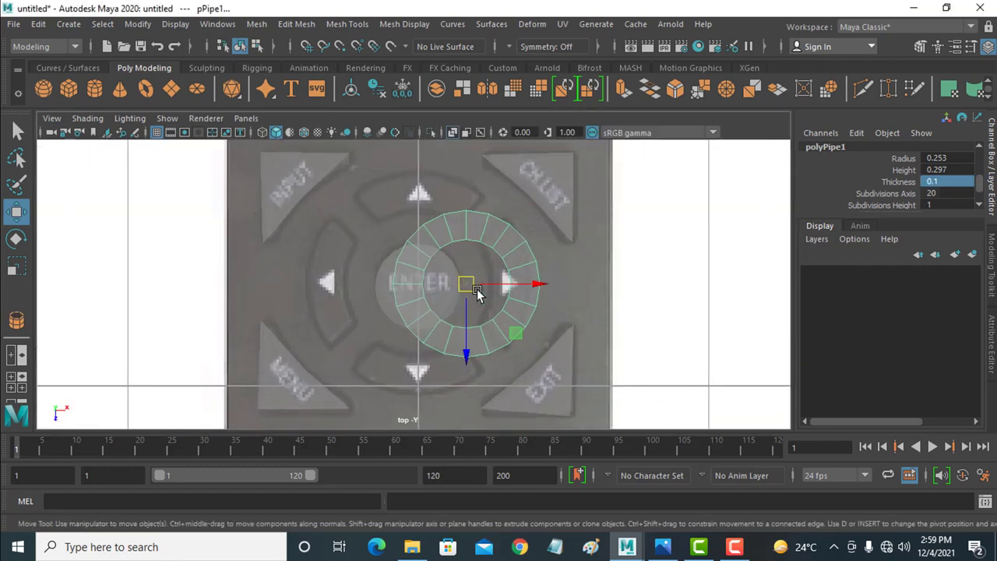
pyautogui.moveTo(471, 284)
pyautogui.mouseDown()
pyautogui.moveTo(431, 280)
pyautogui.moveTo(458, 285)
pyautogui.mouseUp()
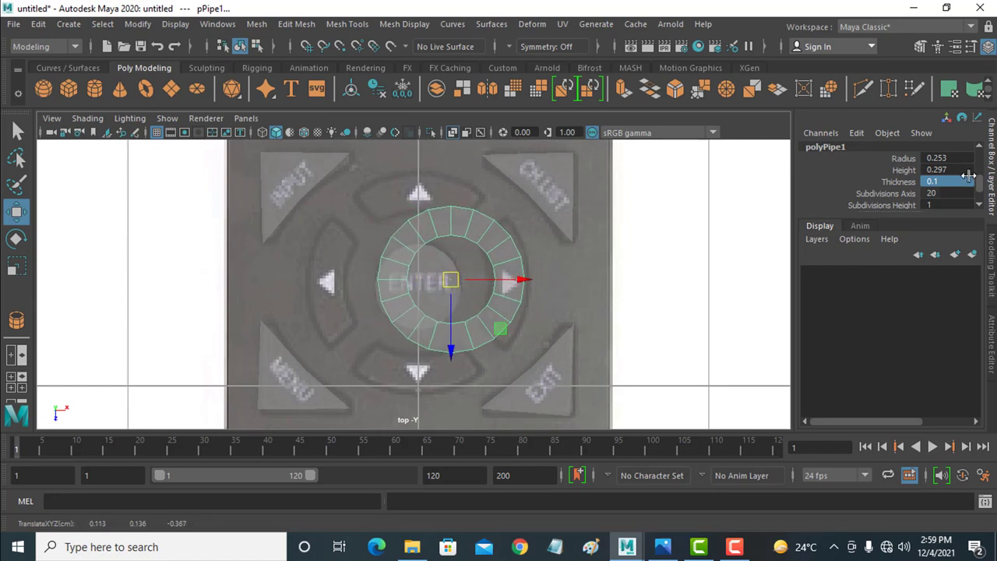
pyautogui.scroll(-2, 918, 181)
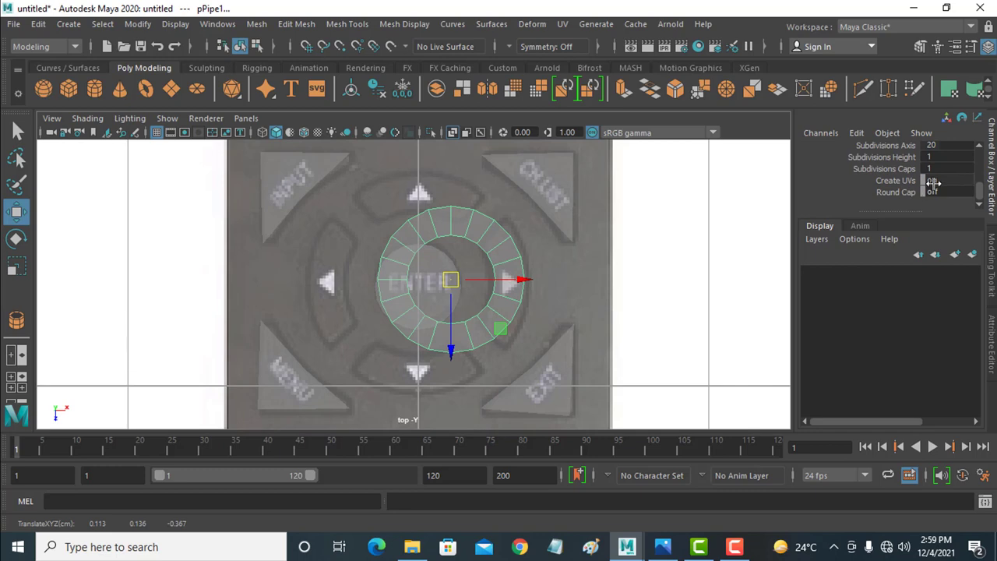
pyautogui.scroll(1, 919, 180)
pyautogui.scroll(1, 905, 182)
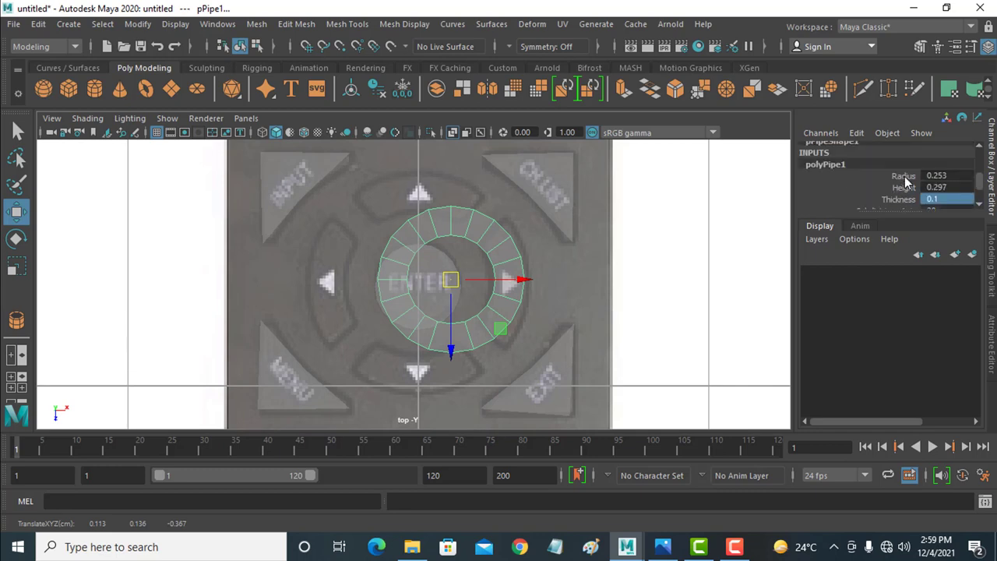
pyautogui.scroll(1, 906, 182)
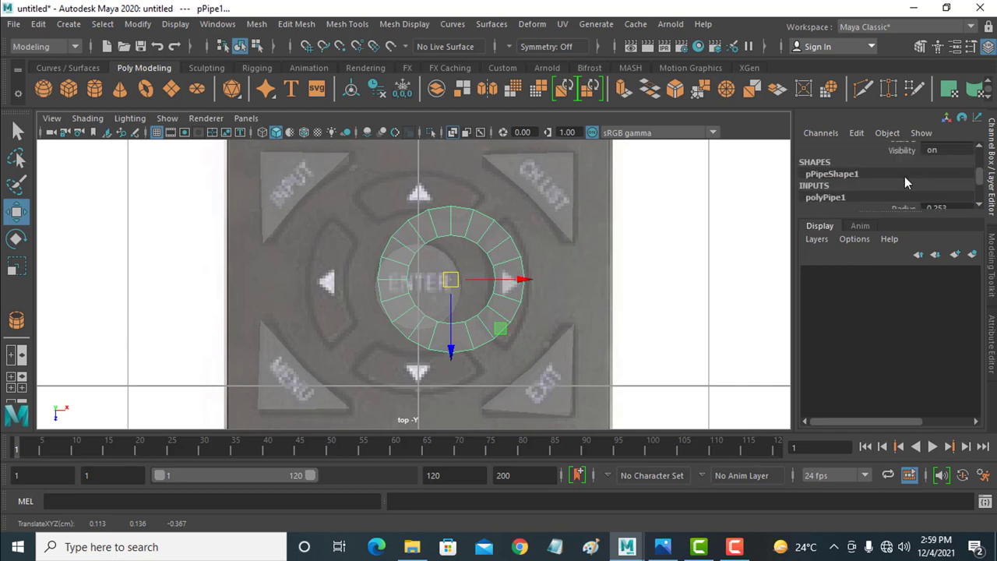
pyautogui.scroll(-1, 904, 176)
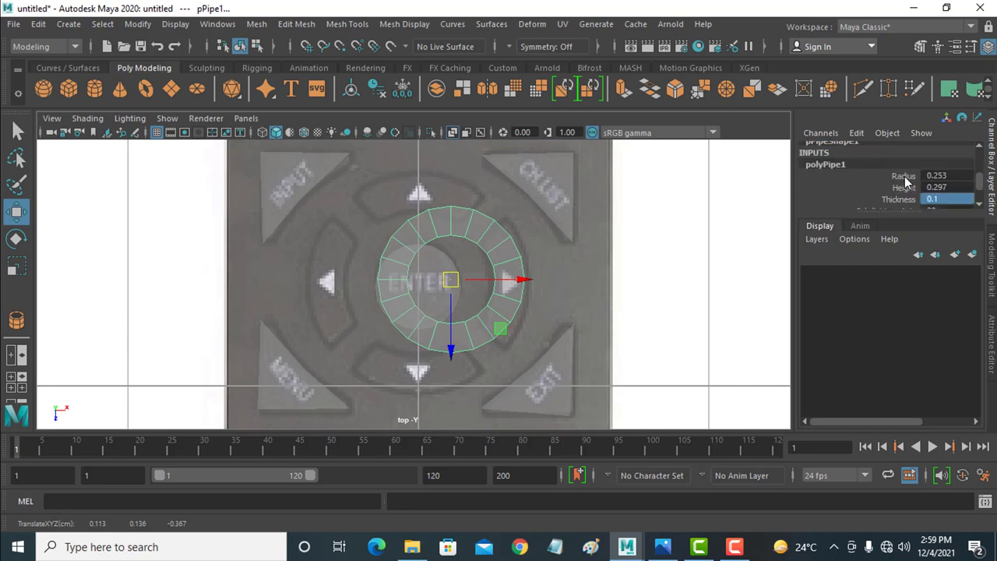
# Set the polyPipe1 Radius to 0.3 and re-centre the ring on ENTER.
pyautogui.doubleClick(963, 176)
pyautogui.press('BackSpace')
pyautogui.write('3')
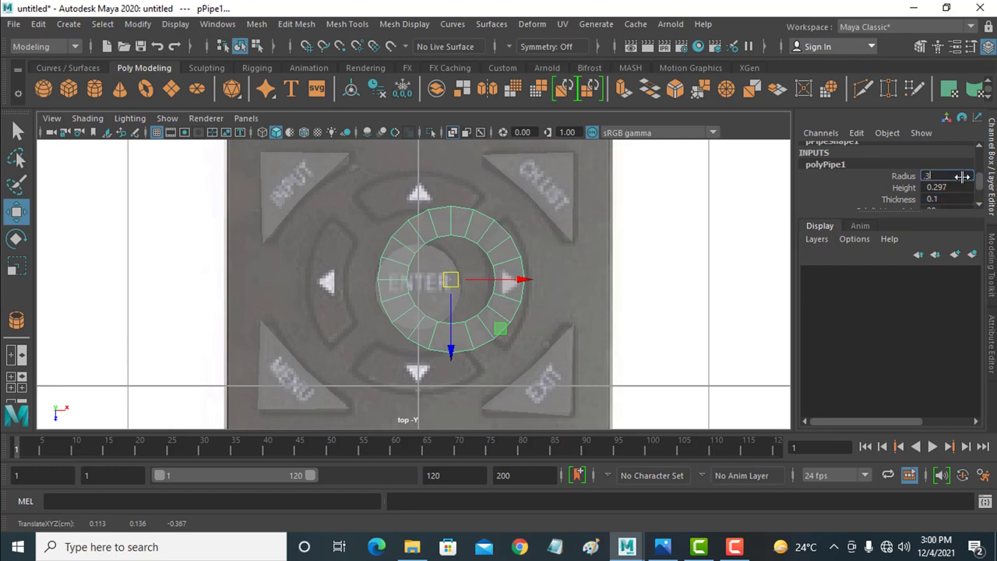
pyautogui.press('Return')
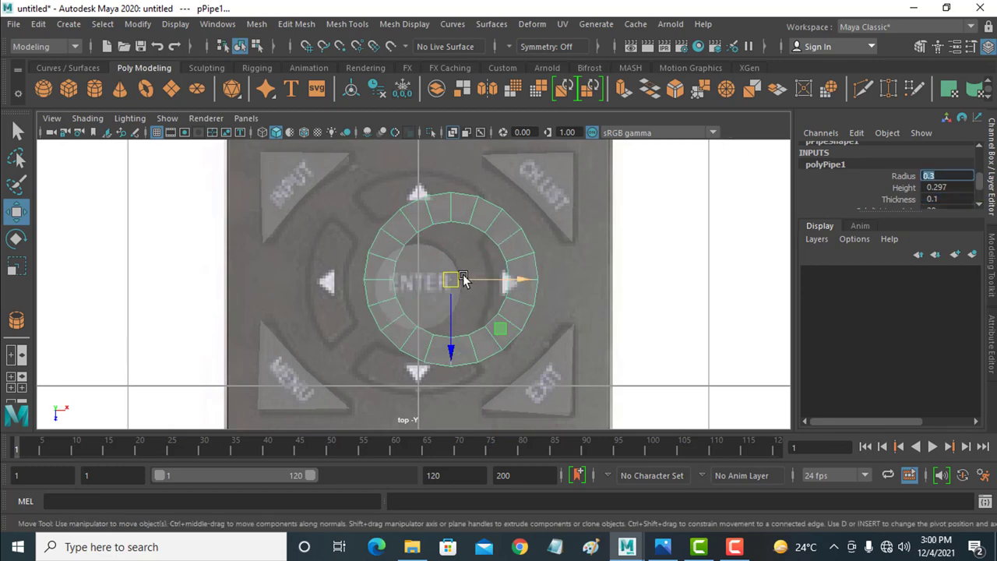
pyautogui.moveTo(451, 279); pyautogui.dragTo(437, 284)
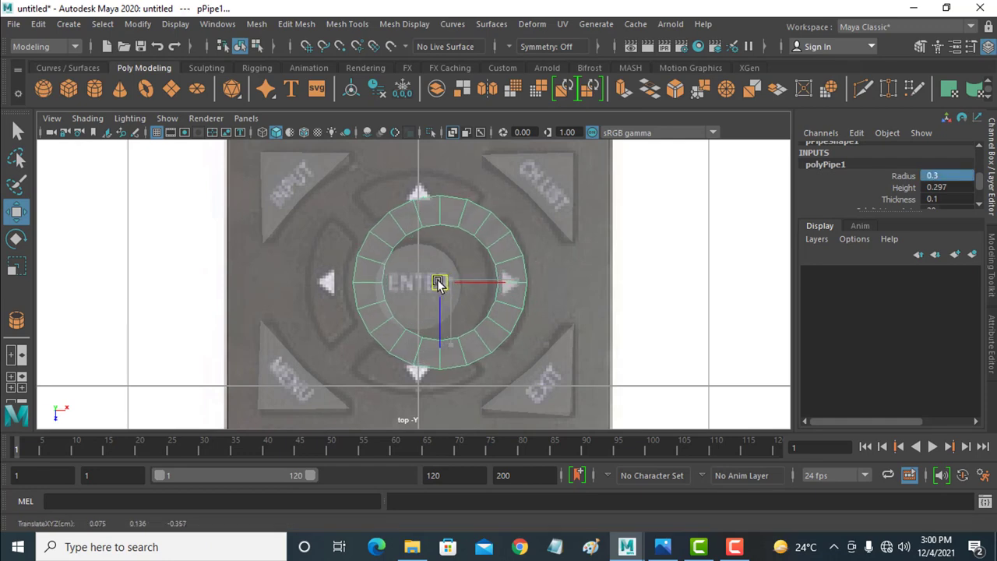
pyautogui.scroll(-1, 911, 197)
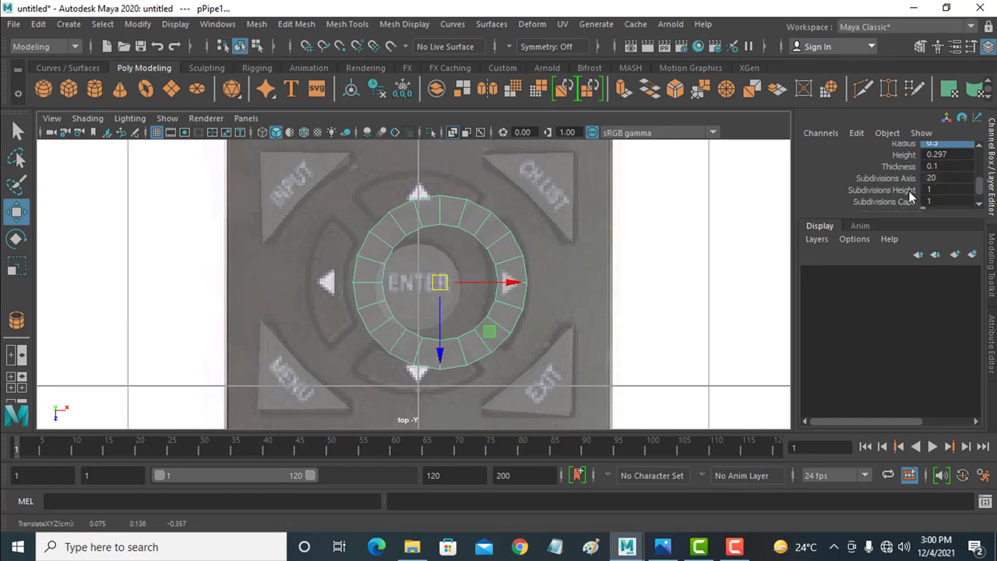
pyautogui.scroll(-1, 912, 196)
pyautogui.scroll(1, 902, 187)
pyautogui.scroll(1, 904, 191)
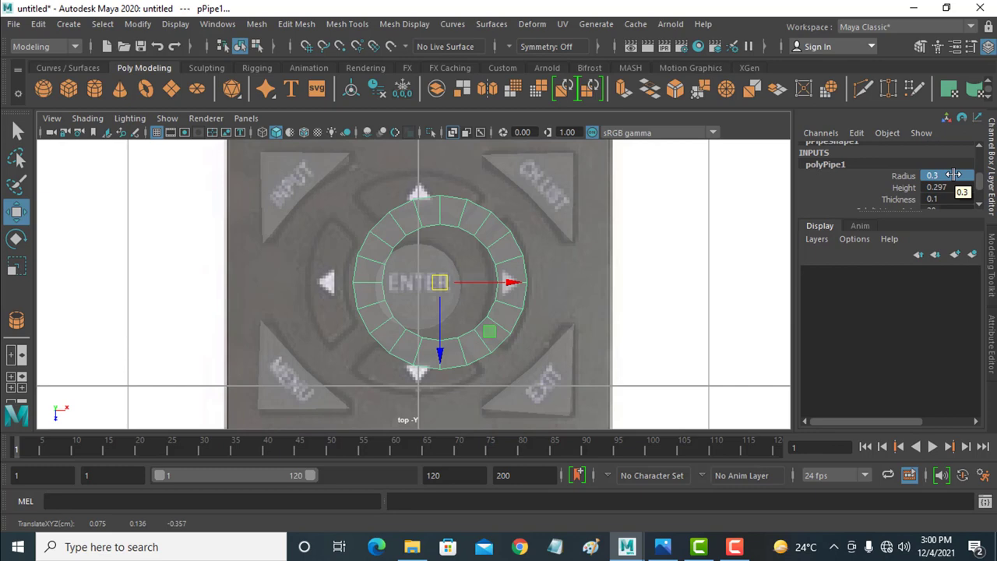
# Show the pipe smoothed and shaded, try a 0.35 radius, then revert to 0.3.
pyautogui.press('3')
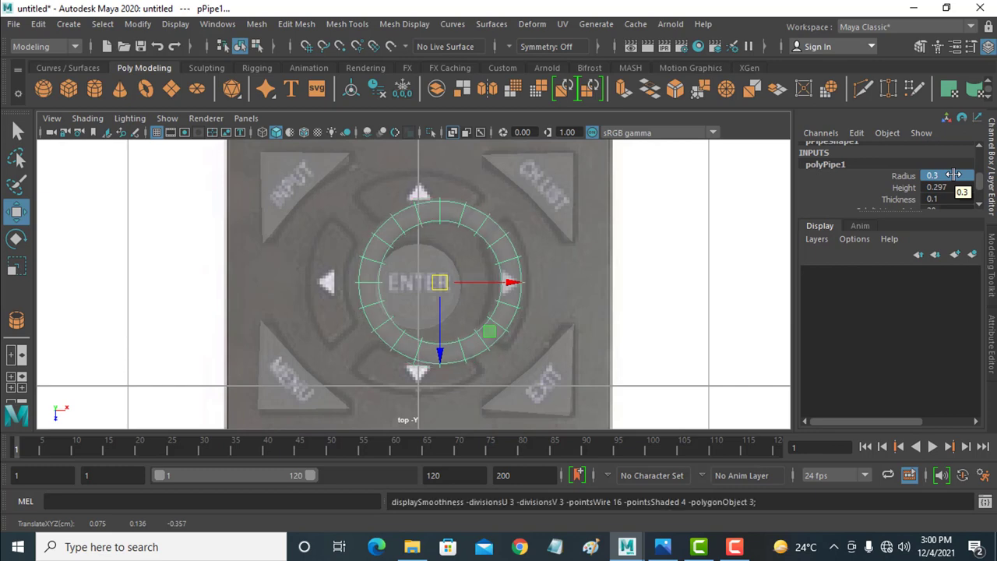
pyautogui.press('5')
pyautogui.doubleClick(954, 175)
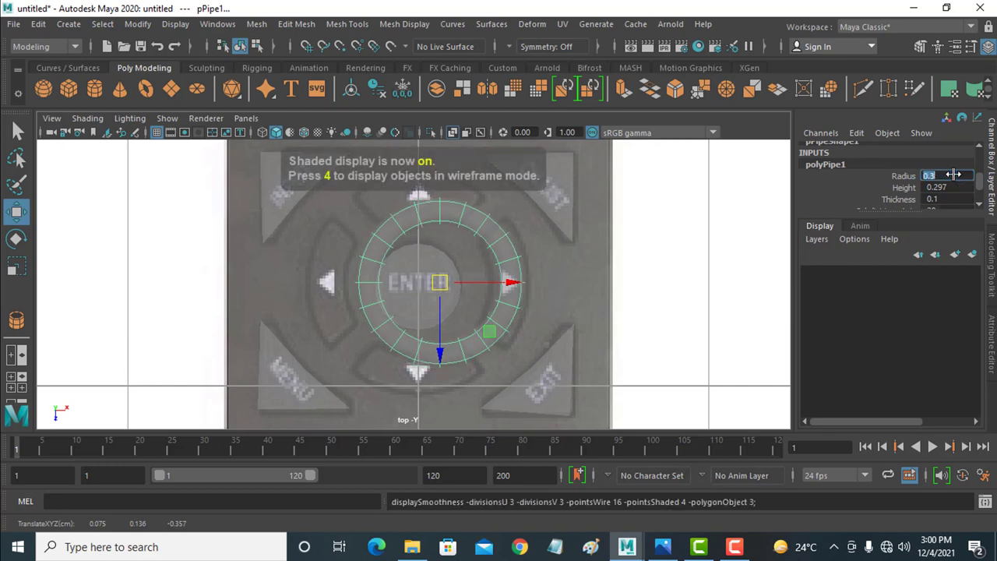
pyautogui.write('3.35')
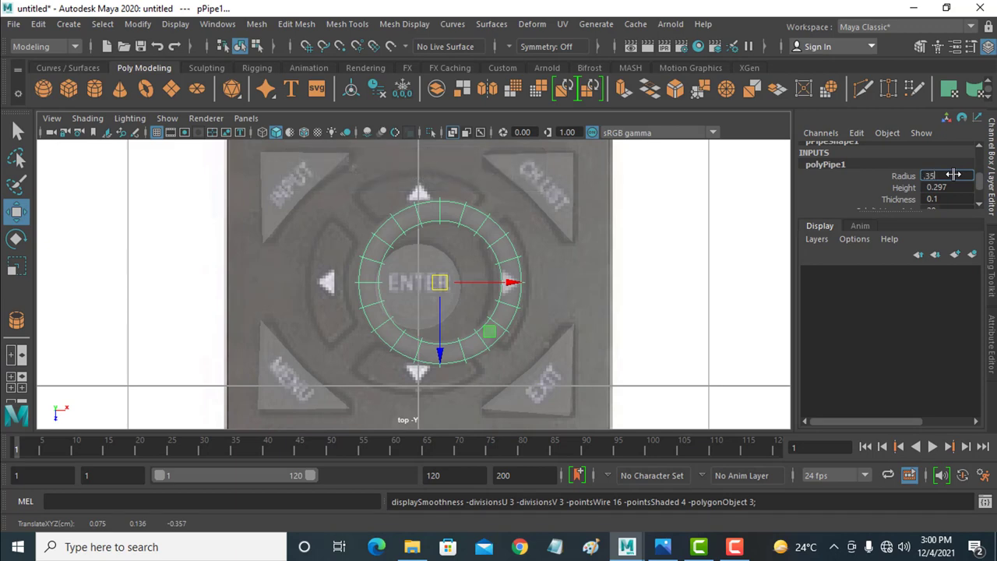
pyautogui.press('Return')
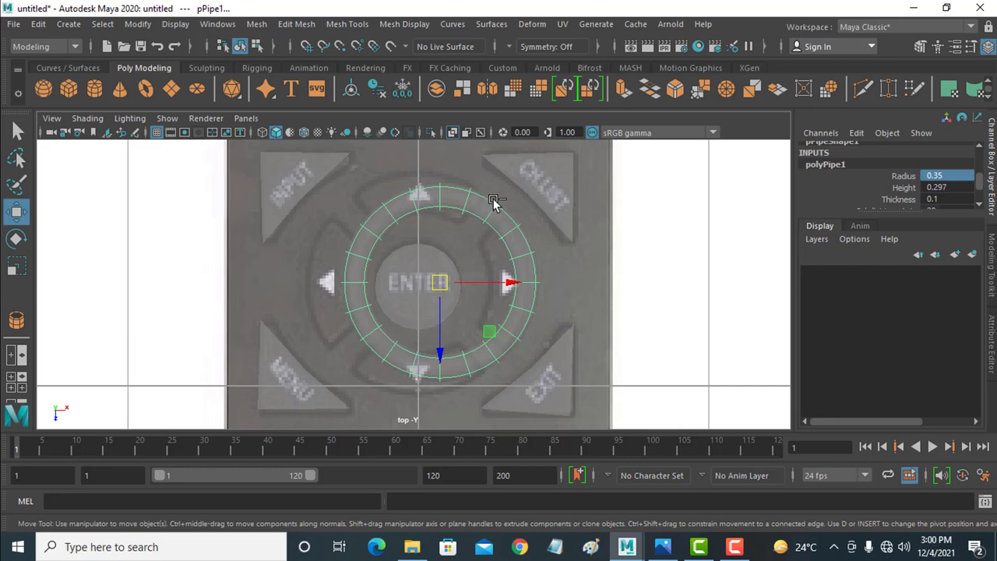
pyautogui.hotkey('ctrl', 'z')
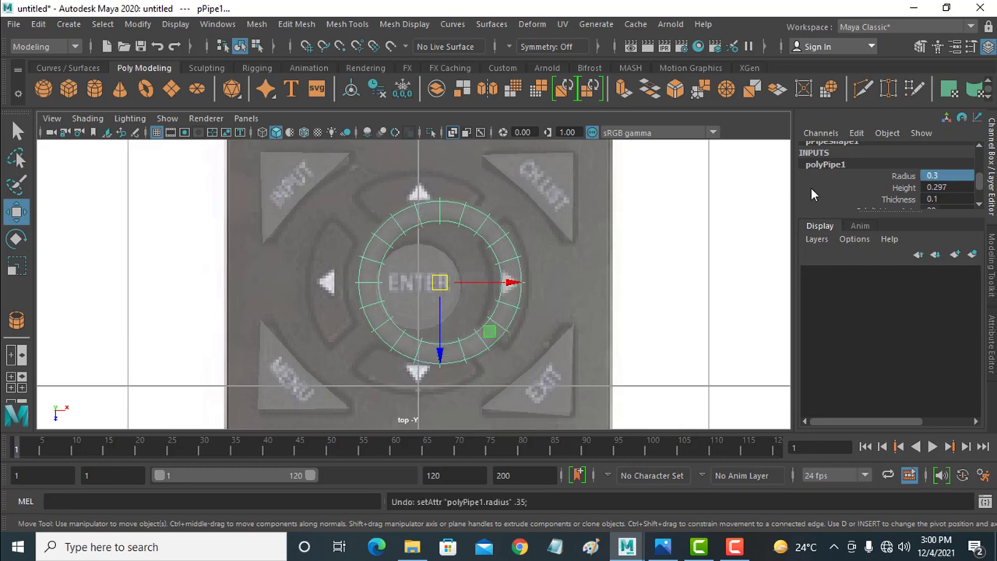
# Set the pipe ring's thickness to 0.15 in the Channel Box.
pyautogui.scroll(-2, 907, 199)
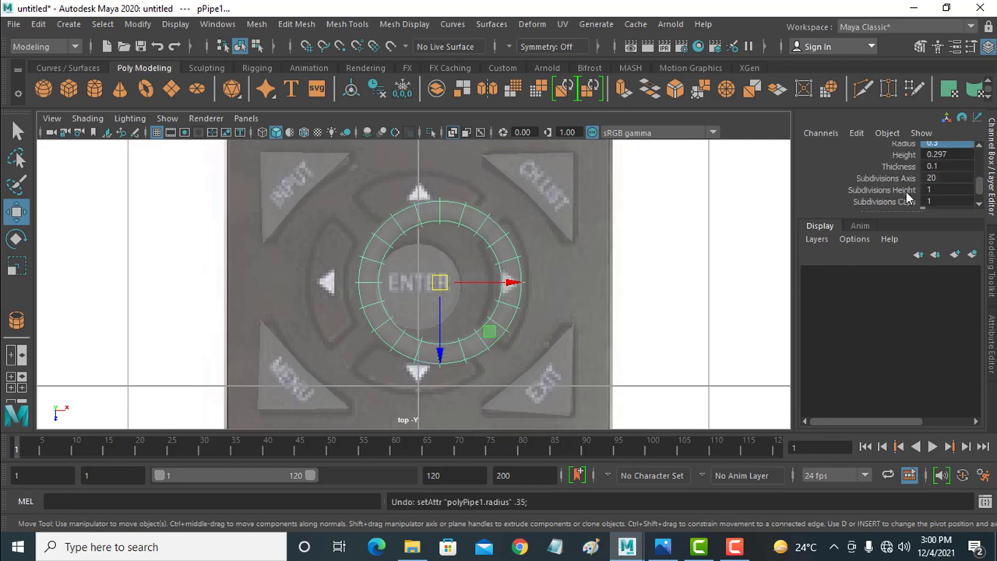
pyautogui.click(945, 168)
pyautogui.write('.2')
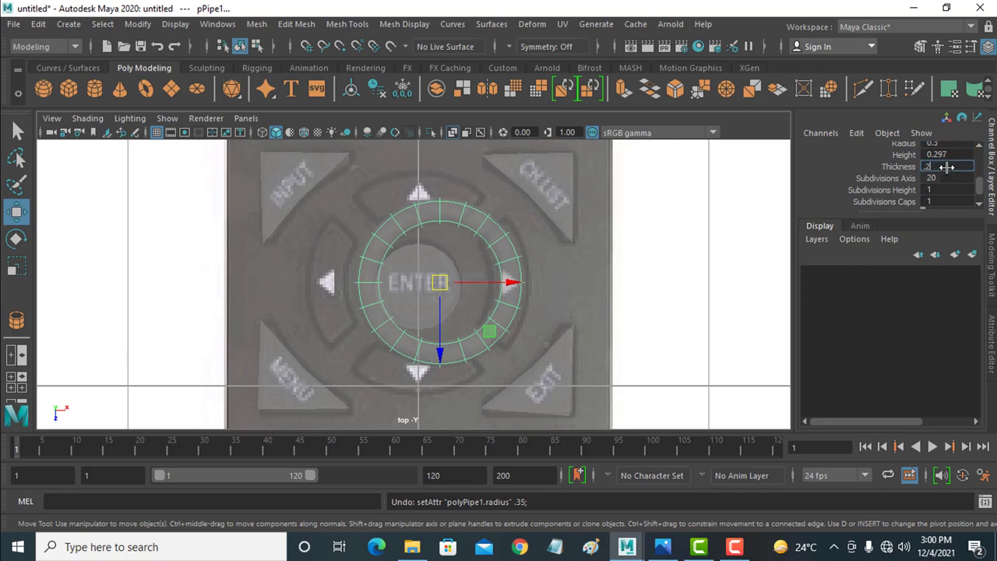
pyautogui.write('.15')
pyautogui.press('Return')
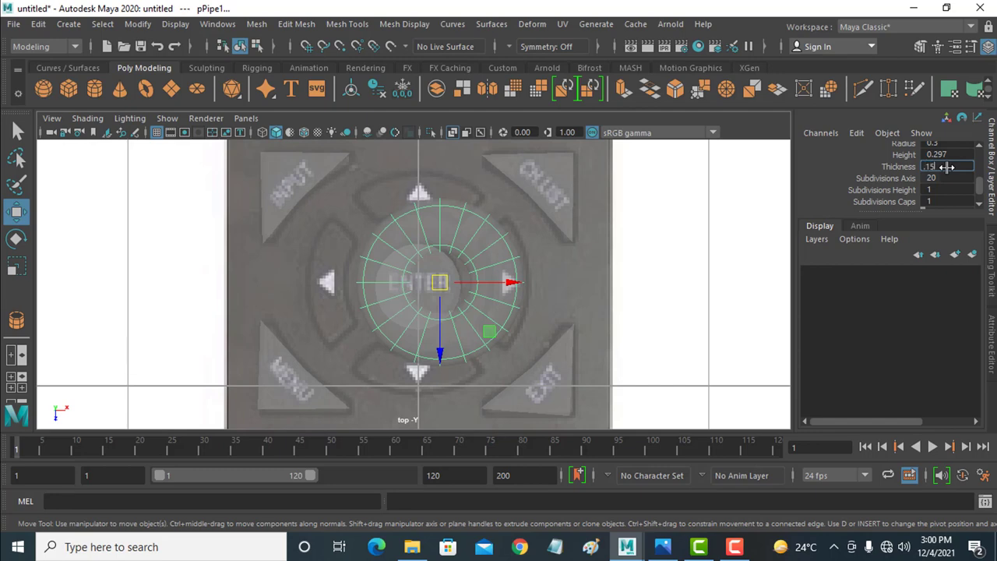
pyautogui.press('Return')
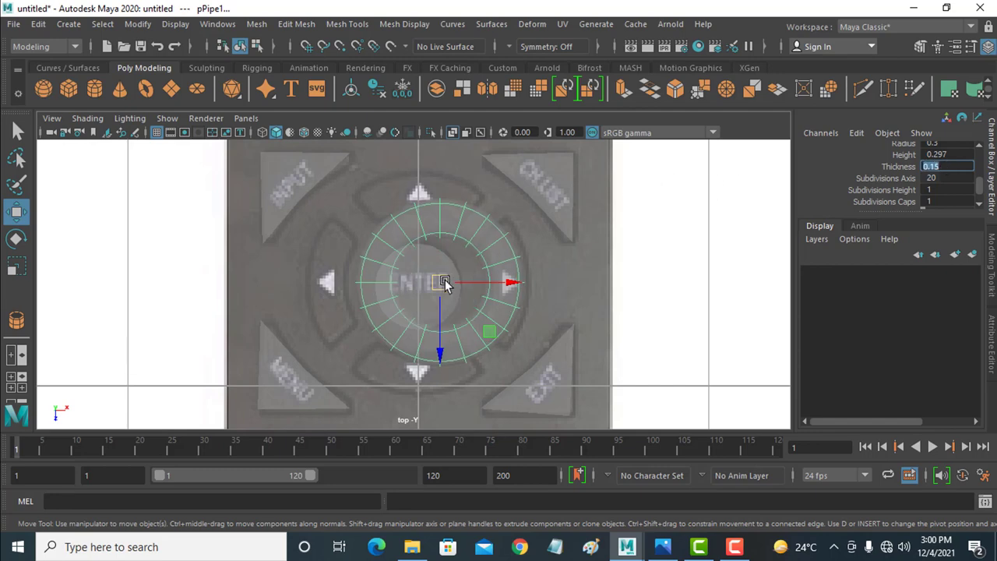
# Nudge the pipe ring slightly right and return to object selection.
pyautogui.moveTo(445, 280); pyautogui.dragTo(456, 279)
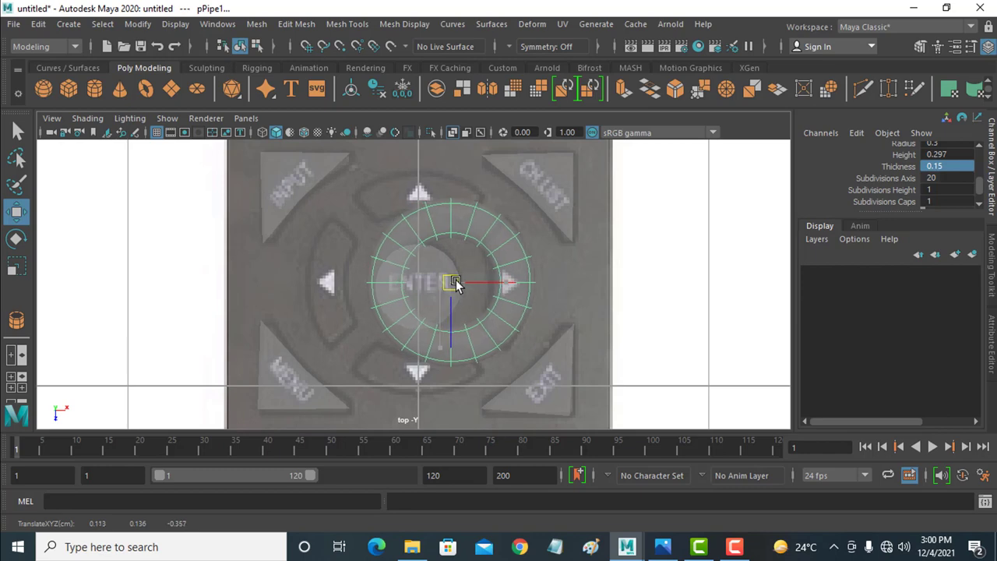
pyautogui.moveTo(456, 144); pyautogui.dragTo(466, 191, button='right')
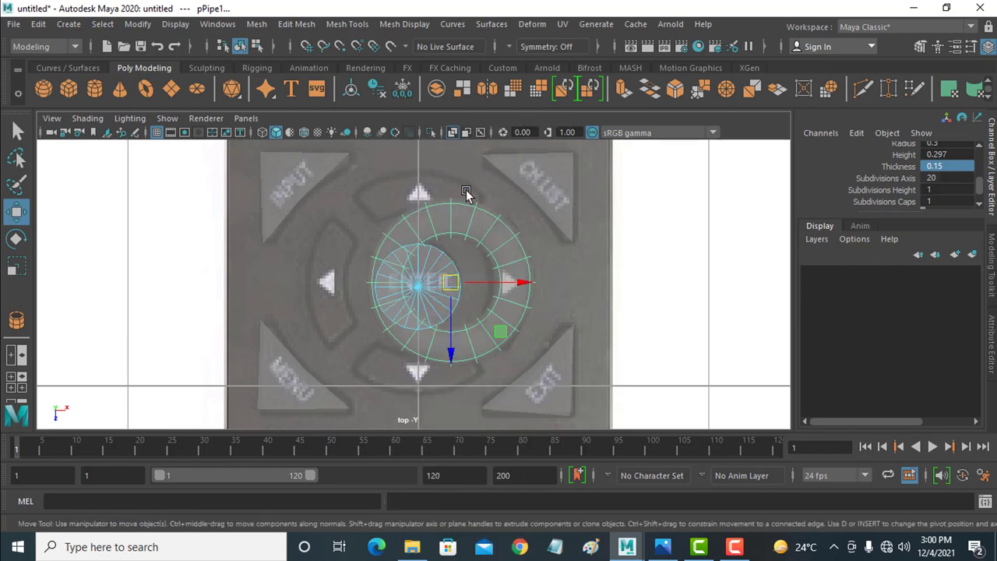
pyautogui.click(442, 238)
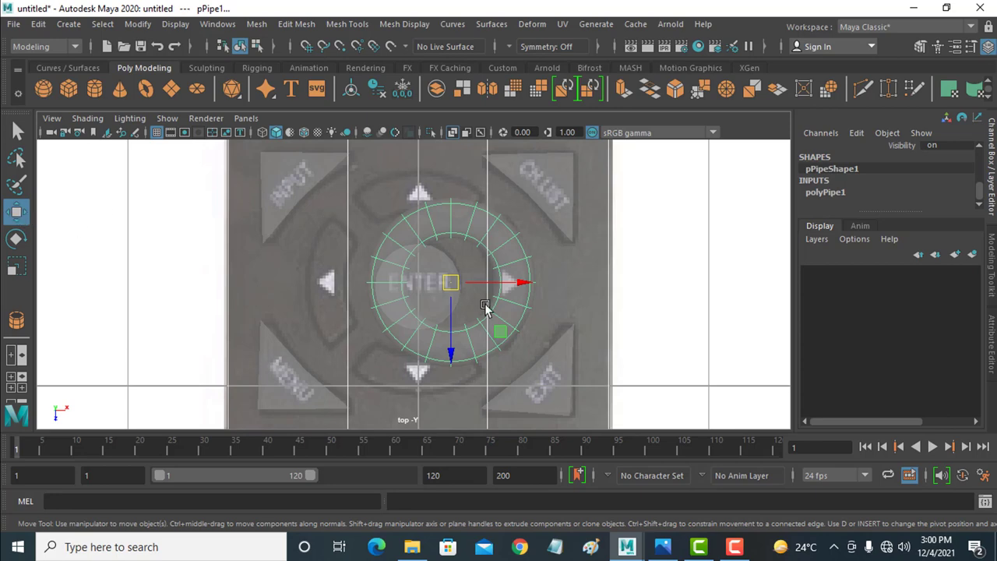
# In the four-view layout, try raising and sliding the ring, undoing both moves.
pyautogui.press('space')
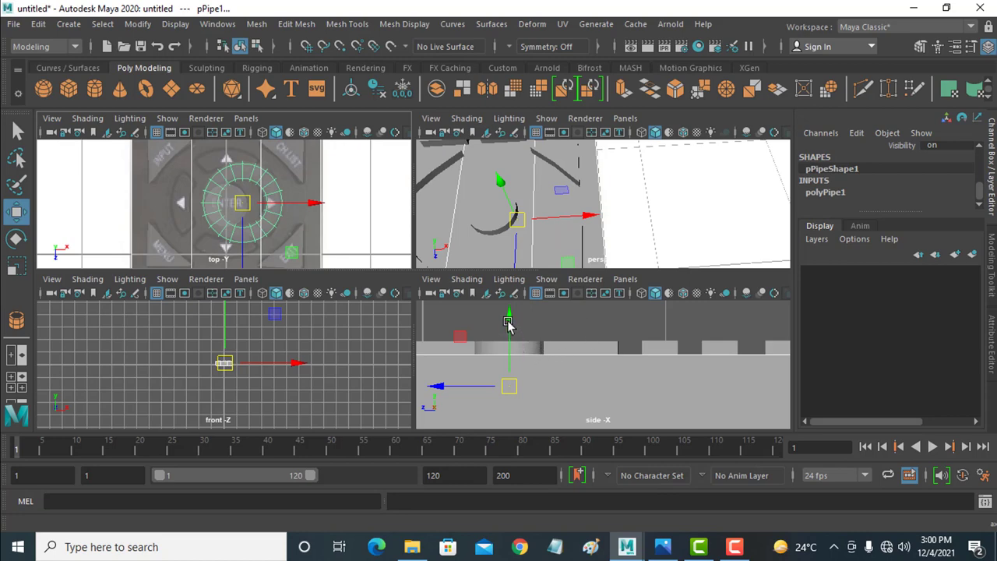
pyautogui.moveTo(508, 323); pyautogui.dragTo(508, 308)
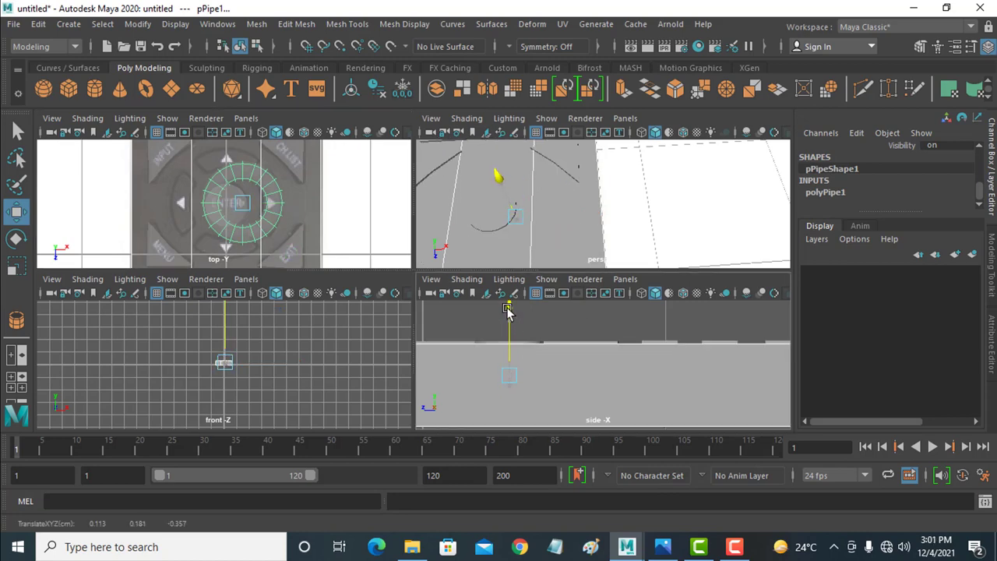
pyautogui.hotkey('ctrl', 'z')
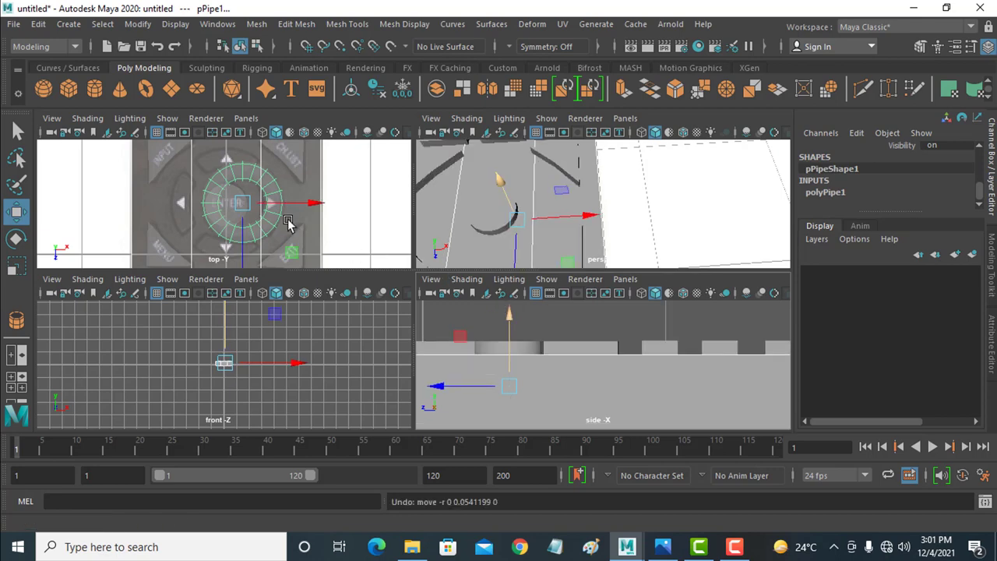
pyautogui.rightClick(279, 204)
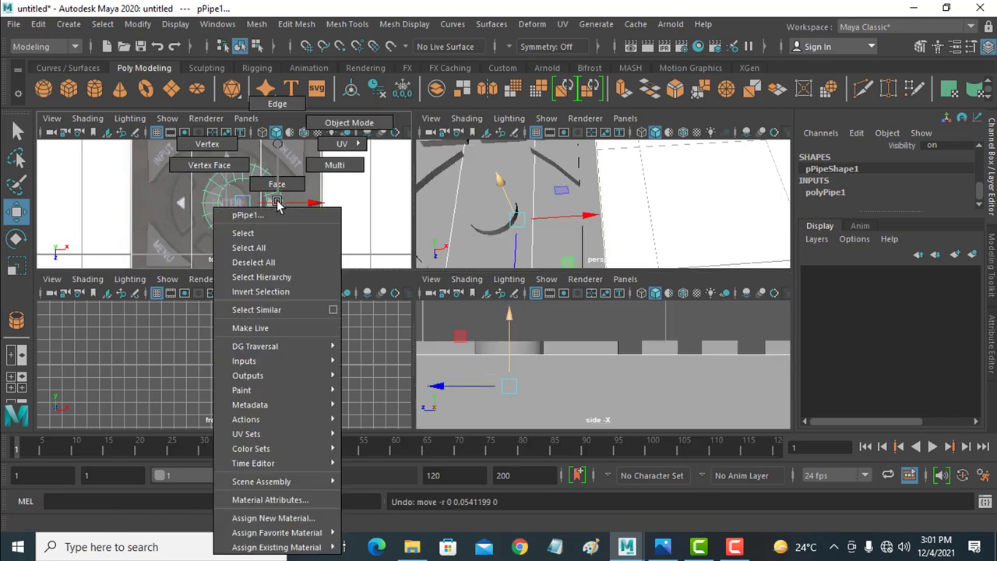
pyautogui.click(349, 123)
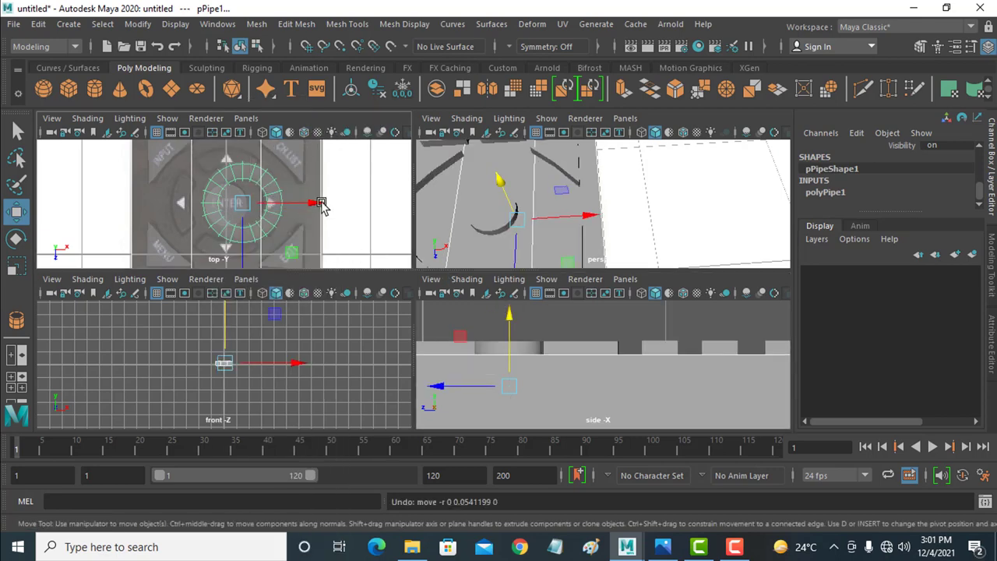
pyautogui.moveTo(312, 204); pyautogui.dragTo(329, 204)
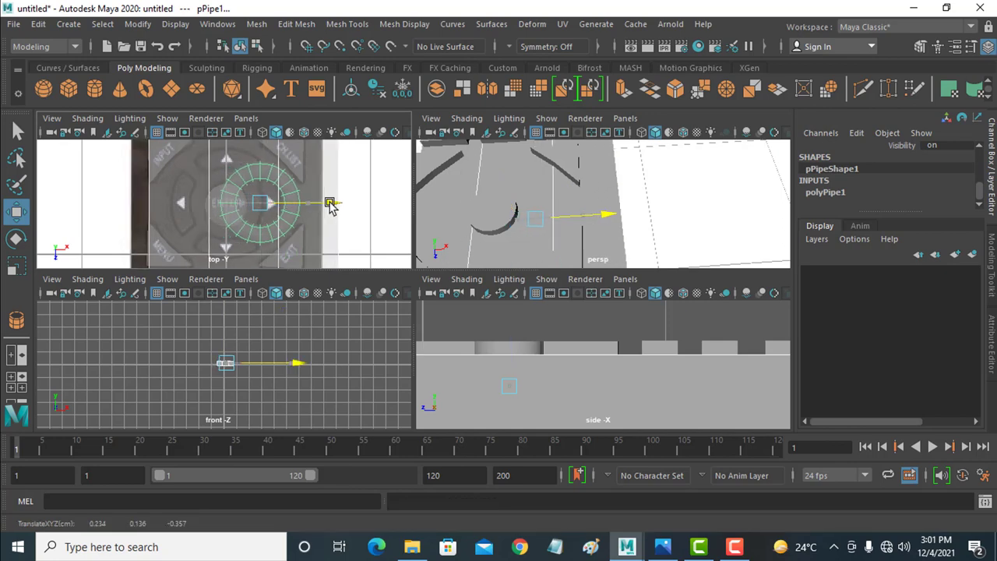
pyautogui.hotkey('ctrl', 'z')
pyautogui.keyDown('alt'); pyautogui.moveTo(314, 205); pyautogui.dragTo(313, 222); pyautogui.keyUp('alt')
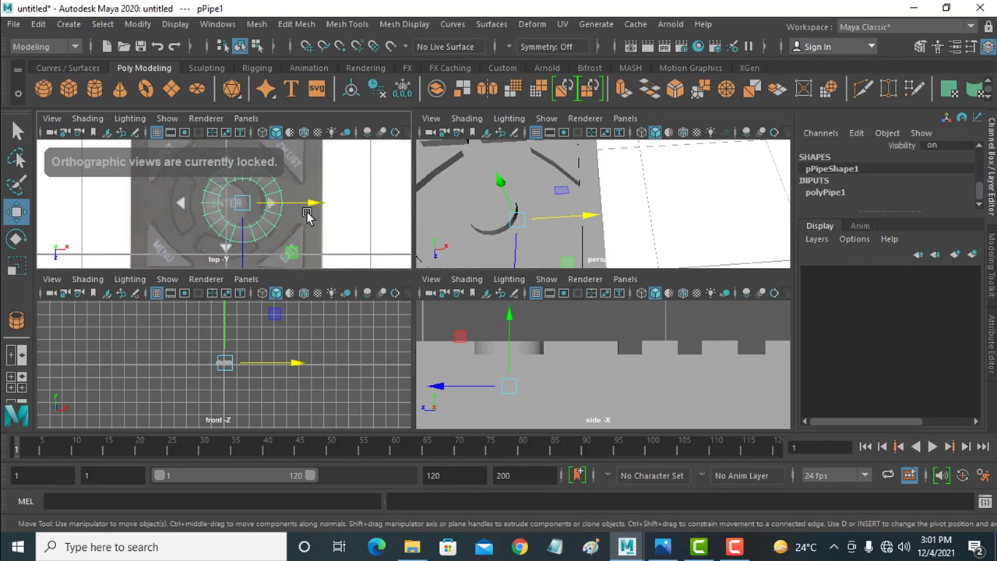
# Raise the pipe ring above the remote body in side view, then return to top view.
pyautogui.click(512, 325)
pyautogui.click(510, 321)
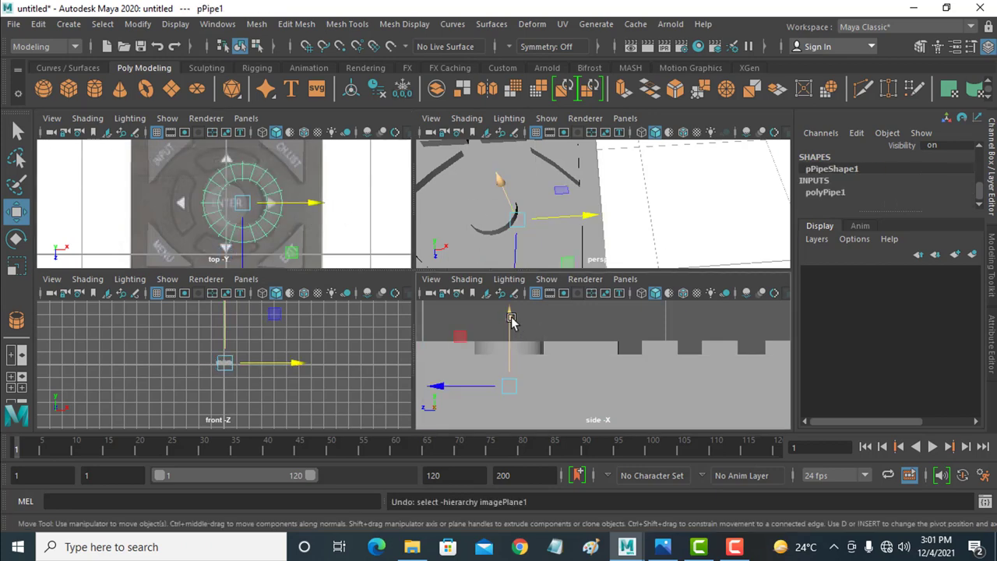
pyautogui.moveTo(509, 317); pyautogui.dragTo(515, 291)
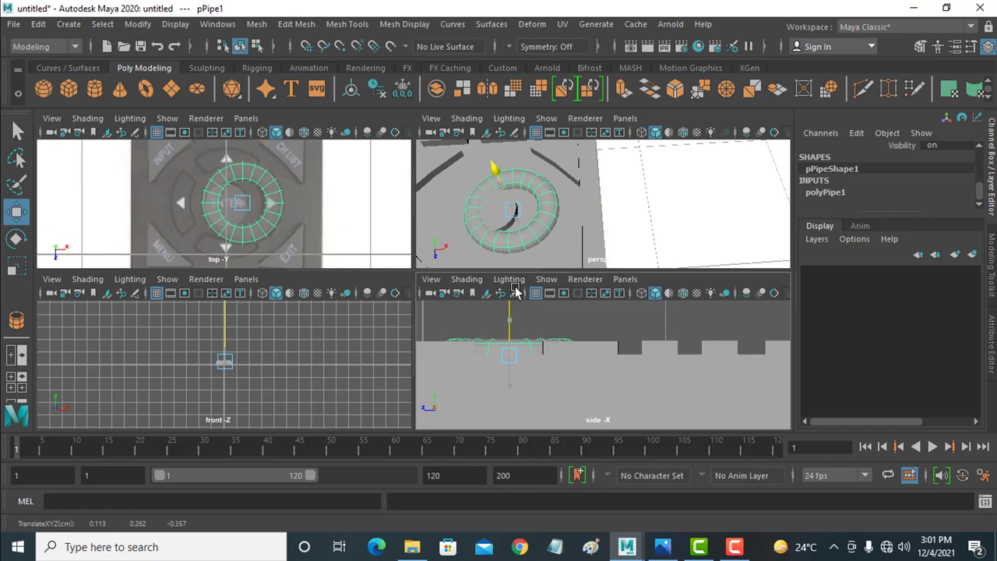
pyautogui.moveTo(515, 293); pyautogui.dragTo(516, 289)
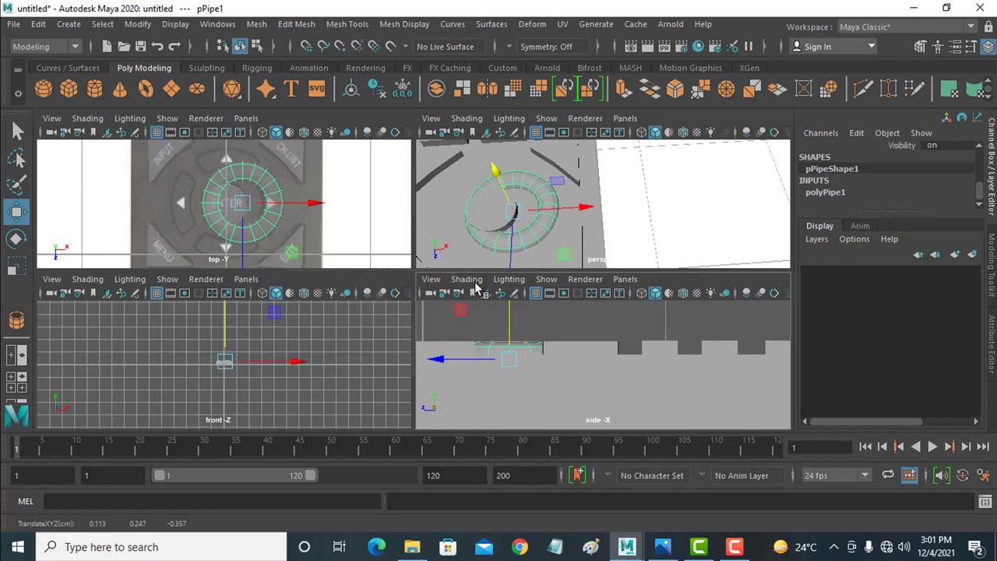
pyautogui.press('space')
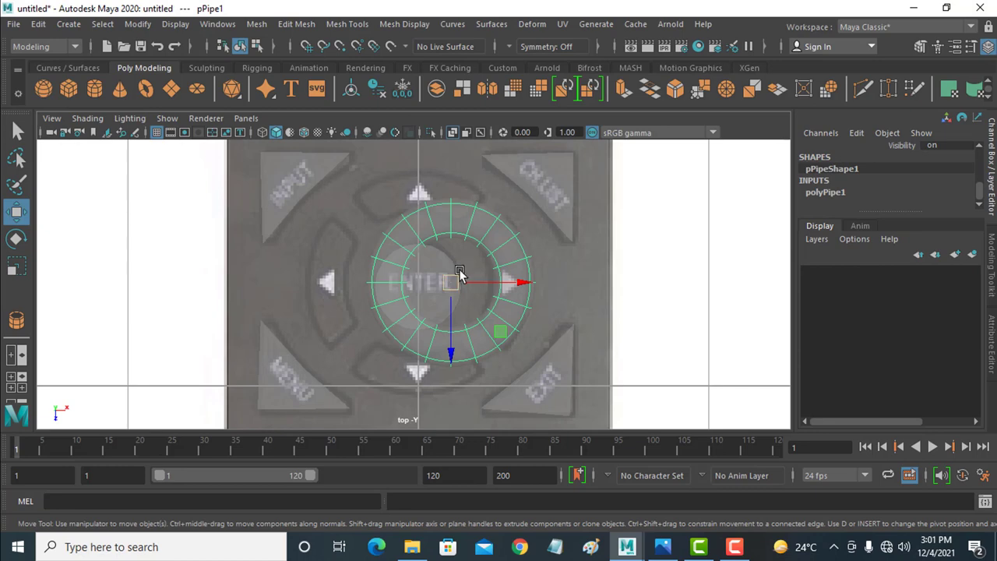
# Restore the accidentally deleted pipe and shift the ring slightly along X.
pyautogui.moveTo(459, 144); pyautogui.dragTo(465, 185, button='right')
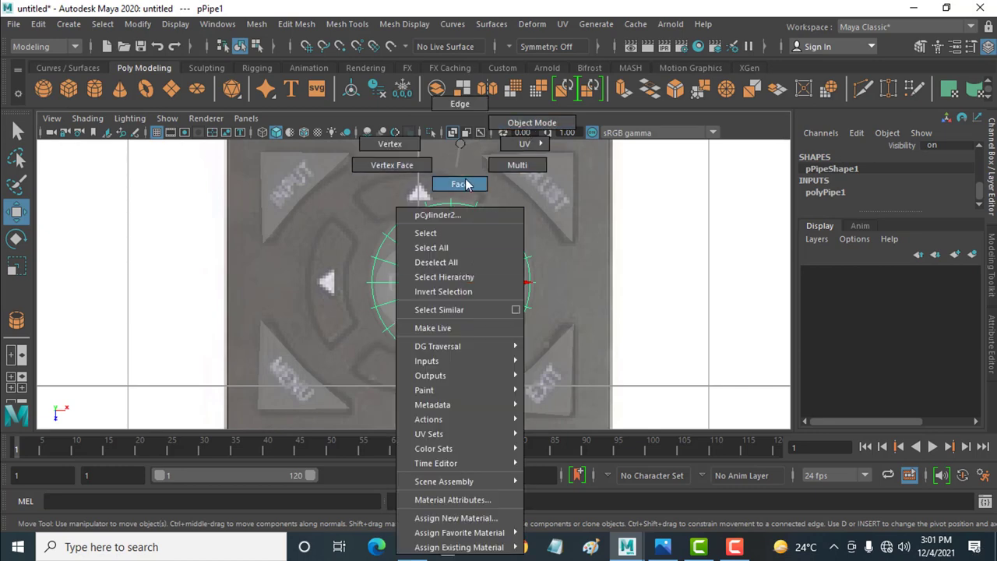
pyautogui.moveTo(483, 187)
pyautogui.mouseDown()
pyautogui.moveTo(456, 226)
pyautogui.moveTo(361, 227)
pyautogui.mouseUp()
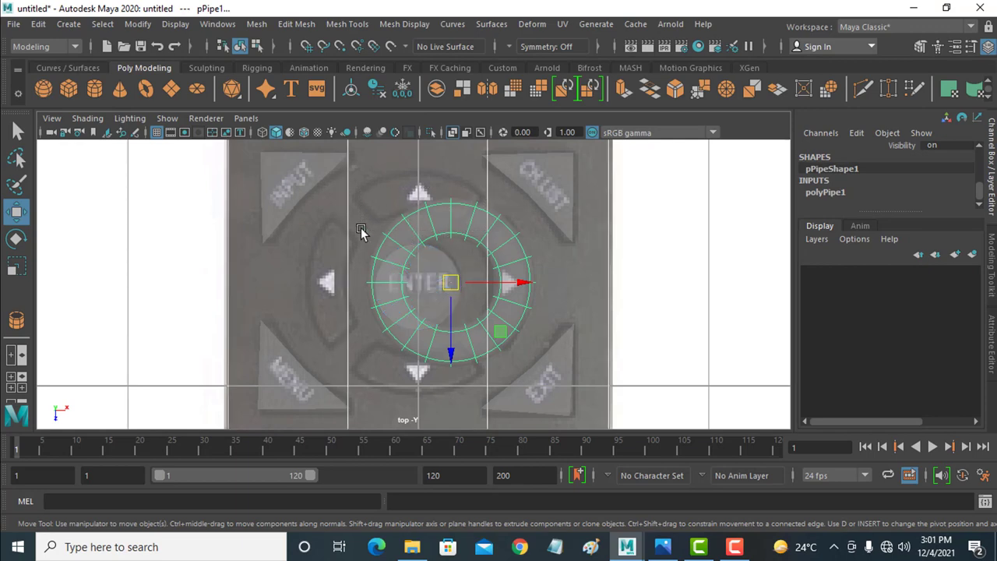
pyautogui.press('Delete')
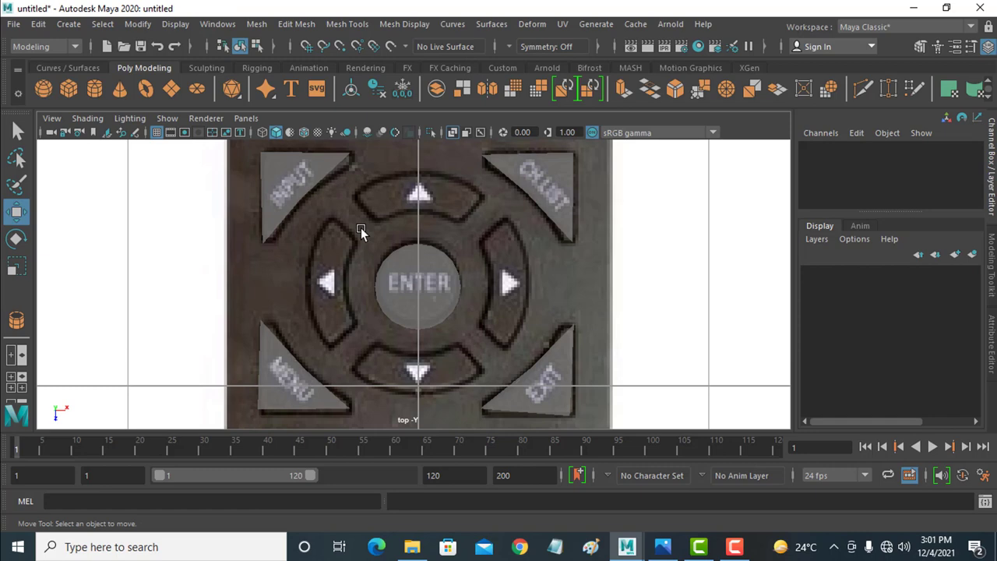
pyautogui.hotkey('ctrl', 'z')
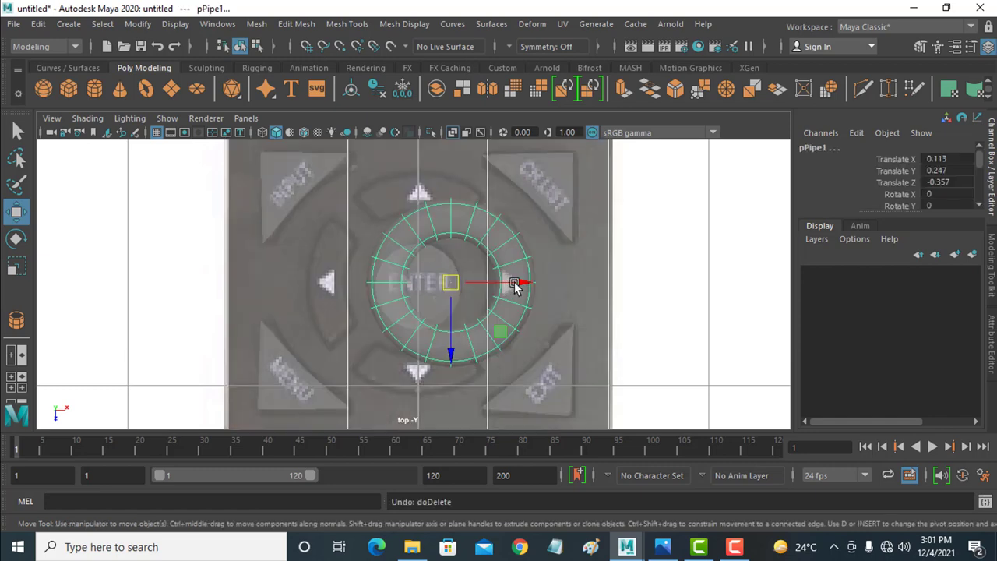
pyautogui.moveTo(515, 285); pyautogui.dragTo(541, 287)
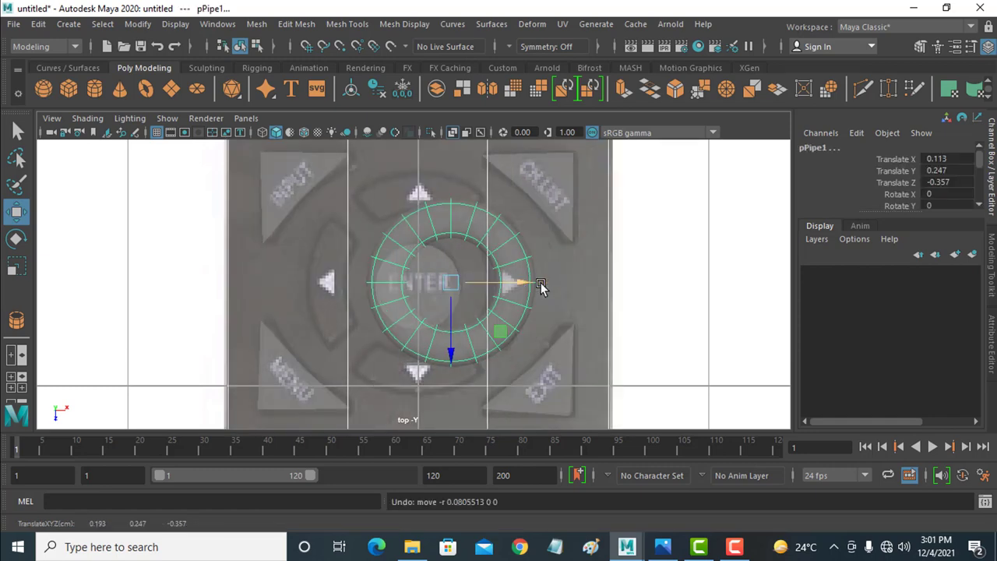
pyautogui.keyDown('alt'); pyautogui.moveTo(607, 281); pyautogui.dragTo(609, 281); pyautogui.keyUp('alt')
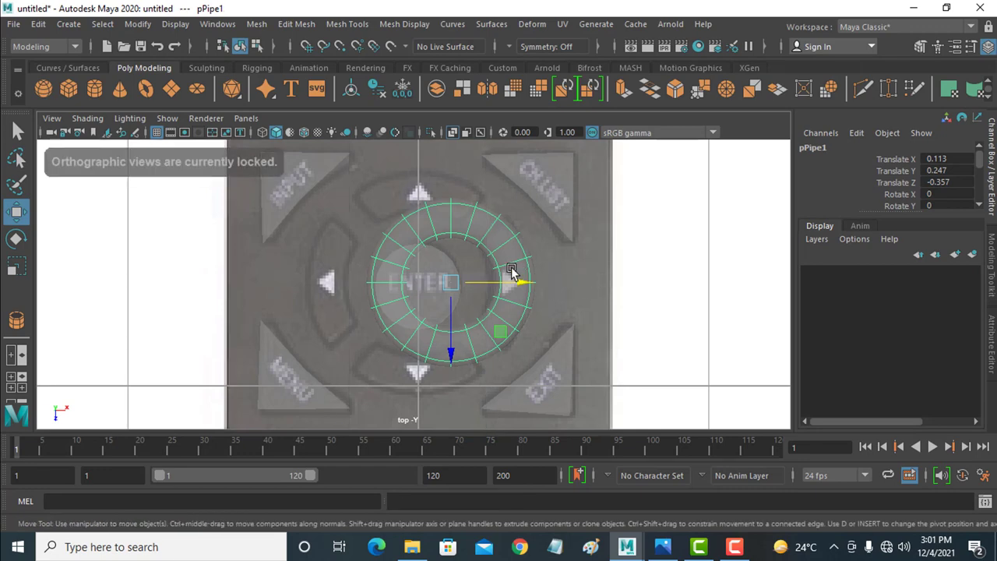
# Delete the ring's upper, left and lower faces, leaving only the right arc.
pyautogui.moveTo(511, 267); pyautogui.dragTo(508, 185, button='right')
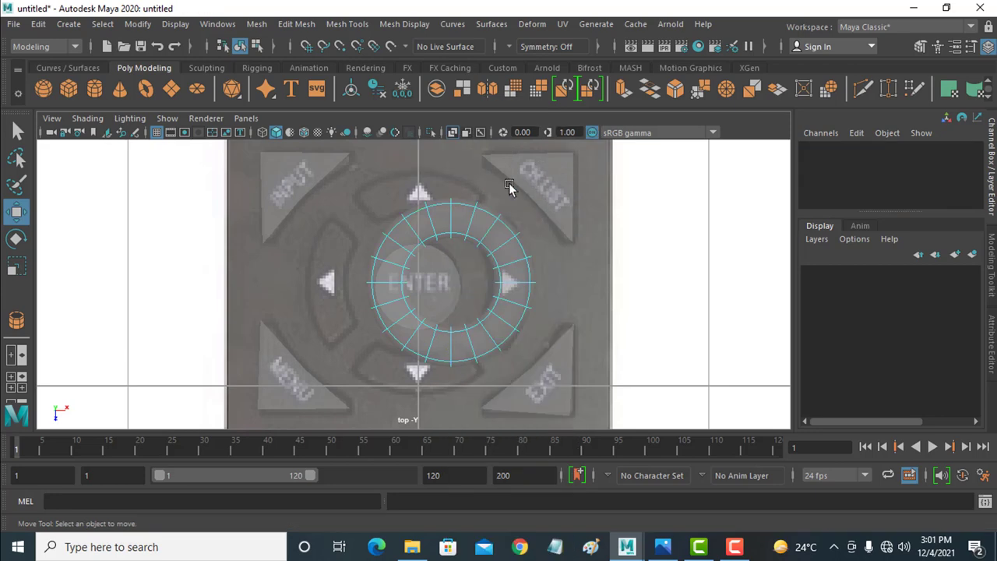
pyautogui.moveTo(483, 180); pyautogui.dragTo(404, 231)
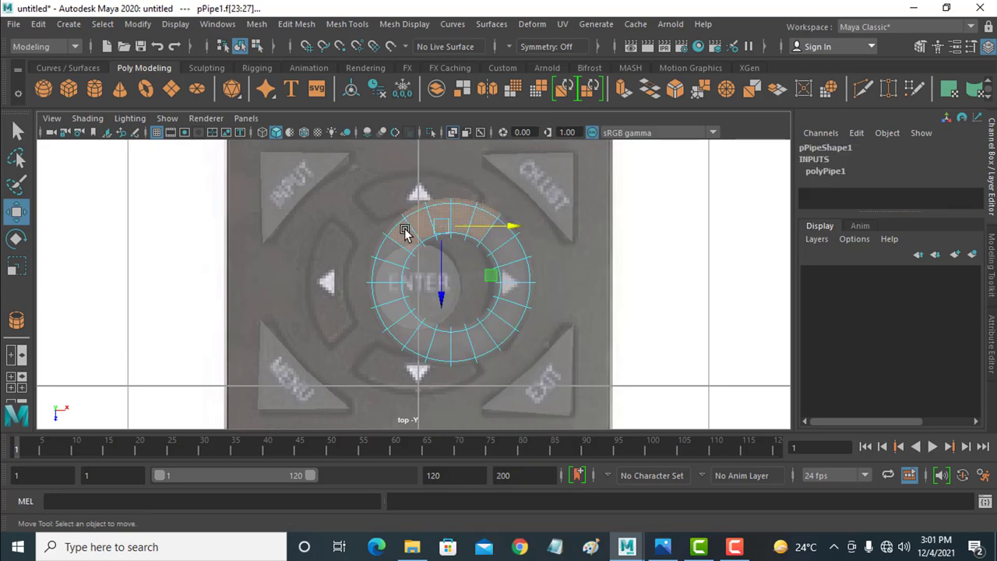
pyautogui.press('Delete')
pyautogui.moveTo(449, 185); pyautogui.dragTo(372, 269)
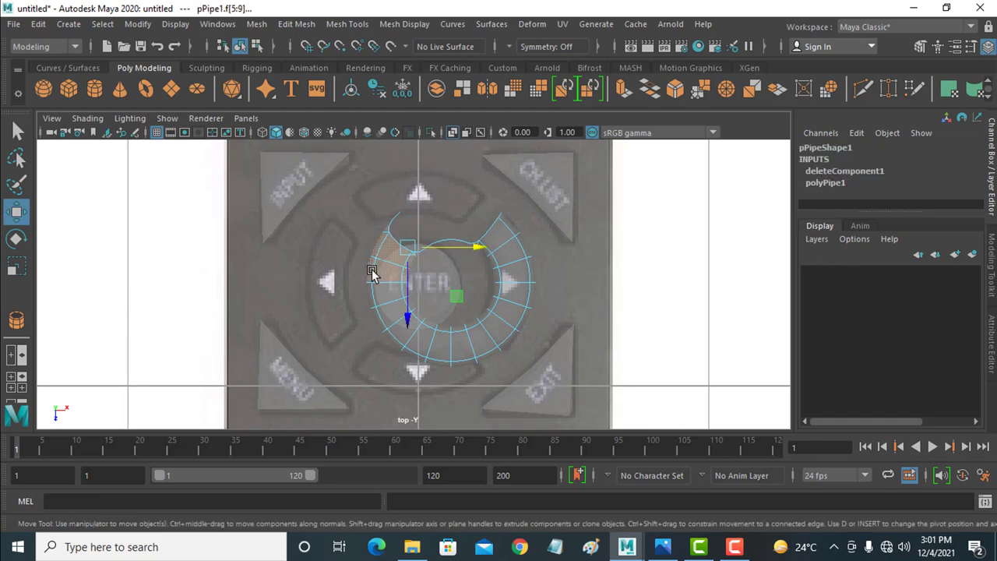
pyautogui.press('Delete')
pyautogui.moveTo(447, 219); pyautogui.dragTo(466, 259)
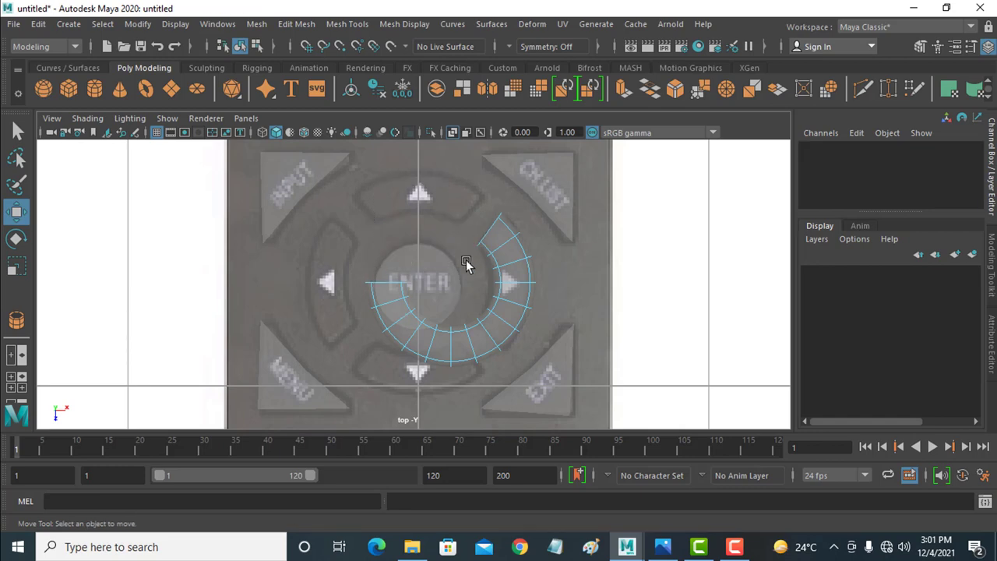
pyautogui.press('Delete')
pyautogui.moveTo(468, 297); pyautogui.dragTo(263, 375)
pyautogui.press('Delete')
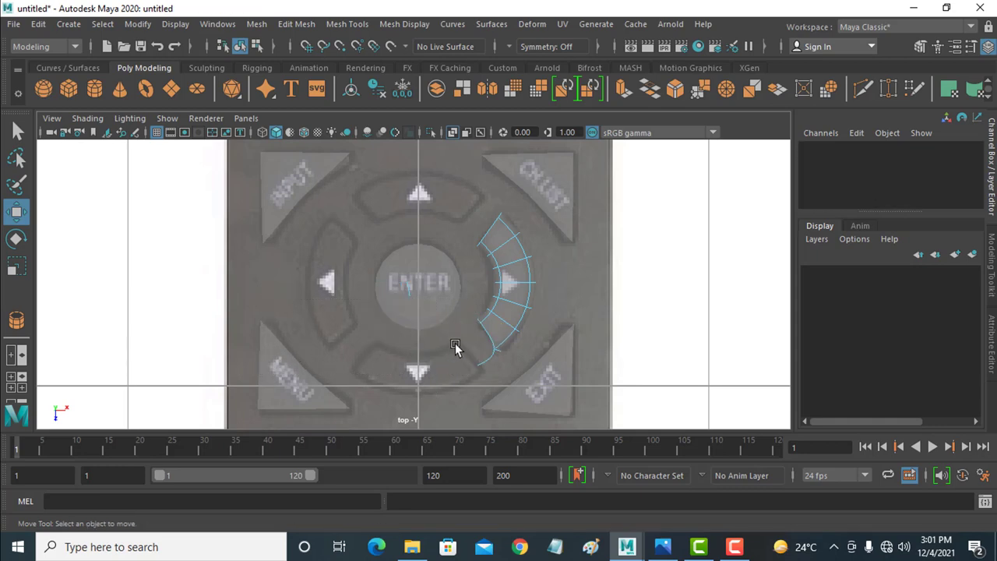
pyautogui.moveTo(455, 346); pyautogui.dragTo(490, 371)
pyautogui.press('Delete')
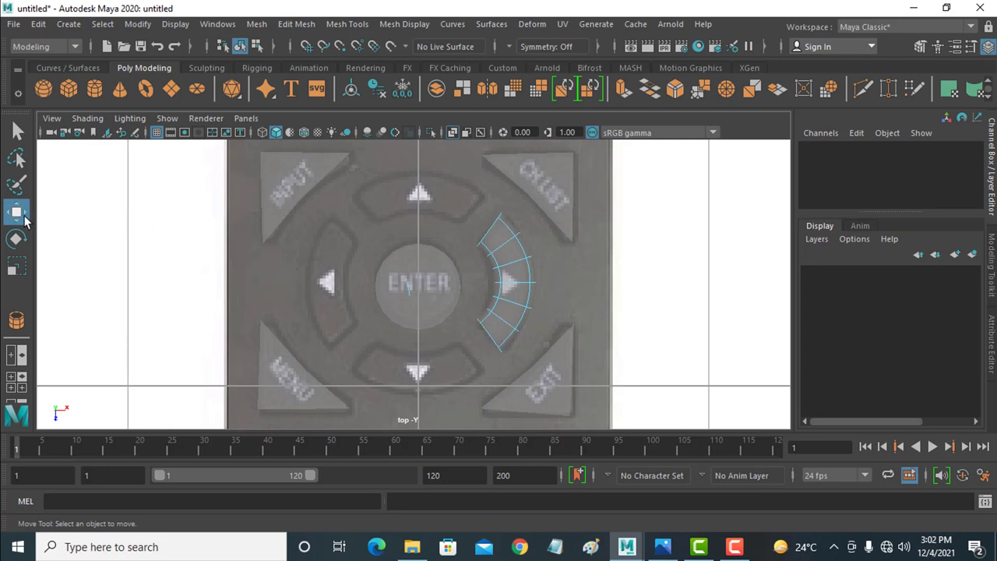
# Maximize the perspective view and orbit to a low, close angle on the arc.
pyautogui.press('space')
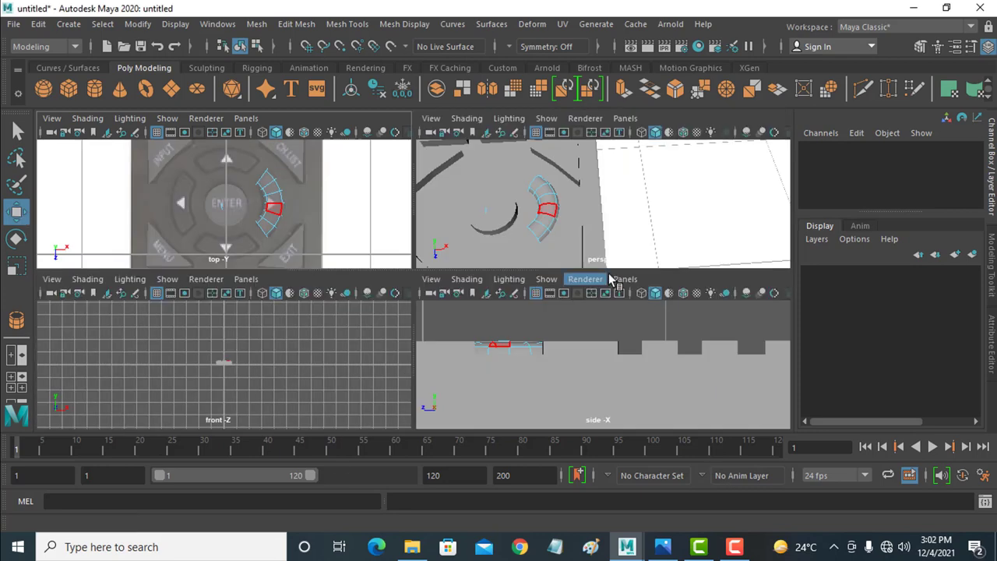
pyautogui.press('space')
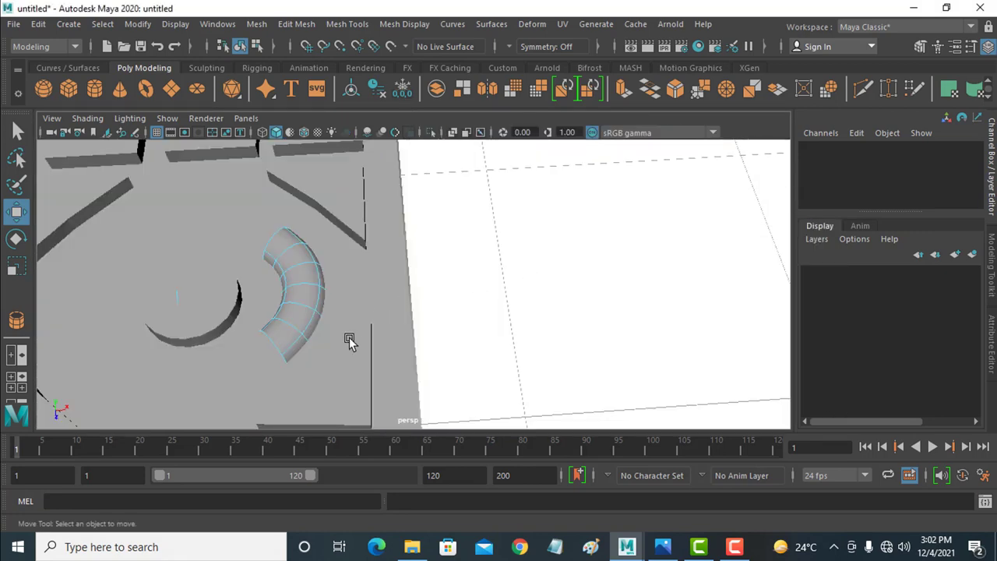
pyautogui.moveTo(349, 341)
pyautogui.keyDown('alt'); pyautogui.mouseDown()
pyautogui.moveTo(463, 278)
pyautogui.moveTo(457, 310)
pyautogui.moveTo(434, 314)
pyautogui.moveTo(434, 291)
pyautogui.moveTo(468, 290)
pyautogui.moveTo(459, 312)
pyautogui.moveTo(467, 294)
pyautogui.mouseUp(); pyautogui.keyUp('alt')
pyautogui.keyDown('alt'); pyautogui.moveTo(367, 376); pyautogui.dragTo(387, 330); pyautogui.keyUp('alt')
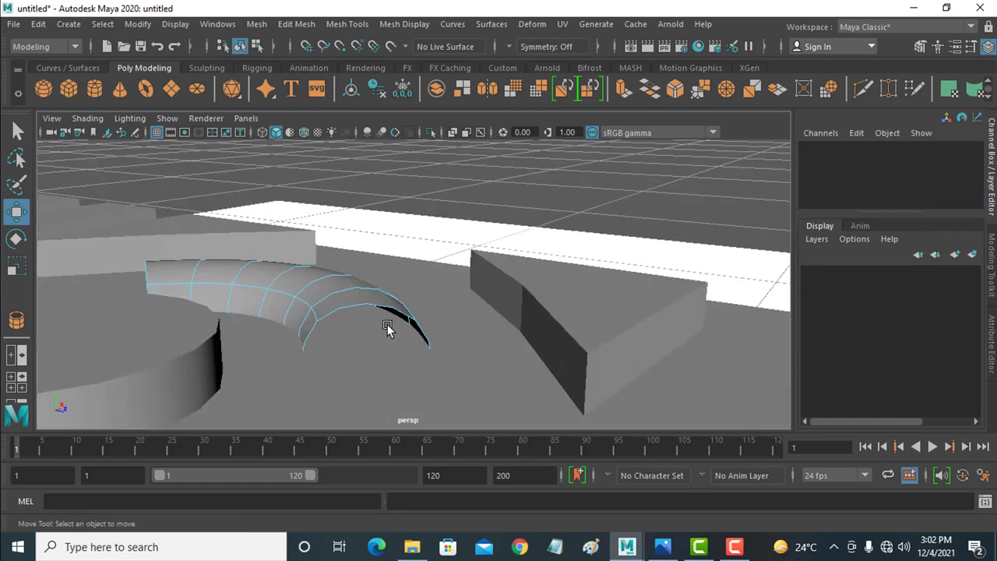
pyautogui.moveTo(378, 312); pyautogui.dragTo(364, 106, button='right')
# Extrude the arc's first rim edge loop downward into a side wall.
pyautogui.click(366, 303)
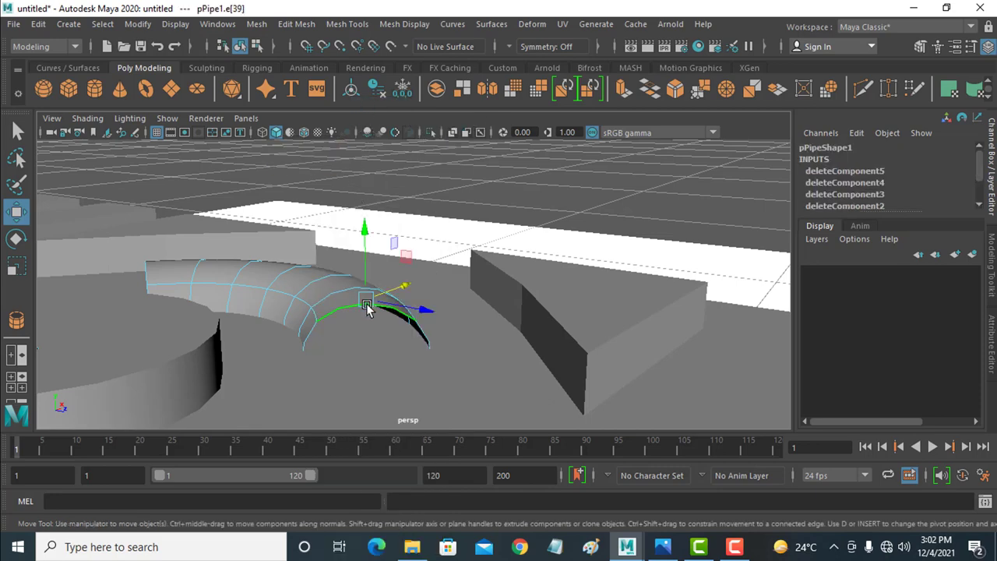
pyautogui.hotkey('ctrl', 'e')
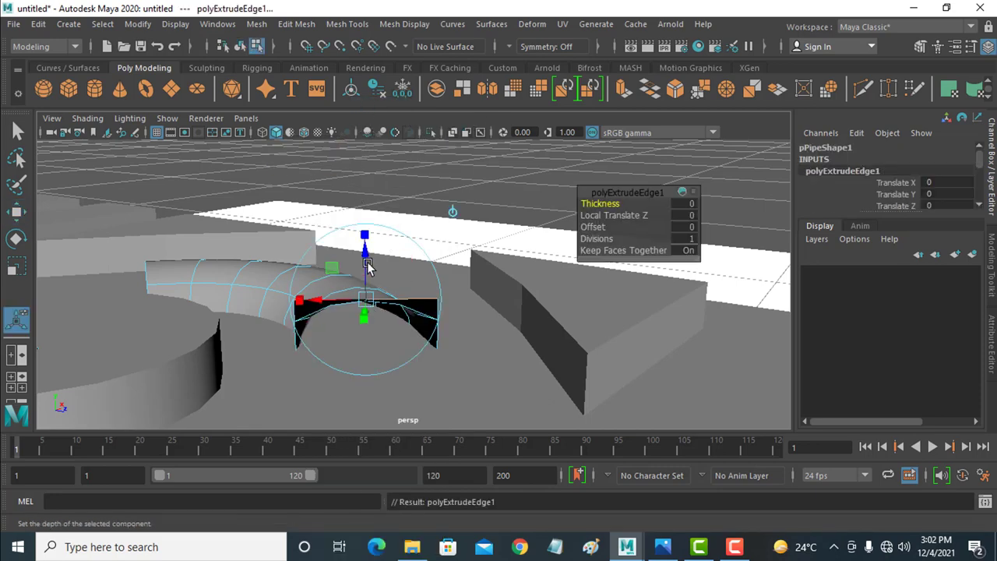
pyautogui.moveTo(366, 261); pyautogui.dragTo(359, 328)
pyautogui.press('e')
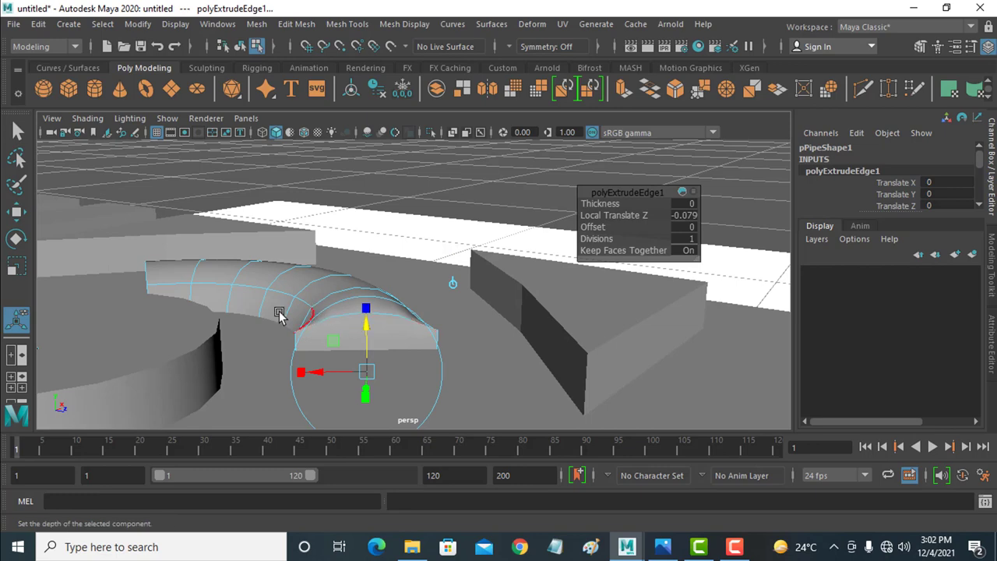
pyautogui.moveTo(282, 311)
pyautogui.keyDown('alt'); pyautogui.mouseDown()
pyautogui.moveTo(309, 340)
pyautogui.moveTo(429, 322)
pyautogui.moveTo(541, 324)
pyautogui.mouseUp(); pyautogui.keyUp('alt')
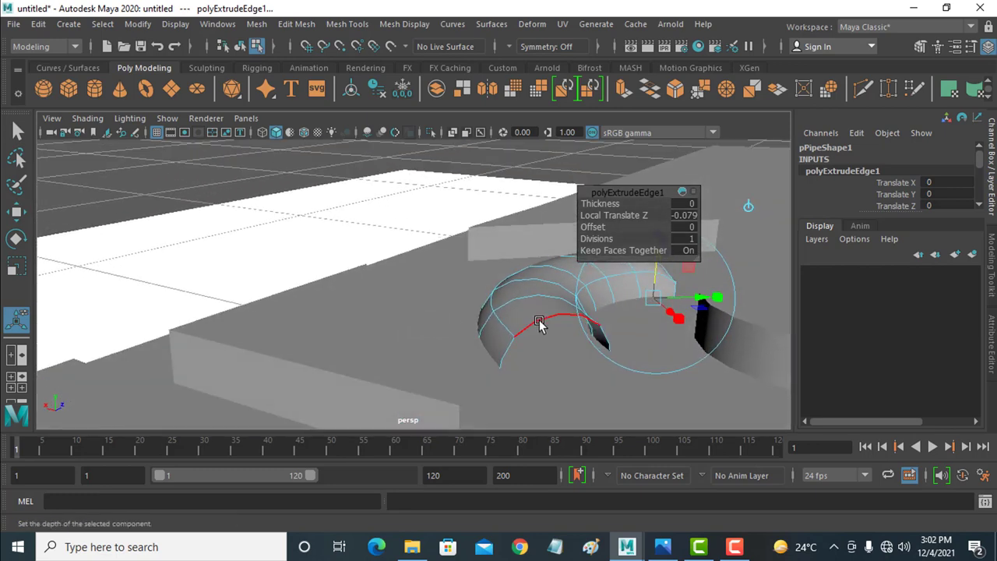
# Extrude the arc's other rim edge down into a second wall, redoing a misdirected extrusion.
pyautogui.click(547, 318)
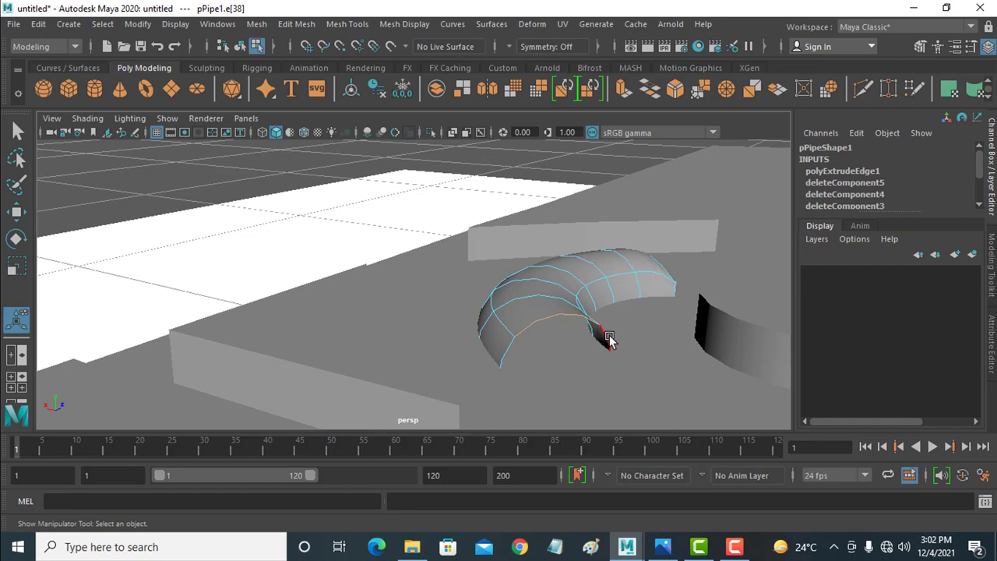
pyautogui.click(511, 350)
pyautogui.hotkey('ctrl', 'e')
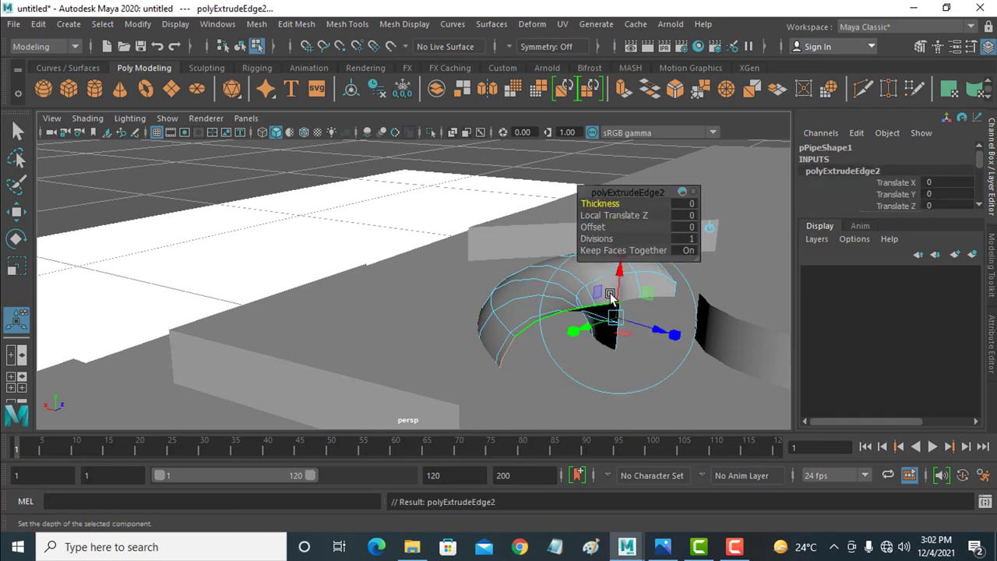
pyautogui.moveTo(619, 269); pyautogui.dragTo(612, 335)
pyautogui.hotkey('ctrl', 'z')
pyautogui.hotkey('ctrl', 'z')
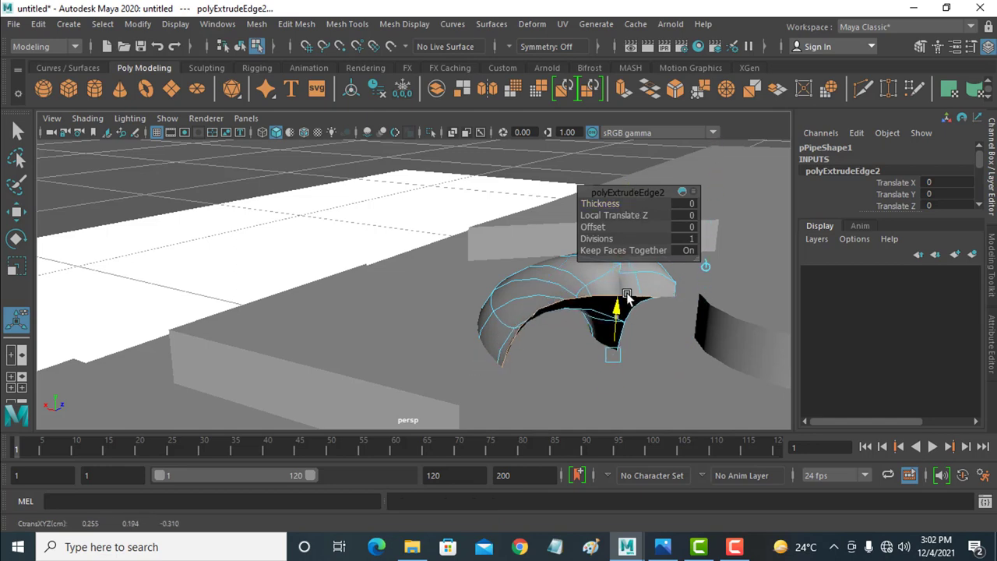
pyautogui.hotkey('ctrl', 'z')
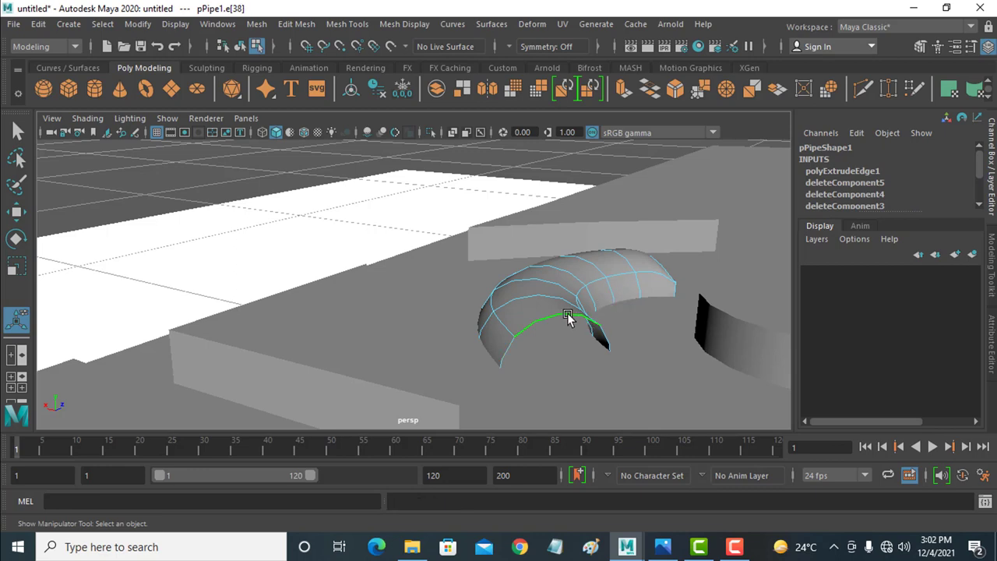
pyautogui.hotkey('ctrl', 'e')
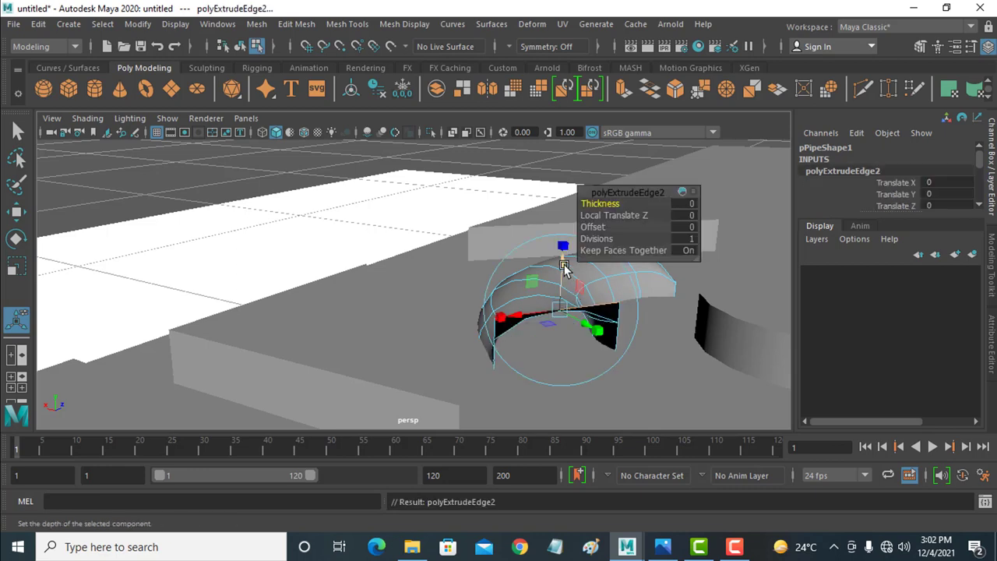
pyautogui.moveTo(564, 269); pyautogui.dragTo(558, 333)
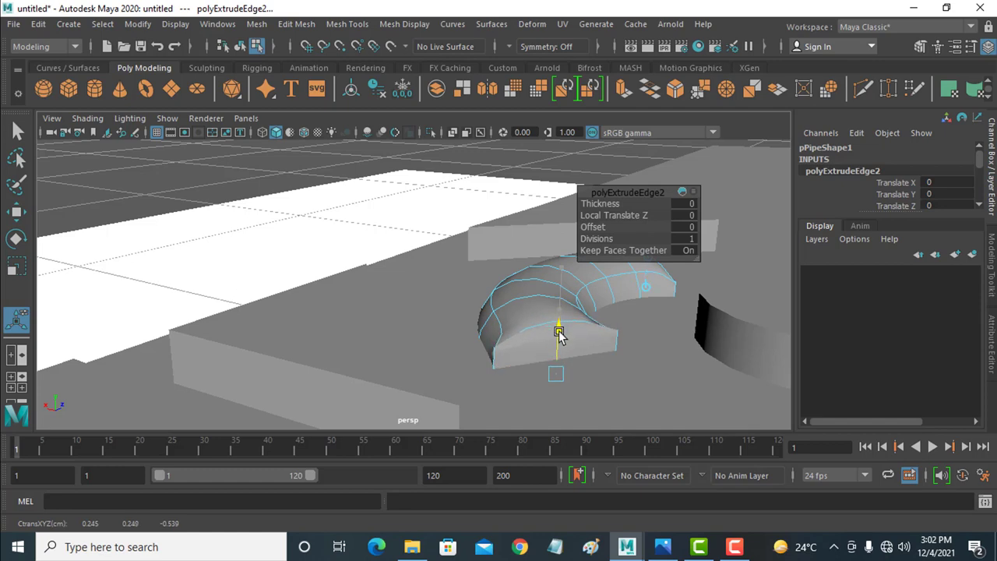
pyautogui.moveTo(642, 328)
pyautogui.keyDown('alt'); pyautogui.mouseDown()
pyautogui.moveTo(538, 349)
pyautogui.moveTo(479, 350)
pyautogui.moveTo(468, 312)
pyautogui.mouseUp(); pyautogui.keyUp('alt')
pyautogui.scroll(2, 465, 314)
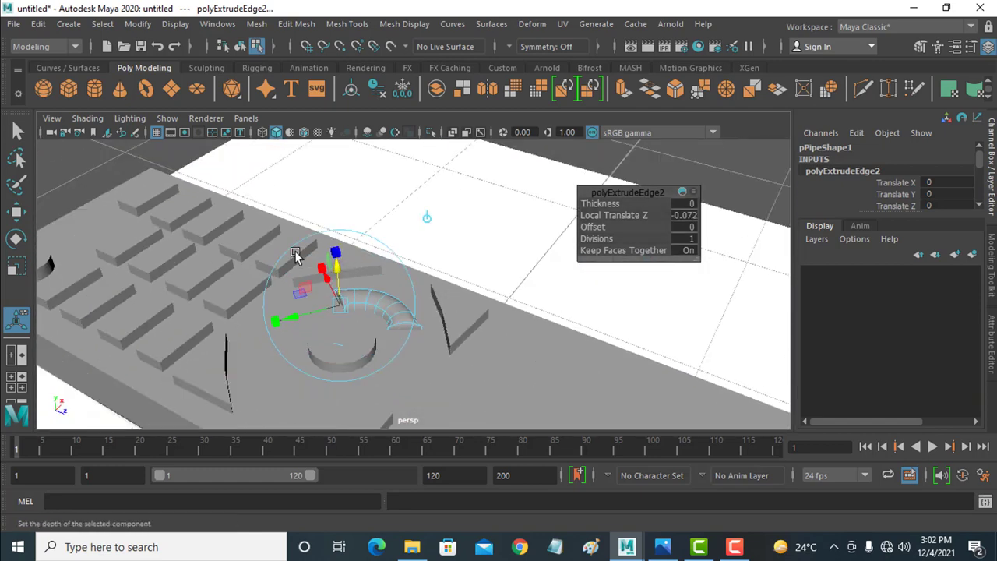
pyautogui.click(17, 212)
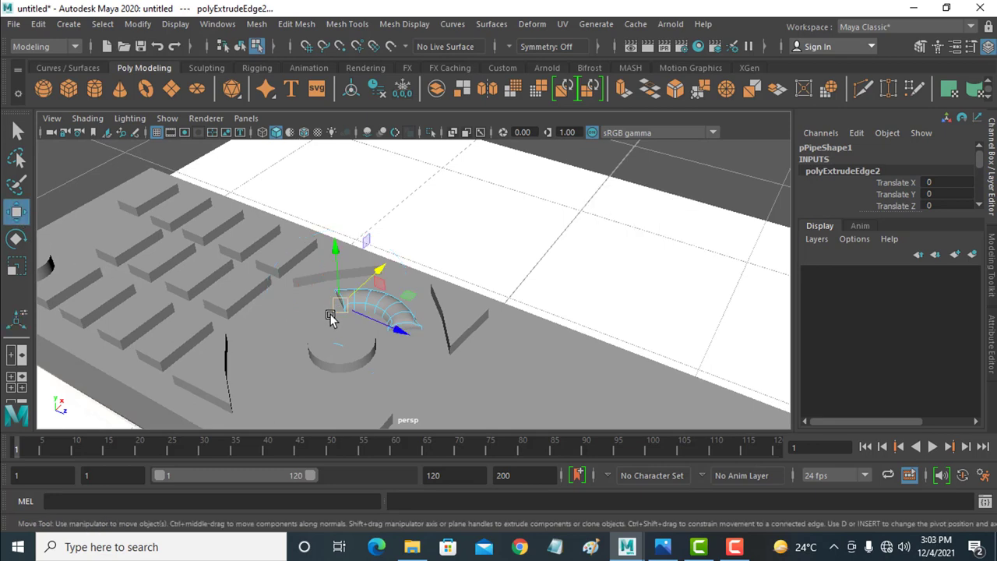
pyautogui.press('space')
pyautogui.press('space')
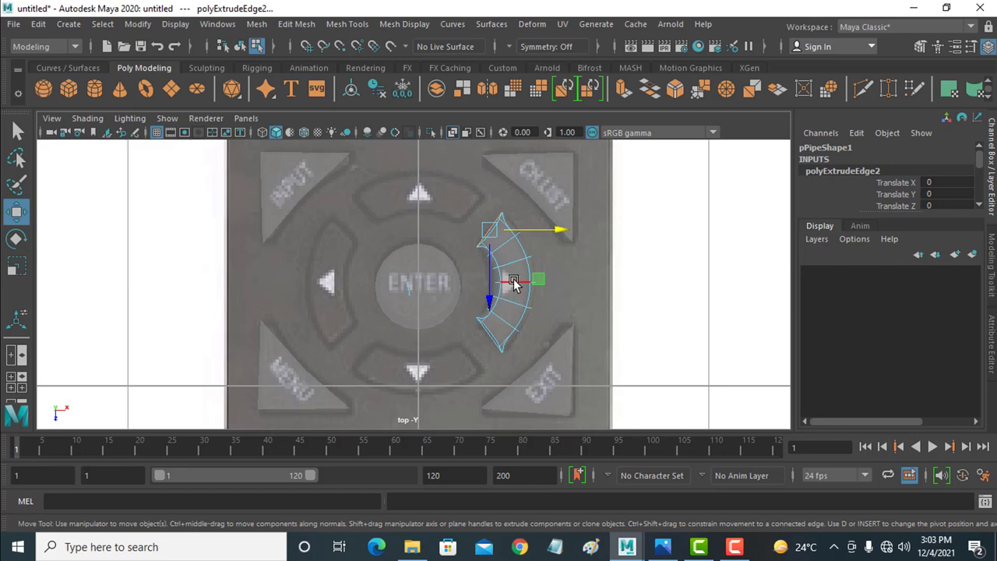
# Duplicate the arc, rotate it about 83° and place it over the up arrow.
pyautogui.rightClick(514, 284)
pyautogui.moveTo(550, 149); pyautogui.dragTo(586, 125, button='right')
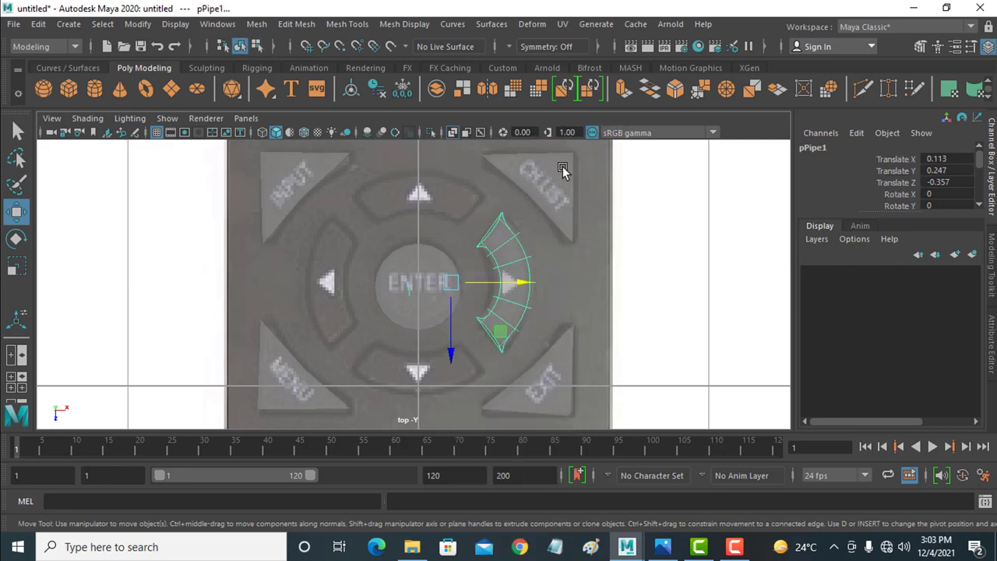
pyautogui.hotkey('ctrl', 'd')
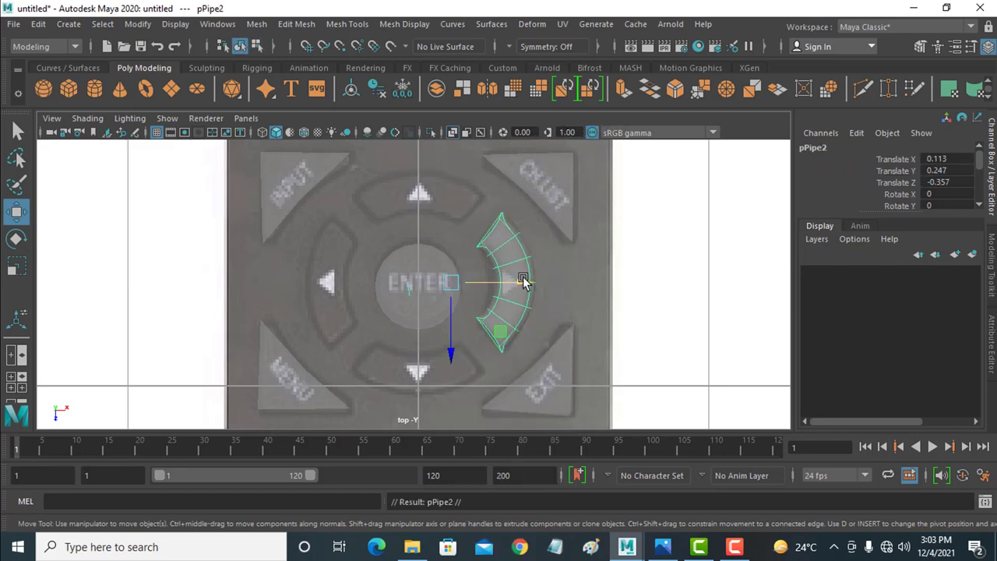
pyautogui.press('e')
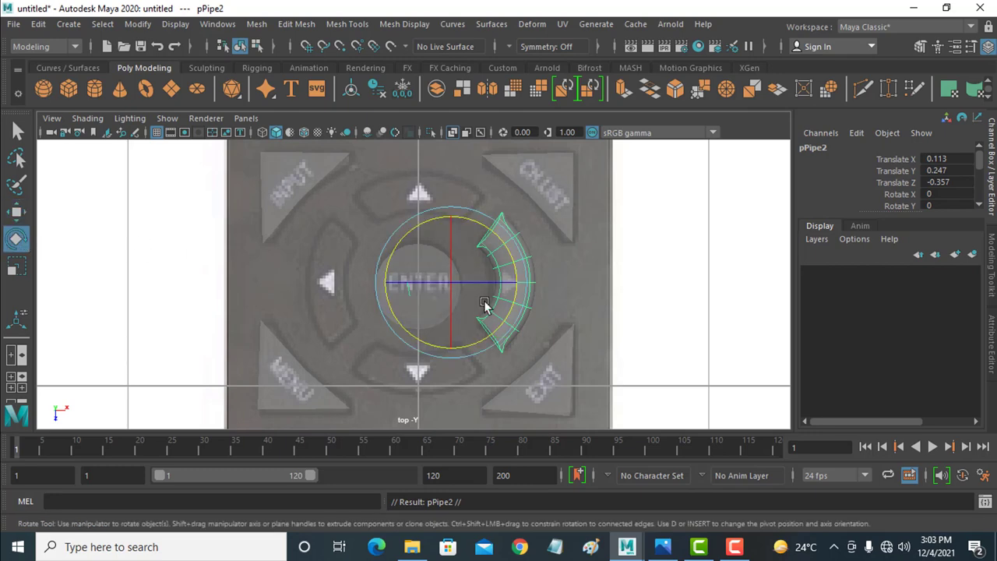
pyautogui.moveTo(507, 312); pyautogui.dragTo(493, 207)
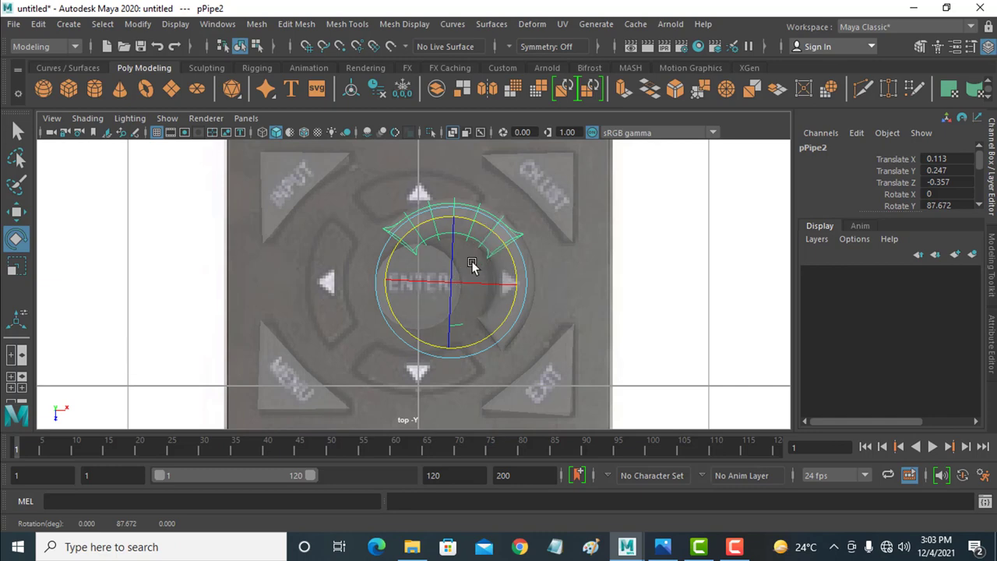
pyautogui.press('w')
pyautogui.moveTo(452, 283); pyautogui.dragTo(415, 253)
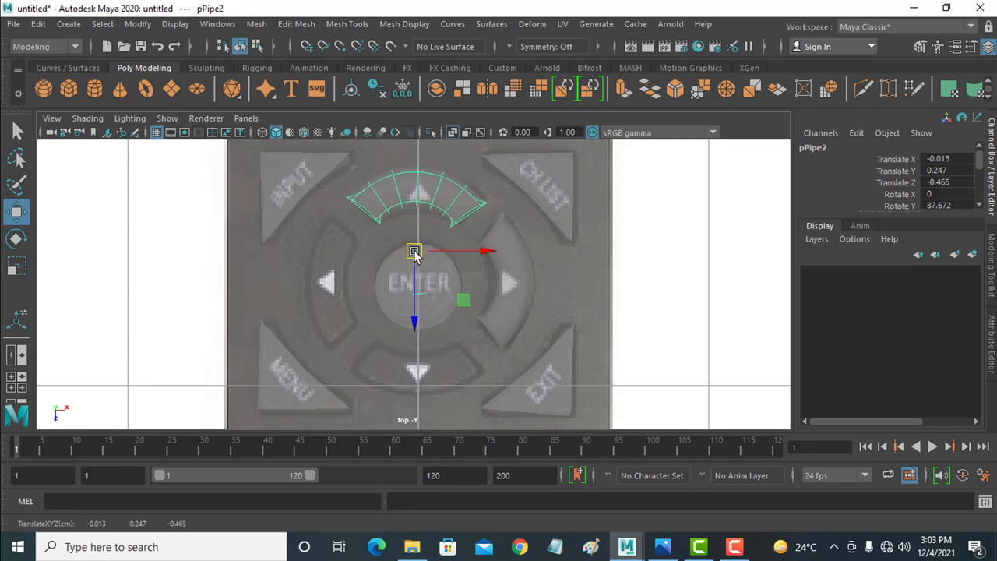
# Duplicate the top arc, rotate it and align it over the left arrow.
pyautogui.hotkey('ctrl', 'd')
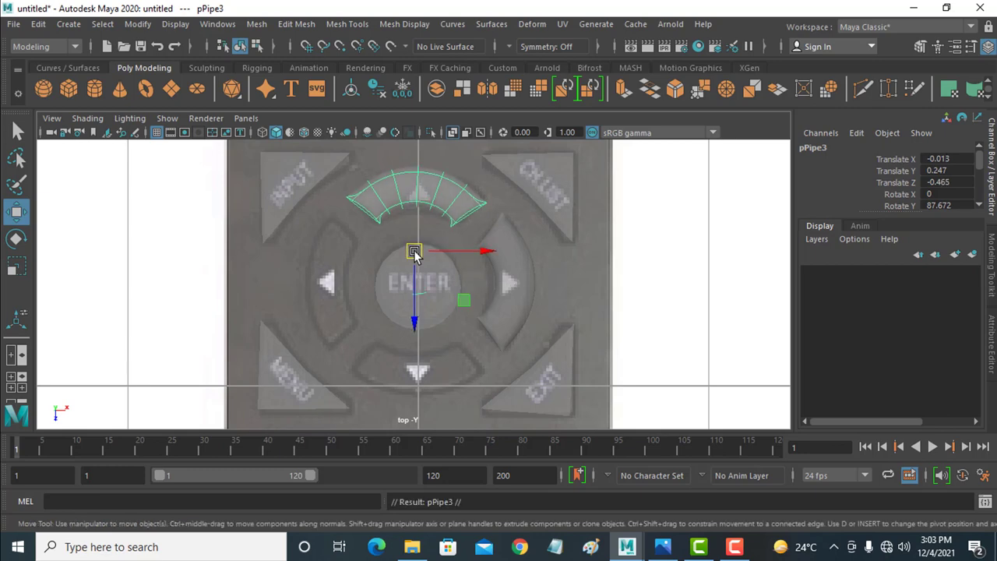
pyautogui.press('e')
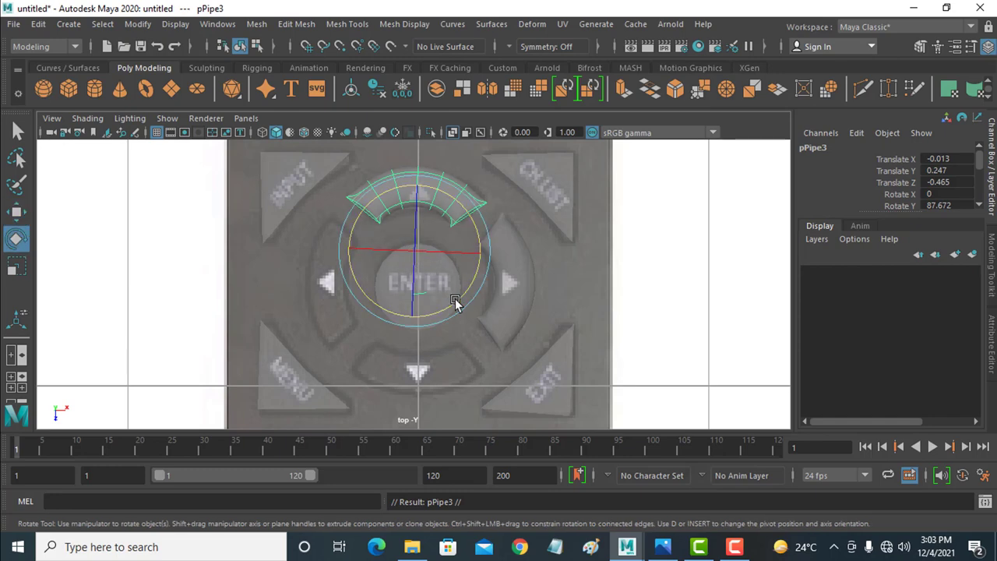
pyautogui.moveTo(455, 302); pyautogui.dragTo(495, 202)
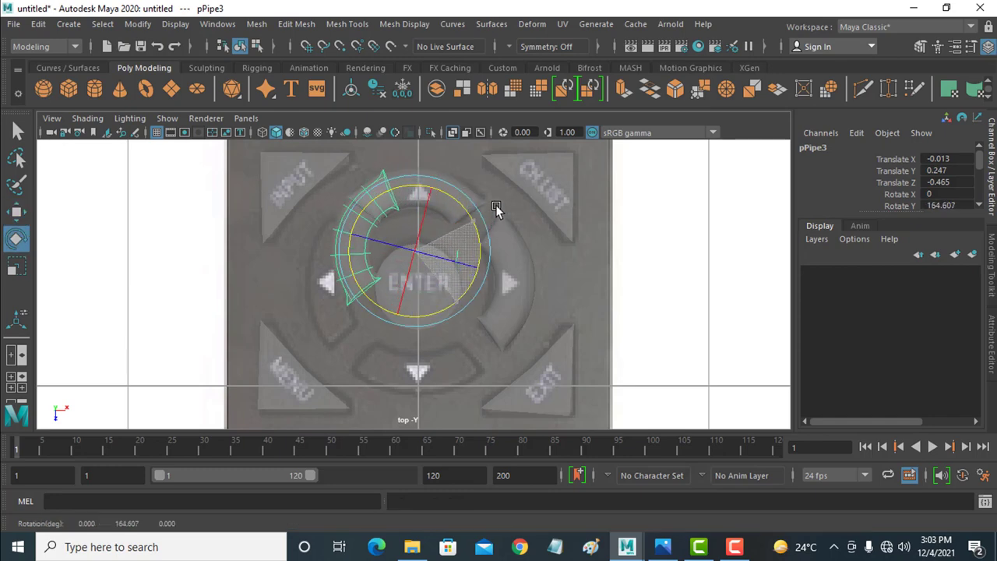
pyautogui.press('w')
pyautogui.moveTo(416, 249); pyautogui.dragTo(379, 289)
pyautogui.press('e')
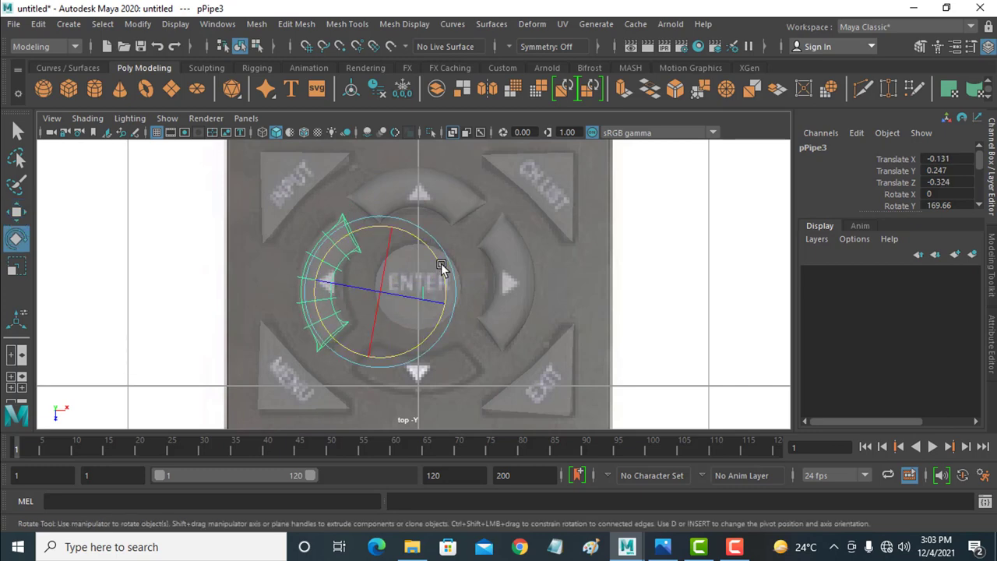
pyautogui.moveTo(443, 268); pyautogui.dragTo(441, 256)
pyautogui.press('w')
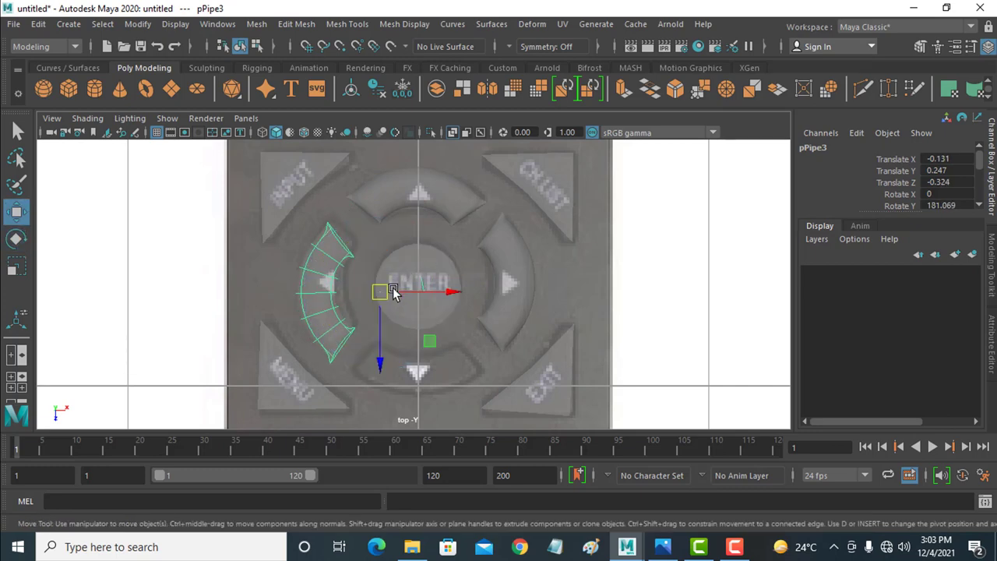
pyautogui.moveTo(387, 290); pyautogui.dragTo(393, 282)
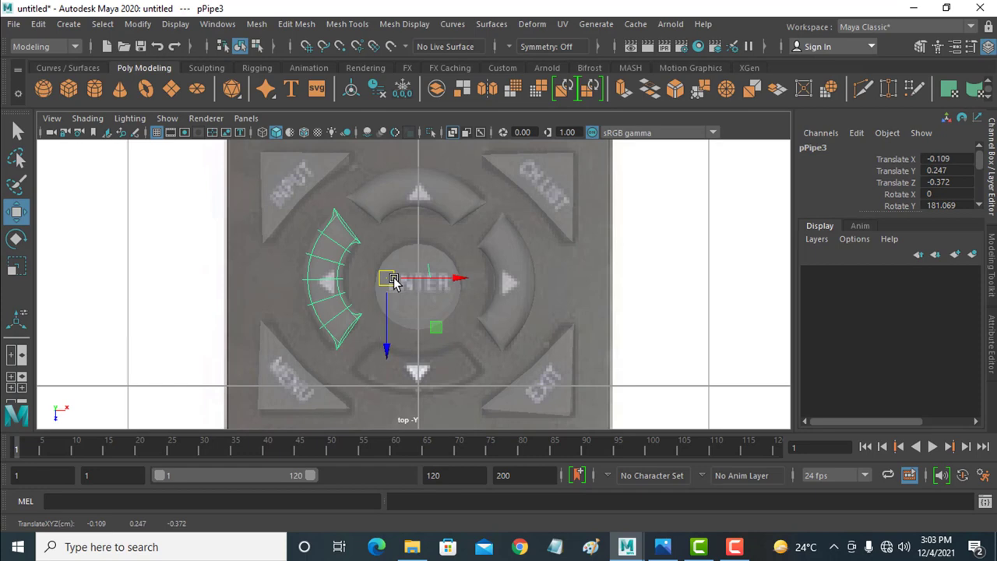
# Duplicate the left arc, rotate it to about 270° and place it just below ENTER.
pyautogui.hotkey('ctrl', 'd')
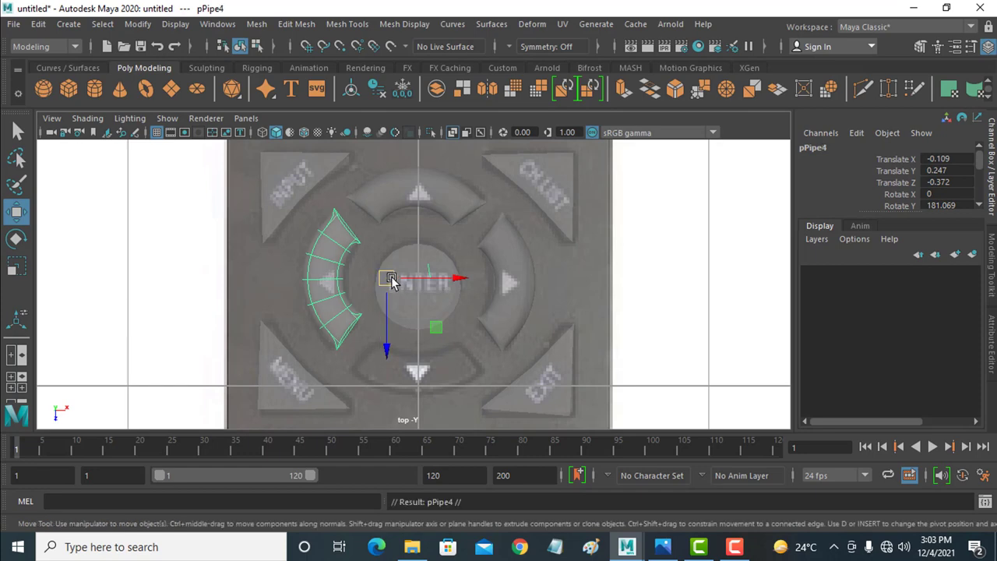
pyautogui.moveTo(390, 280); pyautogui.dragTo(474, 364)
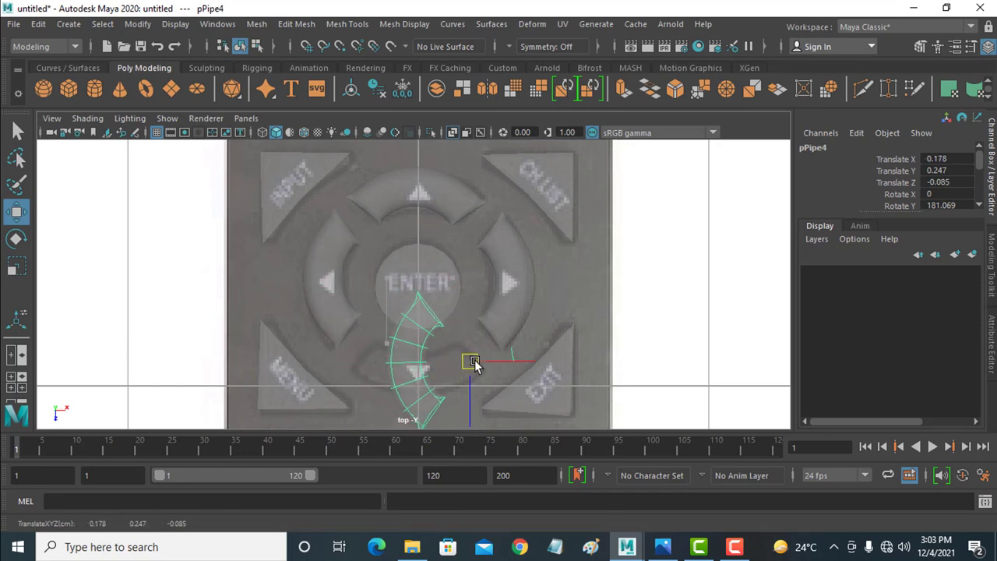
pyautogui.press('e')
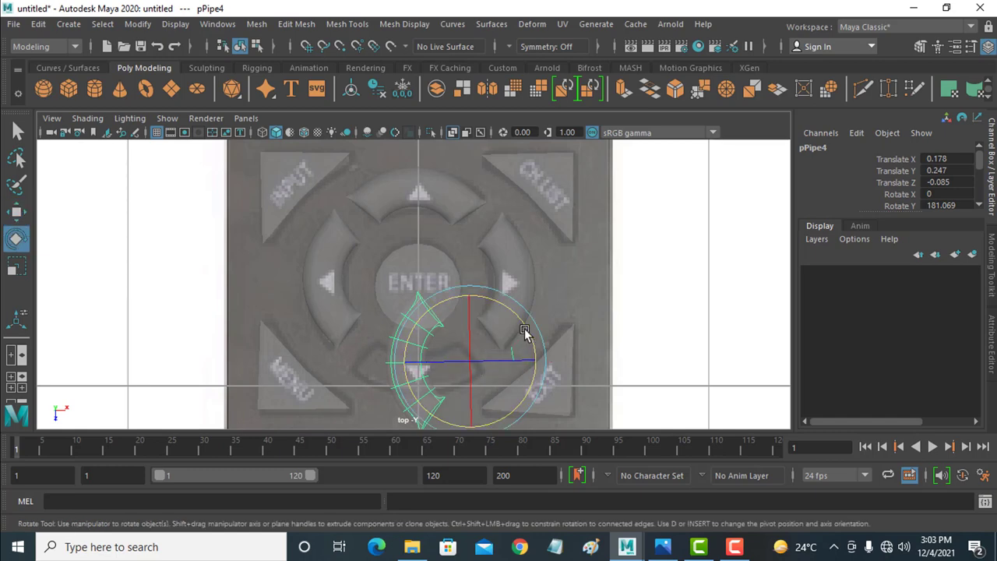
pyautogui.moveTo(528, 333); pyautogui.dragTo(491, 299)
pyautogui.moveTo(448, 287); pyautogui.dragTo(433, 289)
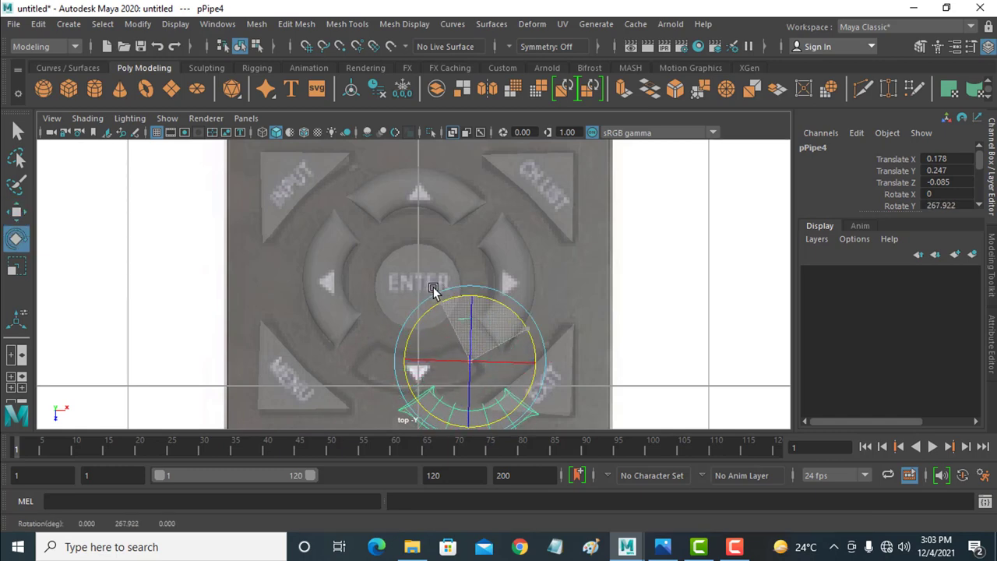
pyautogui.press('w')
pyautogui.moveTo(479, 359); pyautogui.dragTo(419, 320)
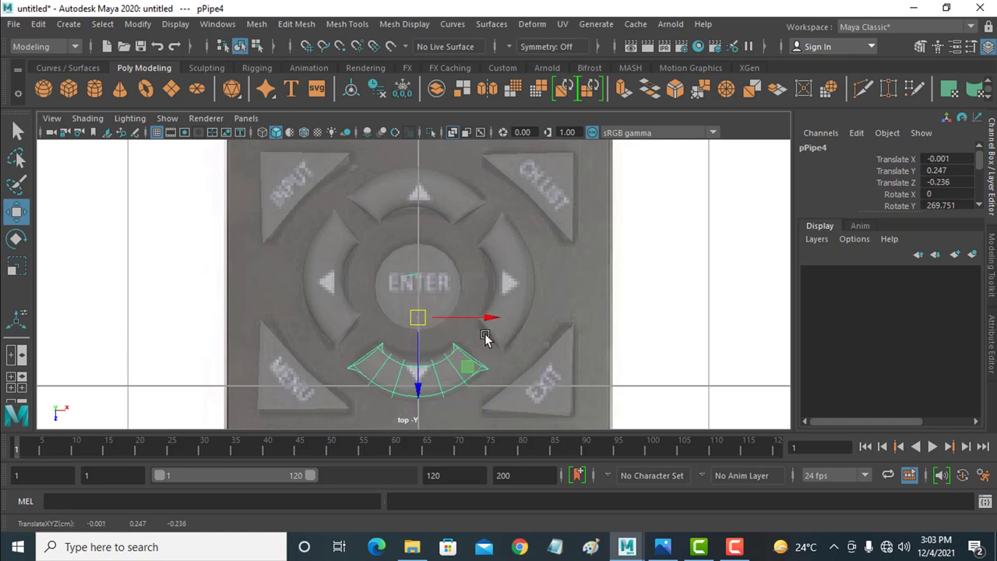
# Copy the box button beside the 0 key down onto the DISPLAY button.
pyautogui.keyDown('alt'); pyautogui.moveTo(517, 366); pyautogui.dragTo(519, 230, button='middle'); pyautogui.keyUp('alt')
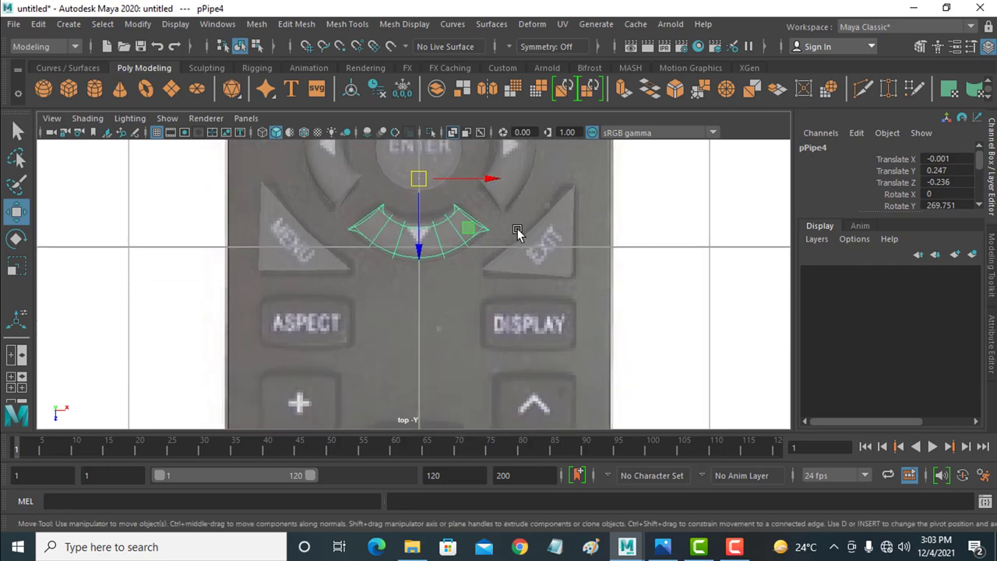
pyautogui.scroll(-5, 513, 288)
pyautogui.scroll(1, 502, 300)
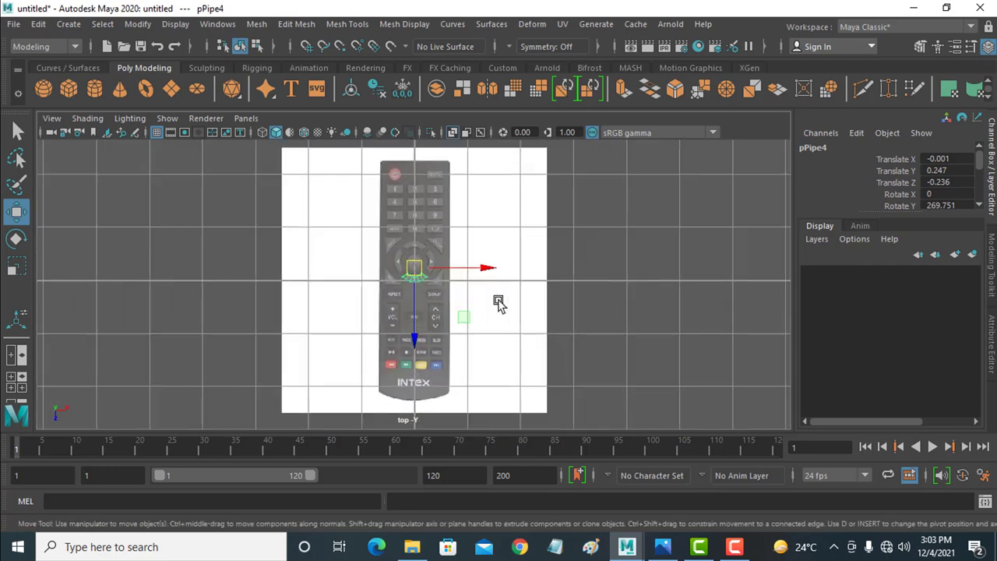
pyautogui.scroll(1, 454, 319)
pyautogui.scroll(1, 438, 244)
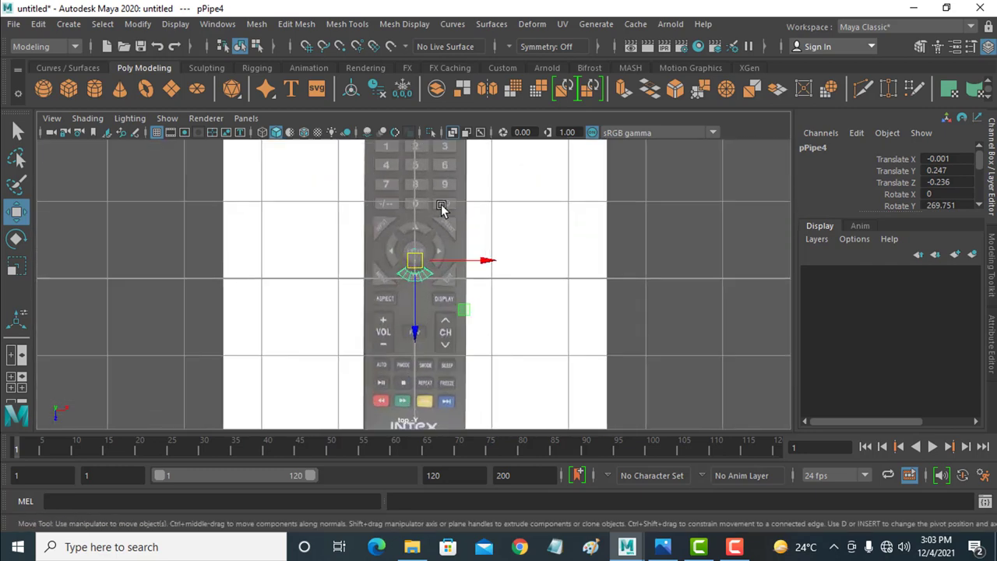
pyautogui.click(442, 207)
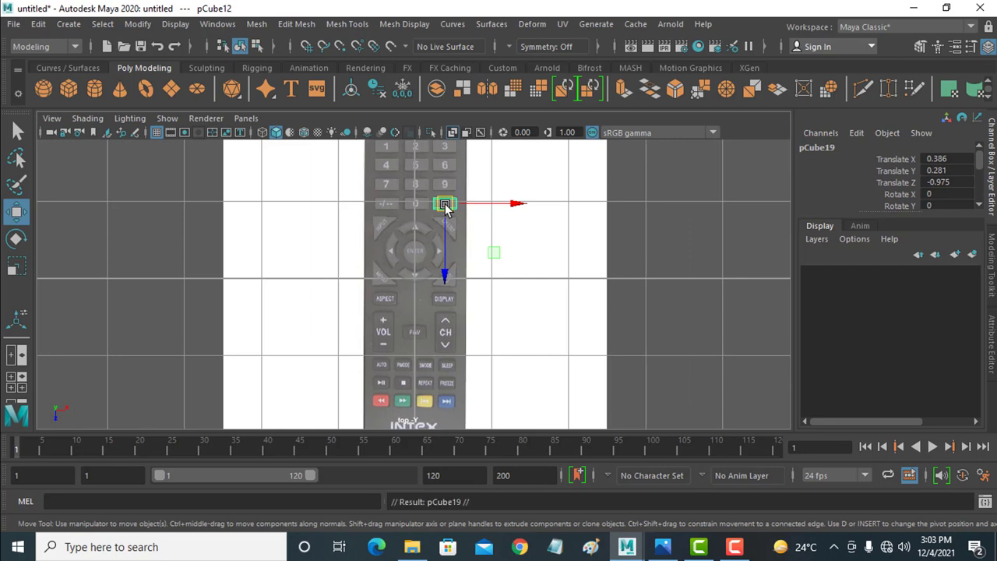
pyautogui.keyDown('shift'); pyautogui.moveTo(444, 206); pyautogui.dragTo(448, 366); pyautogui.keyUp('shift')
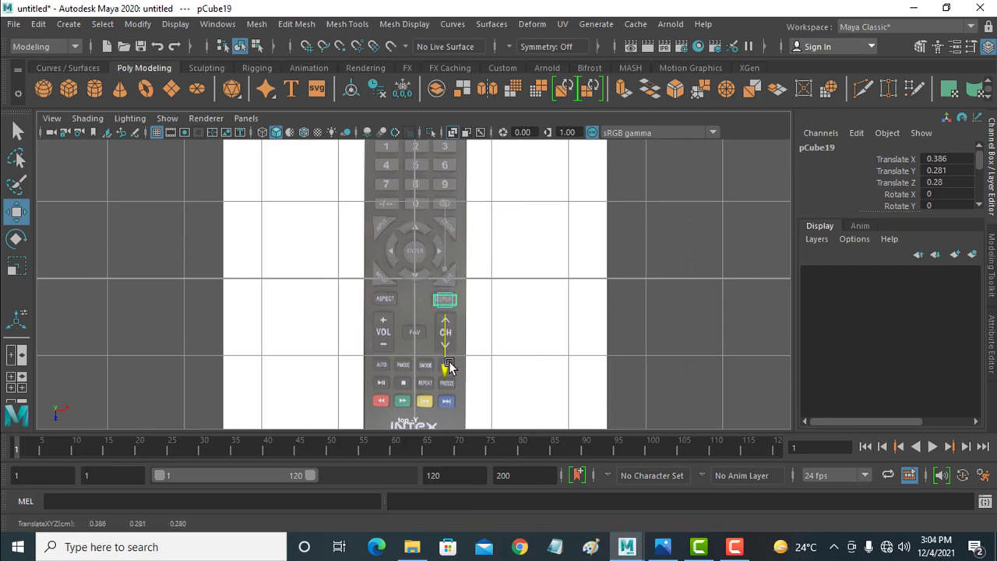
pyautogui.keyDown('shift'); pyautogui.moveTo(448, 362); pyautogui.dragTo(447, 366); pyautogui.keyUp('shift')
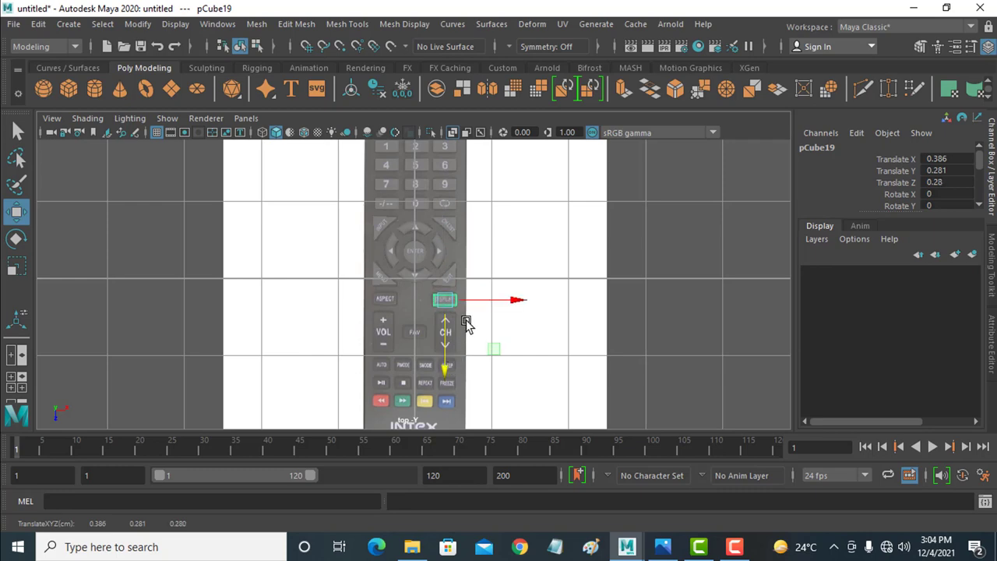
pyautogui.scroll(3, 466, 323)
pyautogui.scroll(1, 464, 342)
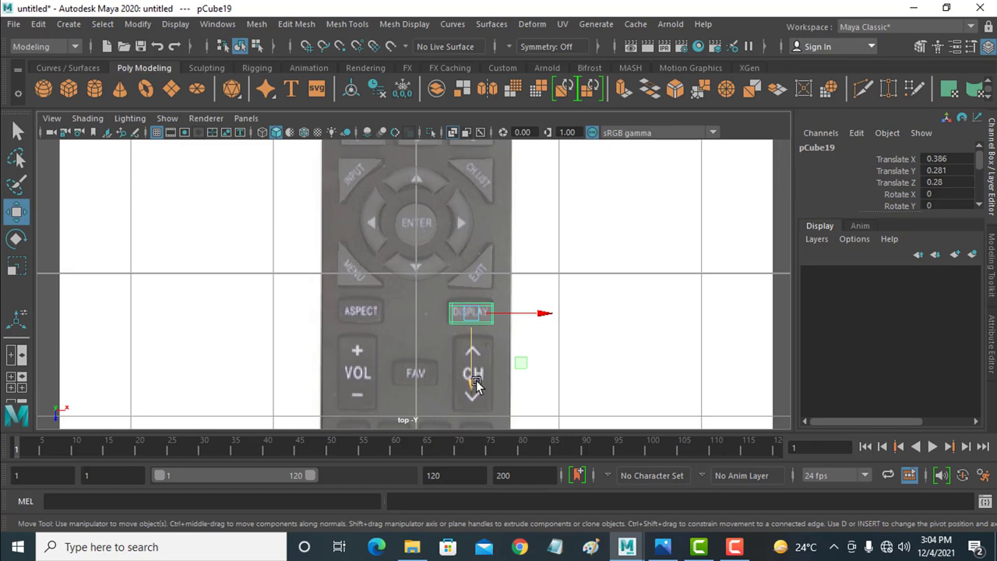
pyautogui.moveTo(476, 383); pyautogui.dragTo(475, 382)
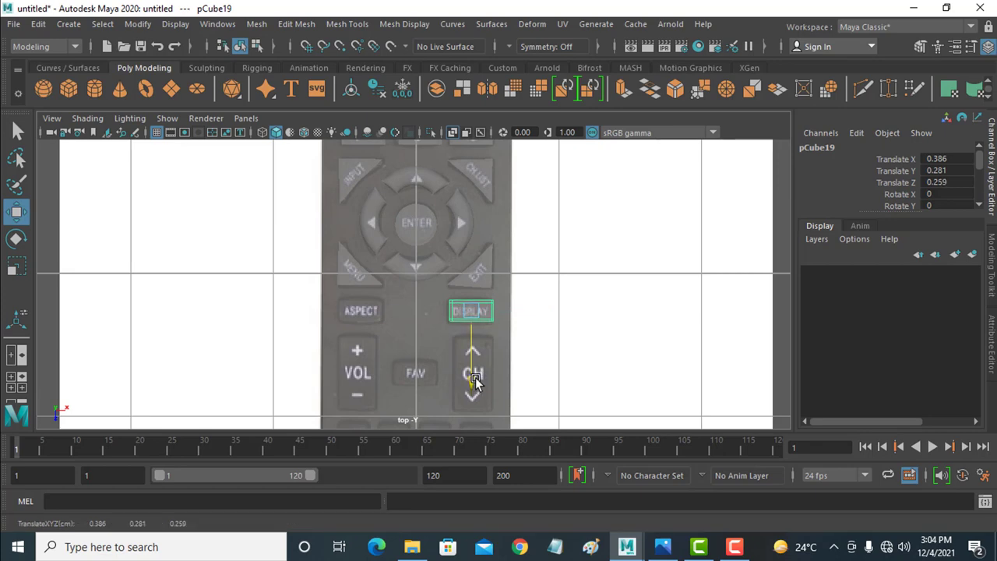
# Duplicate the box onto the ASPECT button, then again onto FAV.
pyautogui.hotkey('ctrl', 'd')
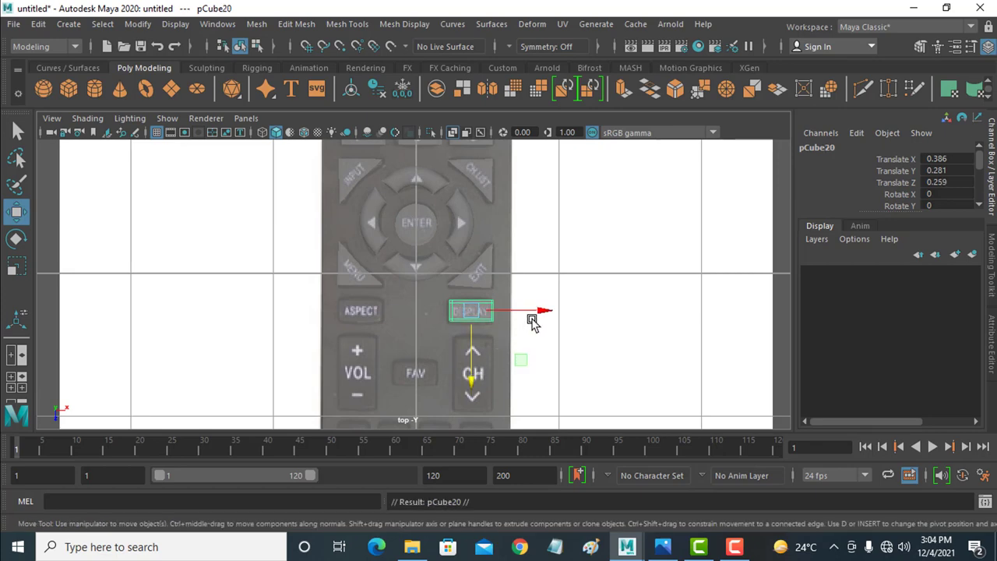
pyautogui.moveTo(539, 312); pyautogui.dragTo(426, 315)
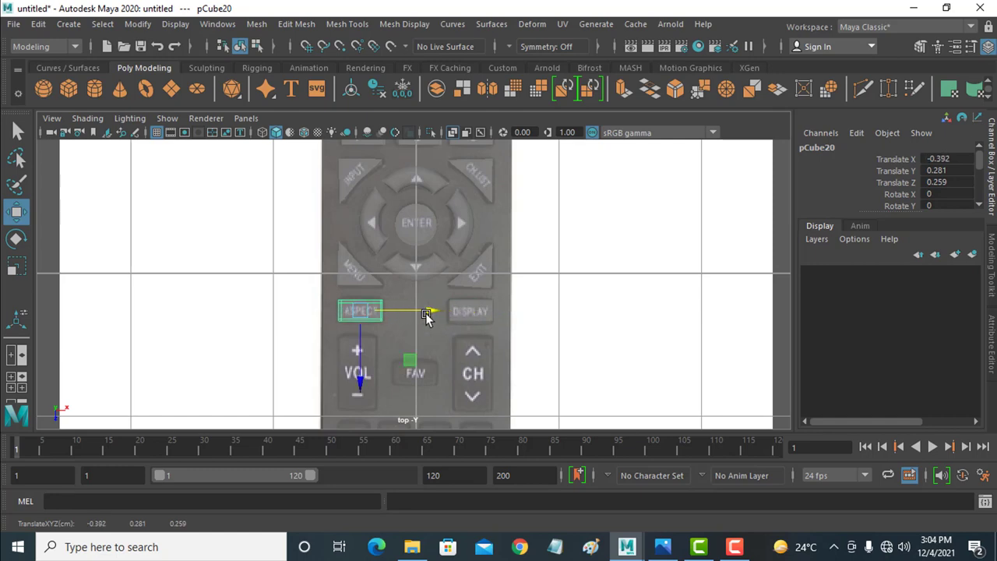
pyautogui.hotkey('ctrl', 'd')
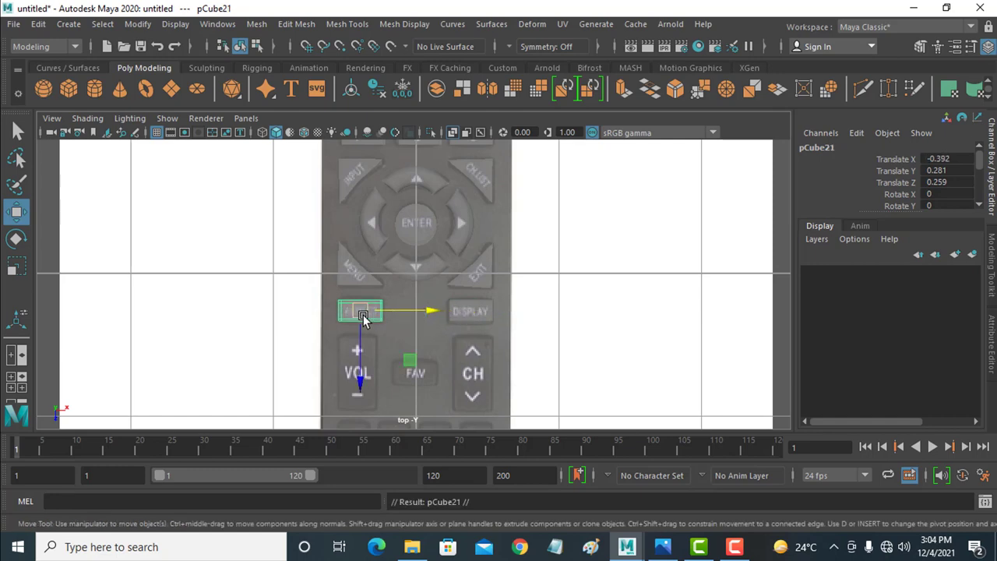
pyautogui.moveTo(363, 318); pyautogui.dragTo(415, 373)
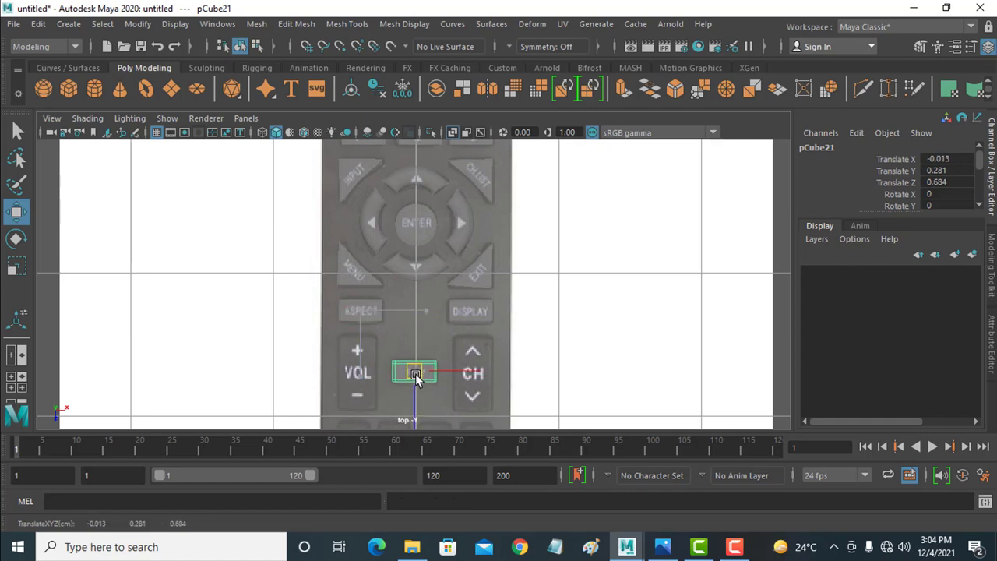
pyautogui.moveTo(415, 374); pyautogui.dragTo(416, 373)
# Stretch the FAV box slightly taller along Z to about 1.144.
pyautogui.hotkey('ctrl', 'e')
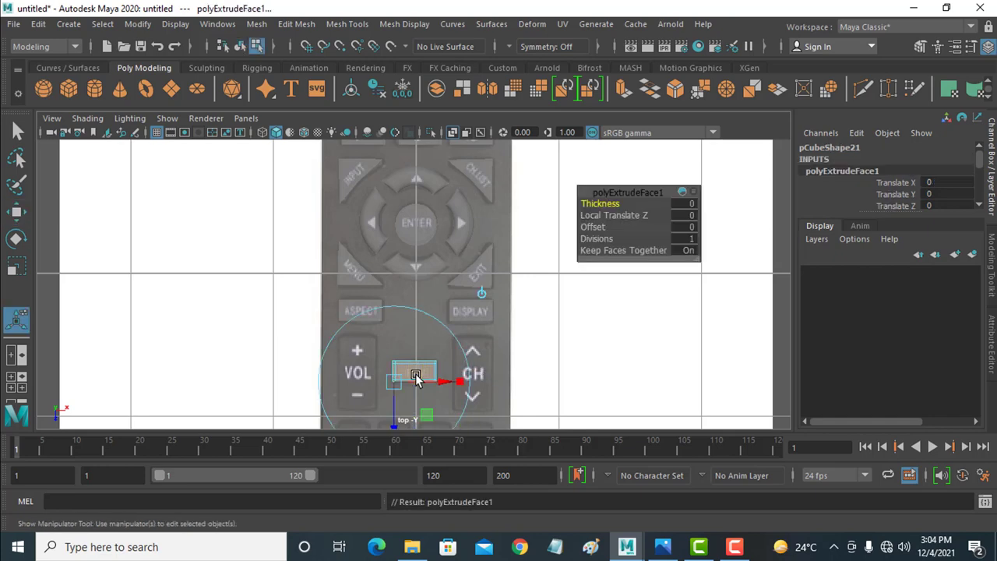
pyautogui.click(16, 211)
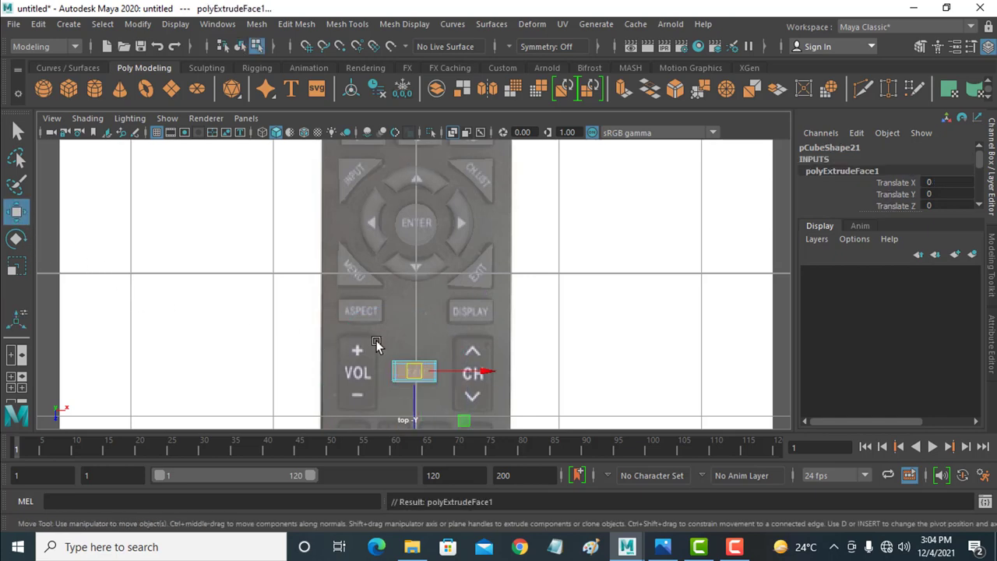
pyautogui.press('r')
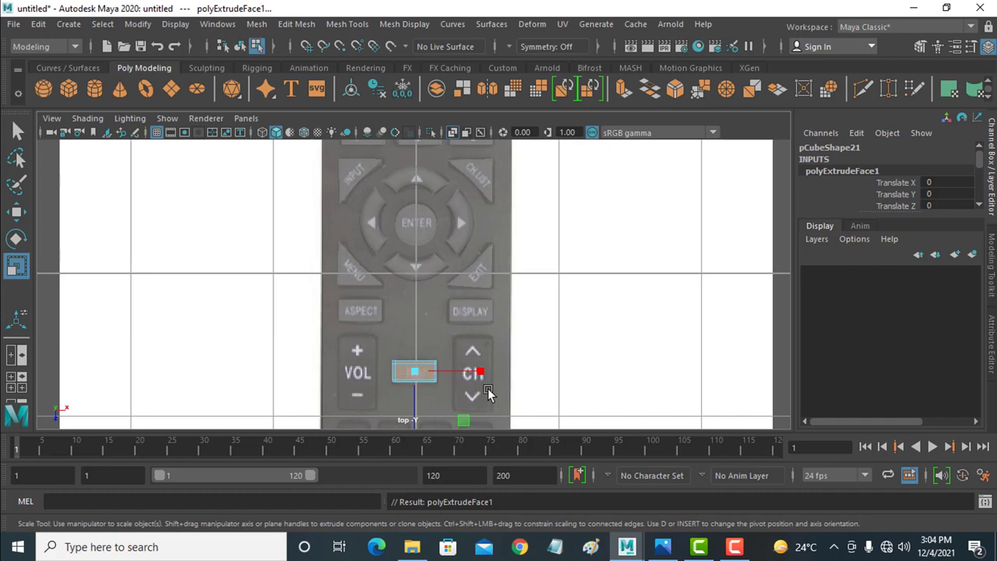
pyautogui.moveTo(489, 391)
pyautogui.keyDown('alt'); pyautogui.mouseDown(button='middle')
pyautogui.moveTo(490, 357)
pyautogui.moveTo(472, 339)
pyautogui.mouseUp(button='middle'); pyautogui.keyUp('alt')
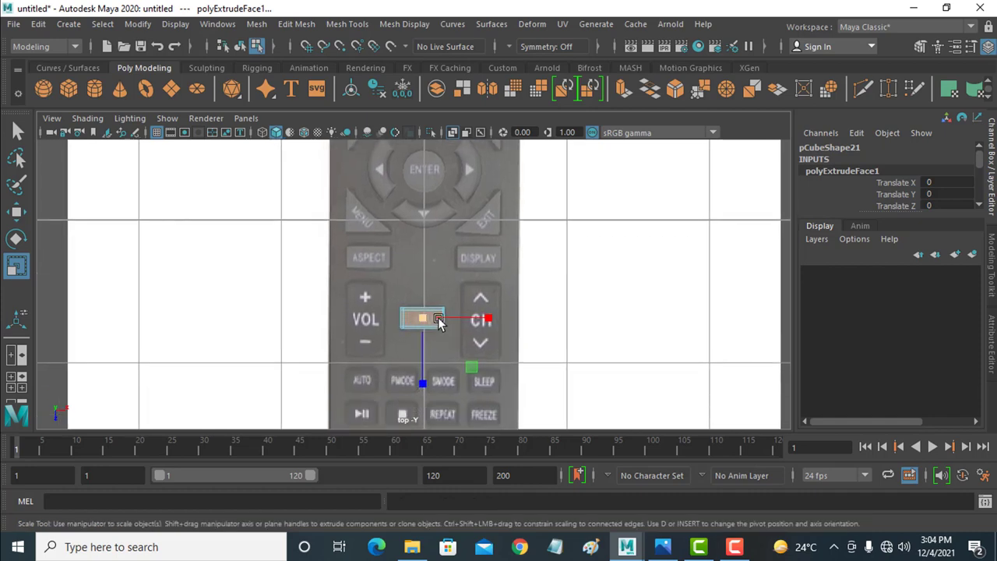
pyautogui.moveTo(438, 317); pyautogui.dragTo(507, 120, button='right')
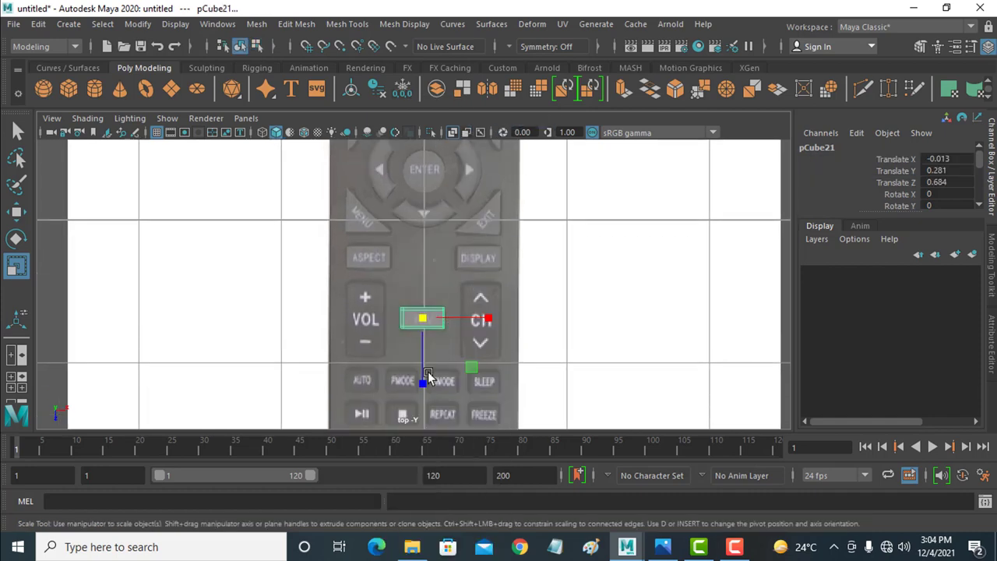
pyautogui.moveTo(426, 375); pyautogui.dragTo(421, 394)
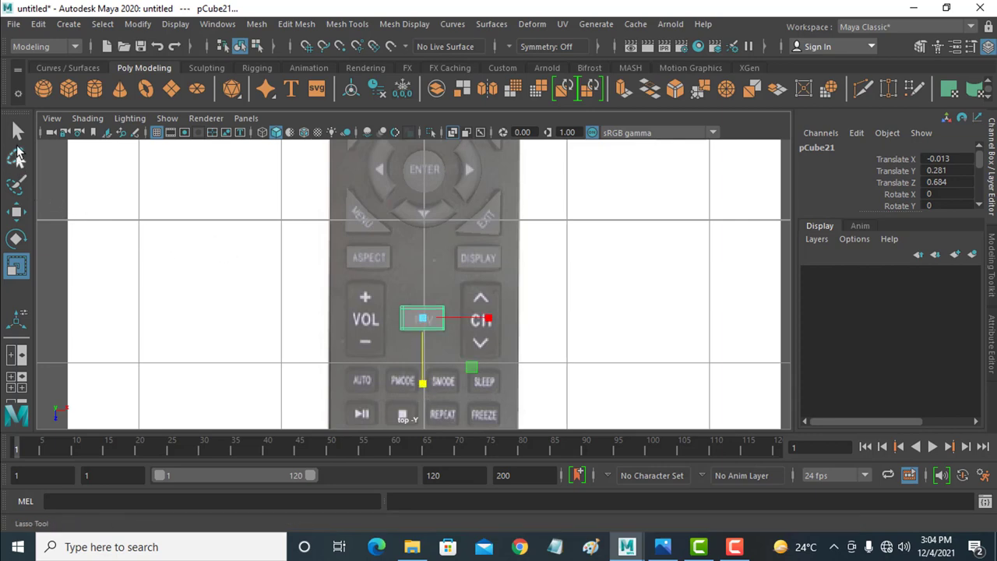
# Duplicate the FAV box and move the copy right onto the CH rocker at X 0.396.
pyautogui.click(17, 134)
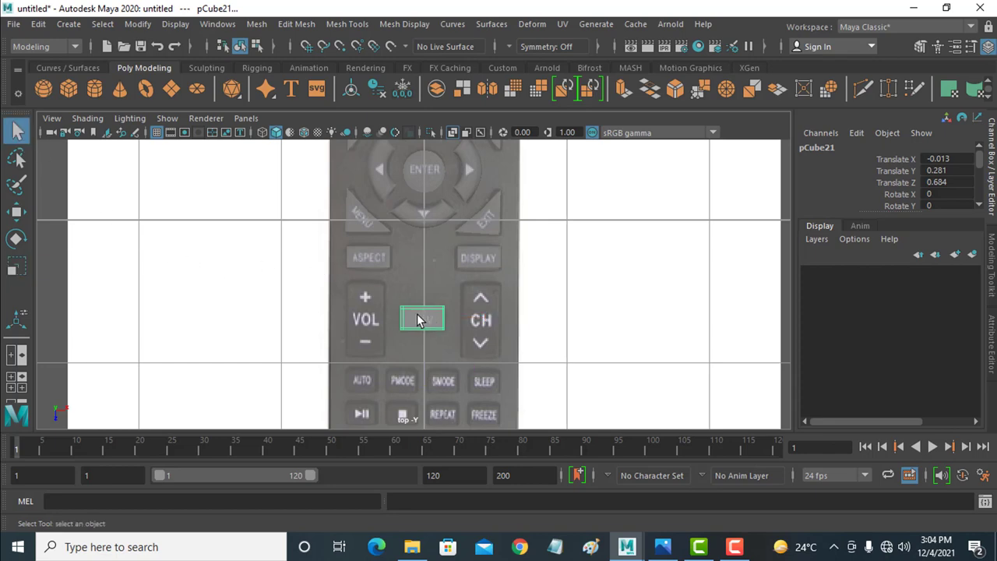
pyautogui.click(17, 211)
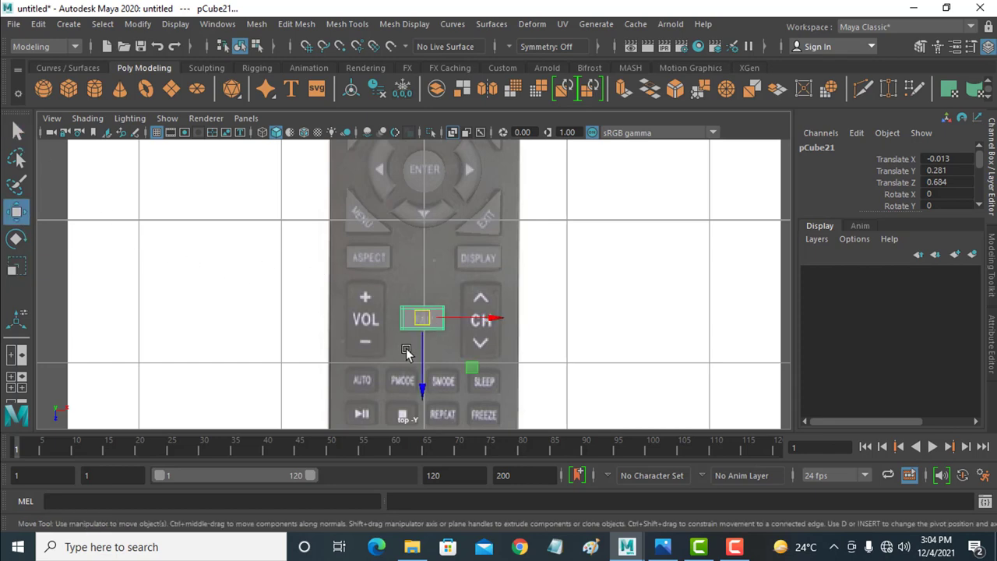
pyautogui.hotkey('ctrl', 'd')
pyautogui.moveTo(422, 318); pyautogui.dragTo(481, 320)
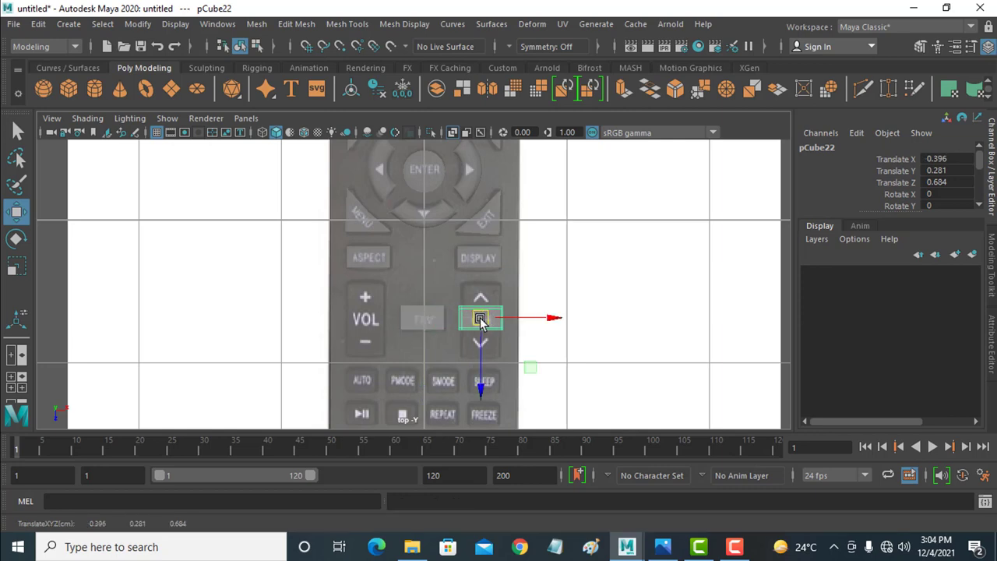
# Rotate the CH box to -90° in Y and enlarge it to cover the CH rocker.
pyautogui.press('e')
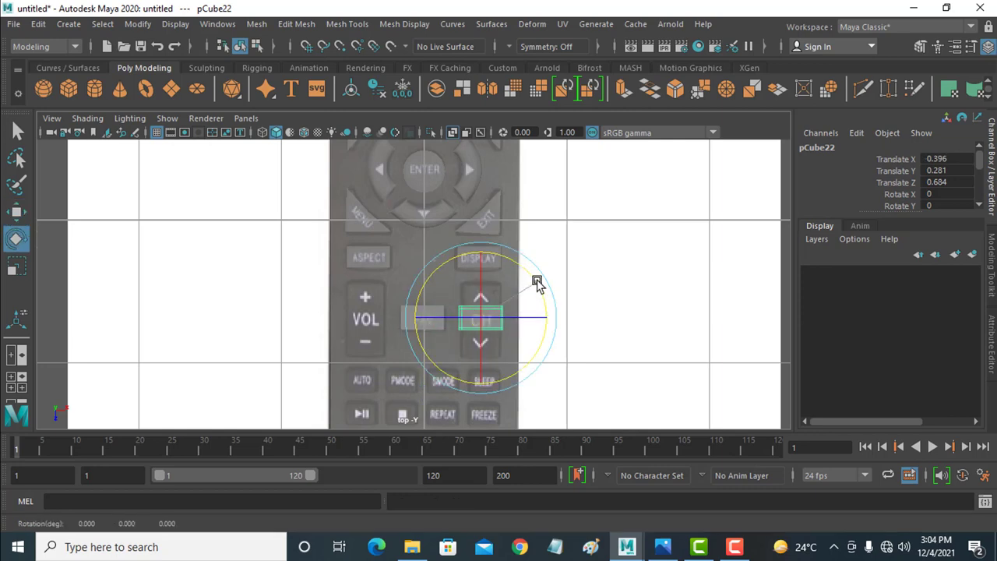
pyautogui.moveTo(537, 282); pyautogui.dragTo(556, 326)
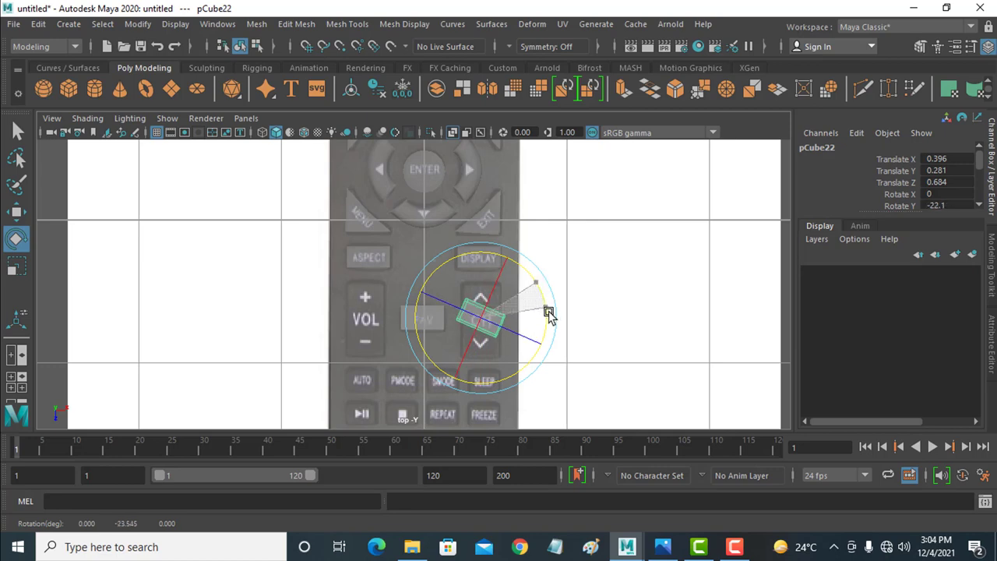
pyautogui.doubleClick(968, 205)
pyautogui.moveTo(968, 205); pyautogui.dragTo(900, 204)
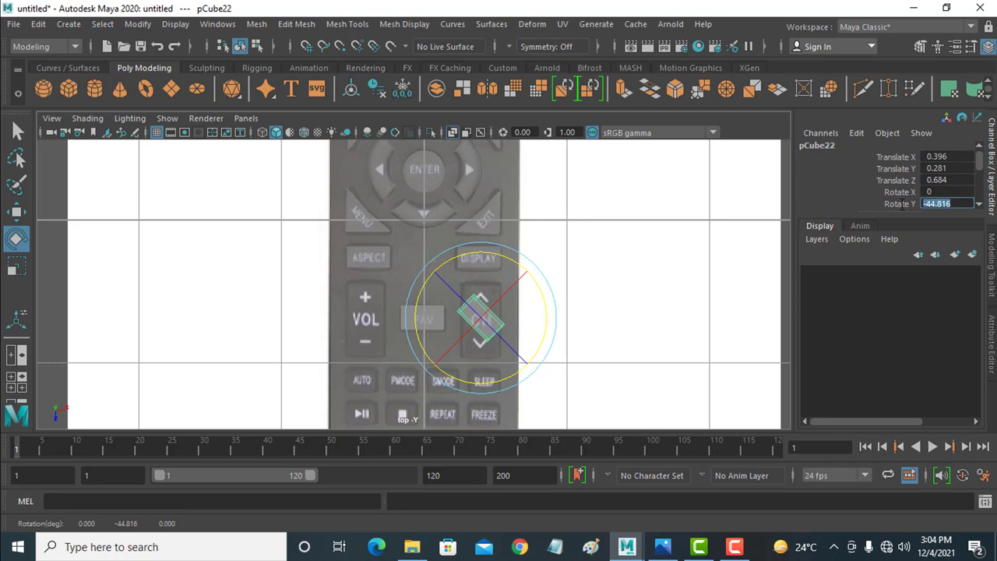
pyautogui.write('-90')
pyautogui.press('Return')
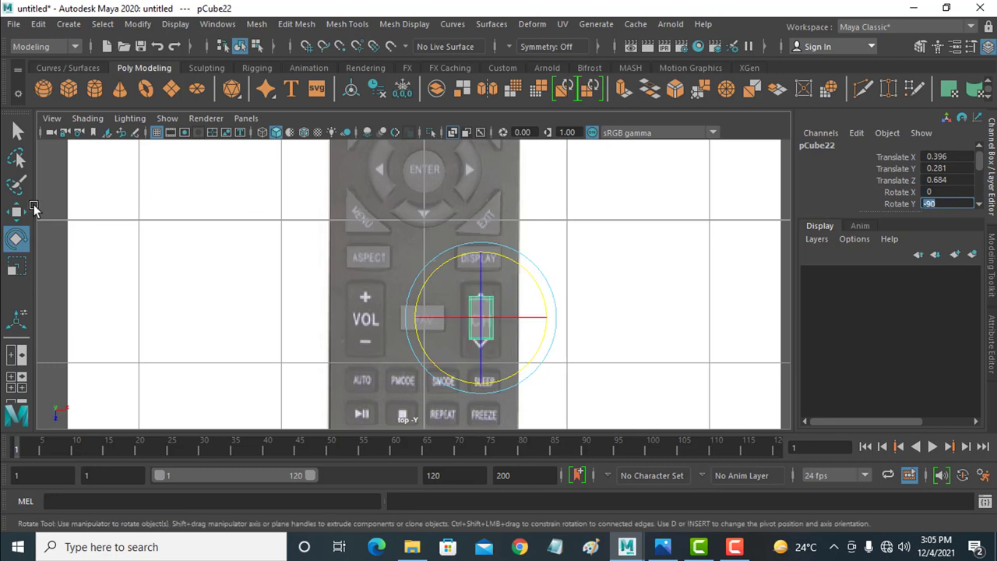
pyautogui.click(17, 211)
pyautogui.click(16, 266)
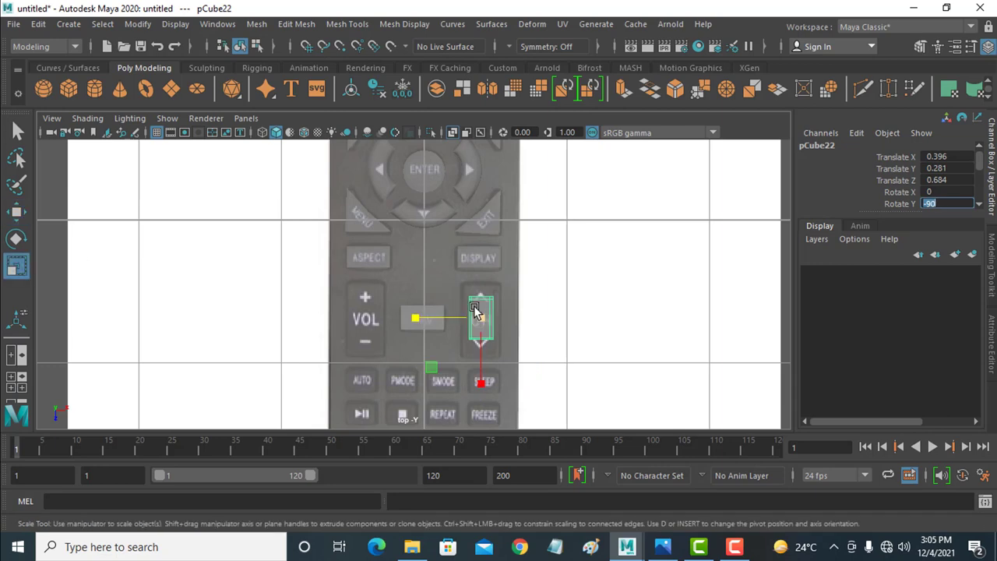
pyautogui.moveTo(482, 320); pyautogui.dragTo(499, 258)
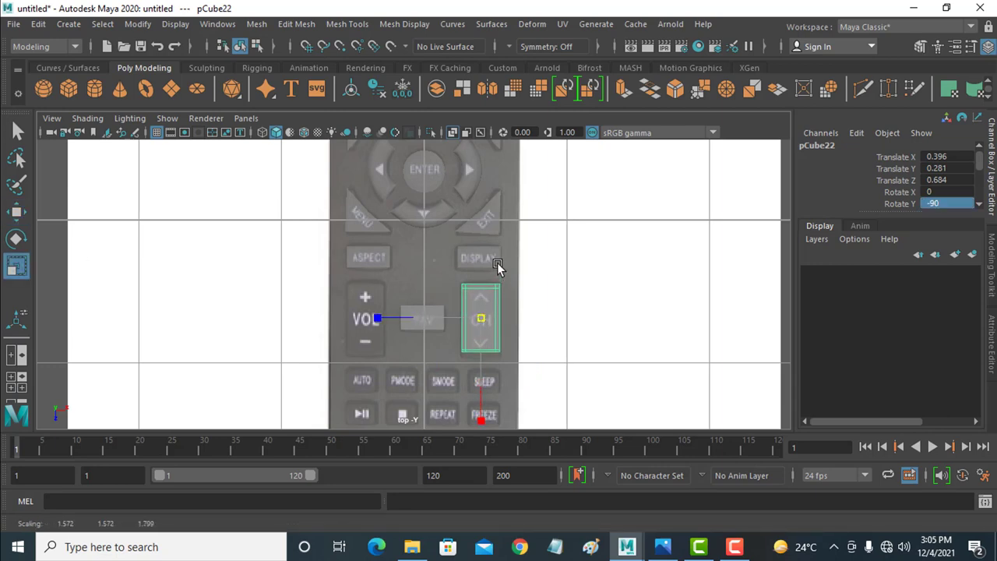
pyautogui.click(16, 211)
# Duplicate the CH rocker box and move the copy left onto VOL at X -0.413.
pyautogui.hotkey('ctrl', 'd')
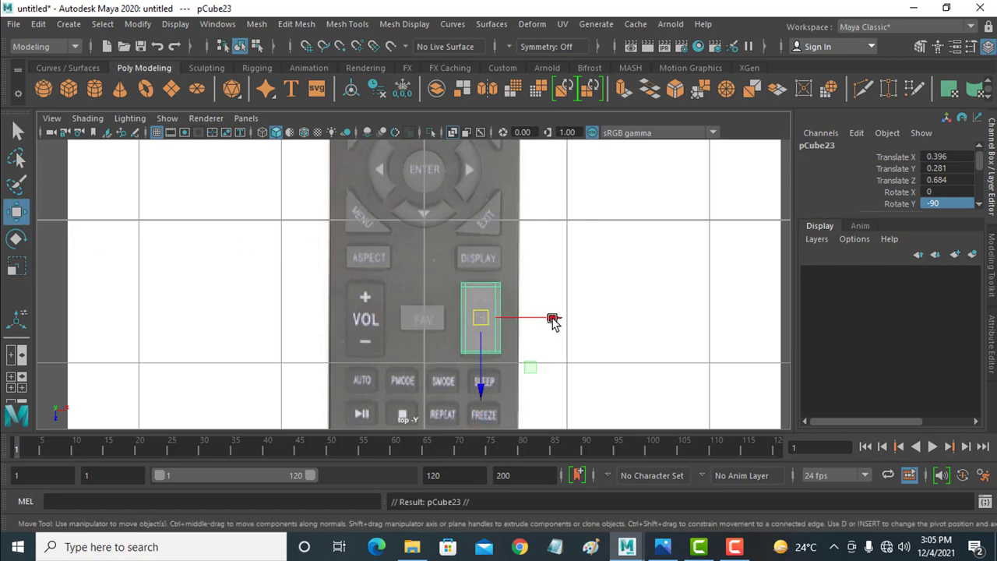
pyautogui.moveTo(553, 319); pyautogui.dragTo(437, 317)
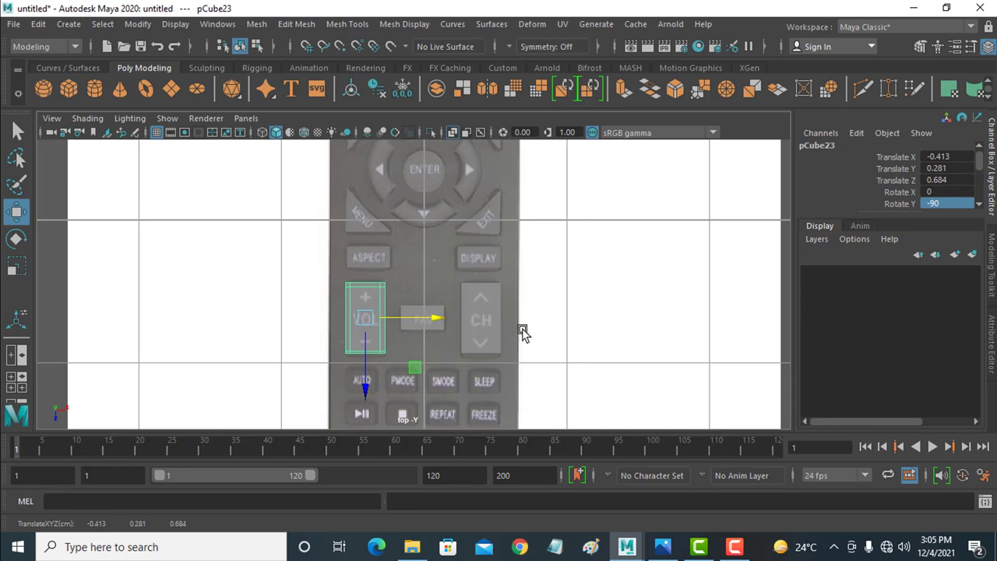
pyautogui.keyDown('alt'); pyautogui.moveTo(519, 335); pyautogui.dragTo(534, 281, button='middle'); pyautogui.keyUp('alt')
# Duplicate the DISPLAY key box onto the SLEEP key and narrow it to scale X 0.689.
pyautogui.click(494, 206)
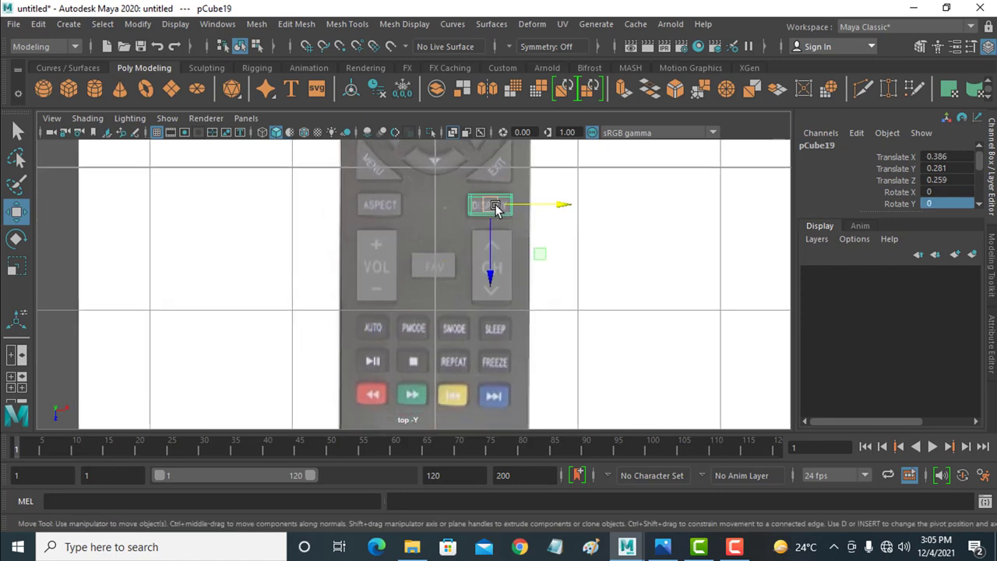
pyautogui.hotkey('ctrl', 'd')
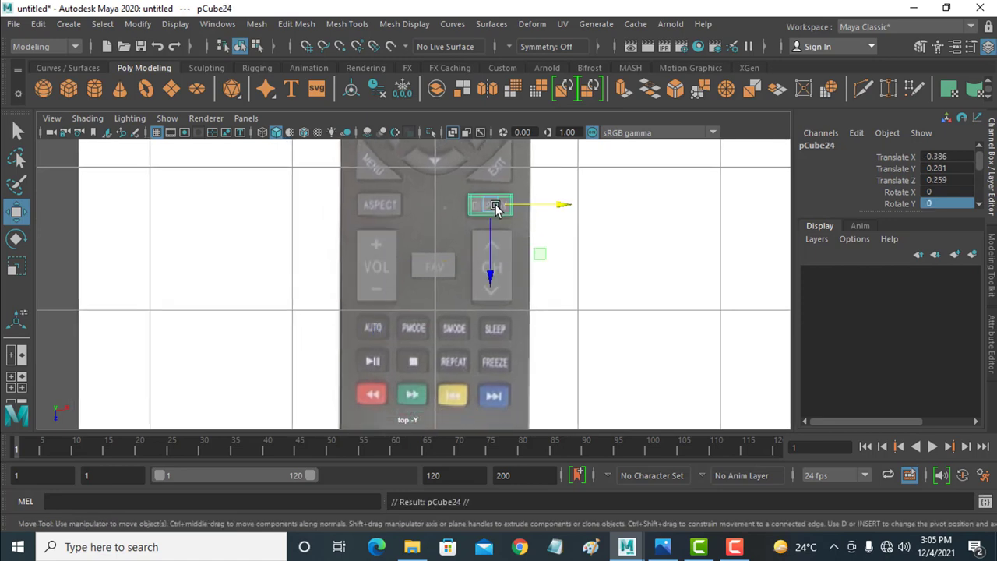
pyautogui.moveTo(495, 206); pyautogui.dragTo(500, 331)
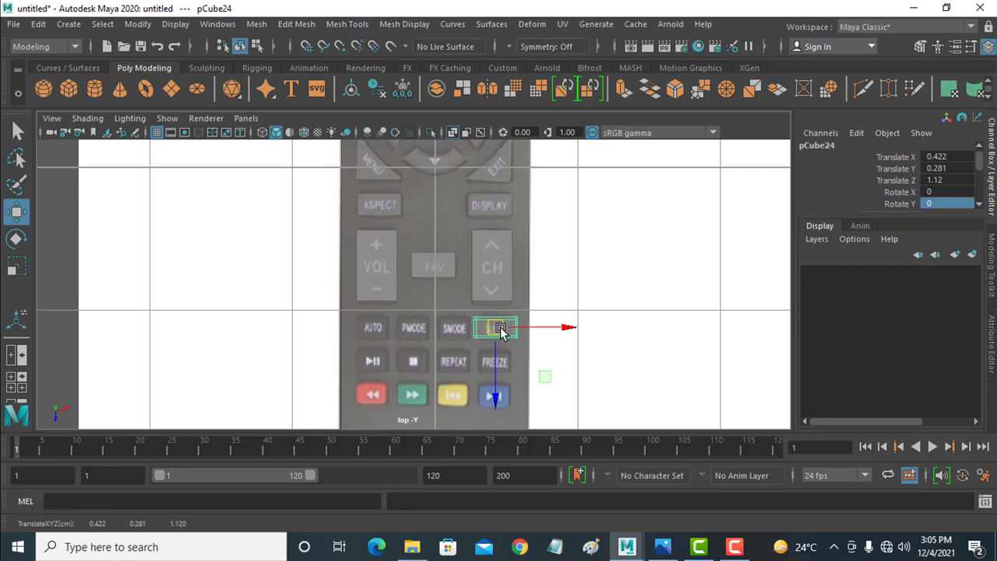
pyautogui.press('e')
pyautogui.press('r')
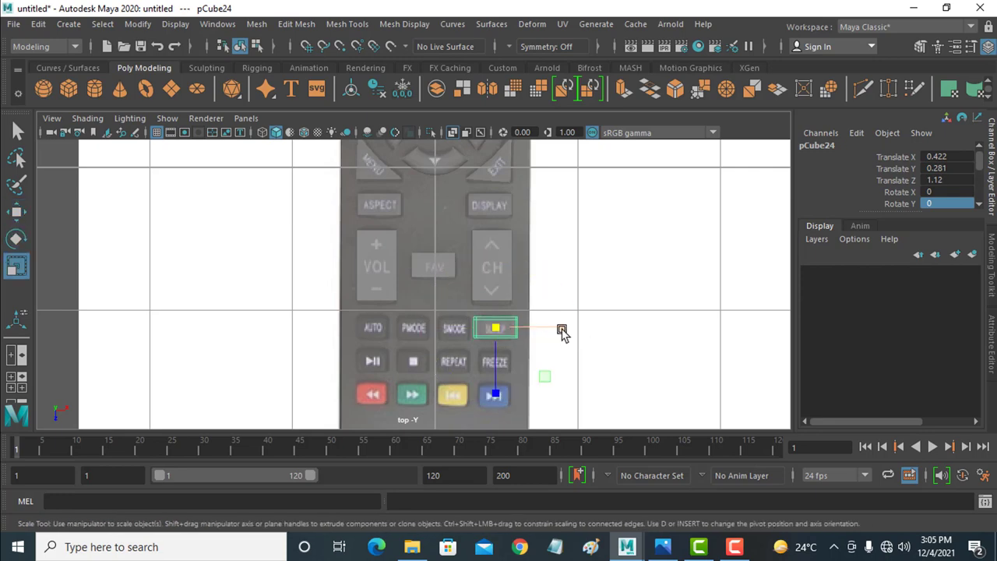
pyautogui.moveTo(563, 333); pyautogui.dragTo(537, 336)
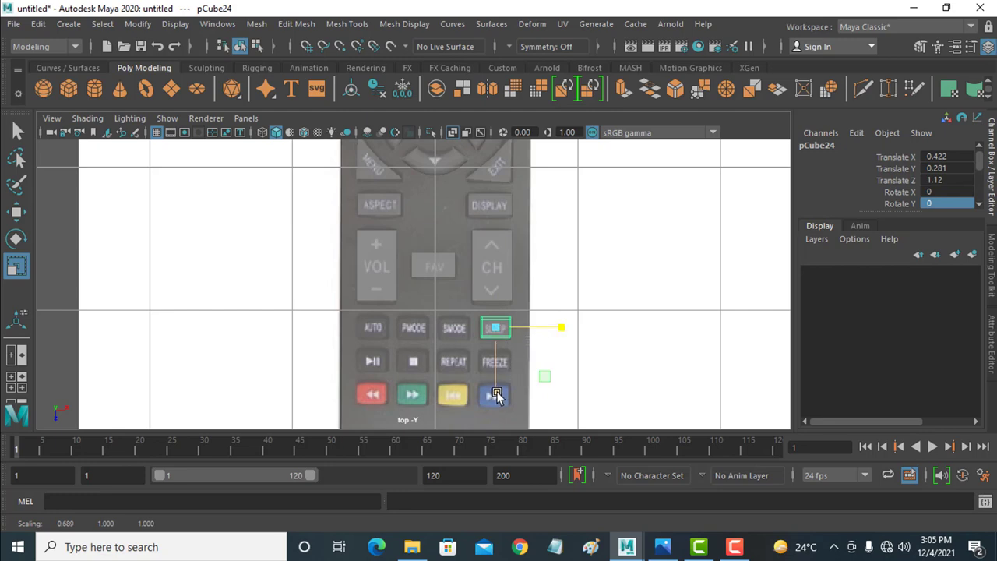
pyautogui.press('w')
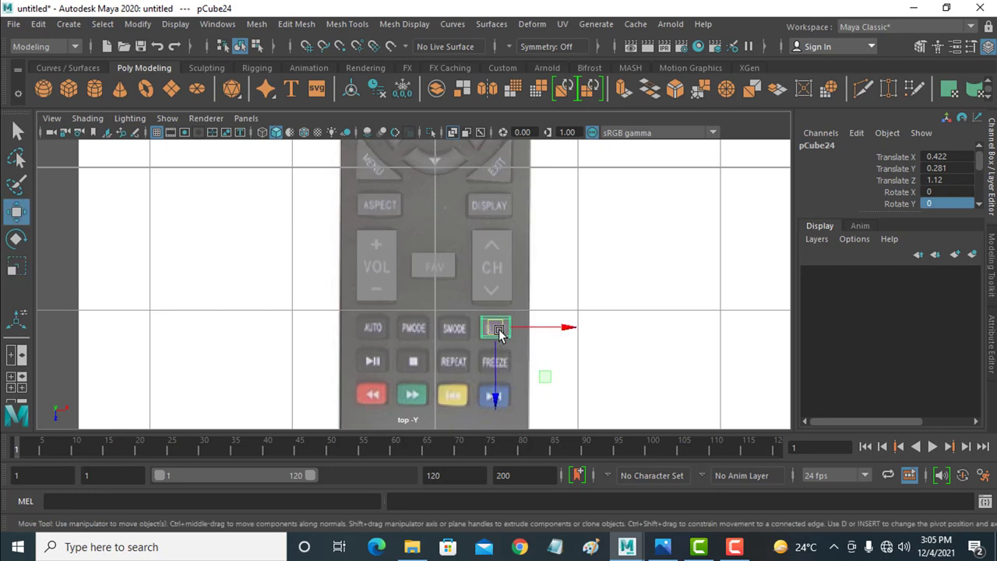
pyautogui.moveTo(499, 331); pyautogui.dragTo(500, 331)
# Copy the SLEEP box across the SMODE, AUTO and PMODE keys to complete the row.
pyautogui.hotkey('ctrl', 'd')
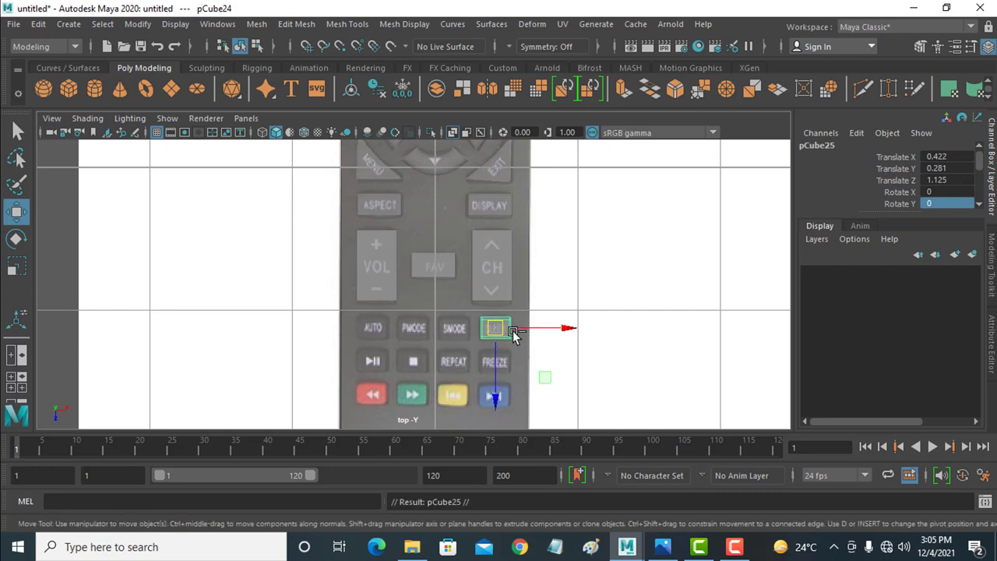
pyautogui.moveTo(562, 330); pyautogui.dragTo(526, 335)
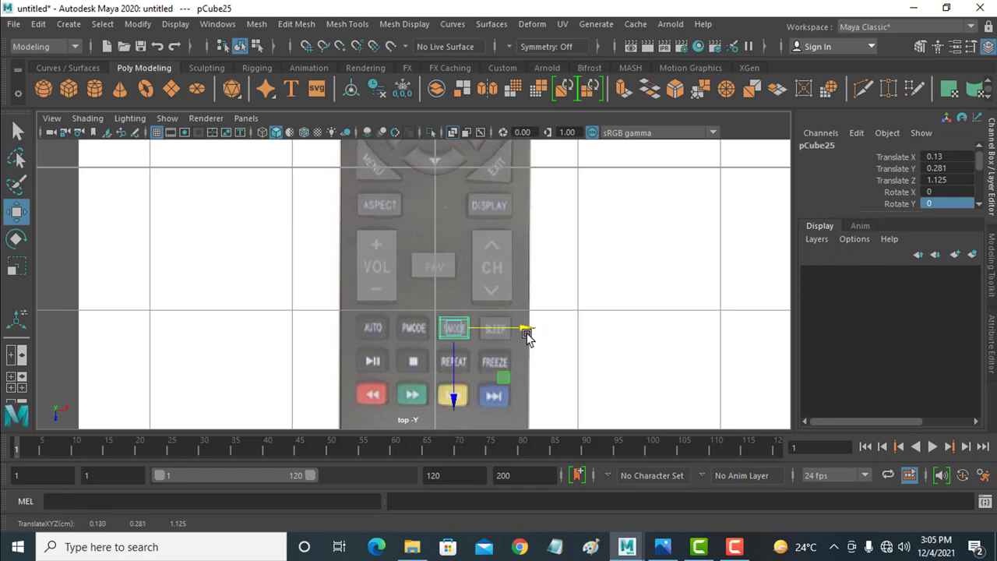
pyautogui.click(503, 340)
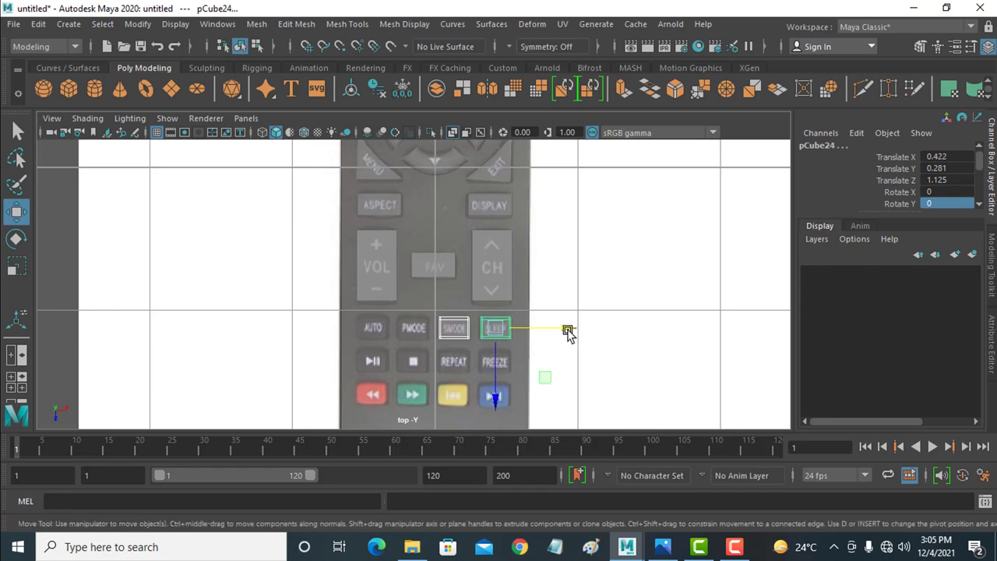
pyautogui.hotkey('ctrl', 'd')
pyautogui.moveTo(568, 332); pyautogui.dragTo(485, 332)
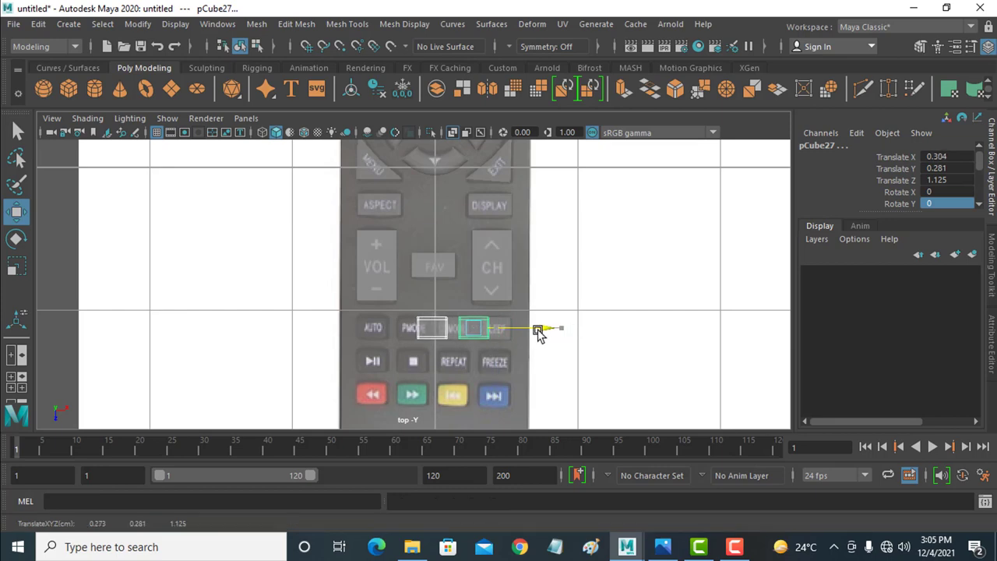
# Duplicate the four-box row onto the playback keys, then onto the coloured keys (pCube32–pCube35).
pyautogui.click(494, 335)
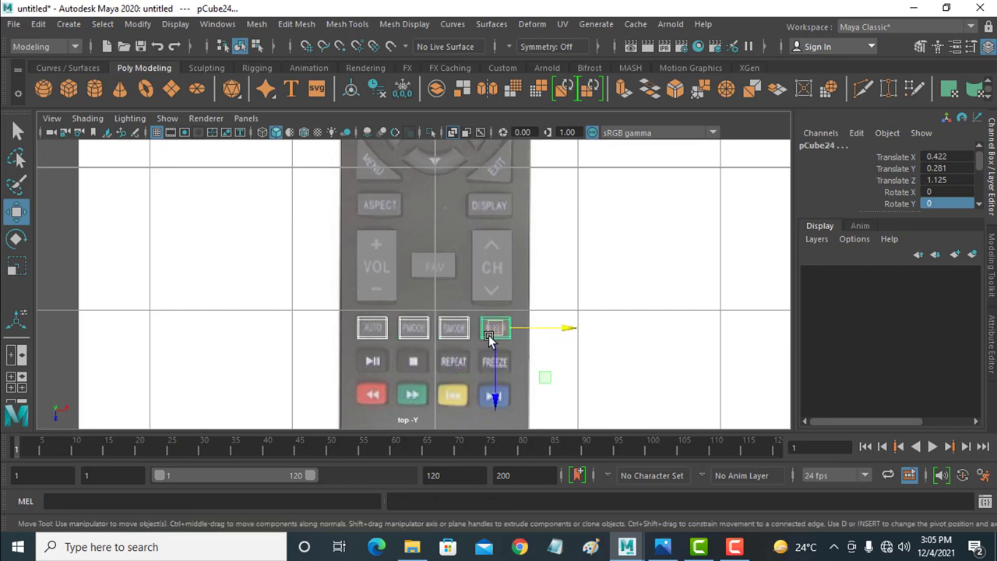
pyautogui.hotkey('ctrl', 'd')
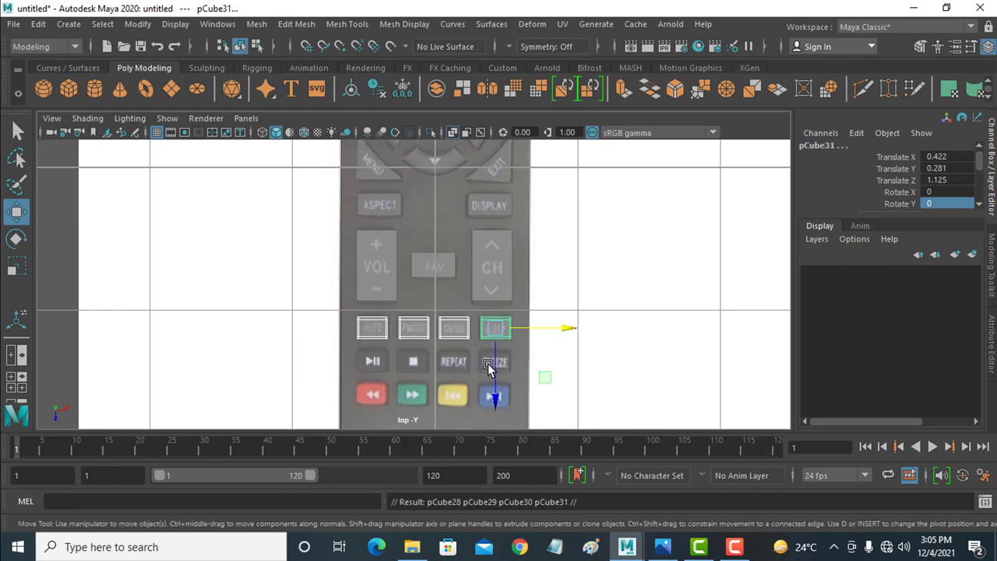
pyautogui.moveTo(499, 397)
pyautogui.mouseDown()
pyautogui.moveTo(497, 433)
pyautogui.moveTo(534, 394)
pyautogui.mouseUp()
pyautogui.keyDown('alt'); pyautogui.moveTo(564, 382); pyautogui.dragTo(590, 340, button='middle'); pyautogui.keyUp('alt')
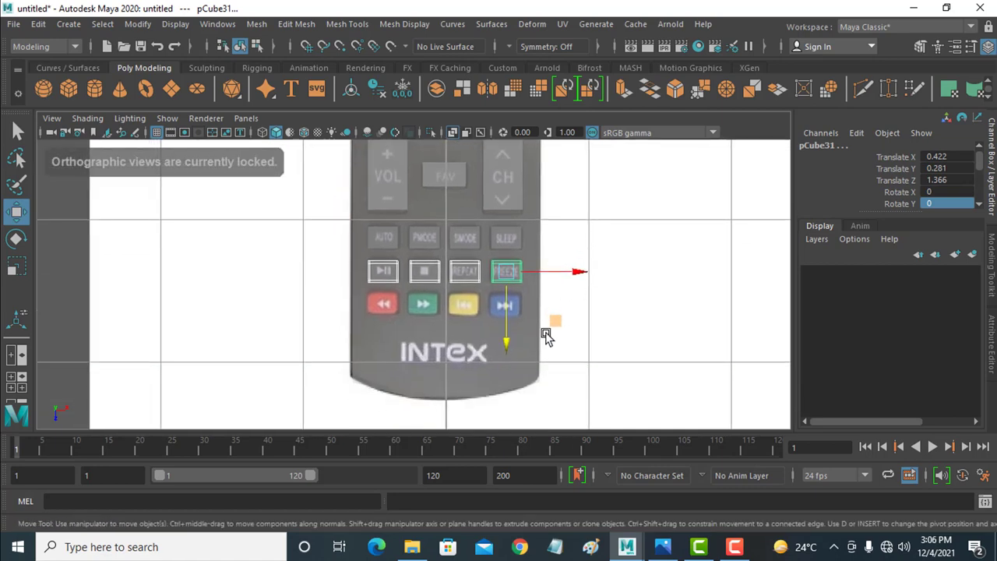
pyautogui.moveTo(510, 346); pyautogui.dragTo(510, 344)
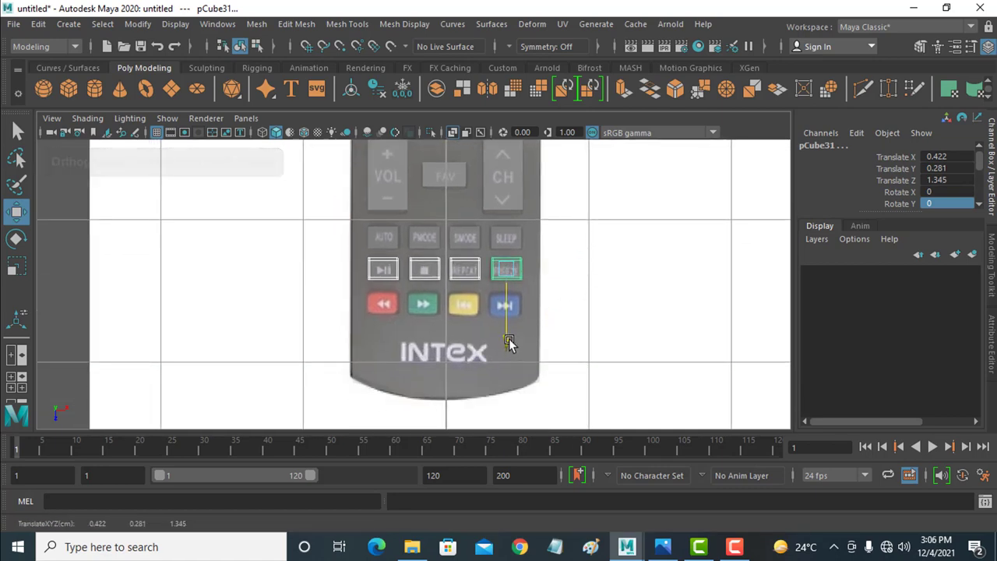
pyautogui.hotkey('ctrl', 'd')
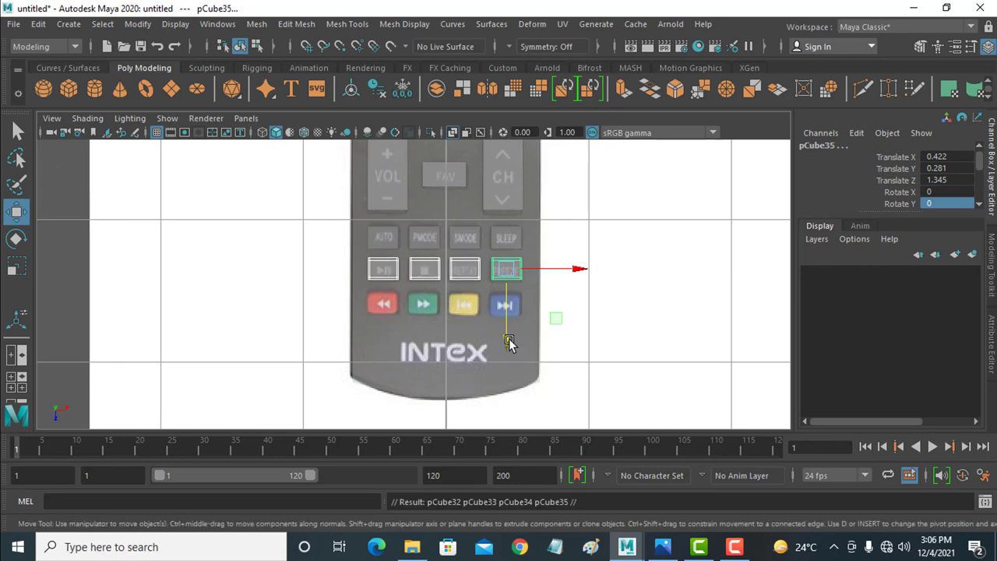
pyautogui.moveTo(510, 343); pyautogui.dragTo(508, 374)
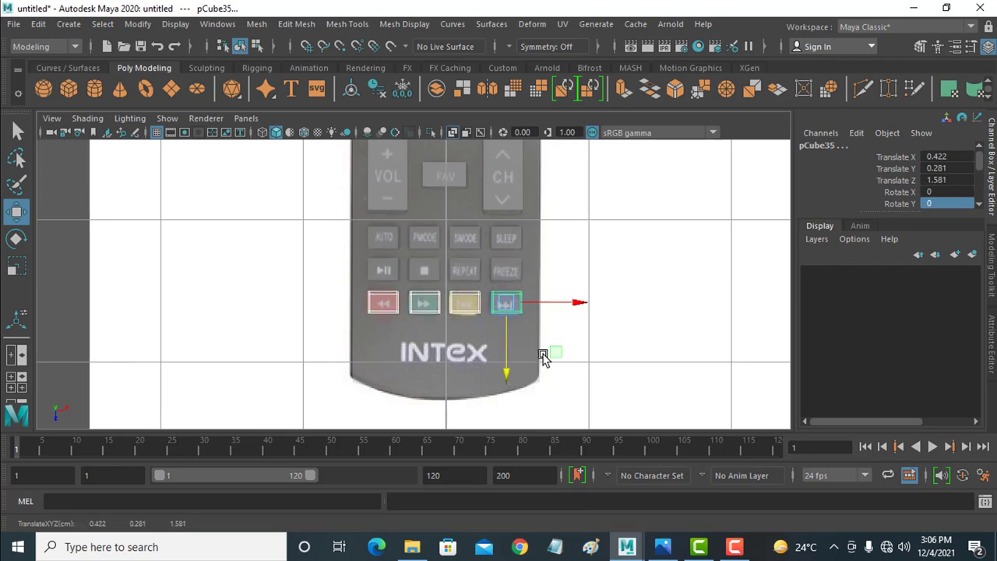
pyautogui.press('space')
pyautogui.press('space')
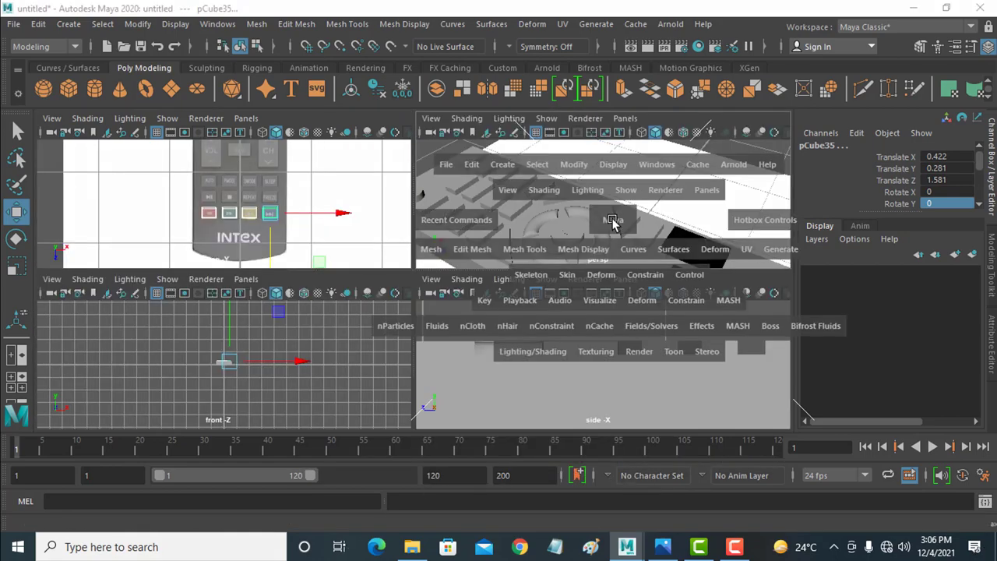
# Orbit the perspective view around the remote and select the black CH rocker box.
pyautogui.scroll(-5, 552, 310)
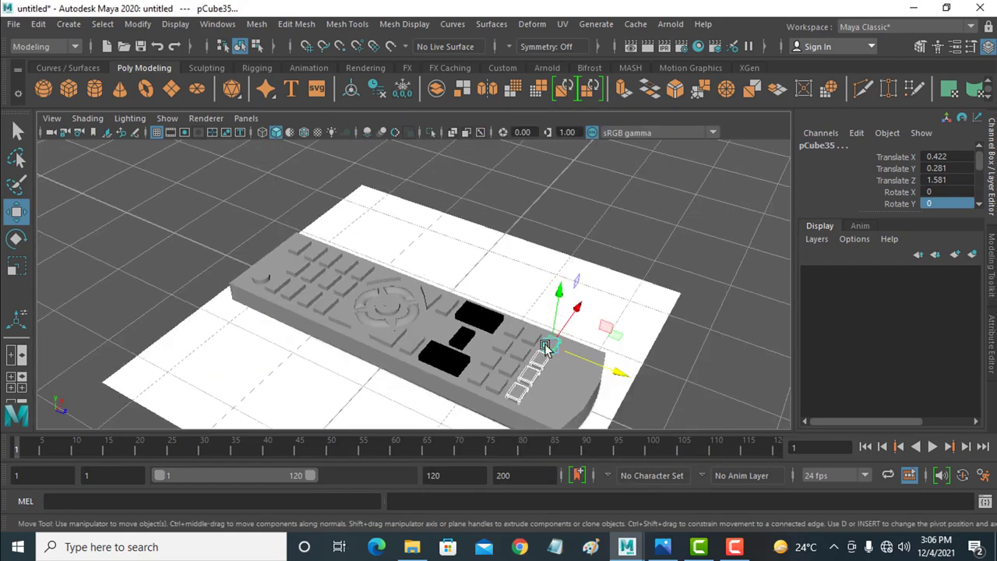
pyautogui.scroll(1, 497, 366)
pyautogui.moveTo(497, 366)
pyautogui.keyDown('alt'); pyautogui.mouseDown()
pyautogui.moveTo(338, 363)
pyautogui.moveTo(327, 407)
pyautogui.moveTo(385, 343)
pyautogui.mouseUp(); pyautogui.keyUp('alt')
pyautogui.click(375, 321)
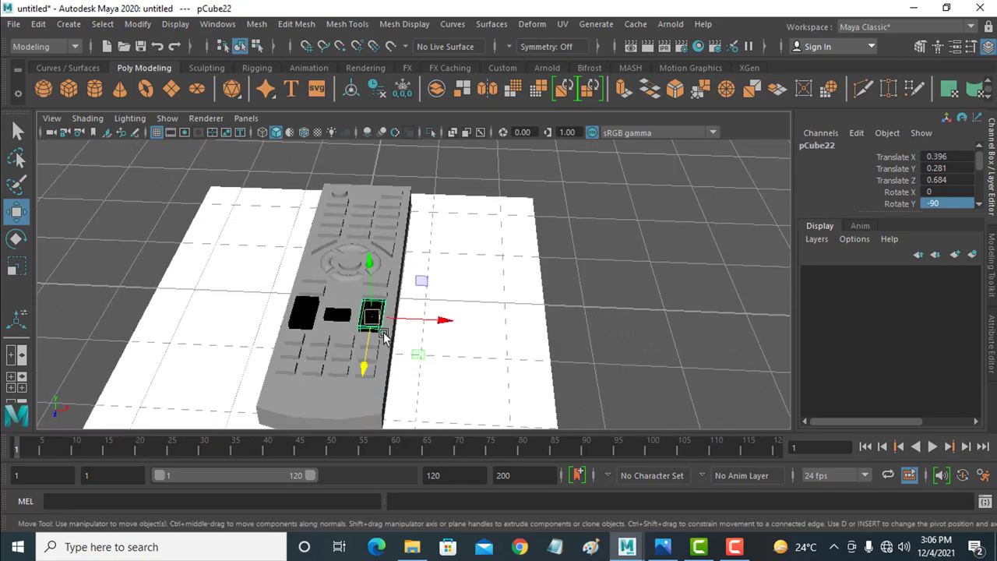
pyautogui.scroll(5, 373, 329)
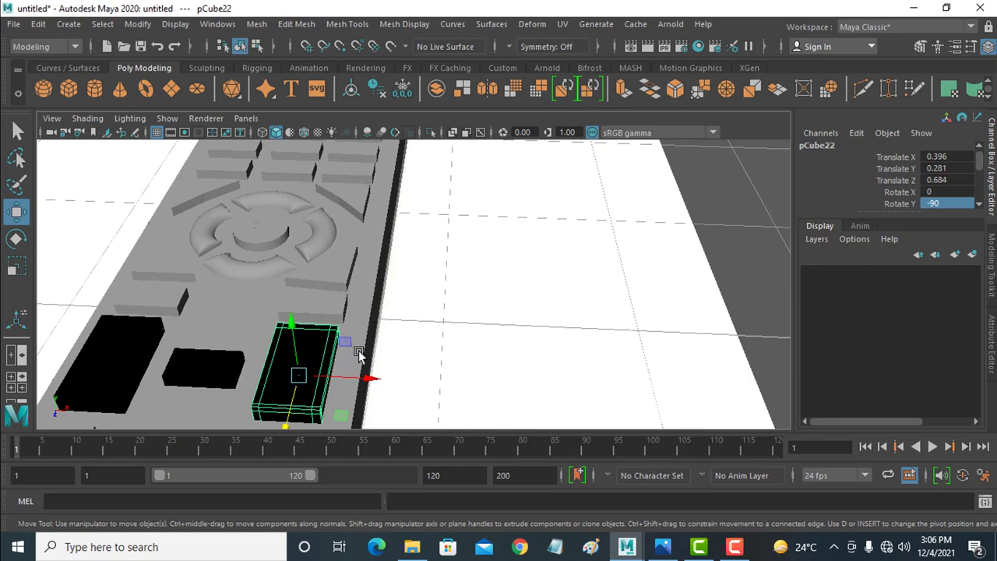
pyautogui.keyDown('alt'); pyautogui.moveTo(359, 352); pyautogui.dragTo(374, 345); pyautogui.keyUp('alt')
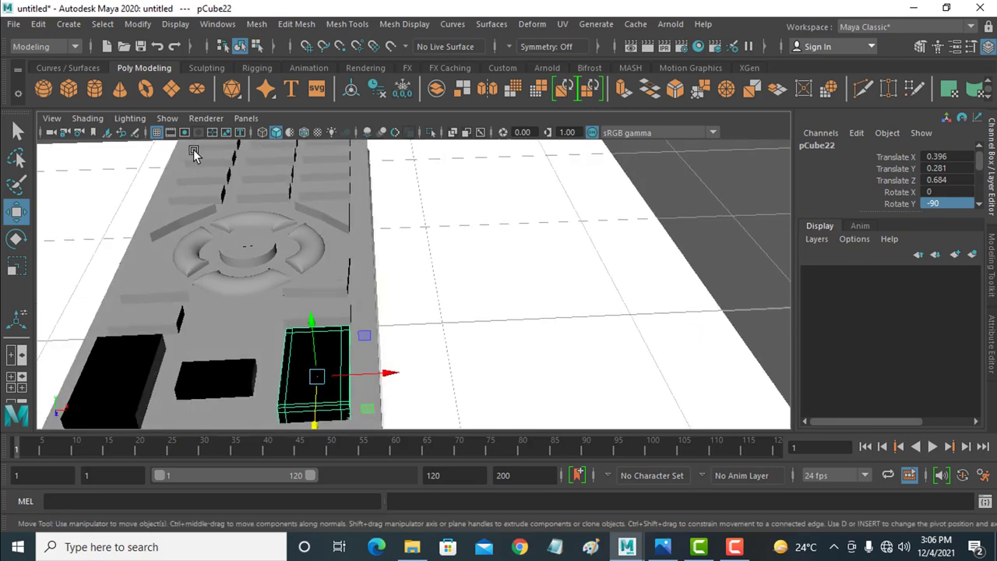
# Enable Two Sided Lighting in the viewport so the black box buttons shade grey.
pyautogui.click(130, 118)
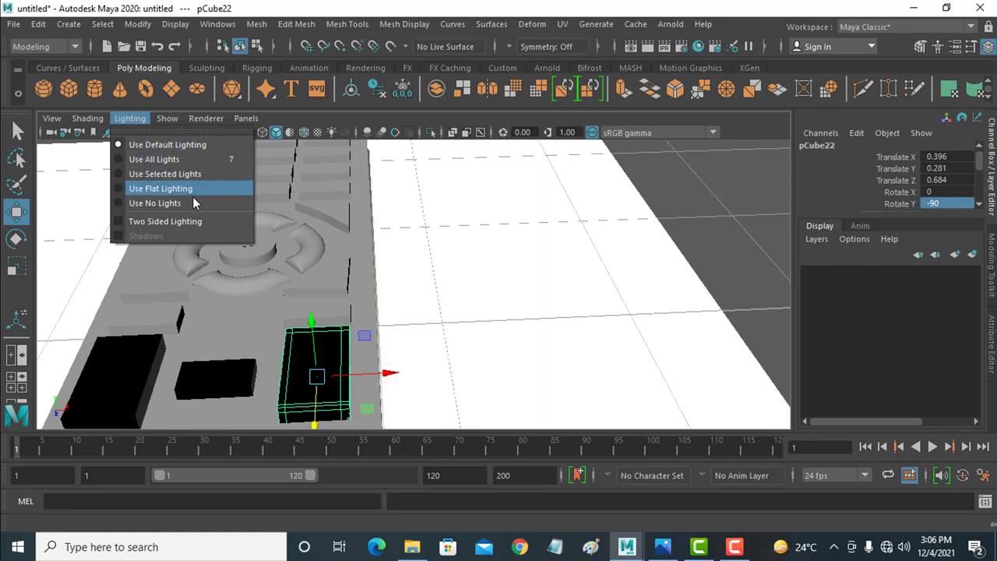
pyautogui.click(191, 221)
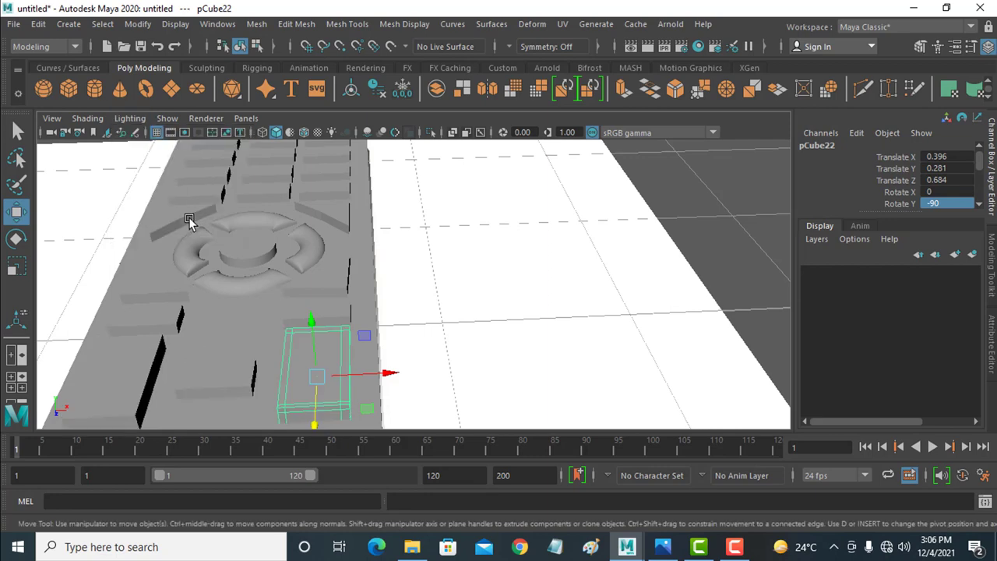
pyautogui.scroll(-3, 304, 331)
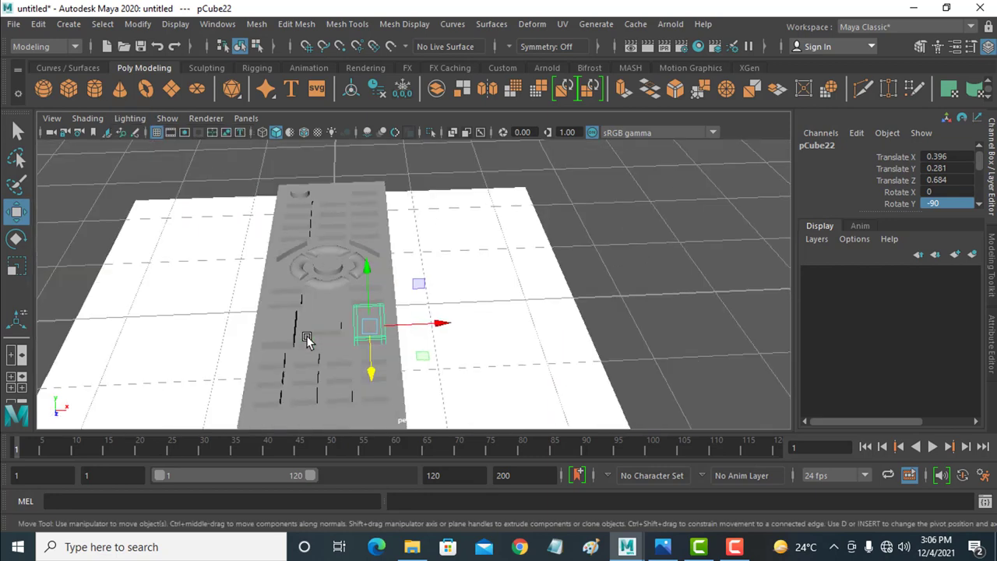
pyautogui.scroll(-2, 304, 331)
pyautogui.keyDown('alt'); pyautogui.moveTo(436, 373); pyautogui.dragTo(439, 358); pyautogui.keyUp('alt')
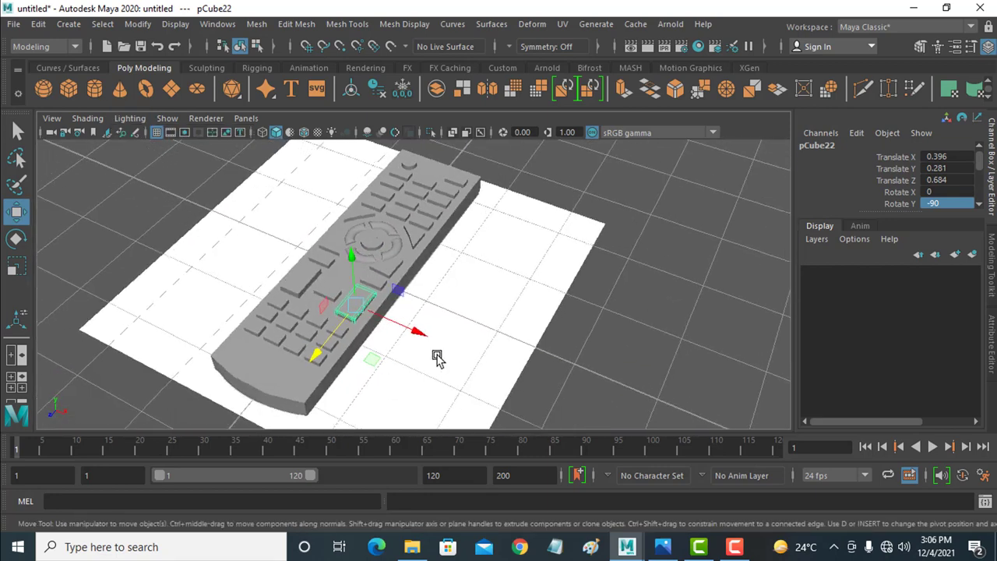
pyautogui.click(465, 327)
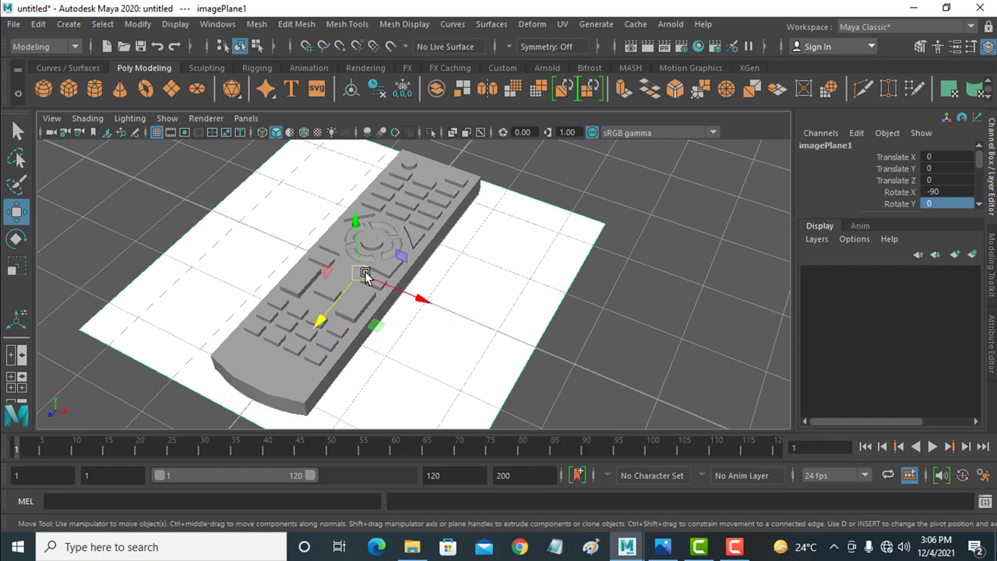
# Move the image plane beside the remote (Translate X 1.488, Z -0.438) and view from above.
pyautogui.moveTo(362, 274)
pyautogui.mouseDown()
pyautogui.moveTo(540, 282)
pyautogui.moveTo(480, 307)
pyautogui.mouseUp()
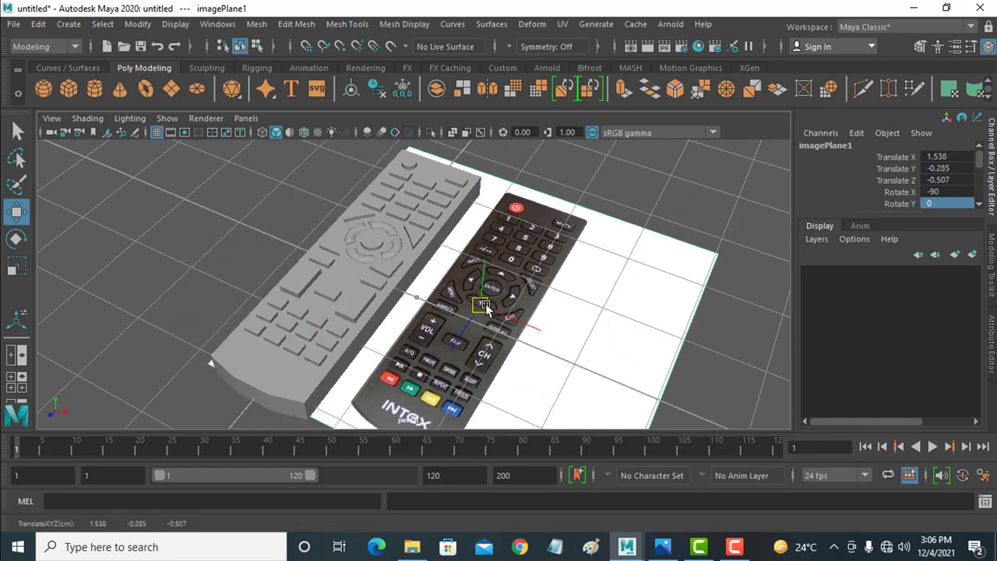
pyautogui.moveTo(507, 345)
pyautogui.keyDown('alt'); pyautogui.mouseDown()
pyautogui.moveTo(466, 342)
pyautogui.moveTo(430, 366)
pyautogui.mouseUp(); pyautogui.keyUp('alt')
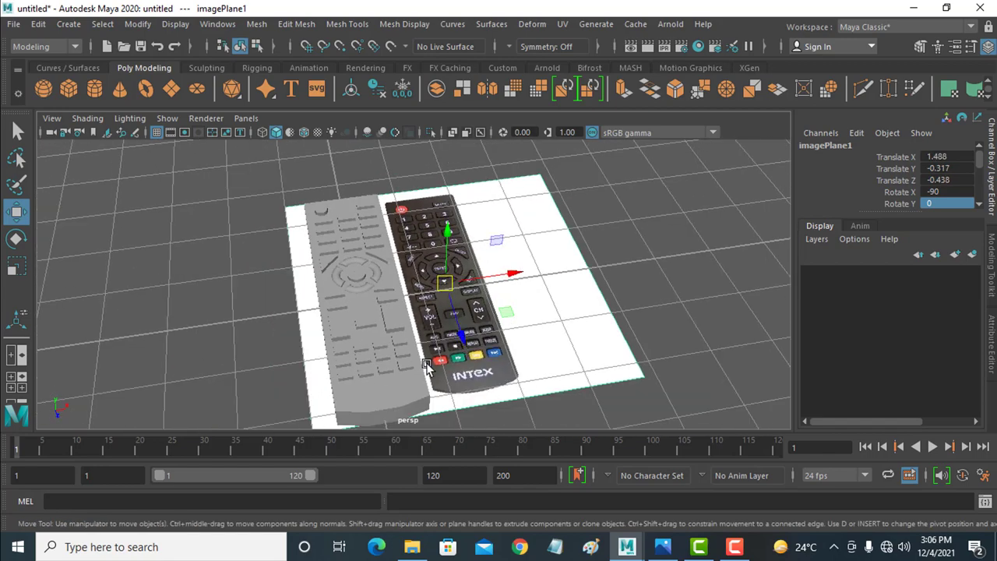